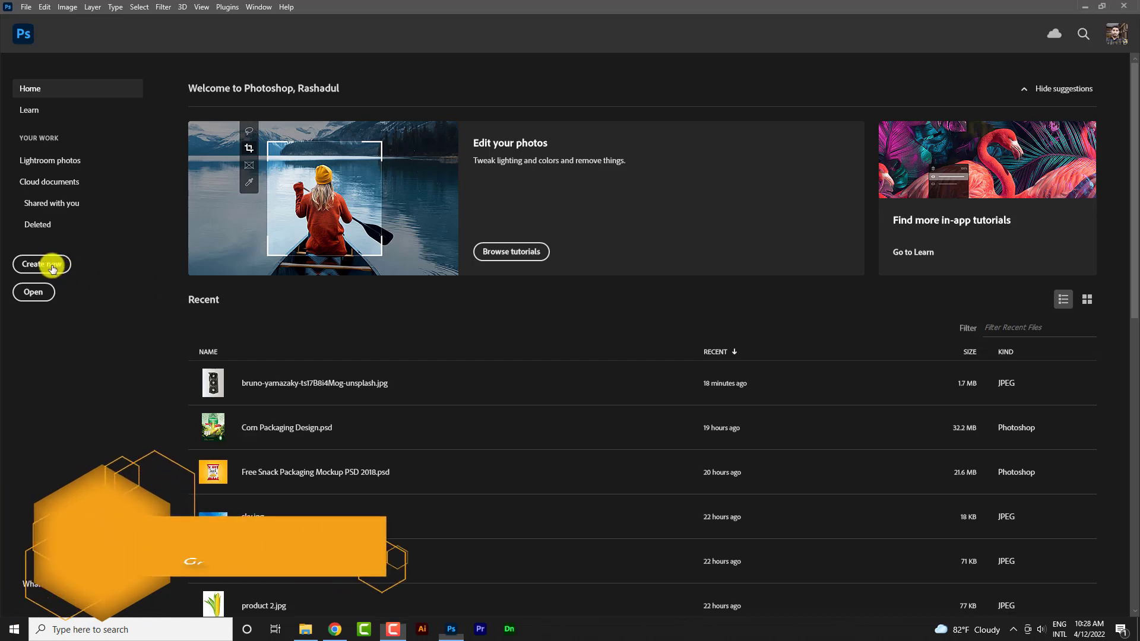
- Create a 1080 × 1080 px, 300 ppi sRGB document named 'Social Media Post'
left_click(53, 264)
triple_click(871, 171)
type("S")
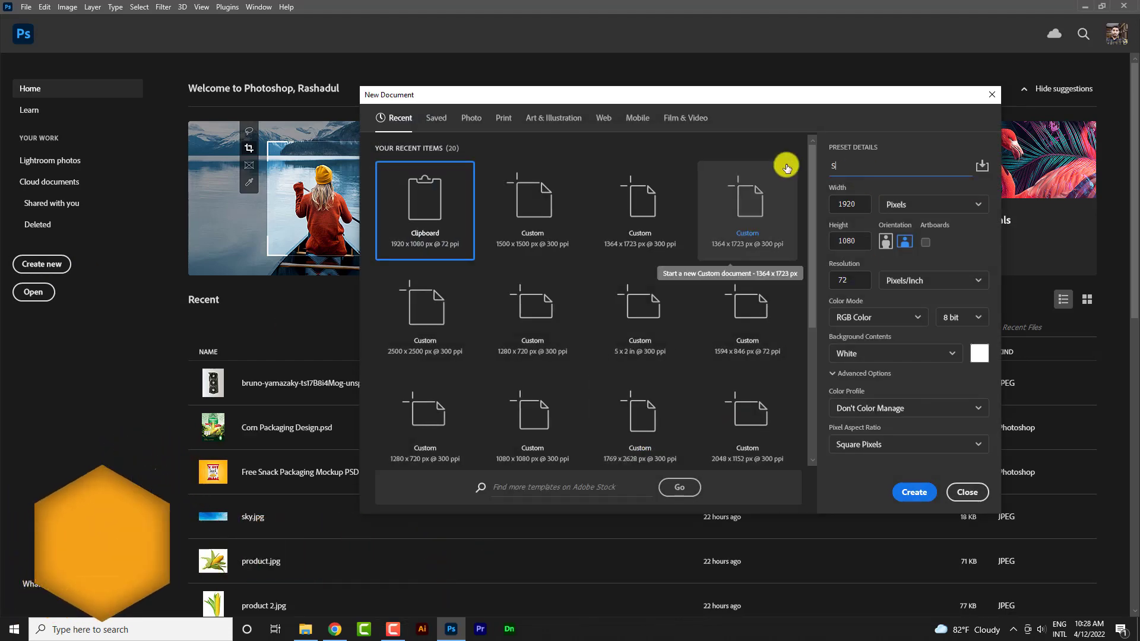
type("Ocial Medi")
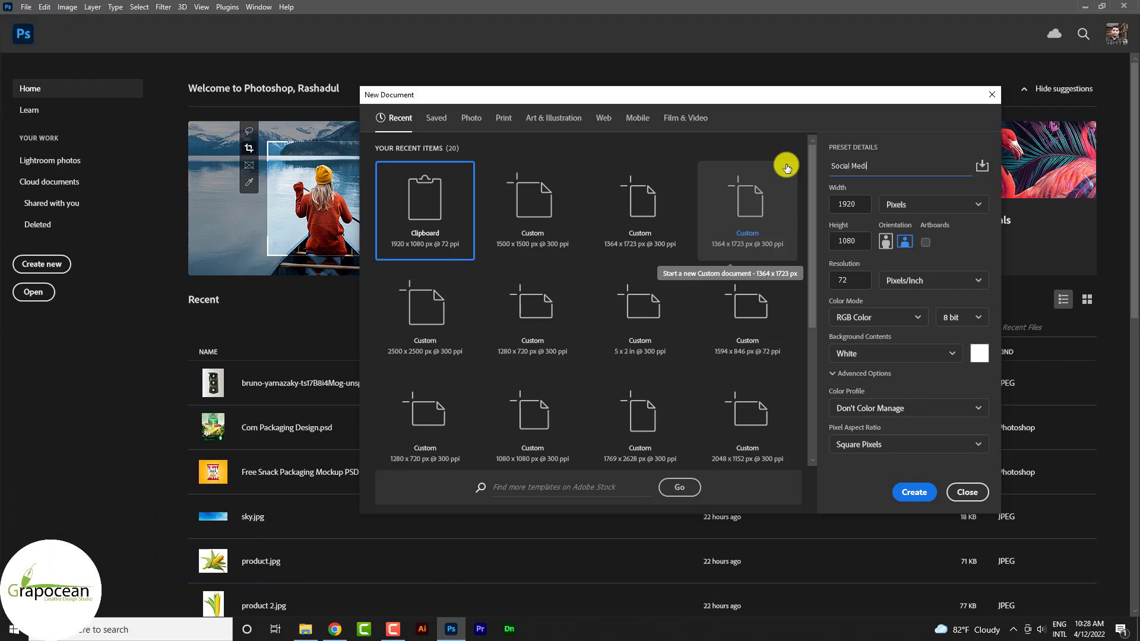
type("a Post")
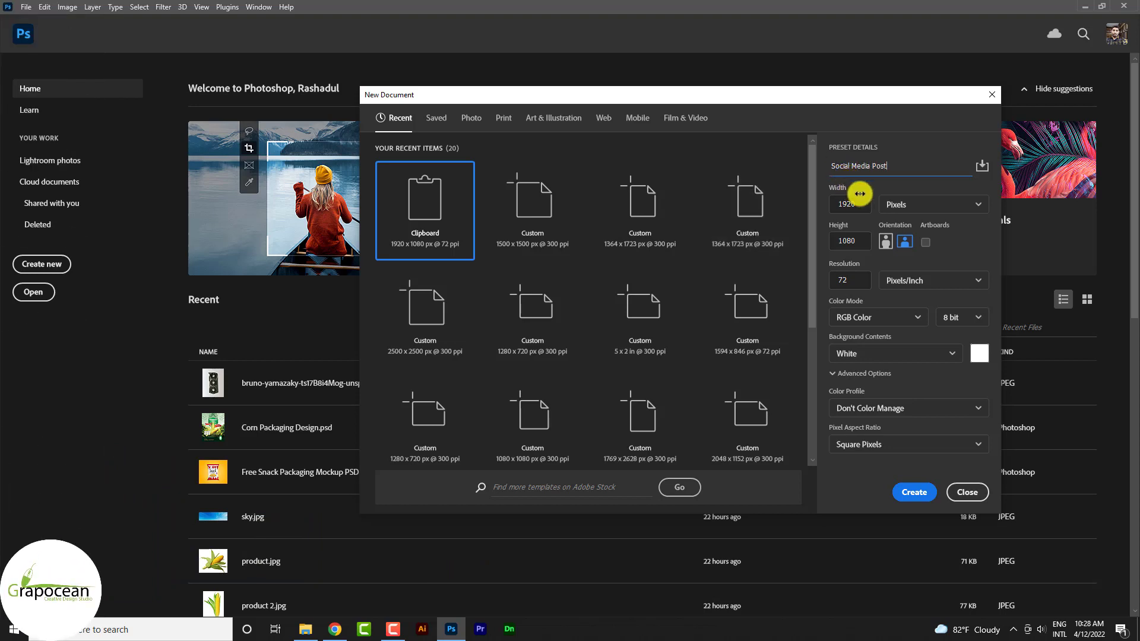
double_click(852, 204)
type("1")
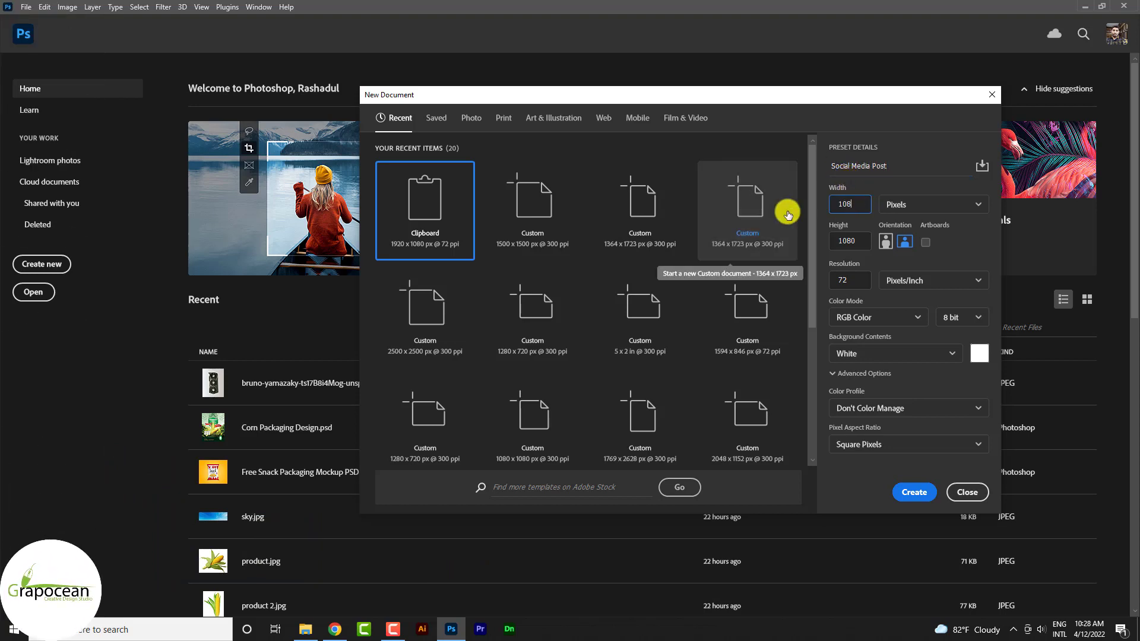
type("0")
double_click(852, 280)
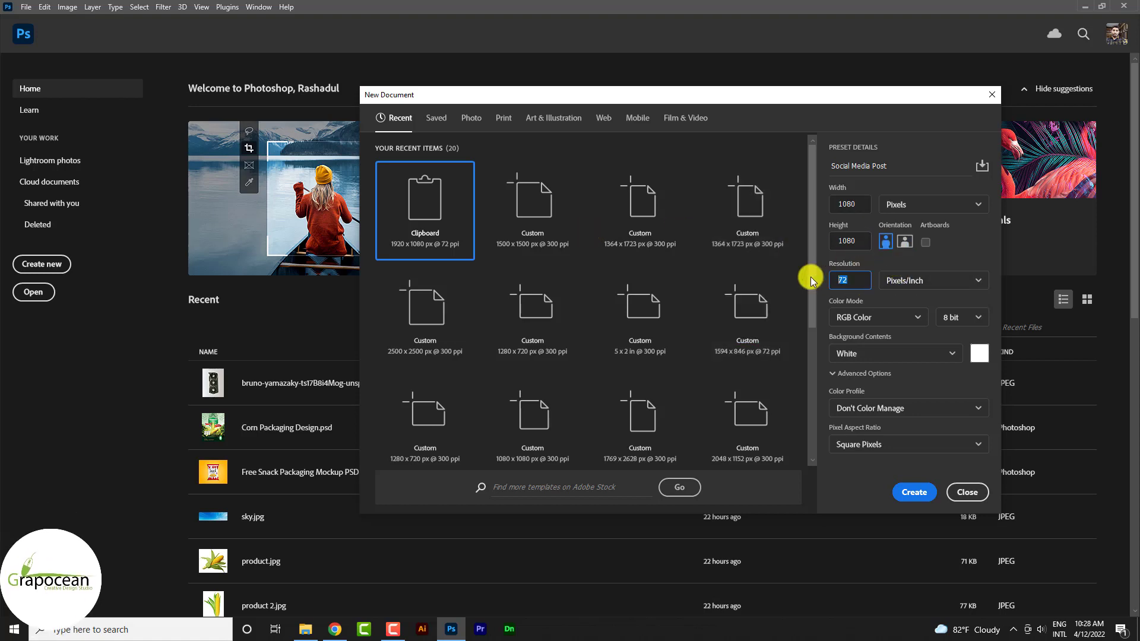
type("300")
left_click(924, 407)
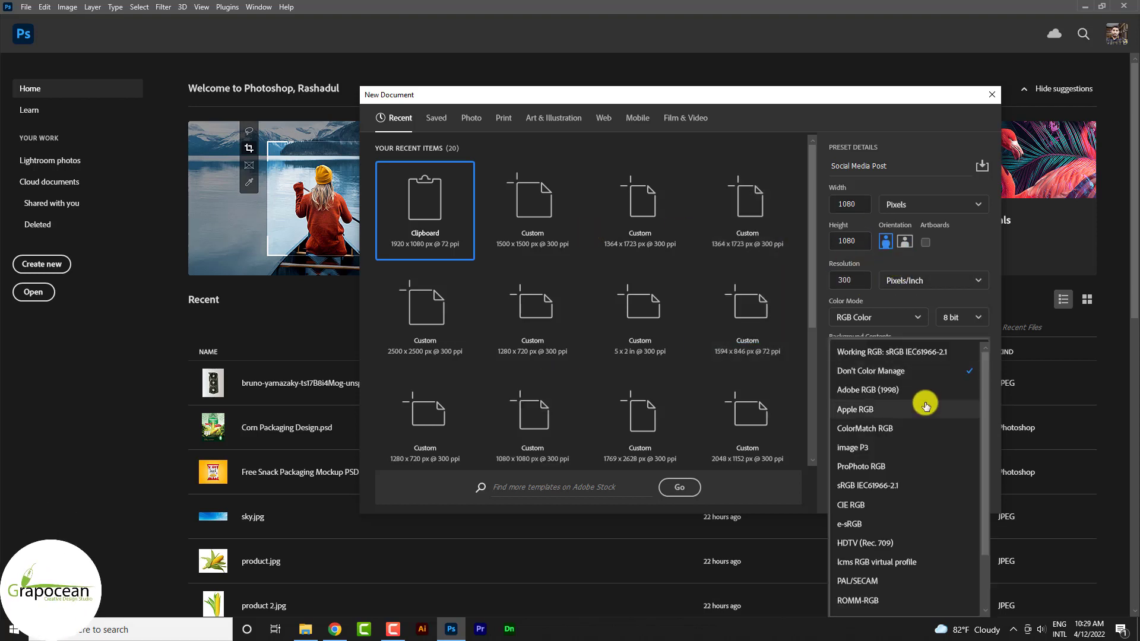
left_click(911, 352)
left_click(924, 498)
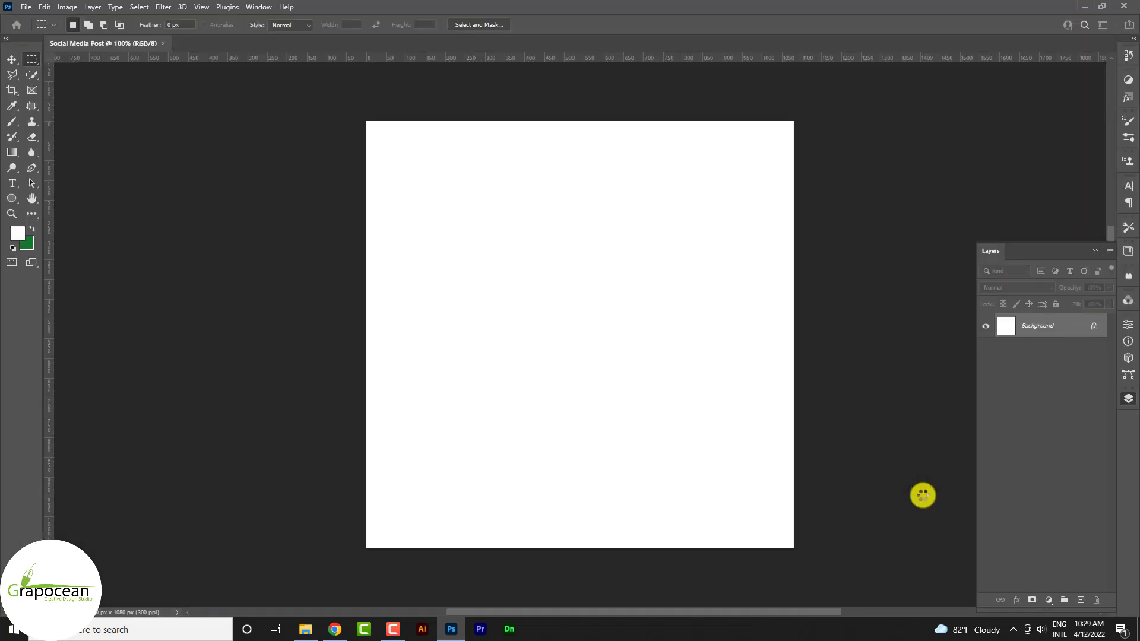
- Cover the canvas with a near-black (111111) Solid Color fill layer, then launch Illustrator
key("v")
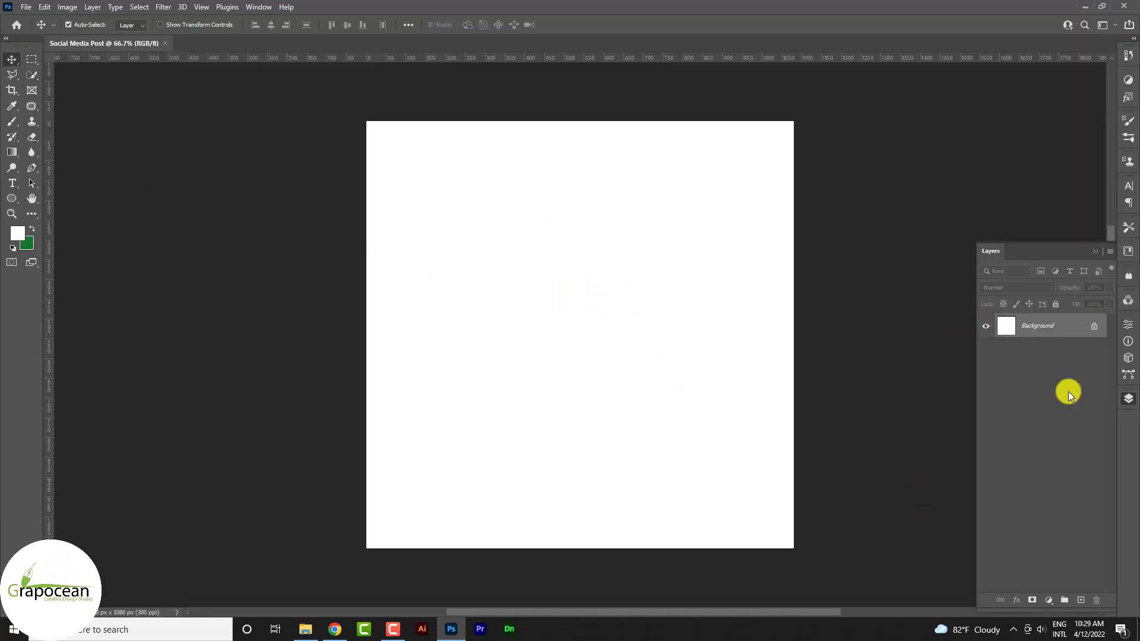
left_click(1055, 604)
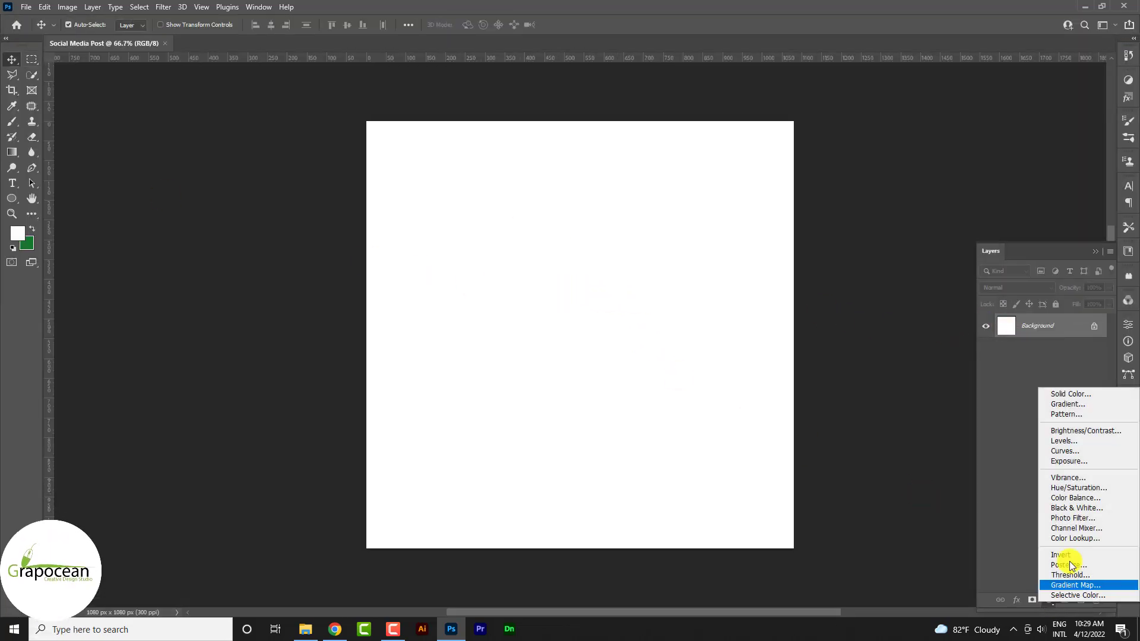
left_click(1102, 391)
type("111111")
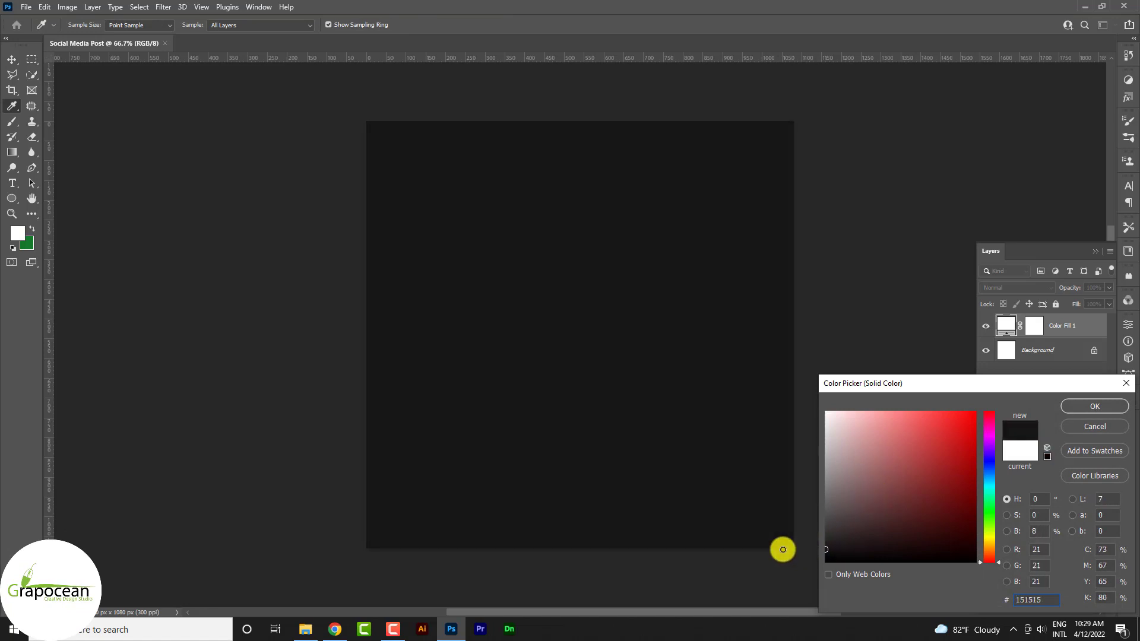
type("000000")
left_click(1094, 410)
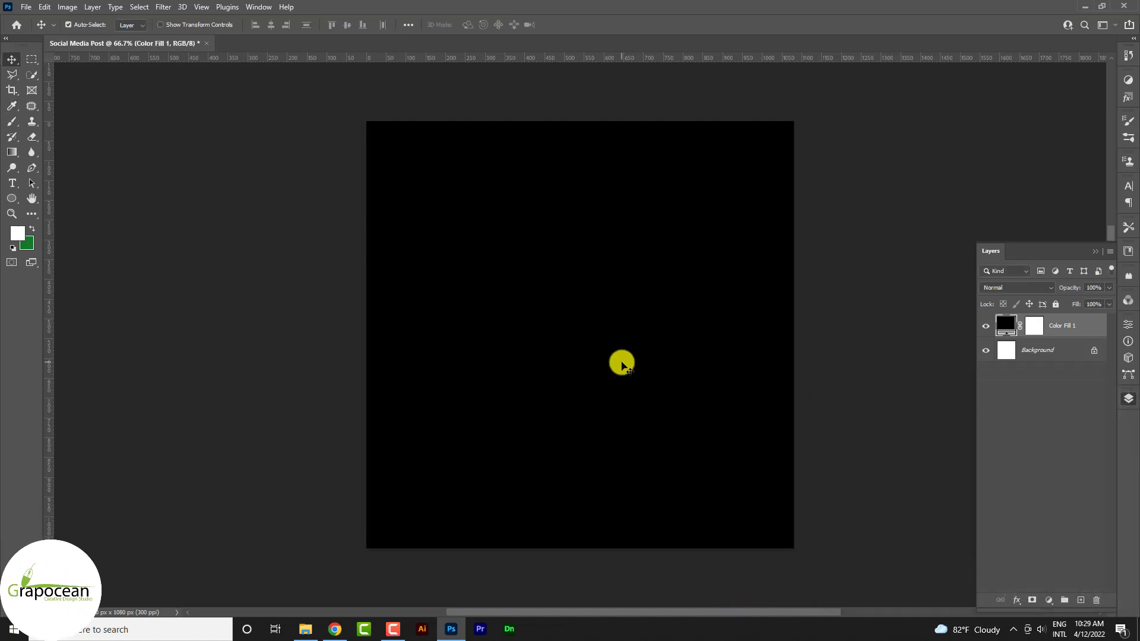
left_click(421, 629)
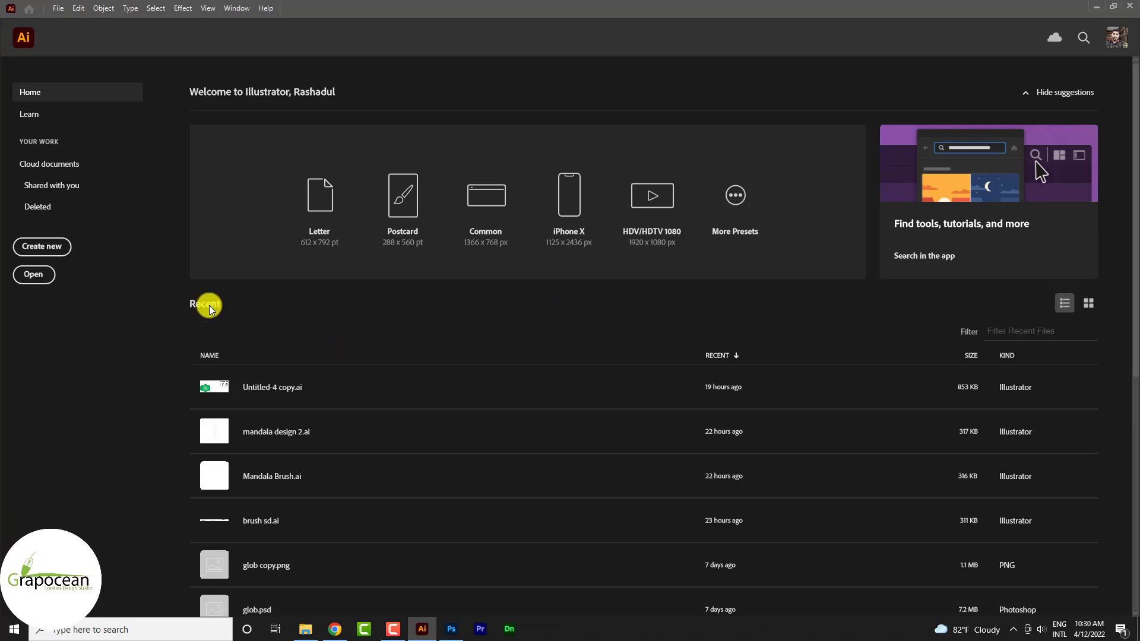
- Create a new 1000 × 1000 px Illustrator document from the custom preset
left_click(51, 250)
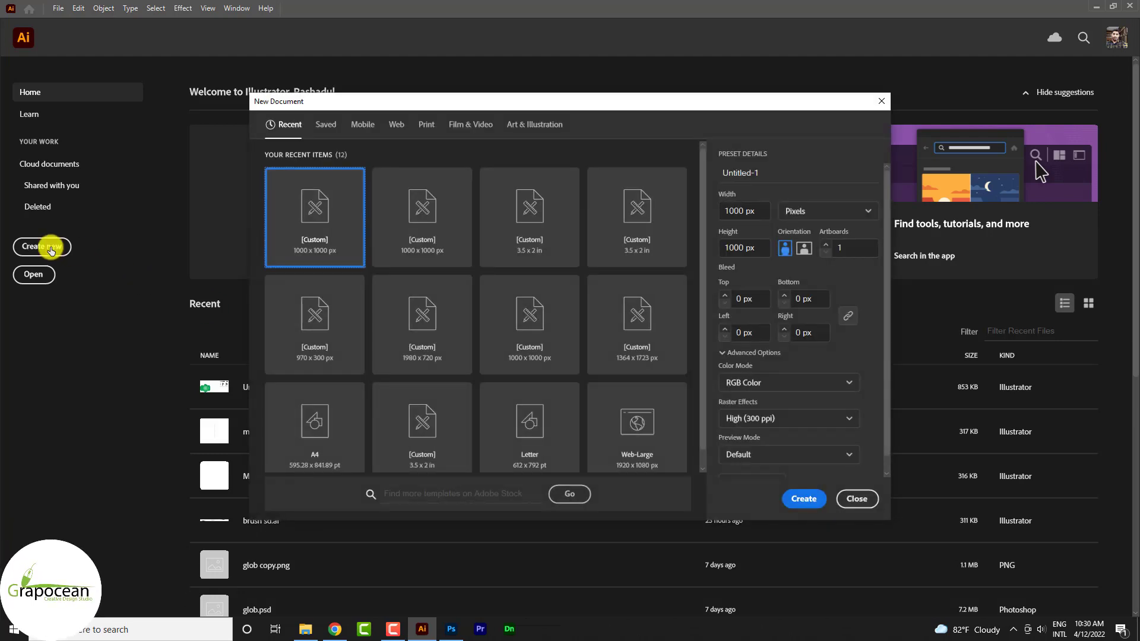
left_click(816, 506)
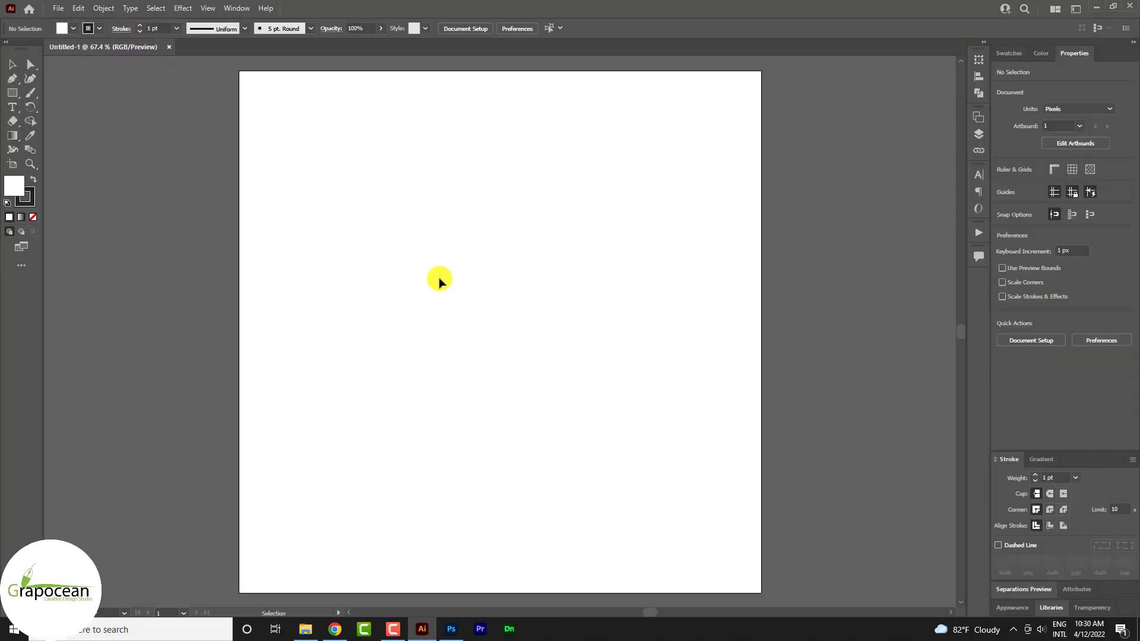
- Draw a square beside the artboard with no fill and a white outline
right_click(12, 92)
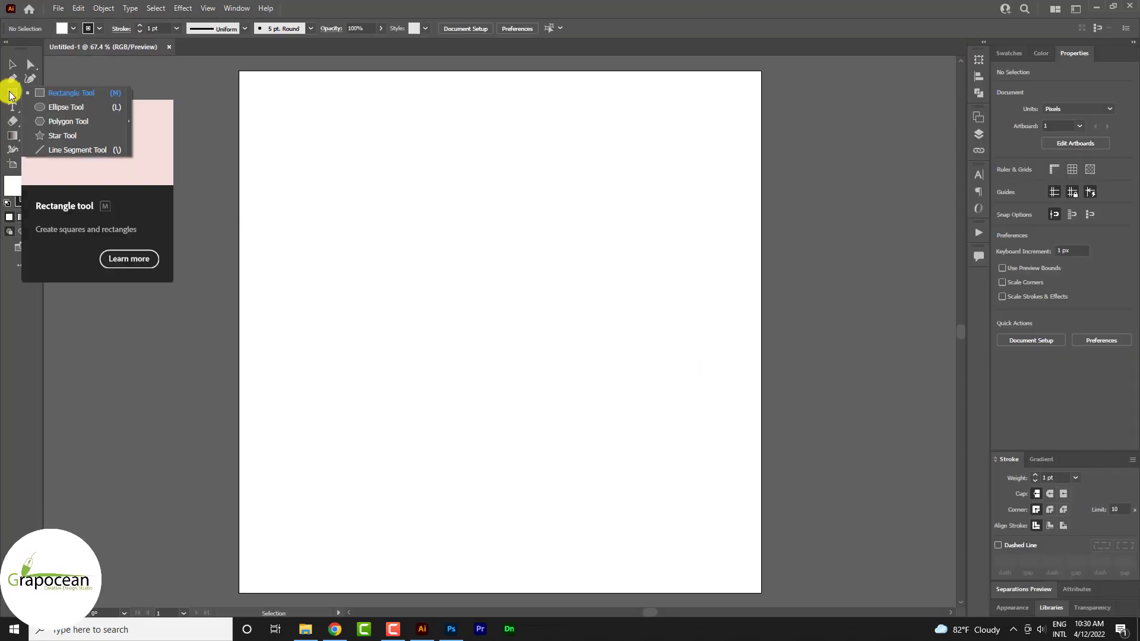
left_click(51, 93)
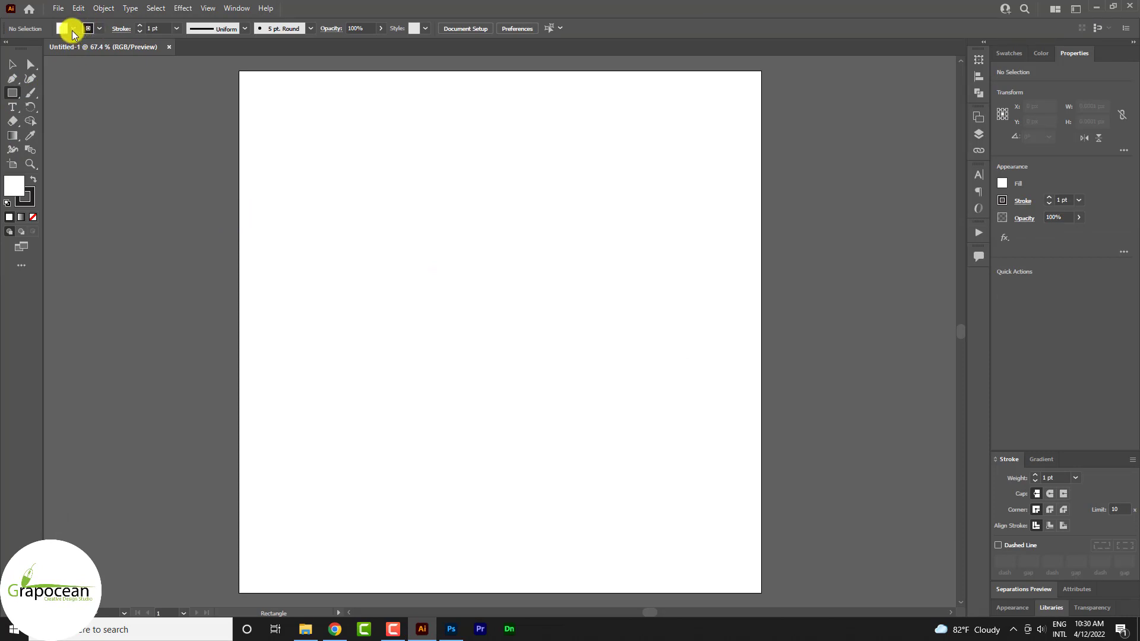
left_click(72, 29)
left_click(7, 49)
left_click(100, 28)
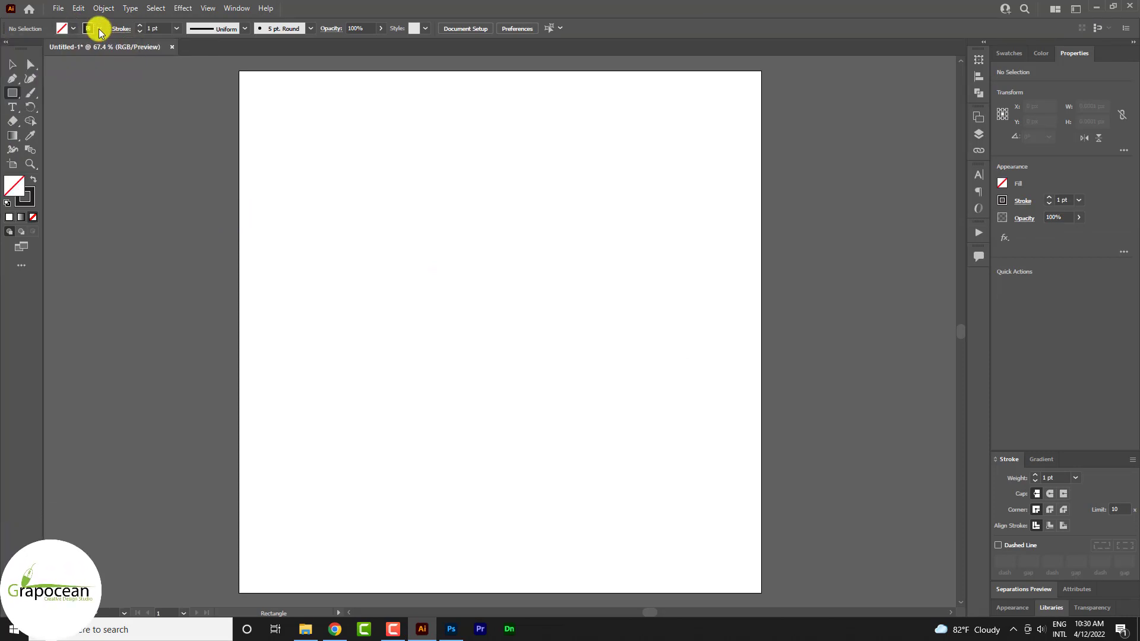
left_click(24, 48)
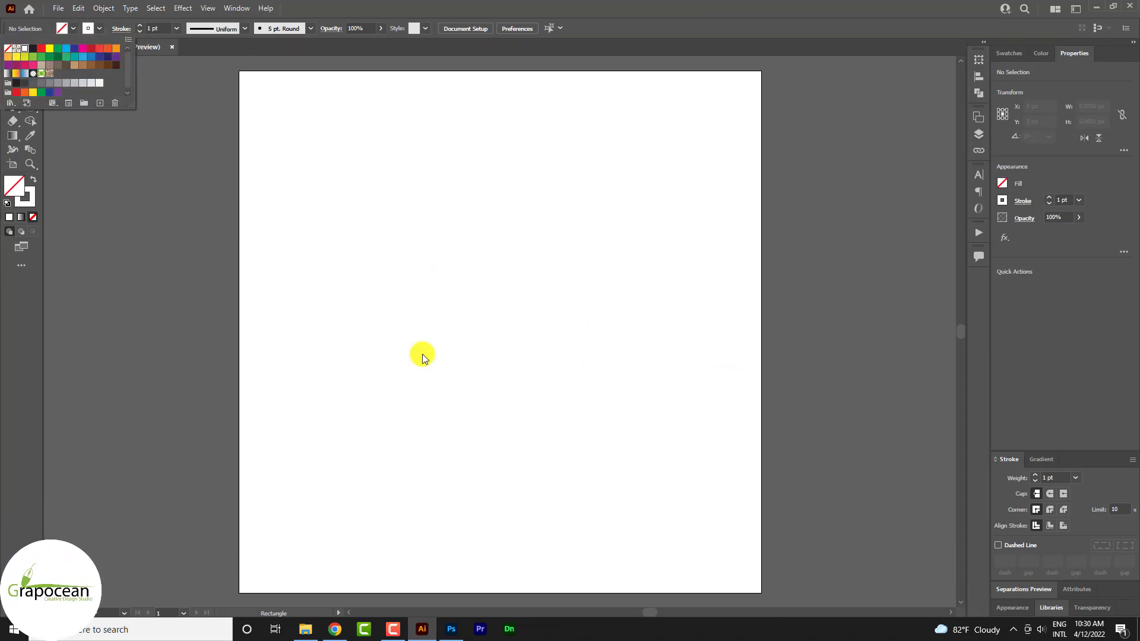
scroll(830, 375, "down", 3)
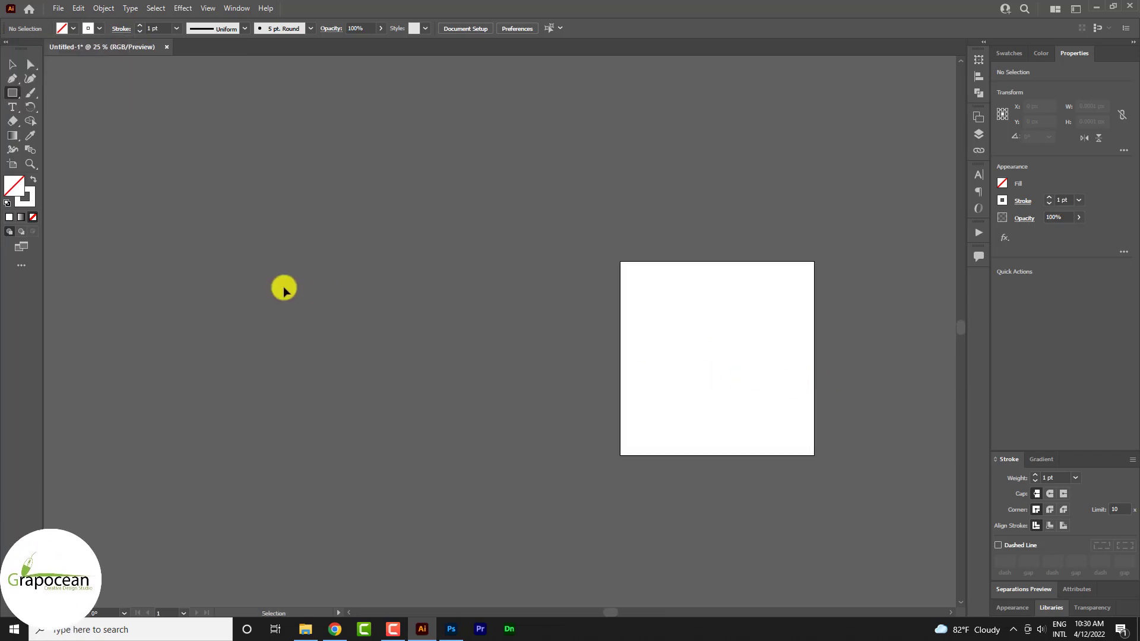
scroll(283, 287, "up", 1)
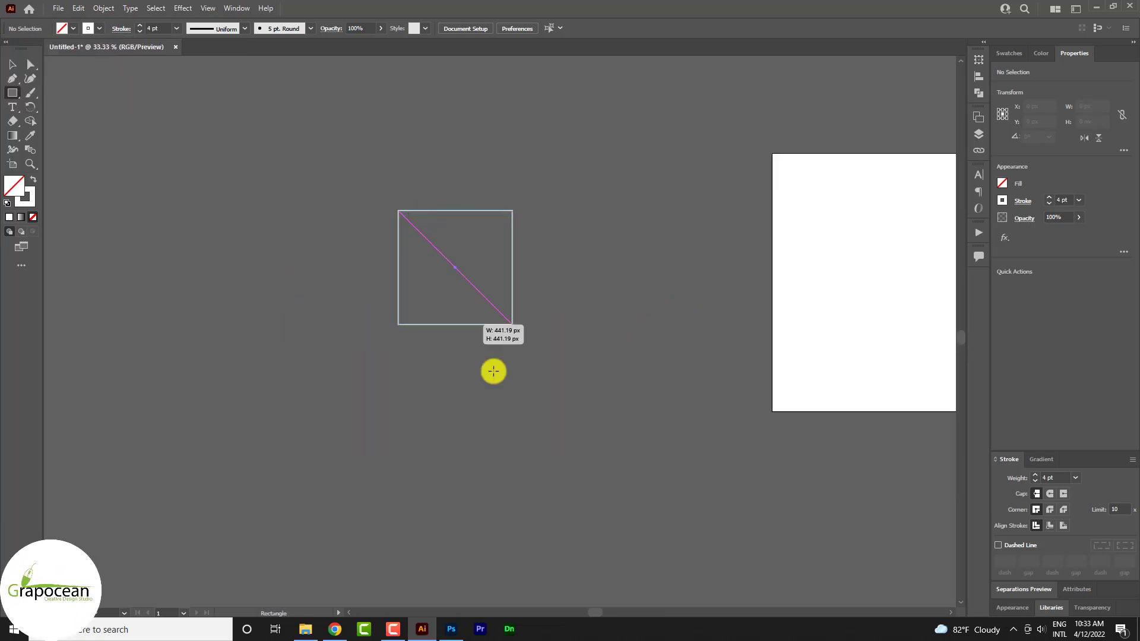
left_click_drag(397, 209, 616, 519)
- Rotate the square into a diamond and pull its left and right corners inward
scroll(484, 423, "down", 1)
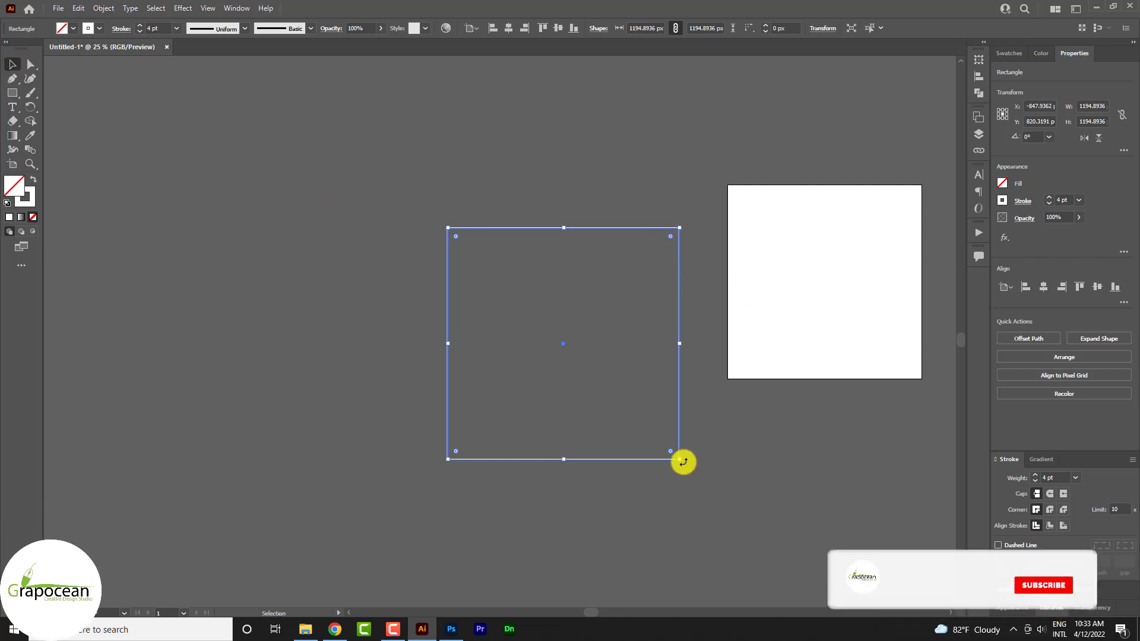
left_click_drag(683, 460, 546, 473)
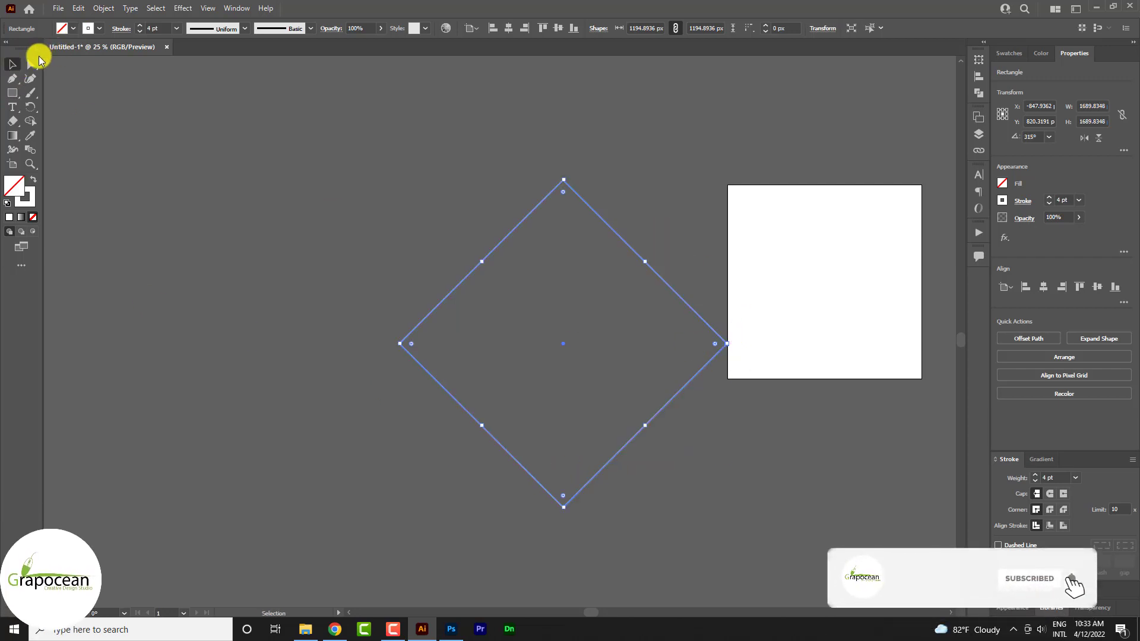
left_click(30, 64)
left_click(725, 349)
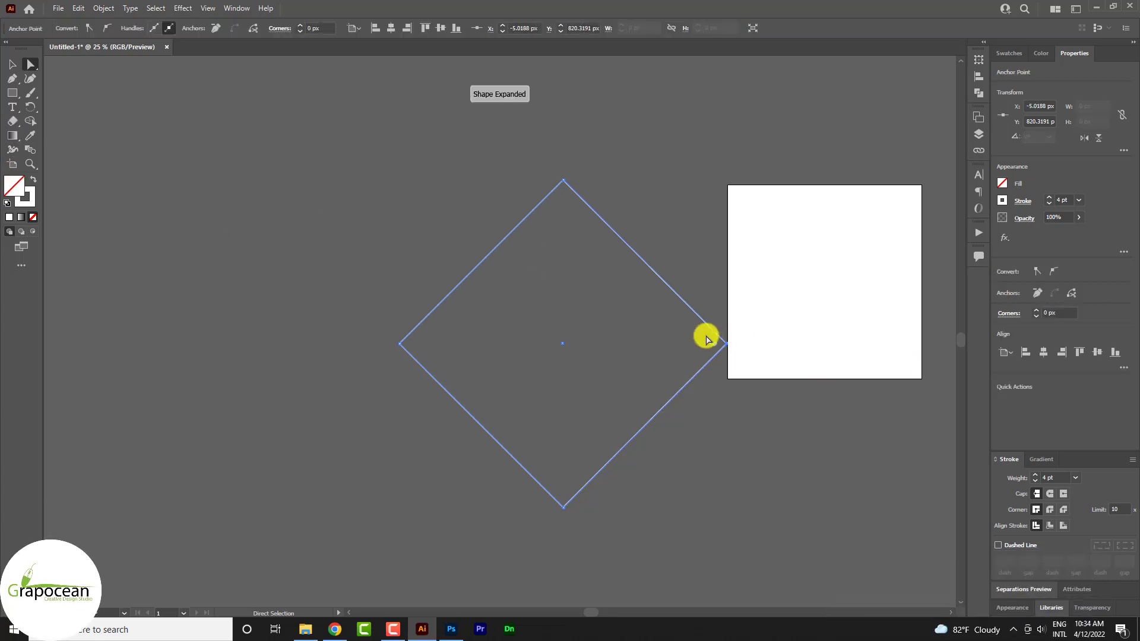
left_click_drag(725, 350, 692, 344)
mouse_move(400, 343)
left_mouse_down()
mouse_move(437, 343)
mouse_move(426, 340)
left_mouse_up()
left_click(12, 64)
left_click(341, 545)
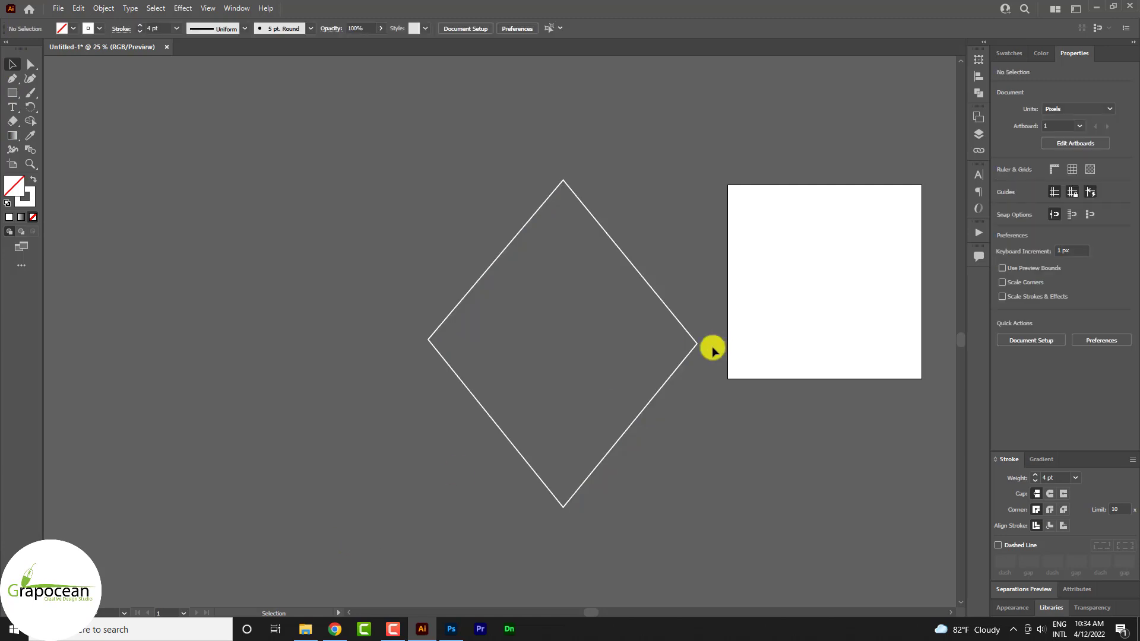
left_click(696, 346)
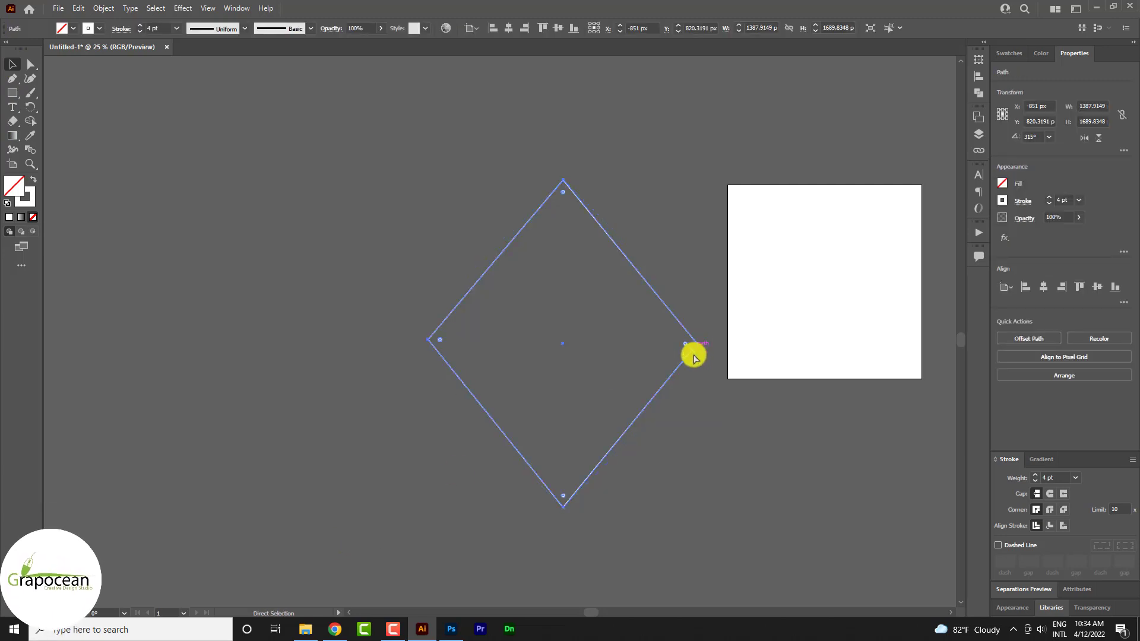
left_click(676, 380)
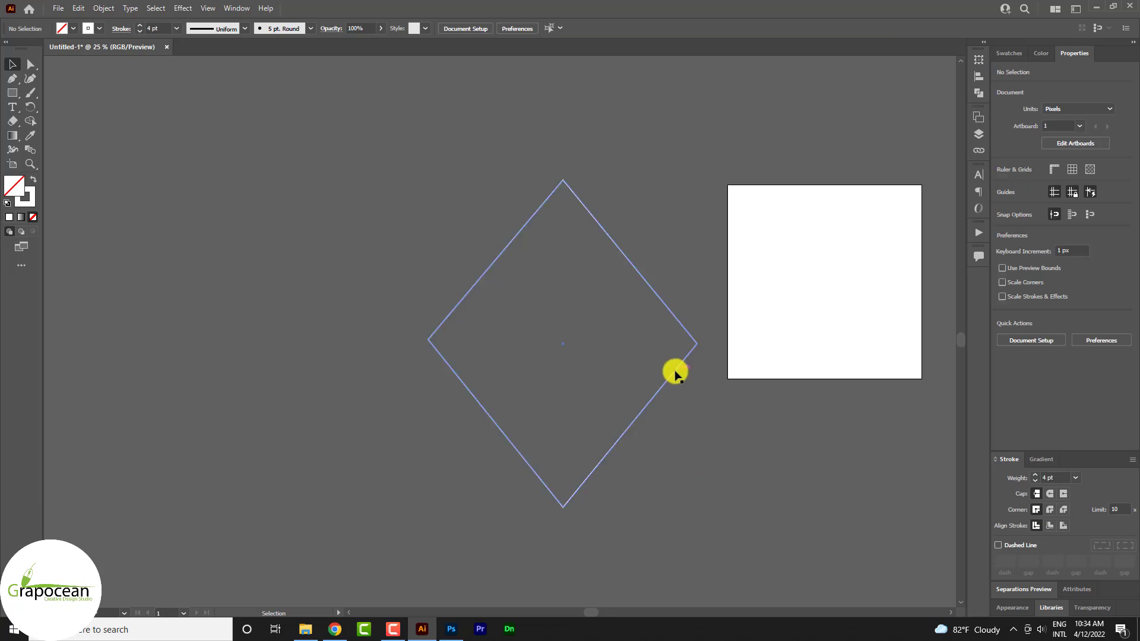
- Shrink a copy of the inner diamond slightly to set the nesting step
key("a")
left_click(676, 375)
key("ctrl+t")
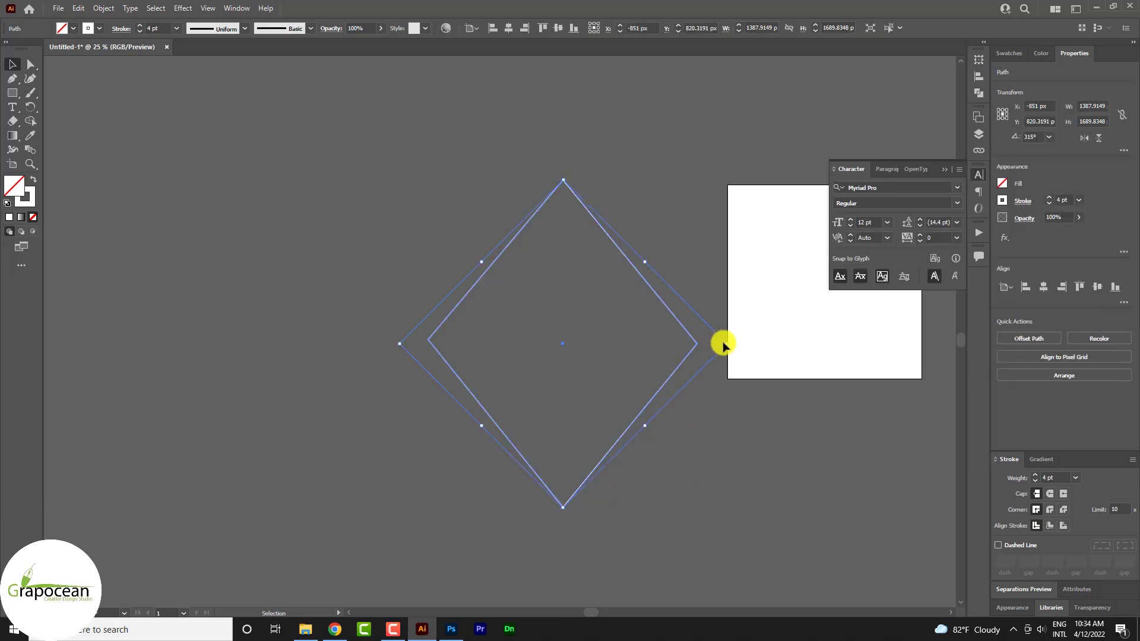
left_click_drag(729, 344, 701, 338)
key("ctrl+z")
left_click(687, 357)
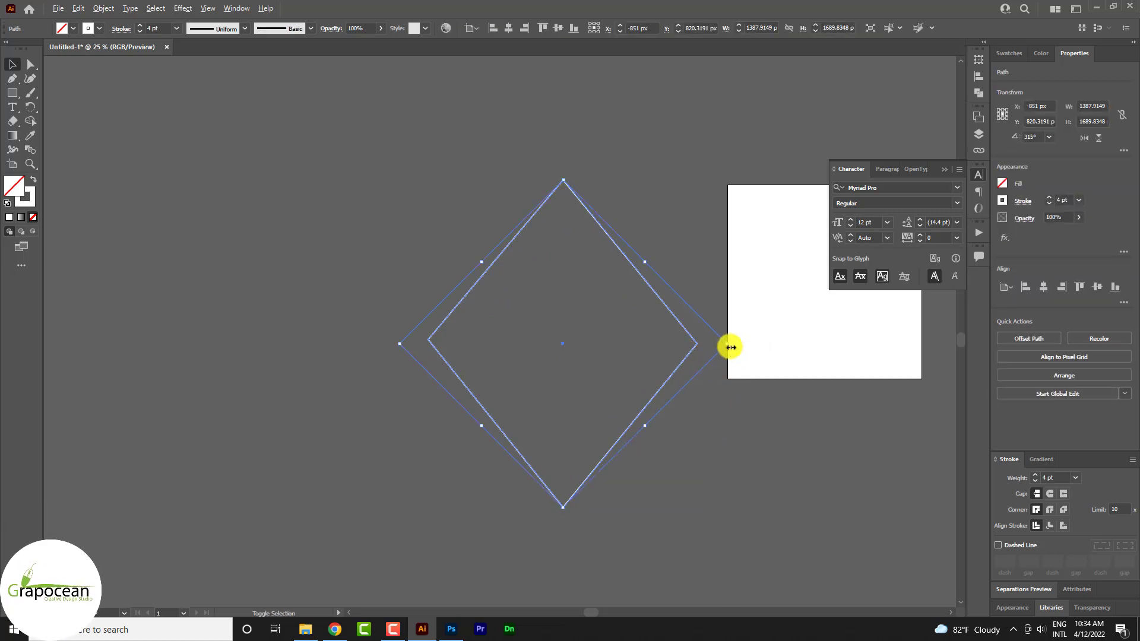
mouse_move(731, 348)
left_mouse_down()
mouse_move(851, 390)
mouse_move(789, 463)
left_mouse_up()
key("ctrl+z")
left_click(692, 326)
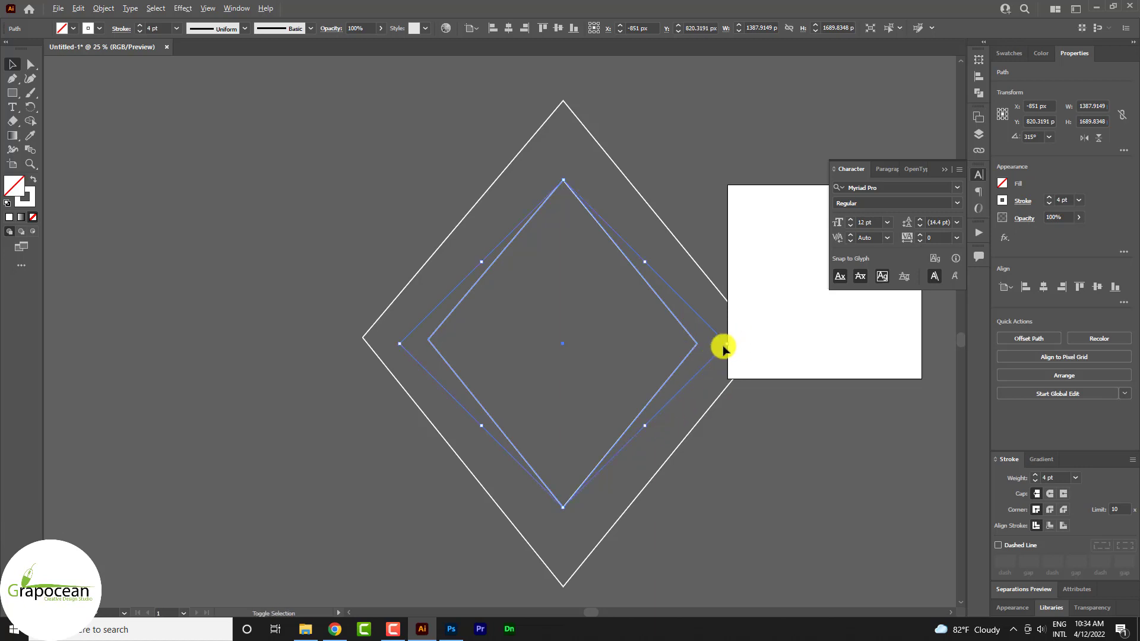
left_click_drag(723, 349, 700, 345)
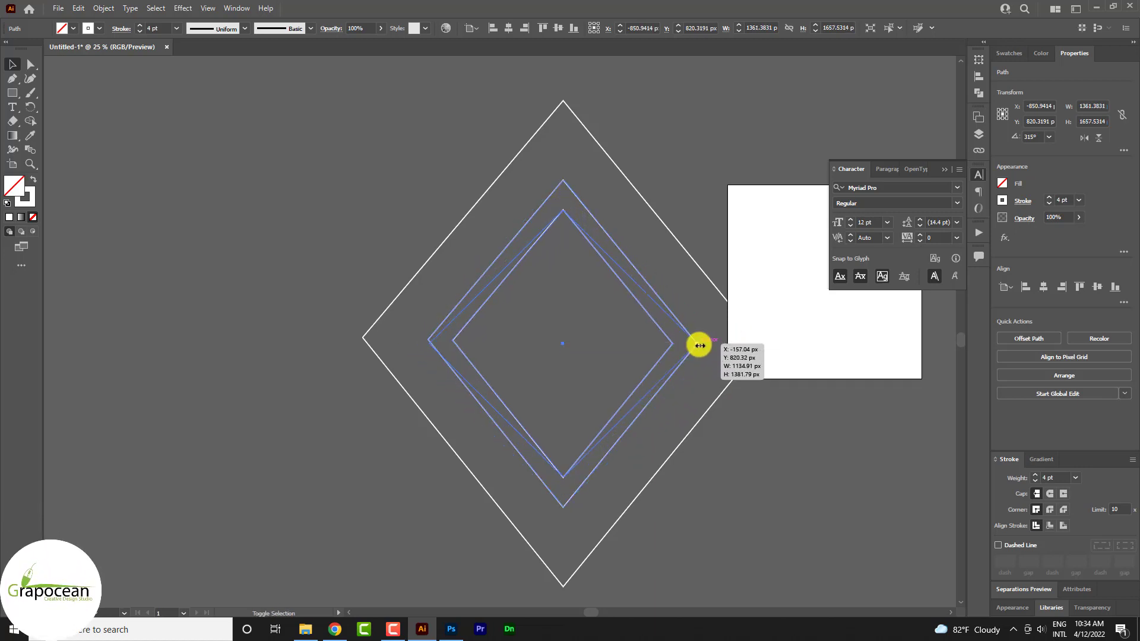
left_click_drag(700, 346, 700, 345)
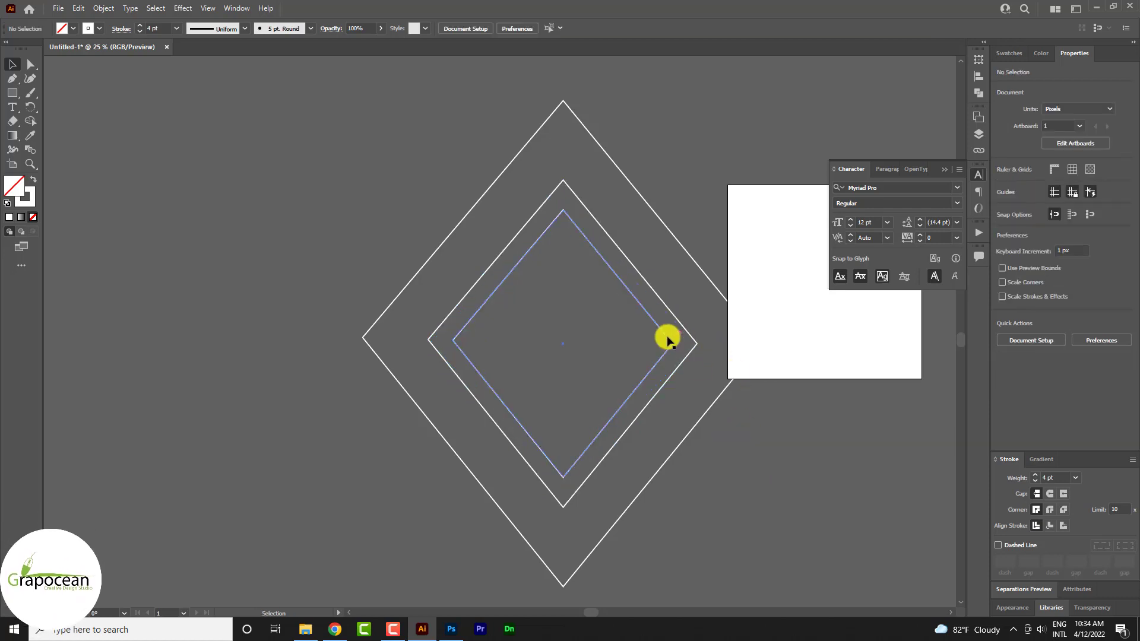
- Repeat the shrink into nested diamonds and drag the artwork into the Photoshop post
key("ctrl+d")
key("ctrl+d")
key("ctrl+d")
key("ctrl+minus")
key("ctrl+a")
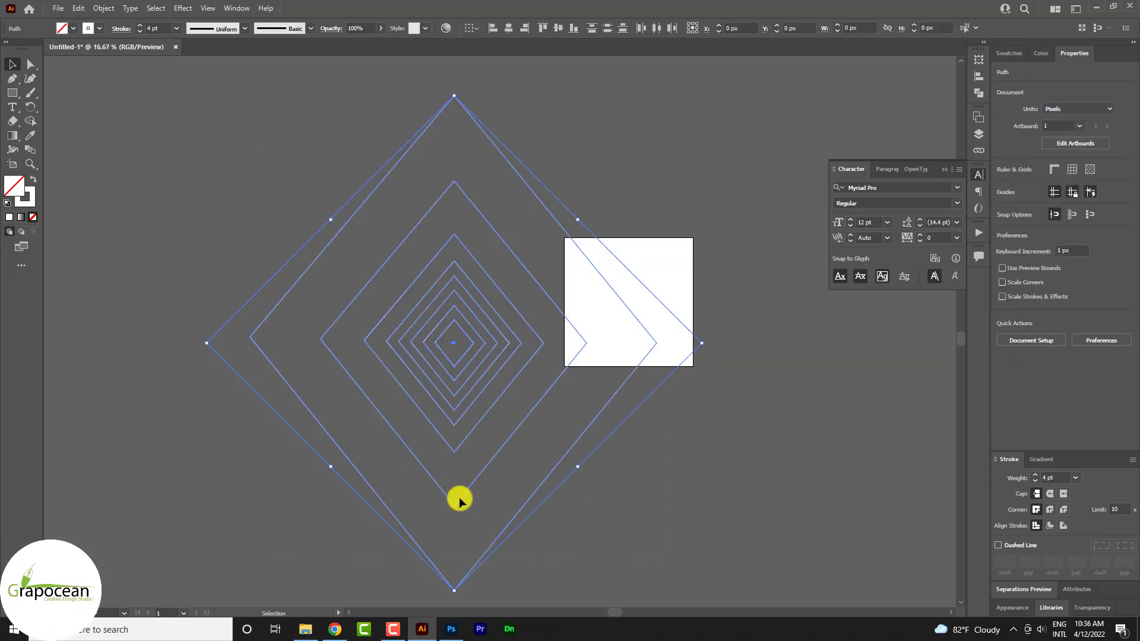
mouse_move(471, 339)
left_mouse_down()
mouse_move(592, 426)
mouse_move(471, 364)
left_mouse_up()
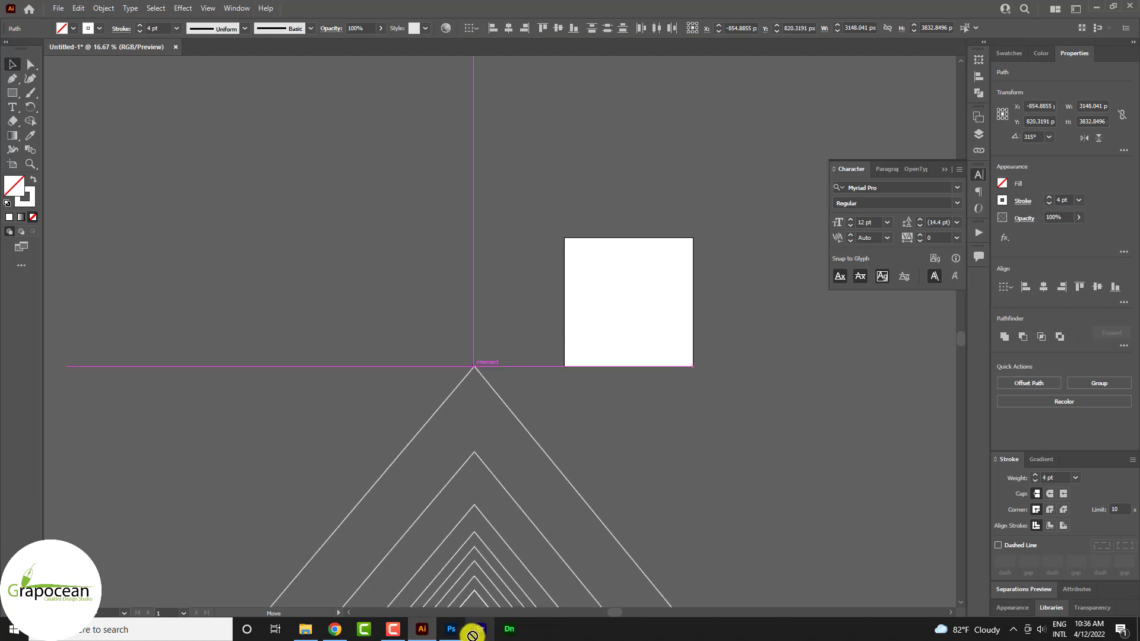
left_click_drag(576, 283, 576, 282)
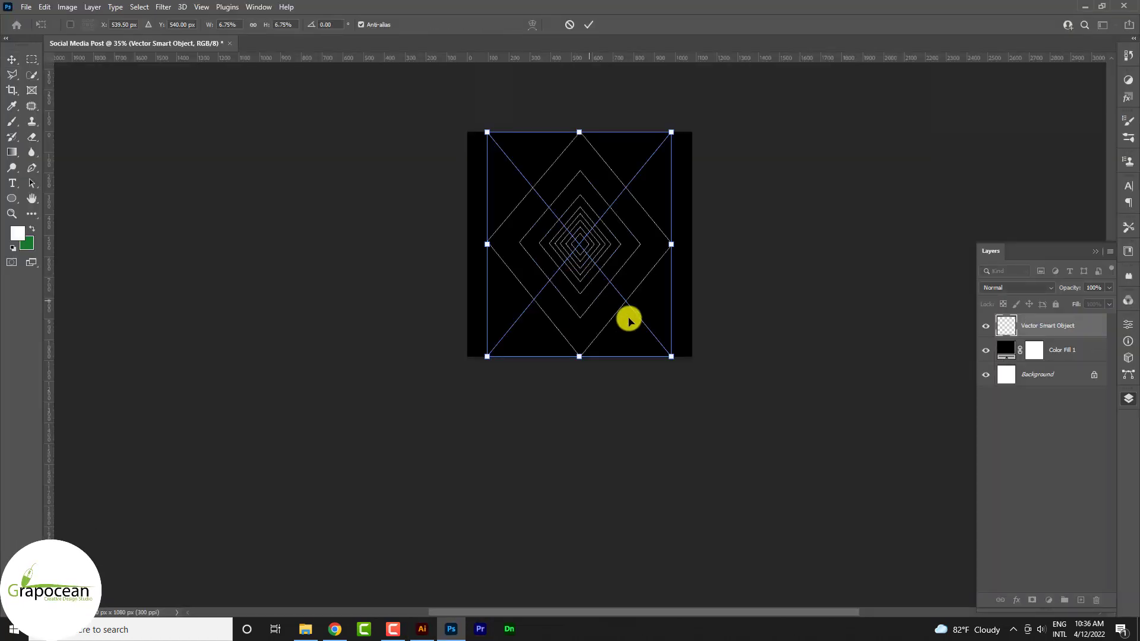
- Place the nested-diamond artwork and scale it up past the black canvas edges
left_click(589, 25)
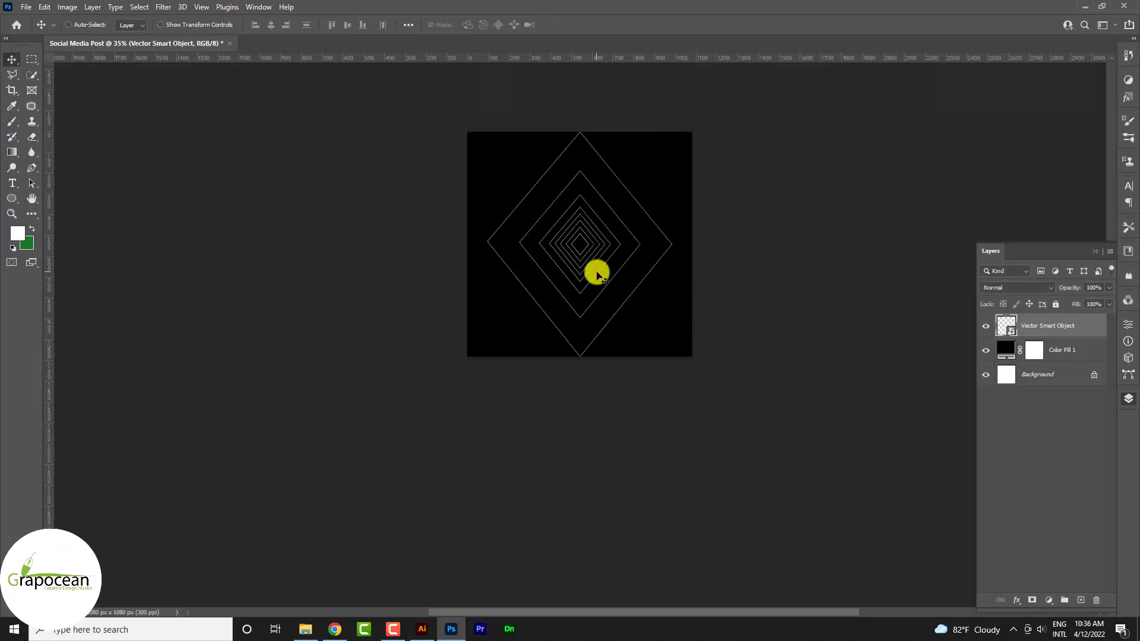
scroll(597, 260, "up", 1)
key("ctrl+t")
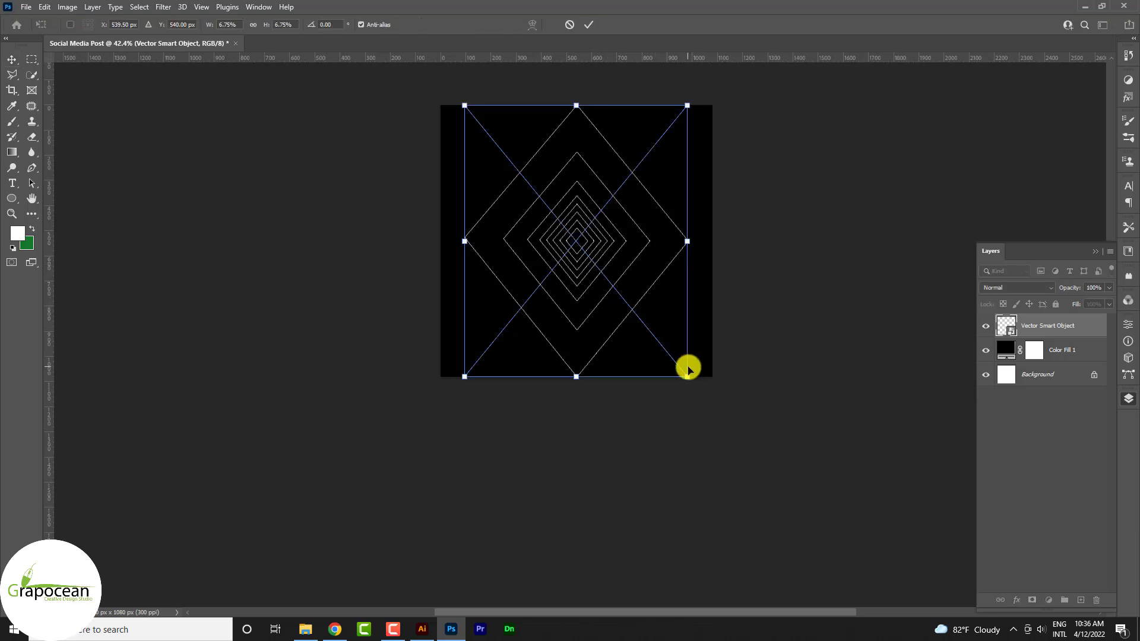
left_click_drag(686, 376, 726, 436)
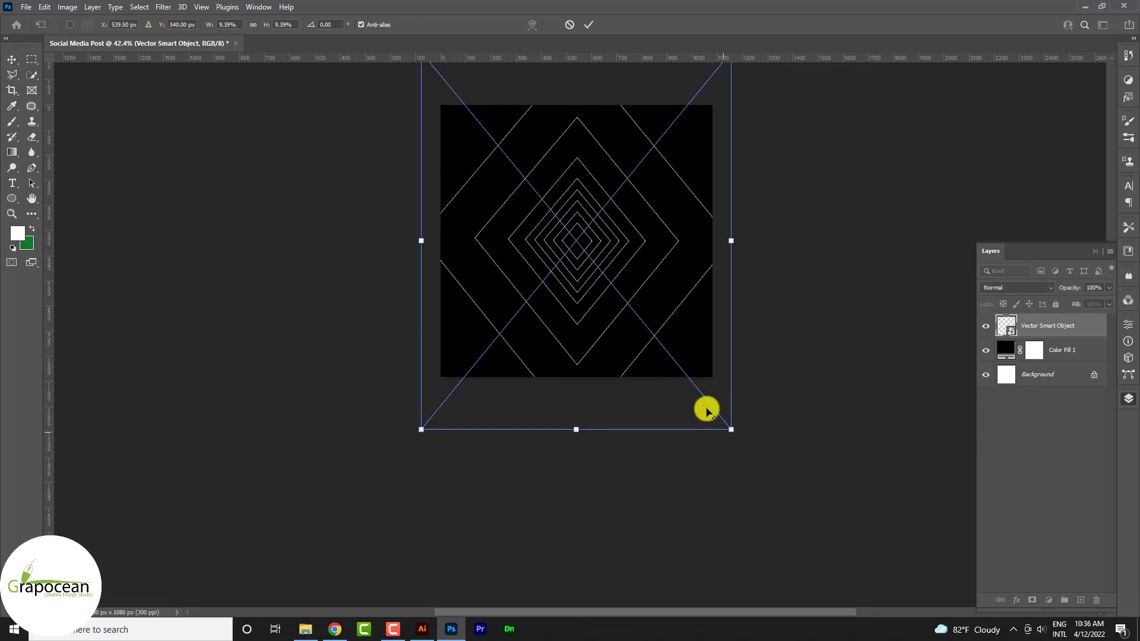
left_click(589, 25)
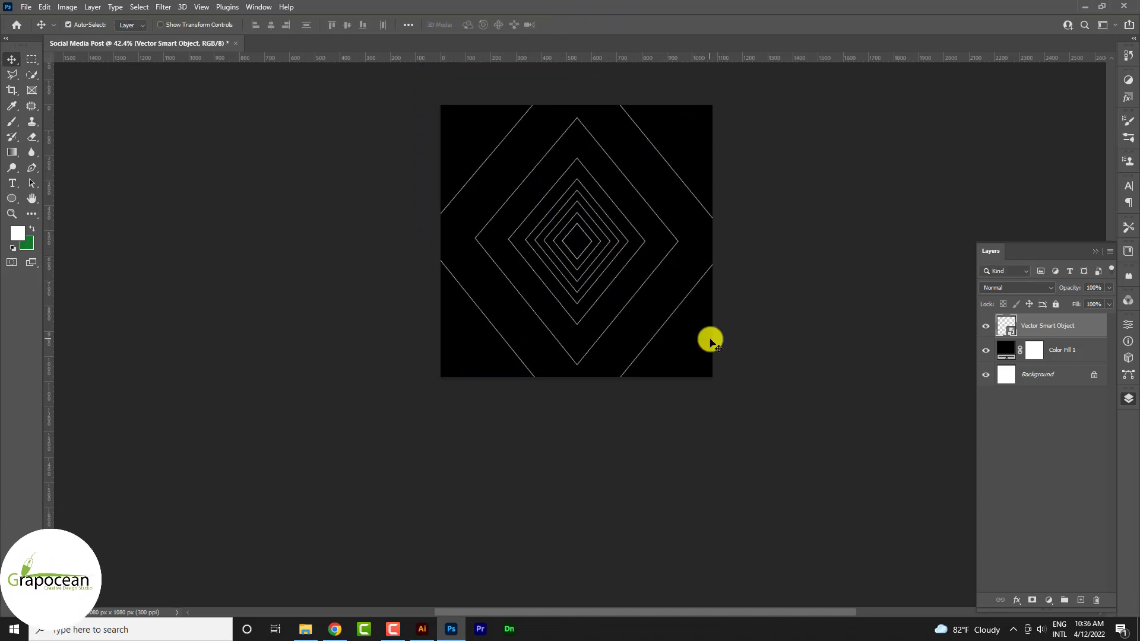
- Mask the diamond layer and paint out its bottom tips with a hard round brush
right_click(12, 136)
left_click(48, 119)
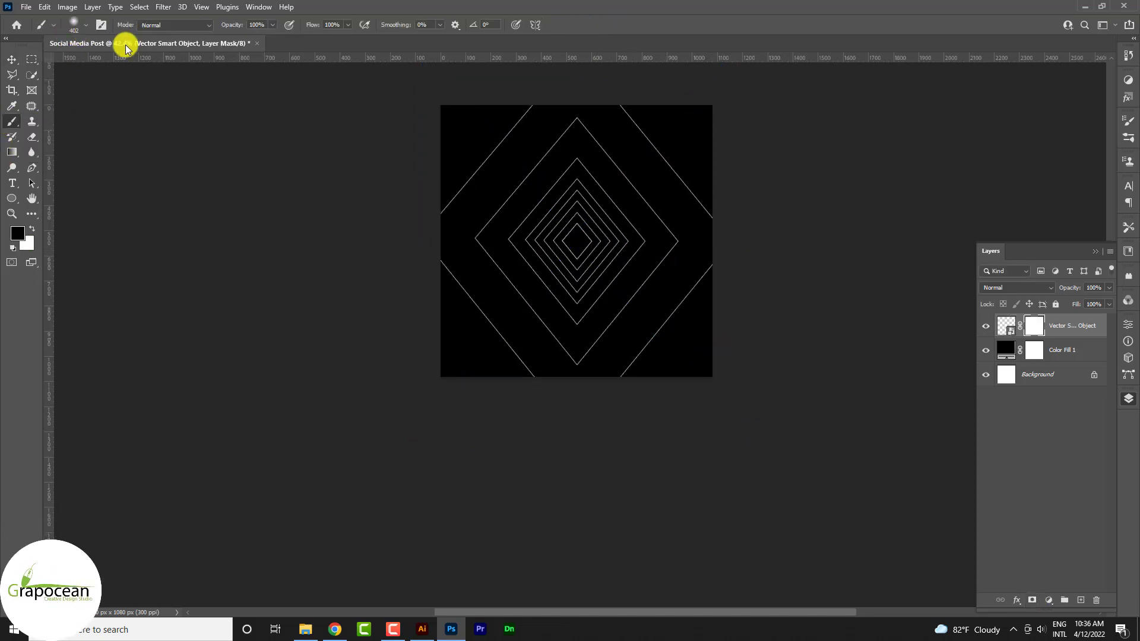
left_click(82, 24)
left_click(86, 142)
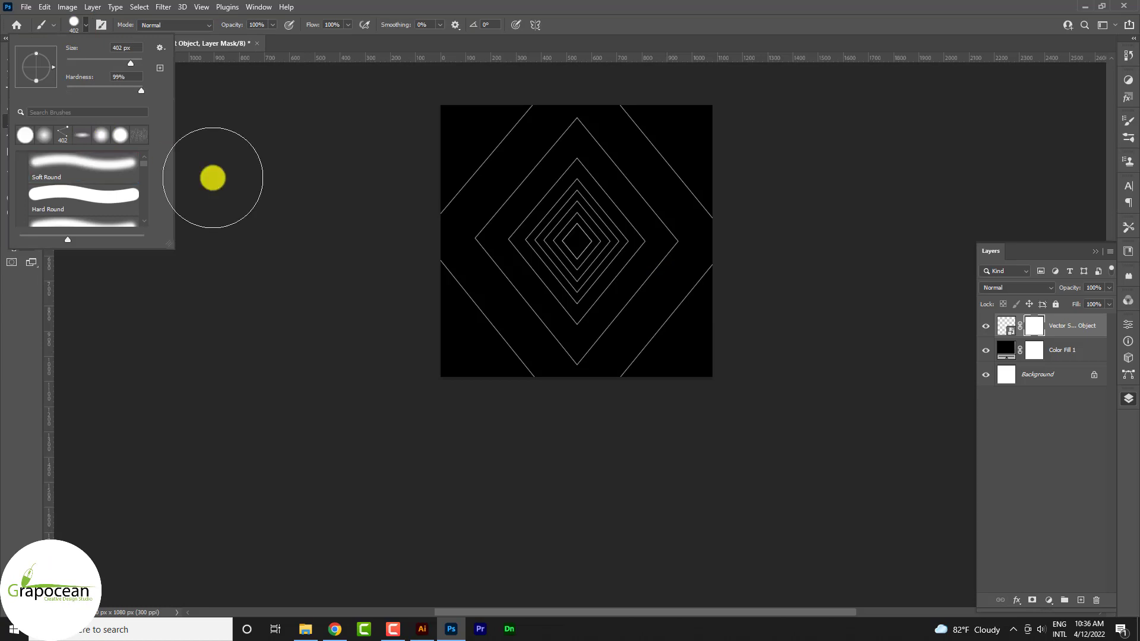
left_click(216, 224)
left_click(572, 382)
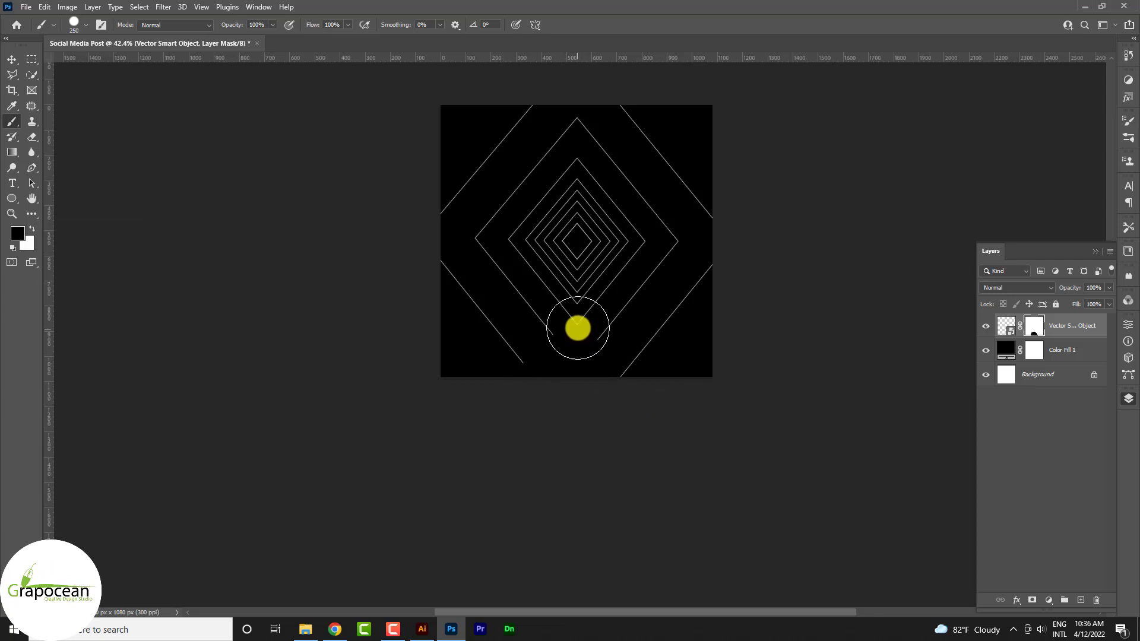
key("bracketleft")
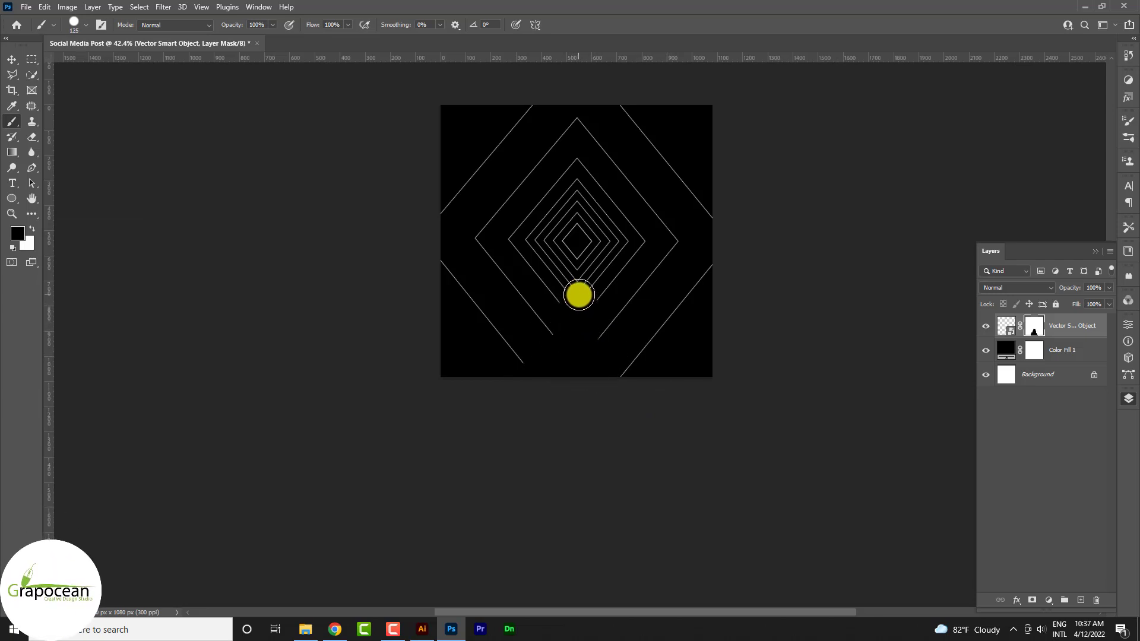
key("bracketleft")
key("bracketleft")
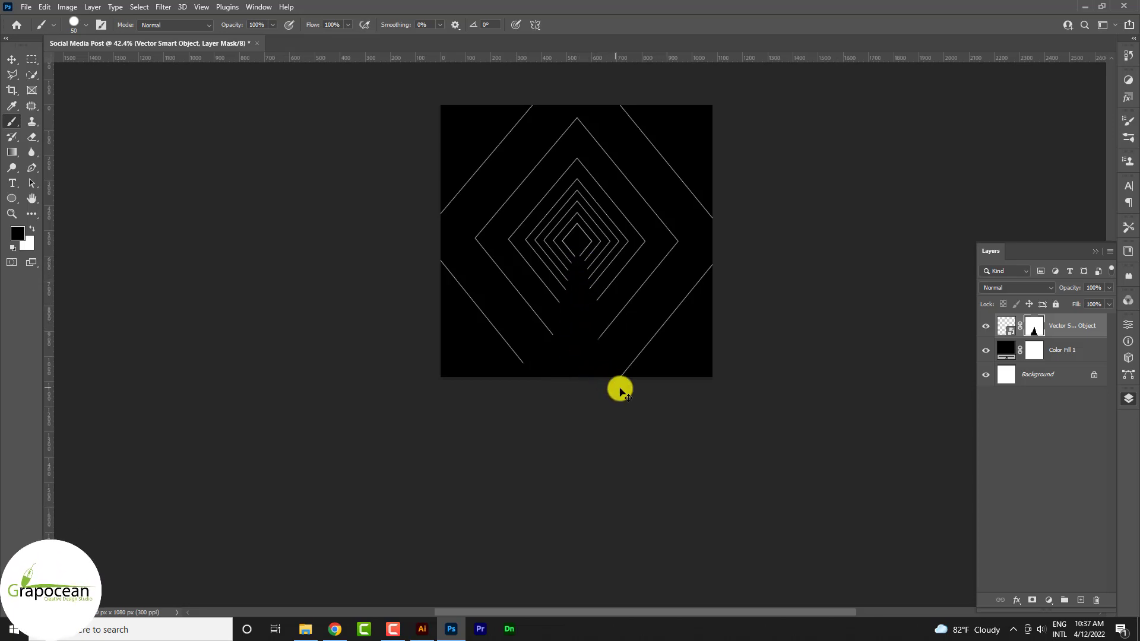
- Back in Illustrator, draw a long diagonal line to the right of the diamonds
left_click(420, 630)
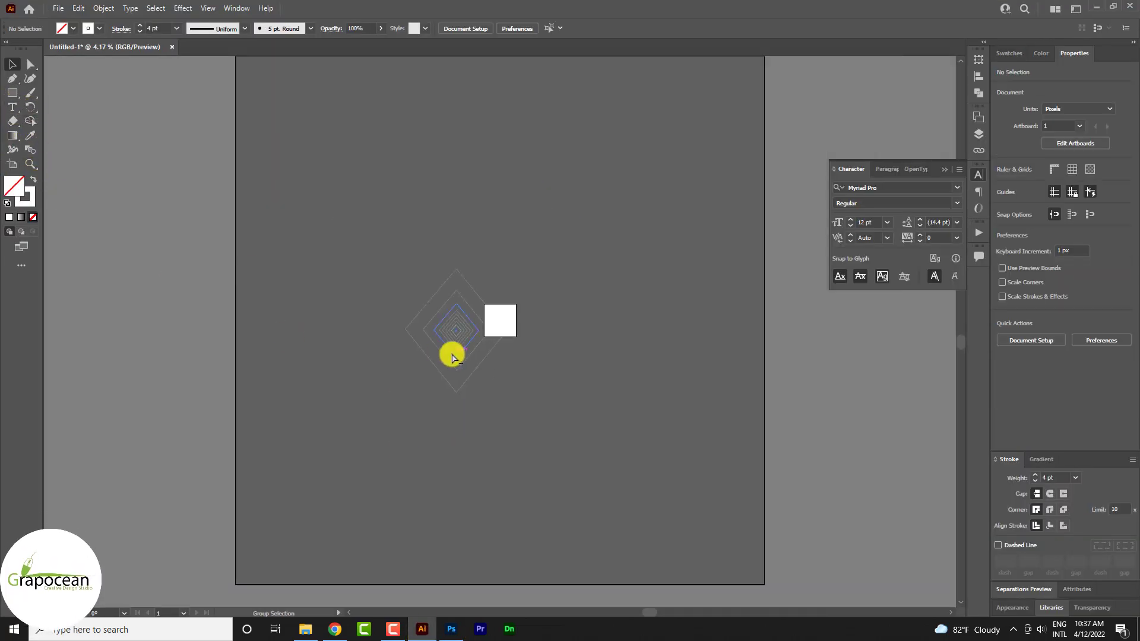
scroll(470, 356, "up", 2)
scroll(534, 309, "up", 2)
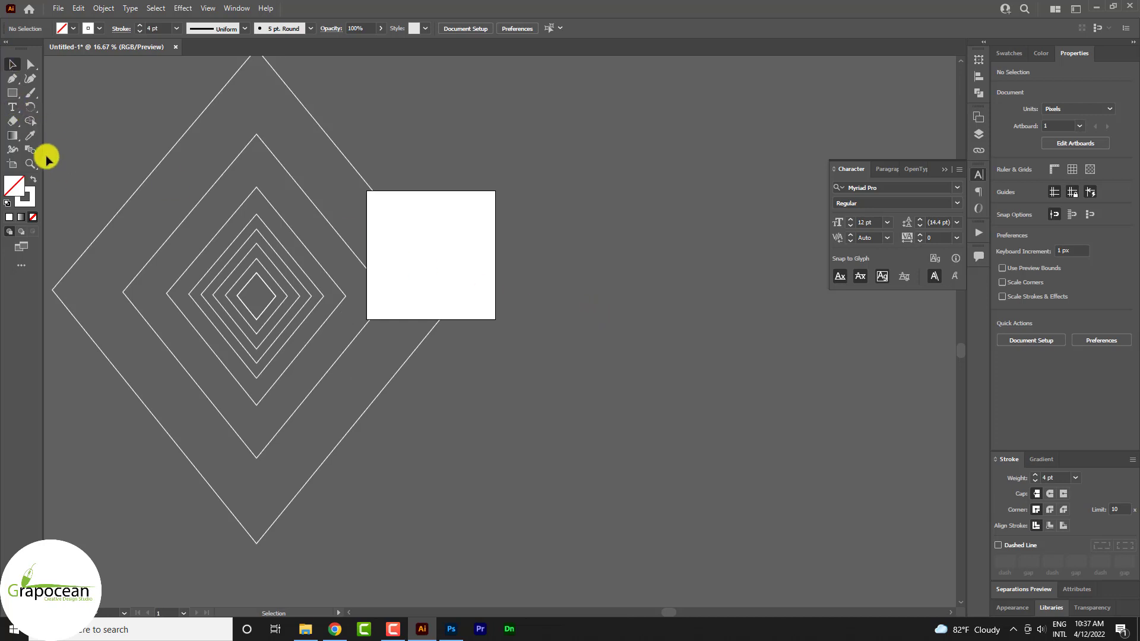
left_click_drag(16, 92, 78, 150)
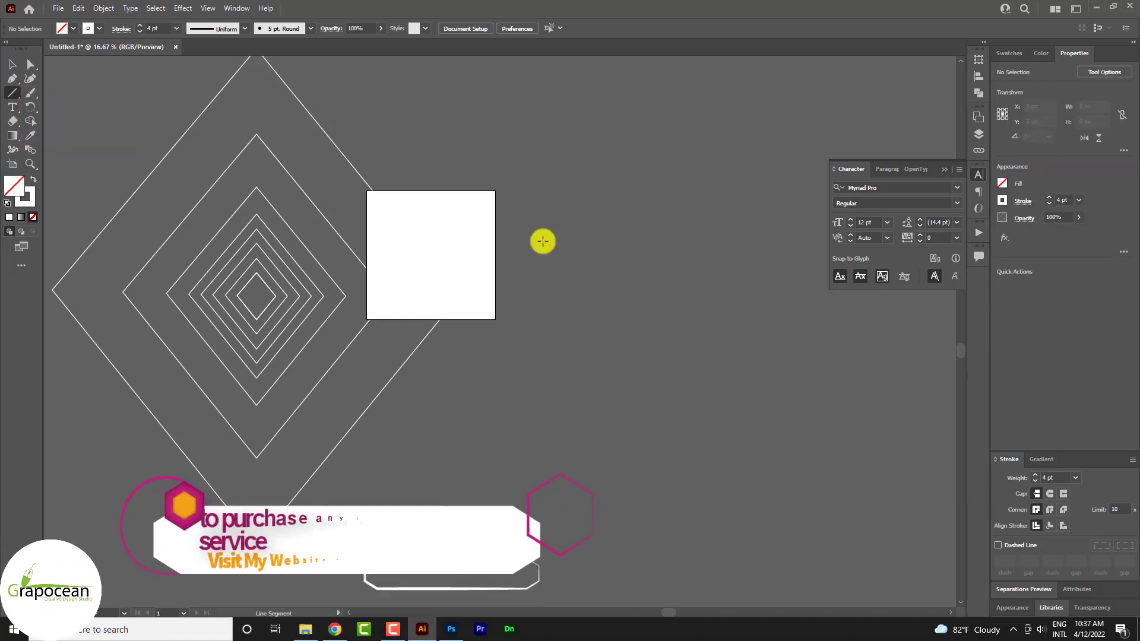
left_click_drag(559, 167, 908, 513)
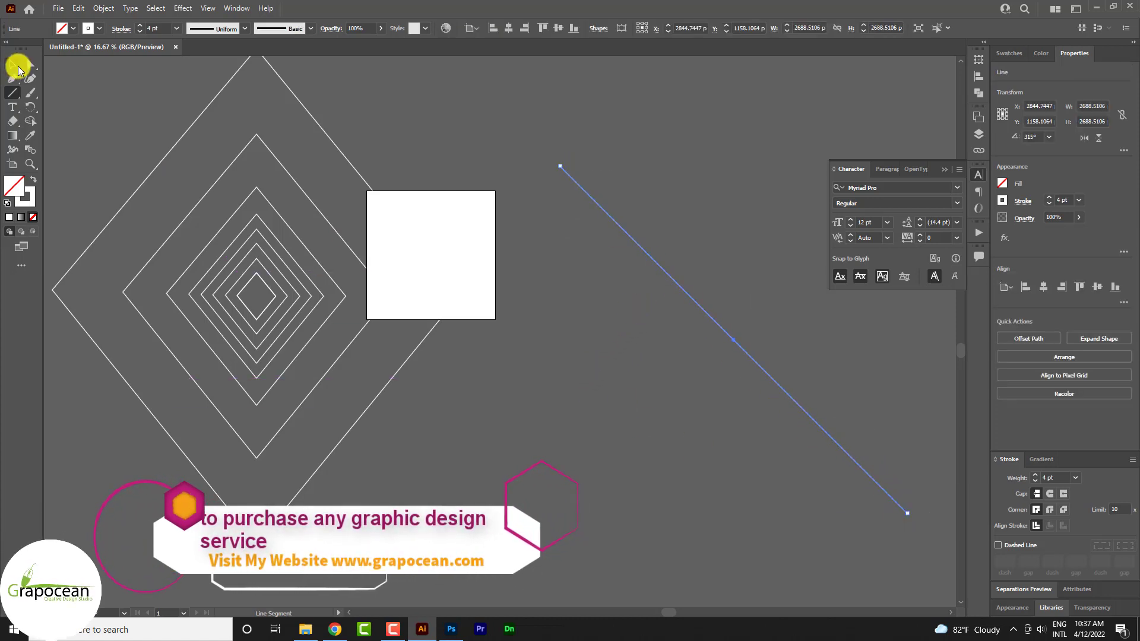
left_click(12, 64)
left_click(668, 249)
scroll(663, 268, "up", 1)
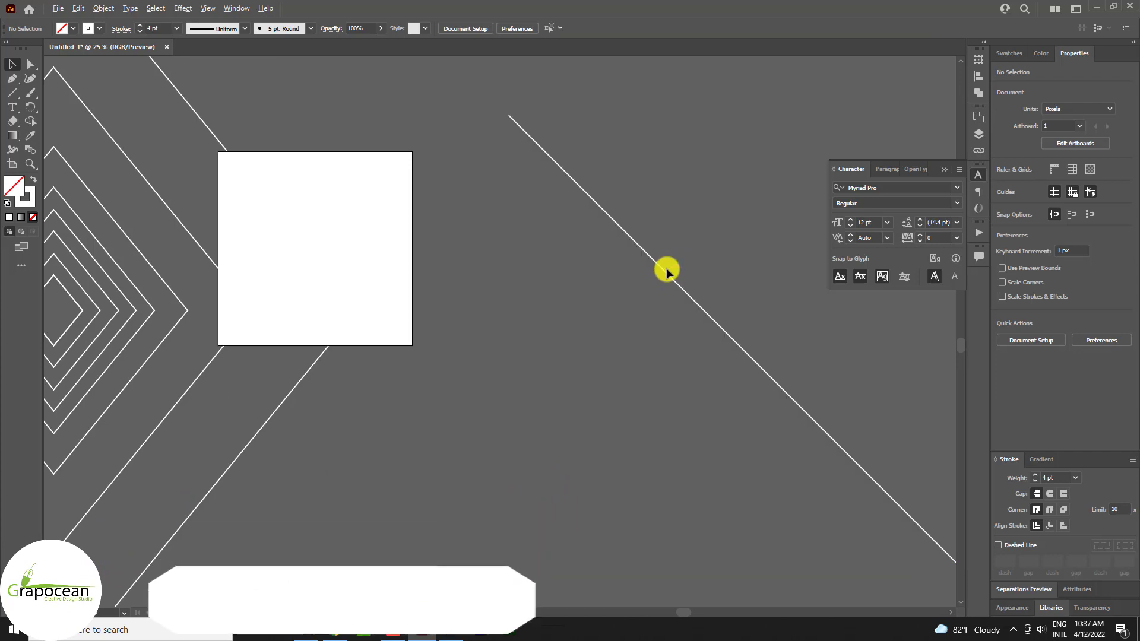
- Copy the line into evenly spaced parallel lines, then duplicate the whole set up and right
left_click_drag(665, 273, 646, 300)
key("ctrl+d")
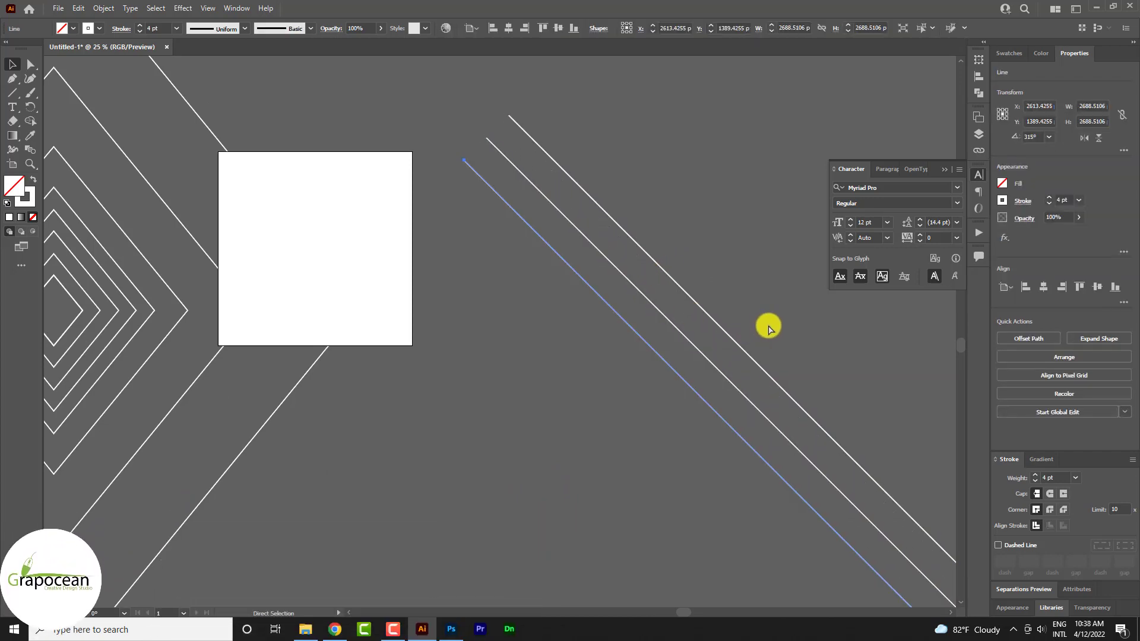
key("ctrl+d")
key("ctrl+d")
key("ctrl+d")
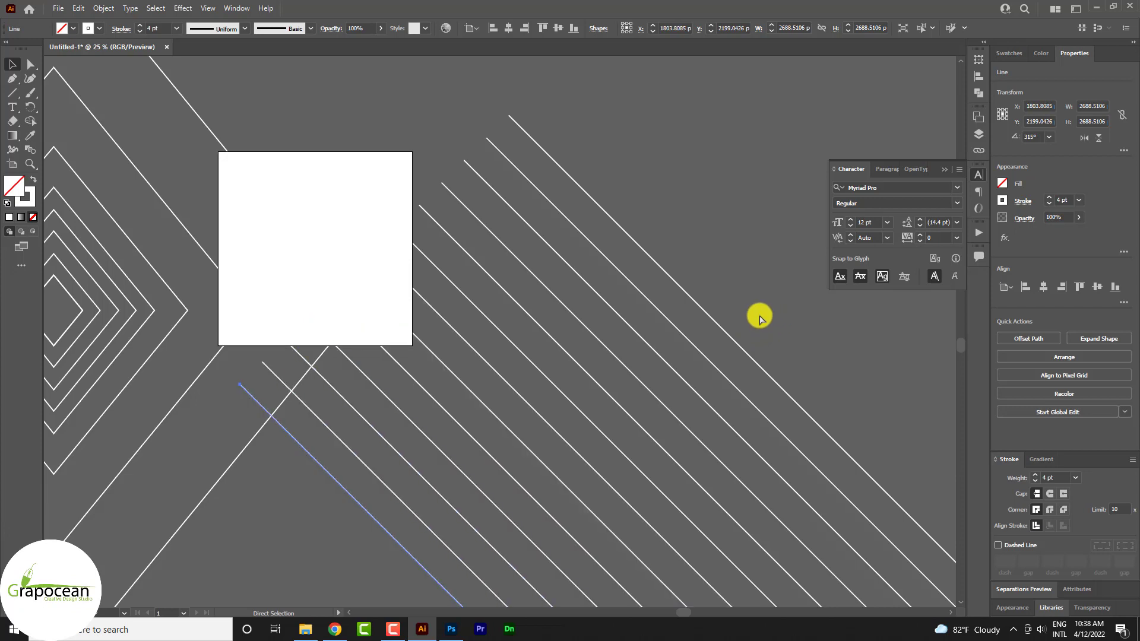
key("ctrl+d")
scroll(725, 308, "down", 4)
scroll(594, 440, "up", 2)
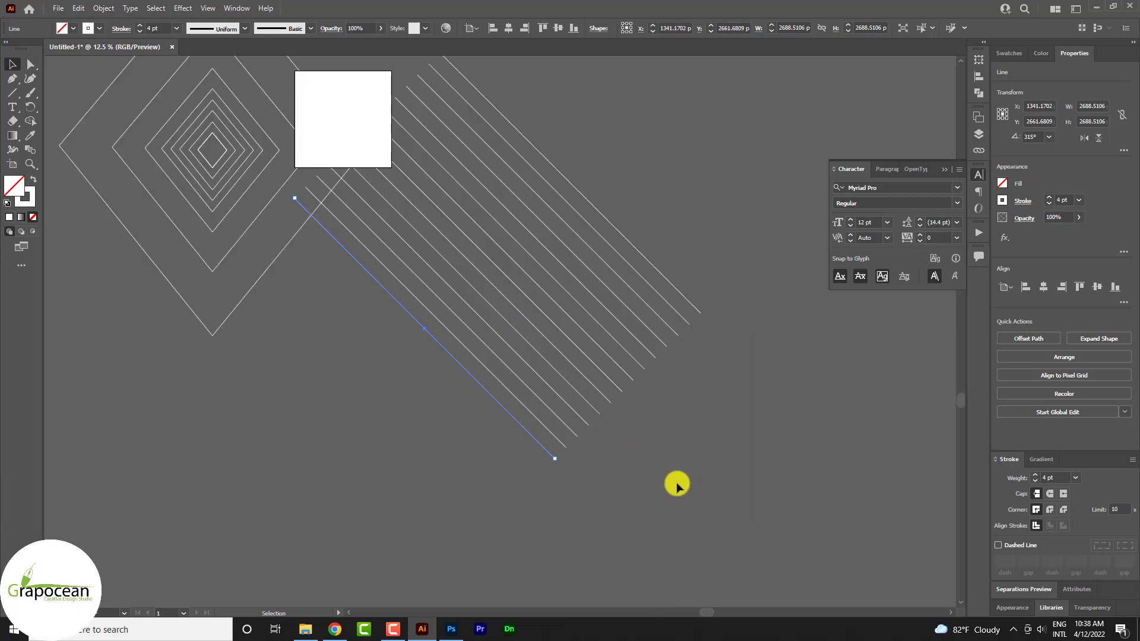
key("ctrl+a")
scroll(543, 286, "down", 1)
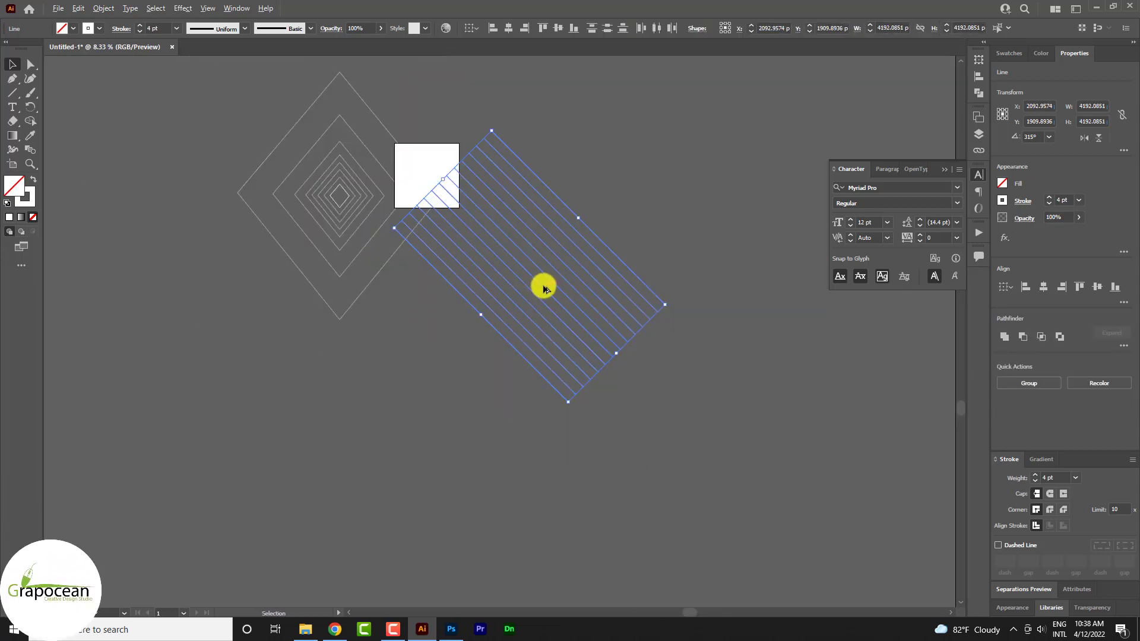
left_click_drag(544, 289, 646, 183)
left_click(754, 394)
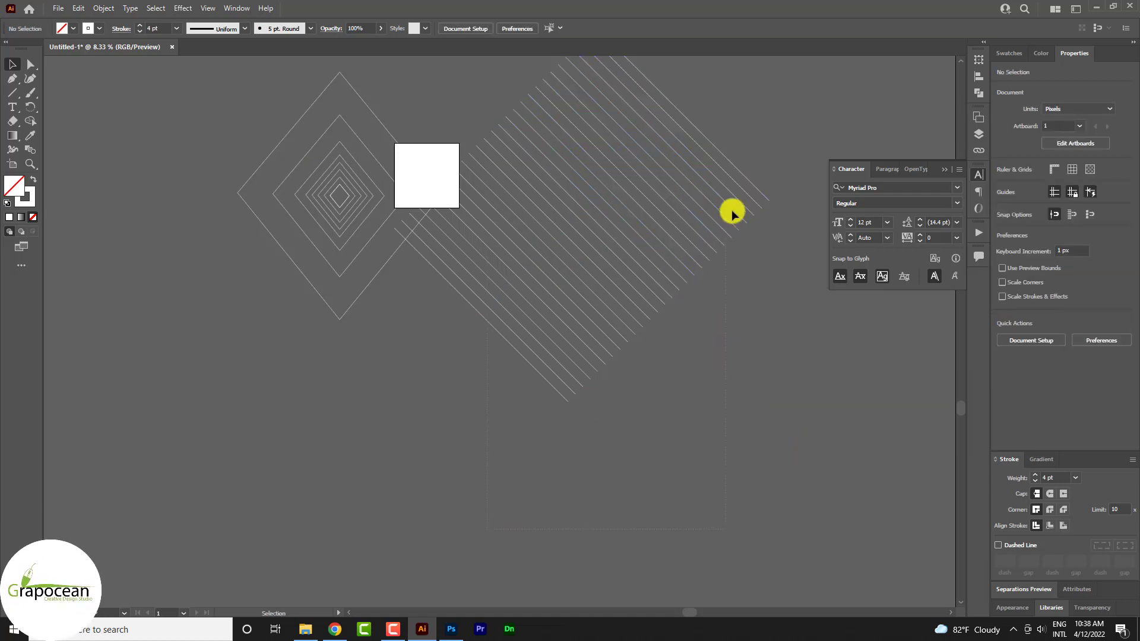
- Rotate a copy of the lines to 225° into a grouped crosshatch grid below the diamonds
left_click(737, 178)
key("ctrl+minus")
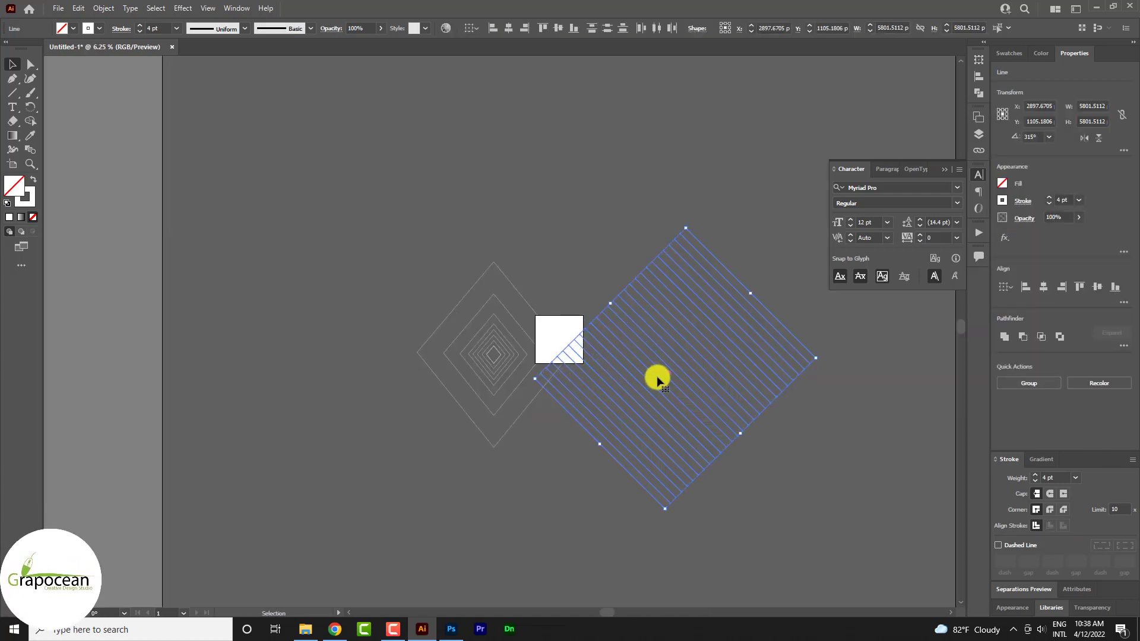
left_click_drag(669, 380, 769, 485)
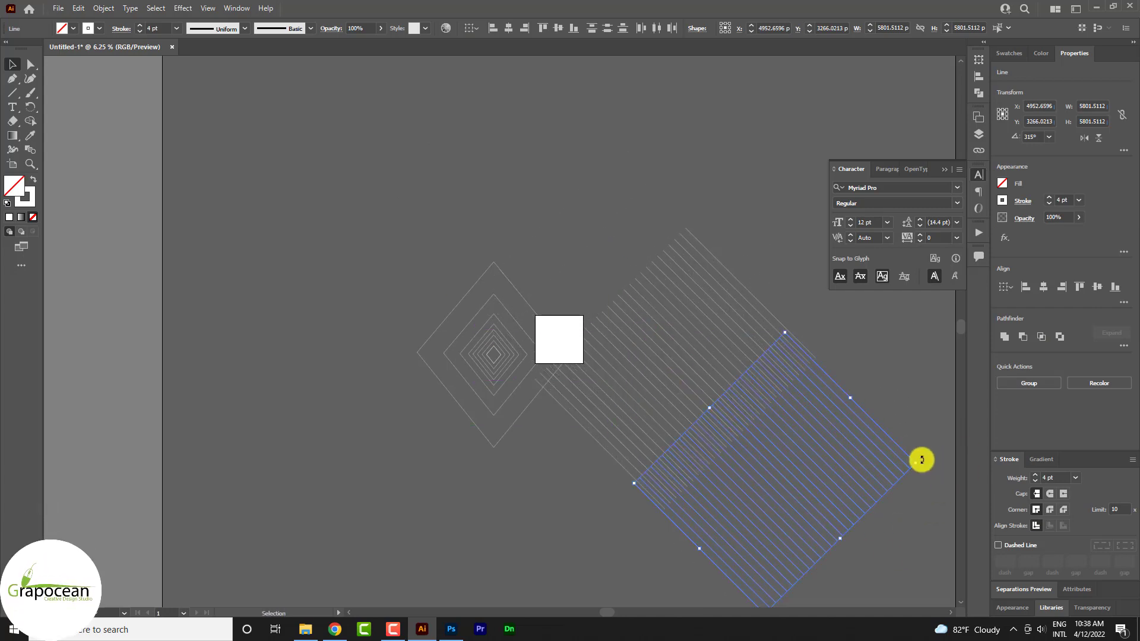
left_click_drag(924, 464, 773, 536)
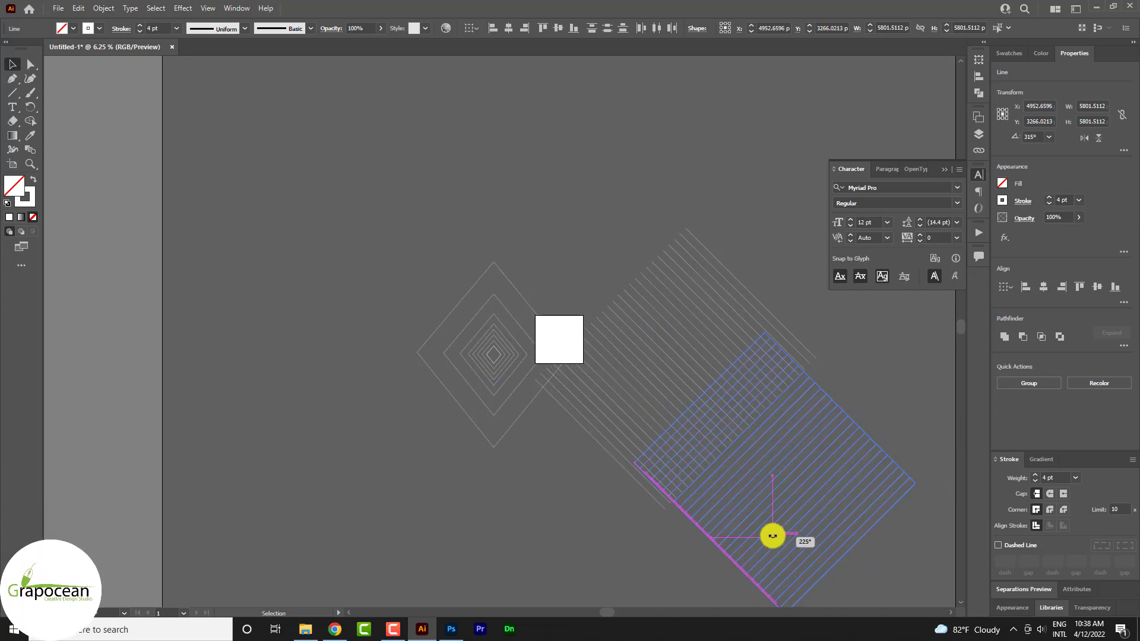
key("ctrl+g")
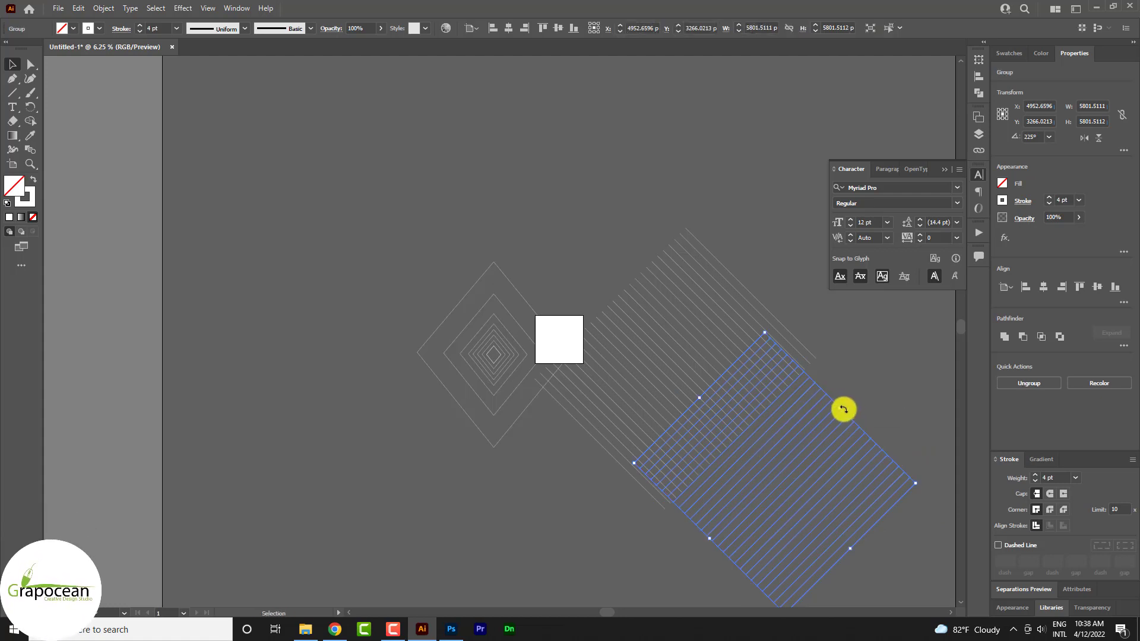
left_click_drag(784, 463, 682, 356)
left_click(811, 449)
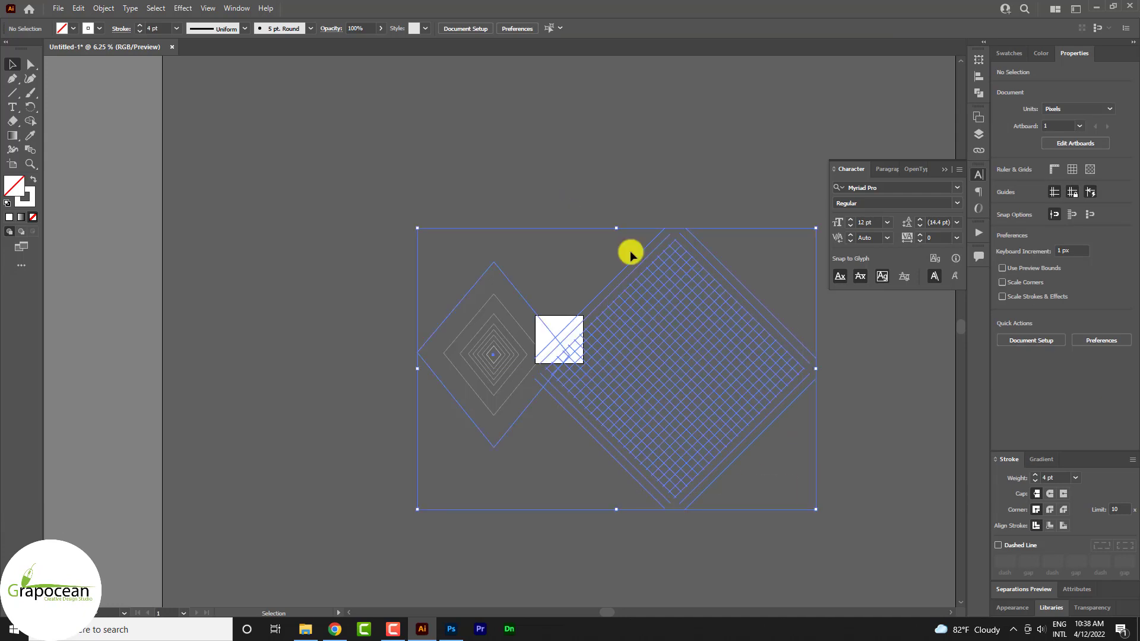
mouse_move(702, 395)
left_mouse_down()
mouse_move(780, 482)
mouse_move(615, 551)
left_mouse_up()
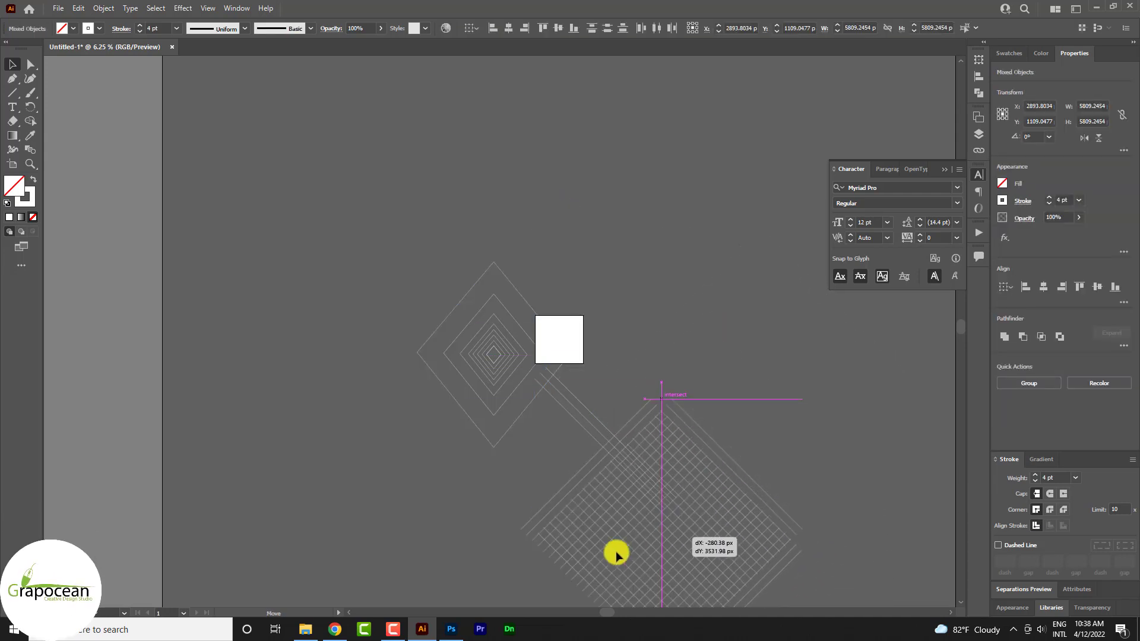
- Paste the grid into the Photoshop post, move it lower and enlarge it
left_click(451, 629)
key("ctrl+v")
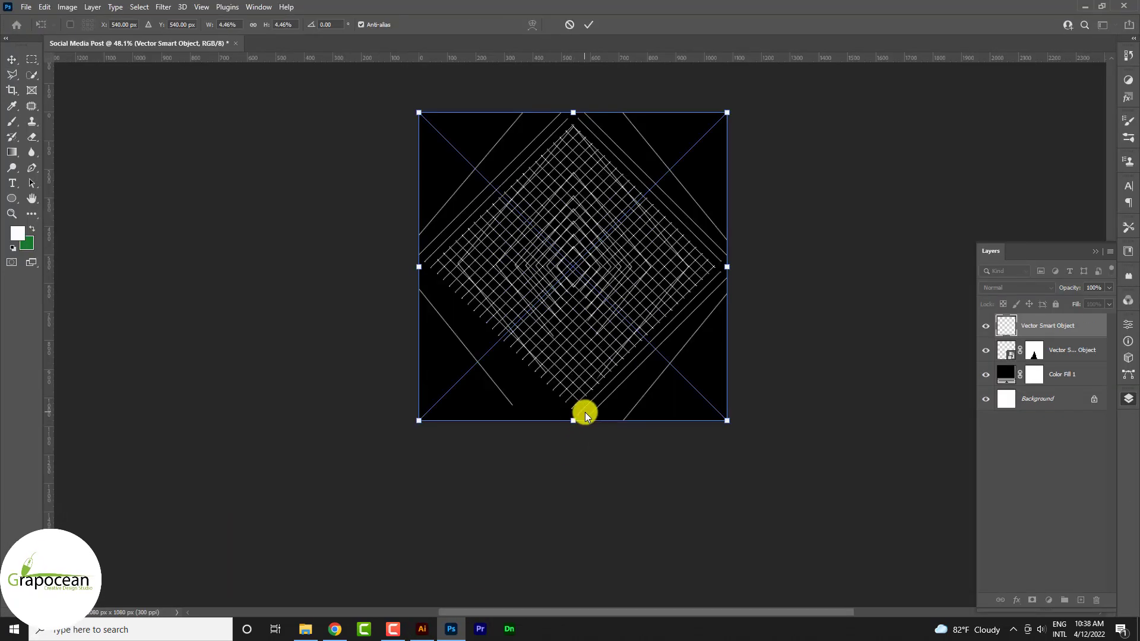
left_click_drag(593, 308, 588, 438)
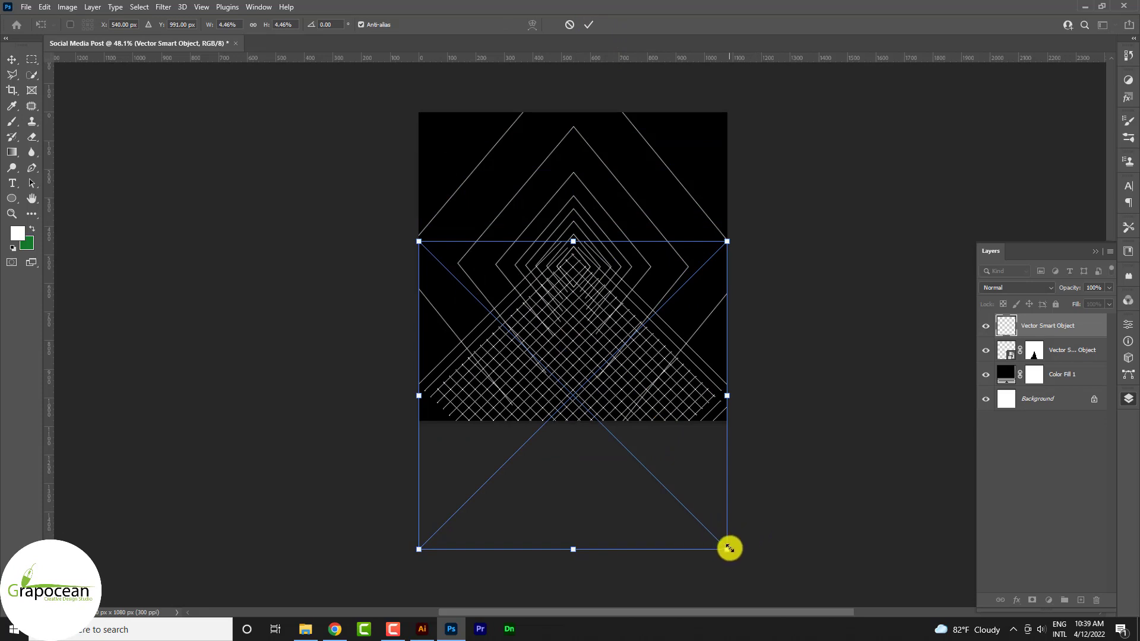
left_click_drag(730, 548, 764, 586)
left_click(588, 24)
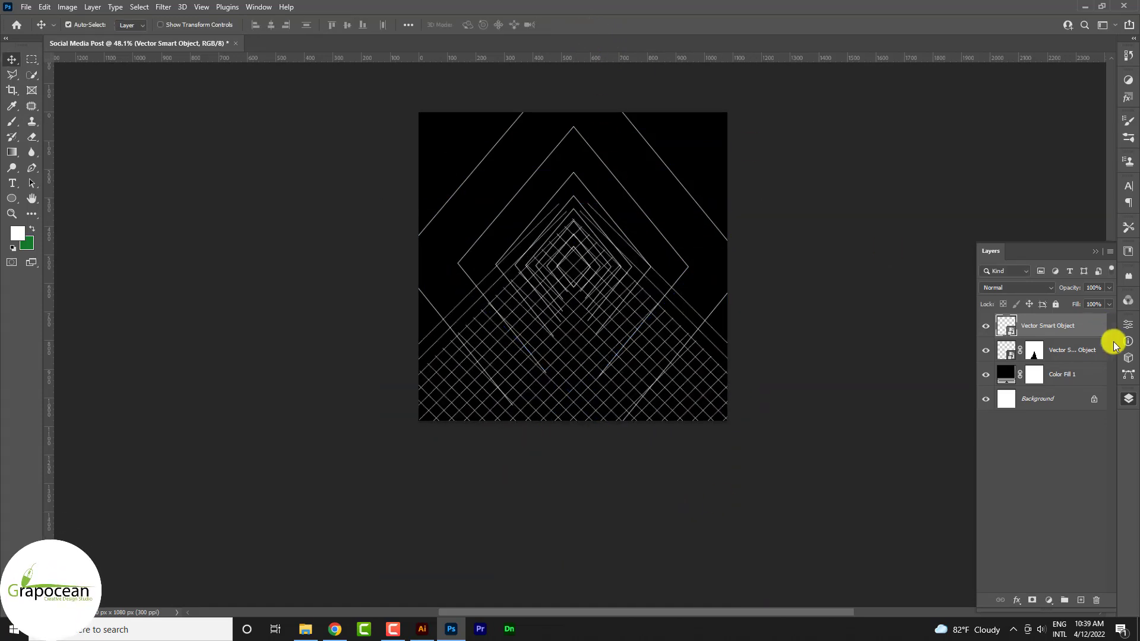
- Move the grid layer beneath the masked diamond layer and convert it to a smart object
left_click_drag(1065, 359, 1065, 360)
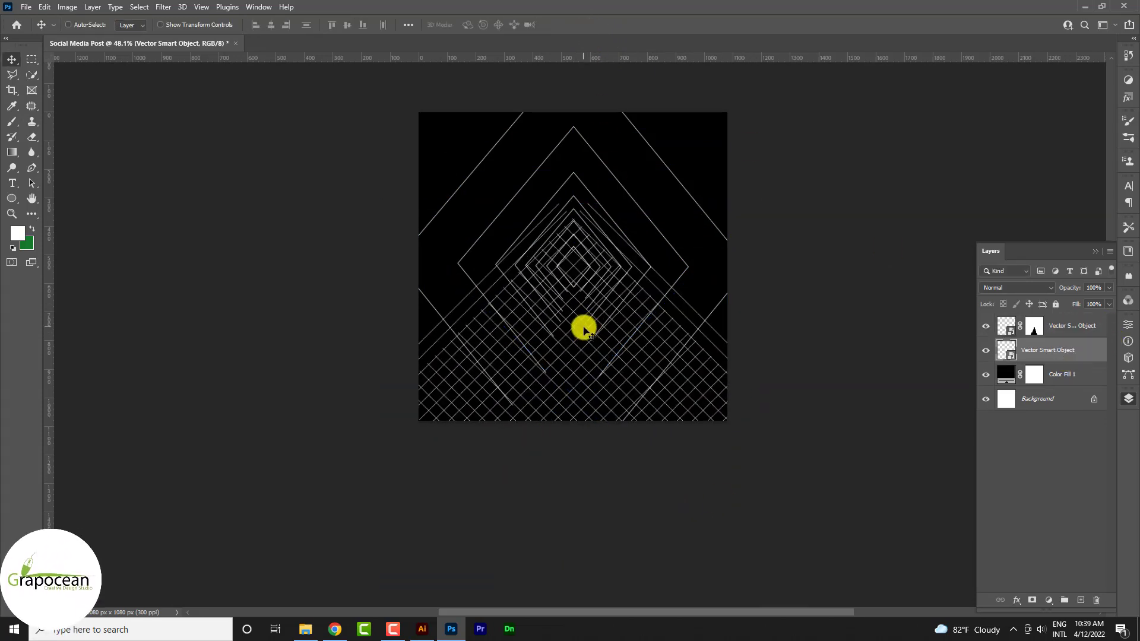
key("ctrl+t")
right_click(601, 340)
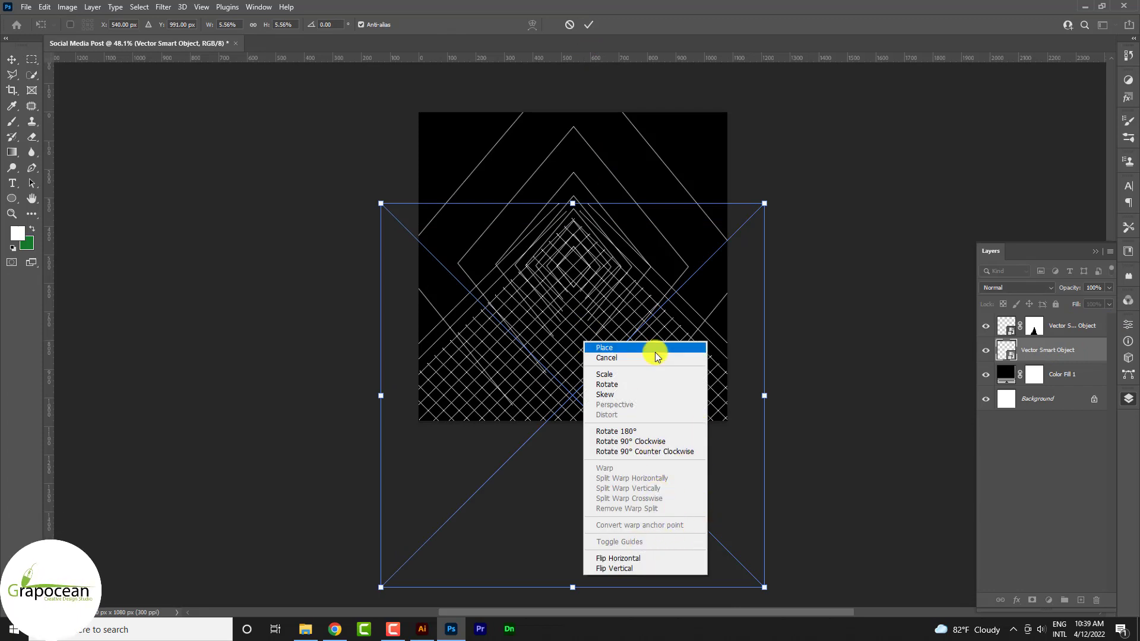
left_click(584, 31)
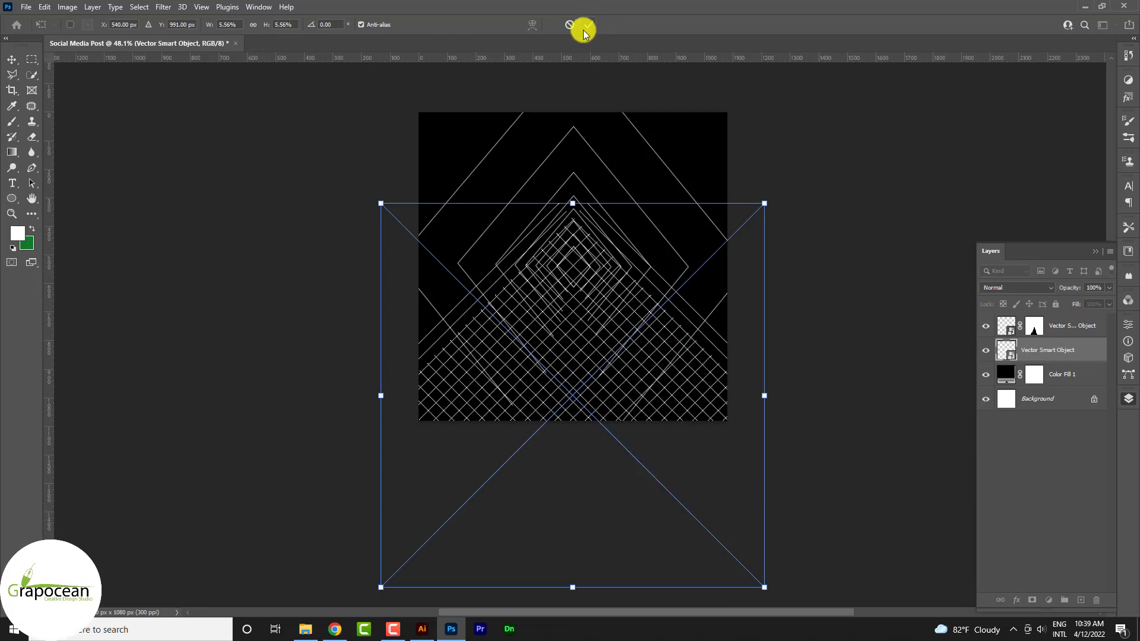
key("Return")
right_click(1052, 351)
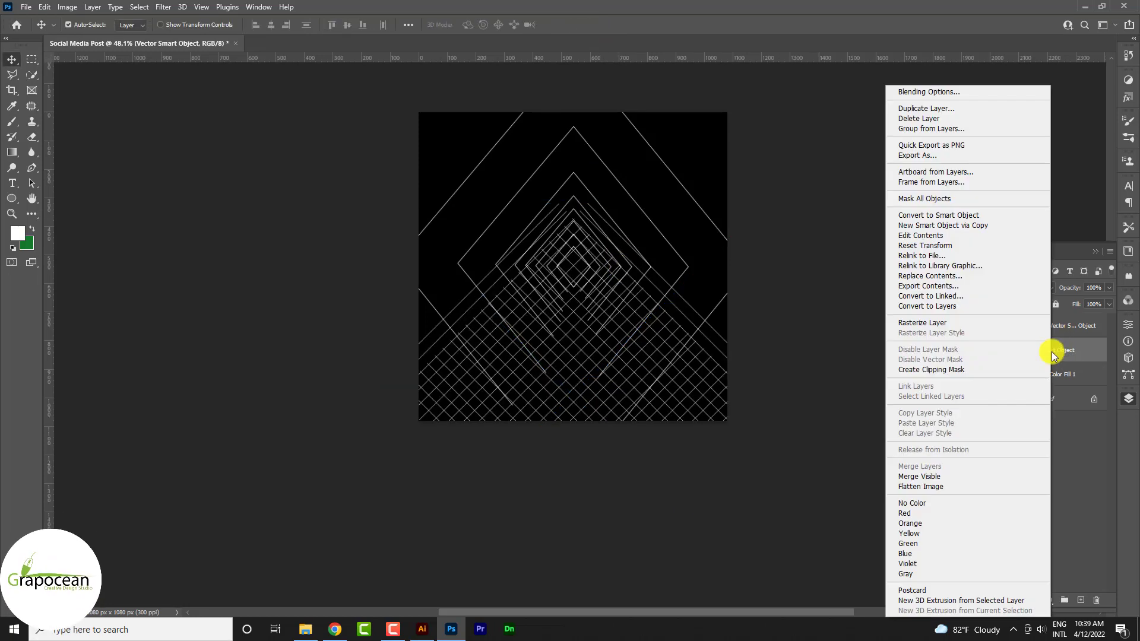
left_click(945, 215)
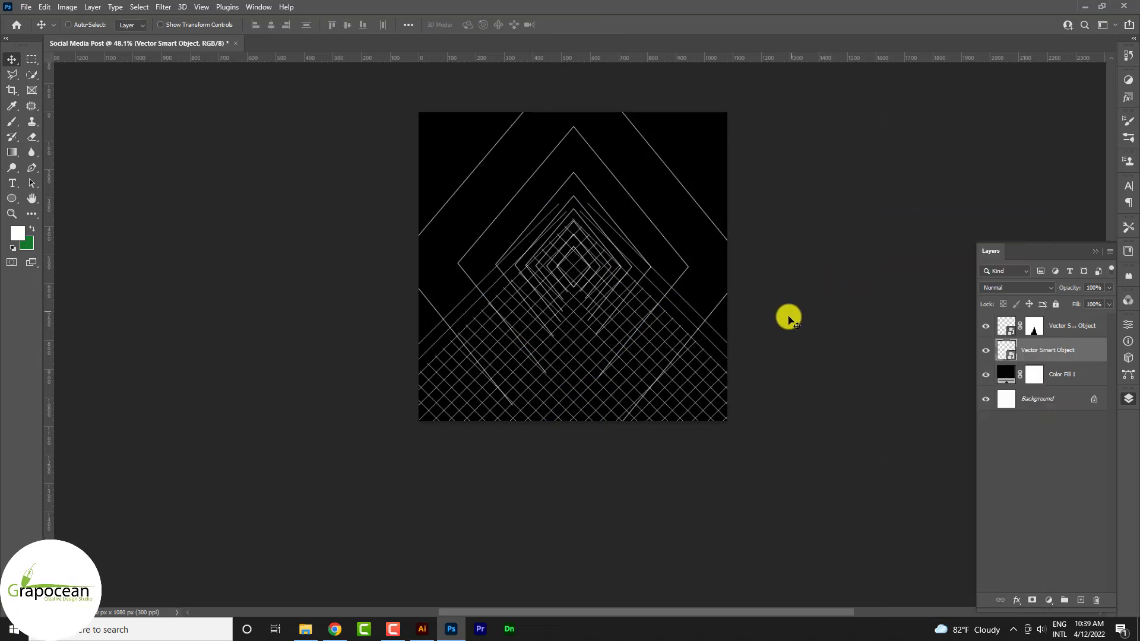
key("ctrl+t")
- Distort the grid's corners into a floor receding toward the diamonds' centre
mouse_move(378, 206)
left_mouse_down()
mouse_move(535, 302)
mouse_move(509, 291)
left_mouse_up()
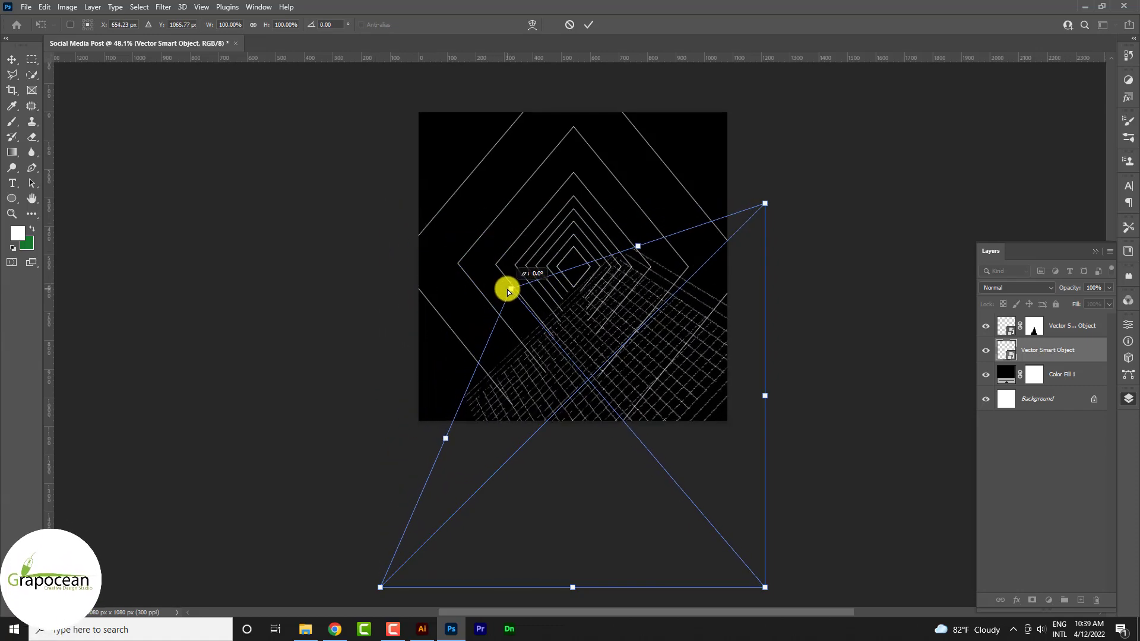
left_click_drag(766, 206, 774, 243)
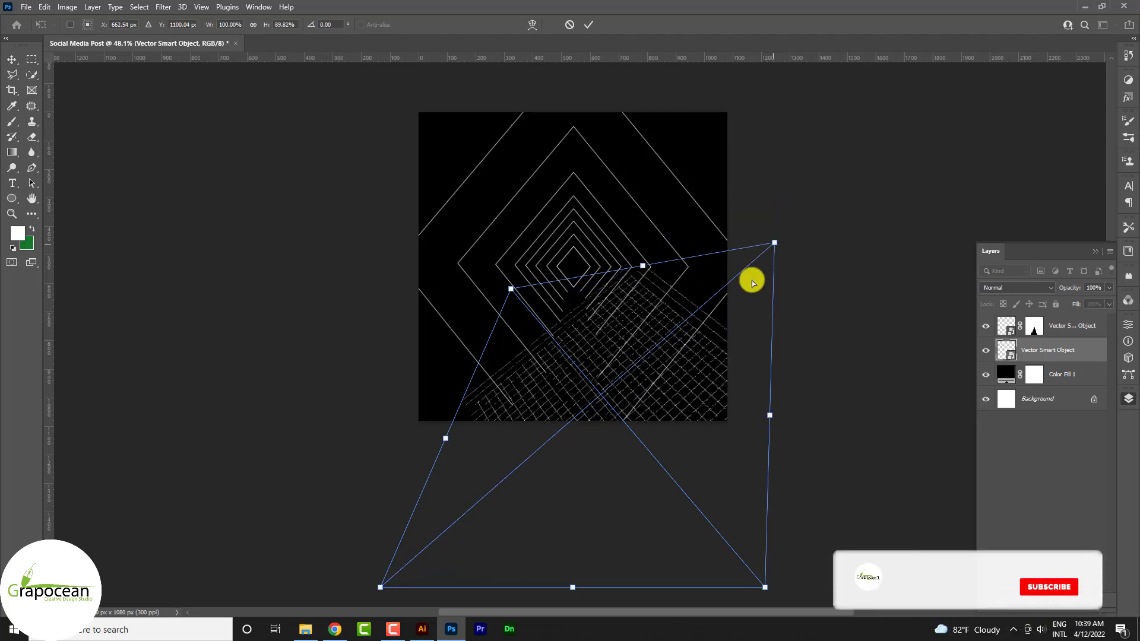
left_click_drag(380, 587, 317, 487)
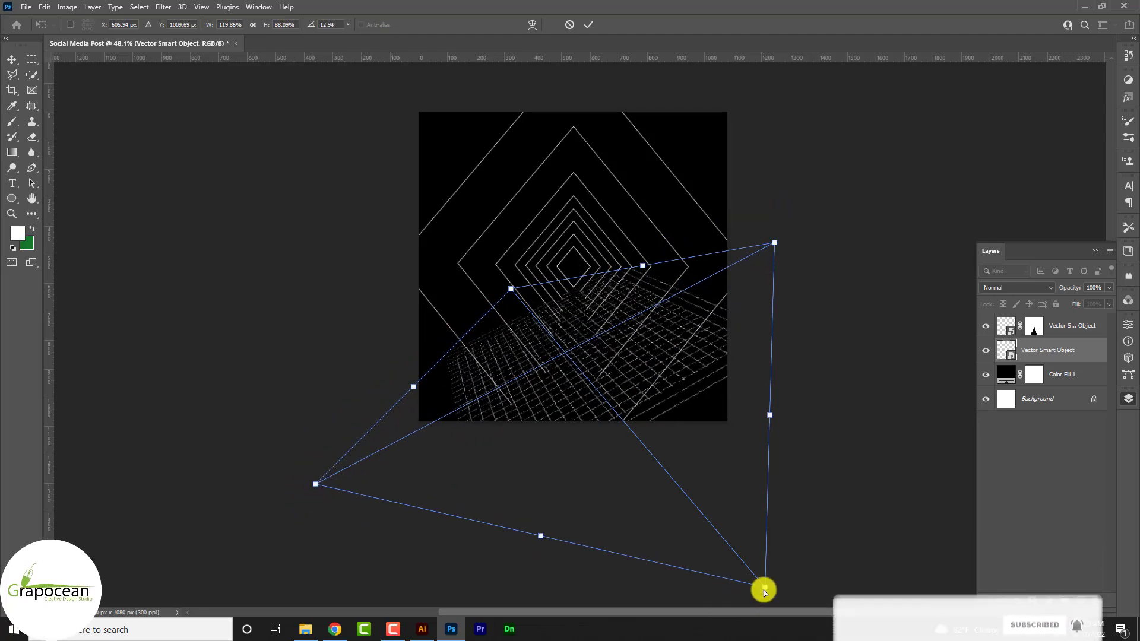
left_click_drag(765, 587, 830, 579)
left_click_drag(721, 437, 743, 453)
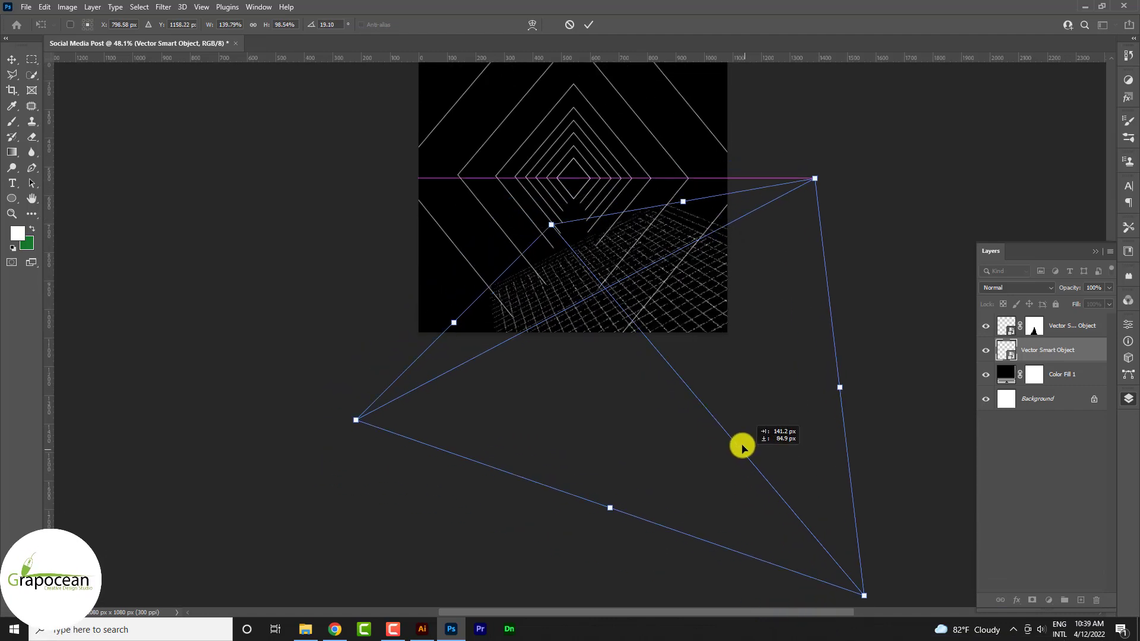
left_click_drag(354, 420, 310, 434)
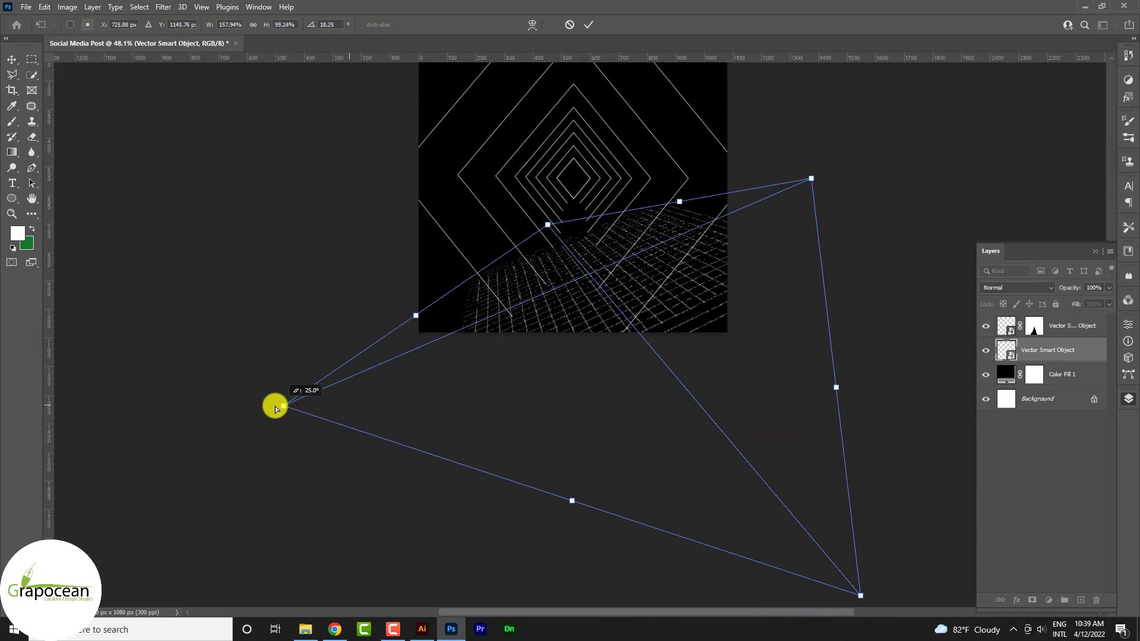
left_click_drag(549, 228, 475, 255)
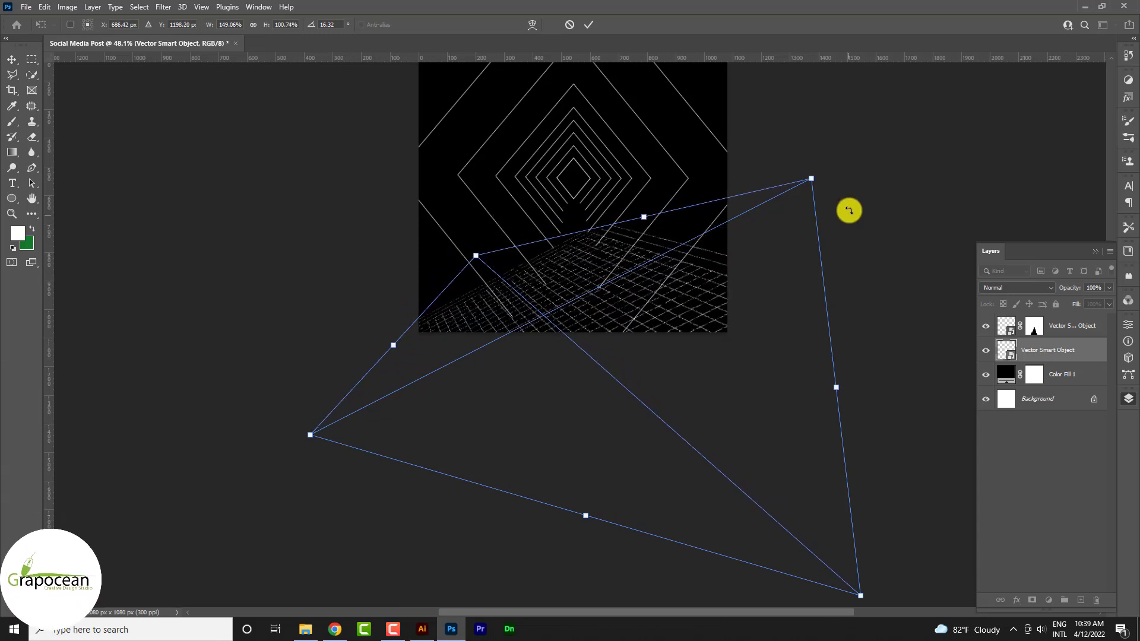
mouse_move(811, 179)
left_mouse_down()
mouse_move(817, 206)
mouse_move(804, 172)
left_mouse_up()
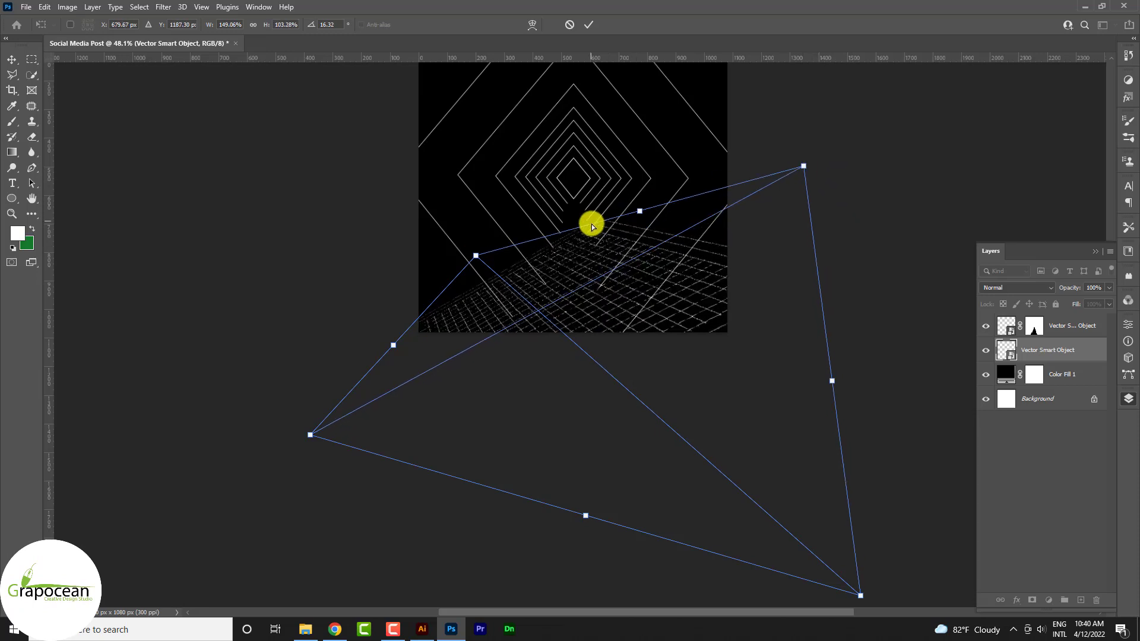
left_click_drag(476, 255, 468, 252)
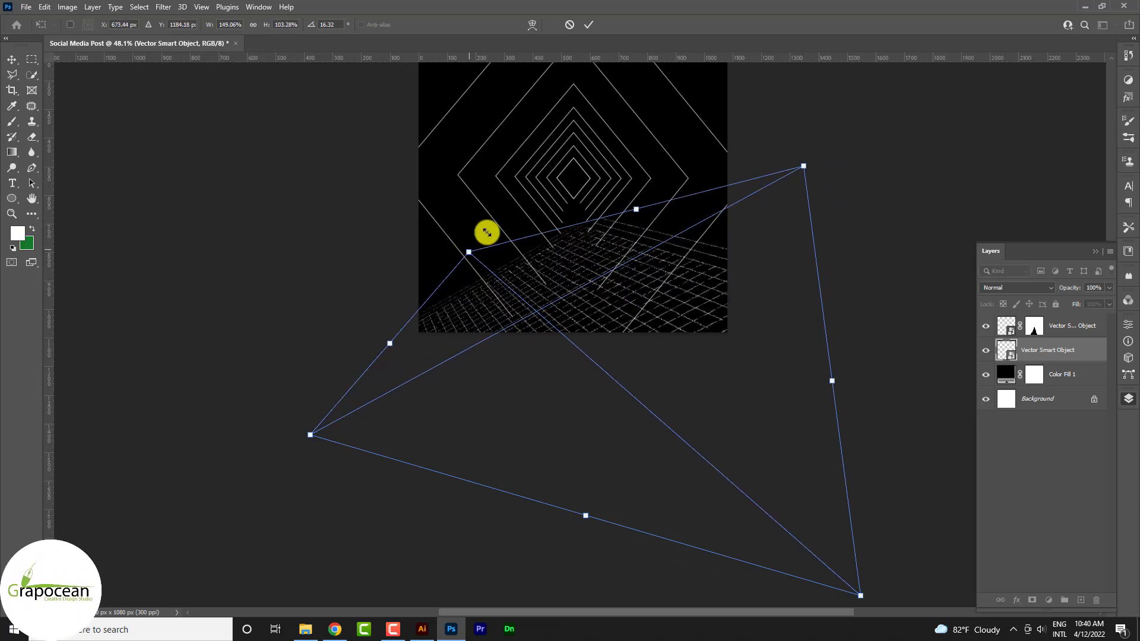
left_click(595, 23)
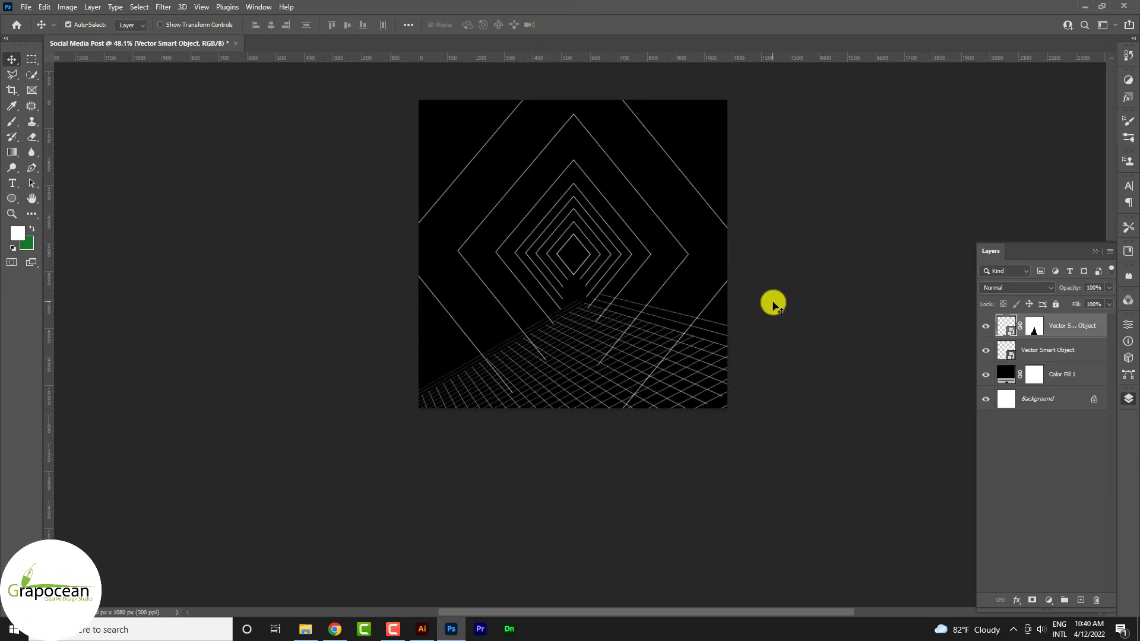
- Open the graphics card PNG and drag it into the post document
left_click(26, 6)
left_click(41, 34)
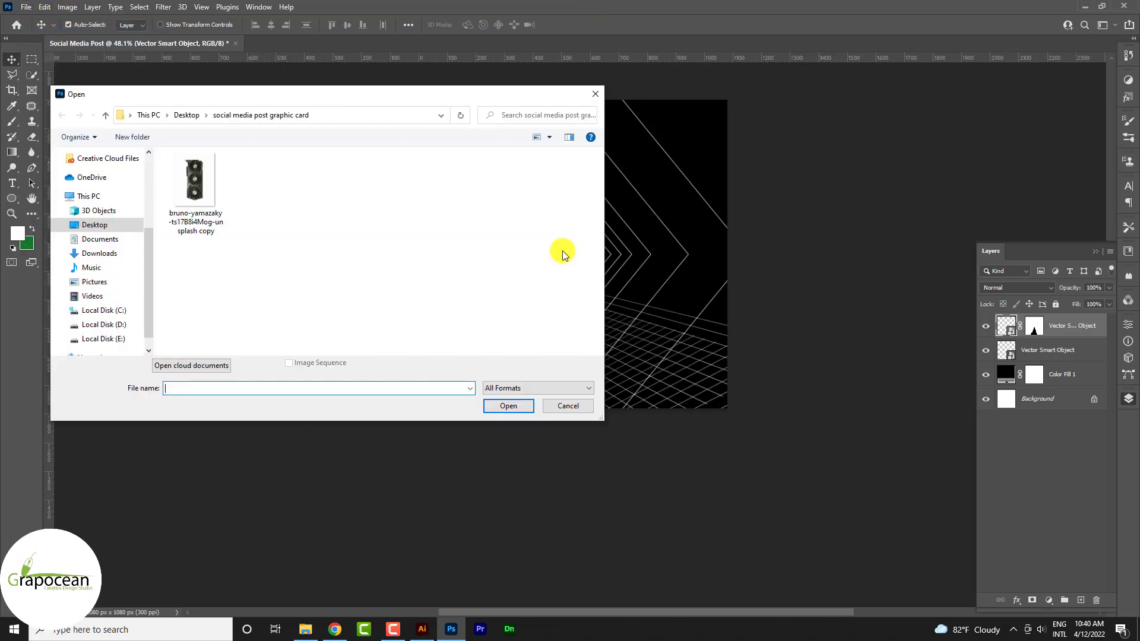
left_click(190, 189)
left_click(508, 406)
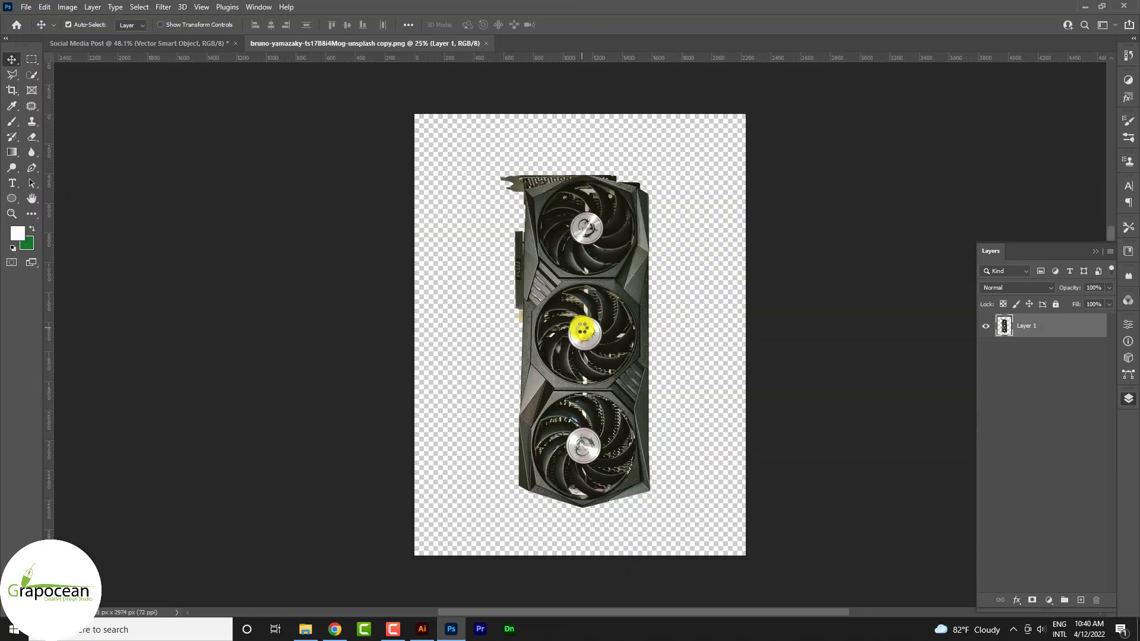
left_click_drag(590, 219, 144, 46)
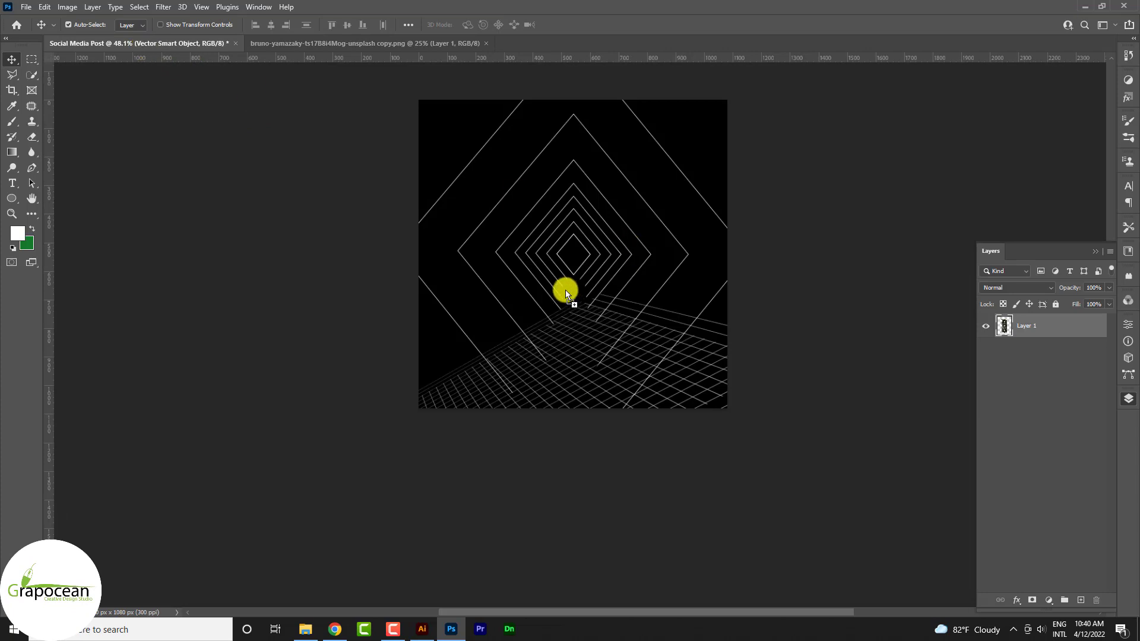
left_click_drag(565, 291, 565, 291)
- Scale, move and rotate the graphics card upright in the centre above the grid floor
key("ctrl+t")
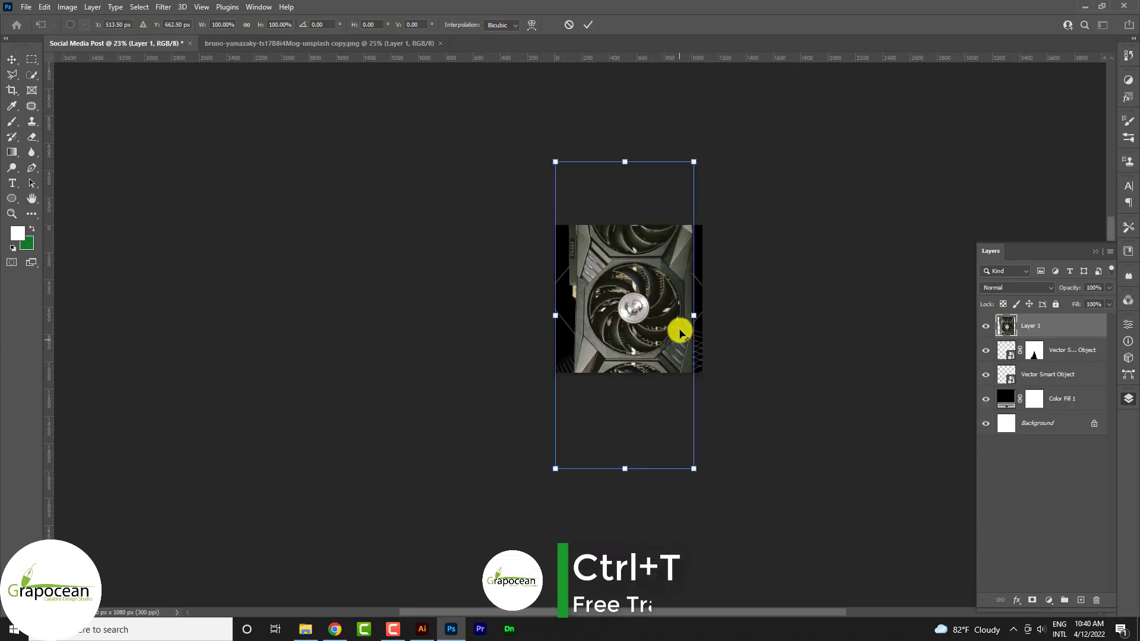
left_click_drag(698, 161, 657, 265)
scroll(634, 351, "up", 2)
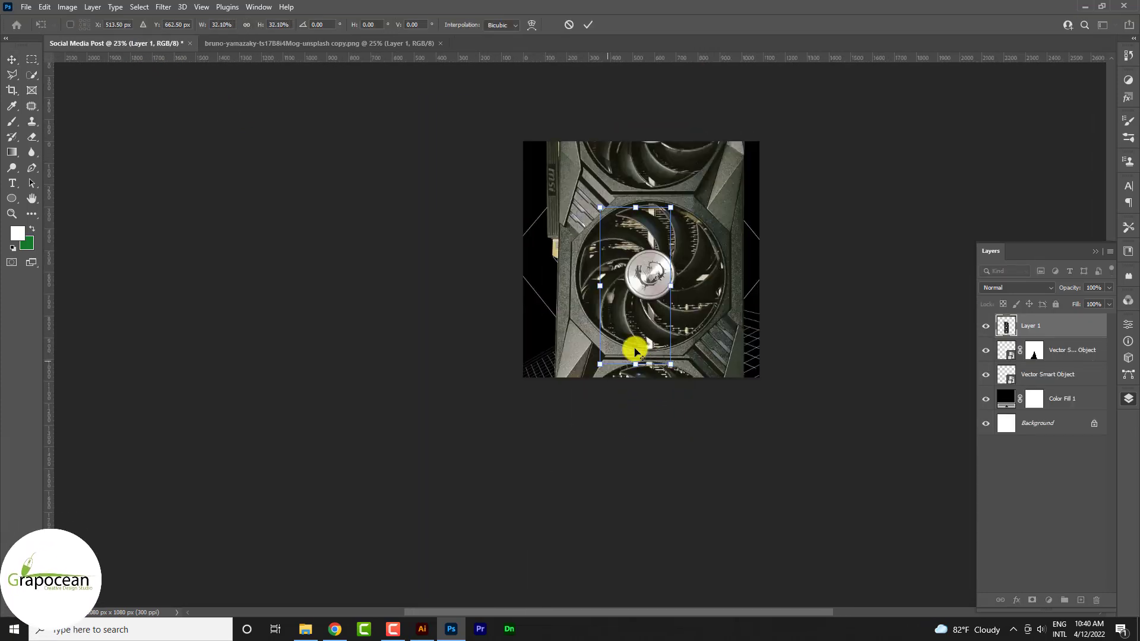
mouse_move(646, 342)
left_mouse_down()
mouse_move(648, 317)
mouse_move(678, 342)
left_mouse_up()
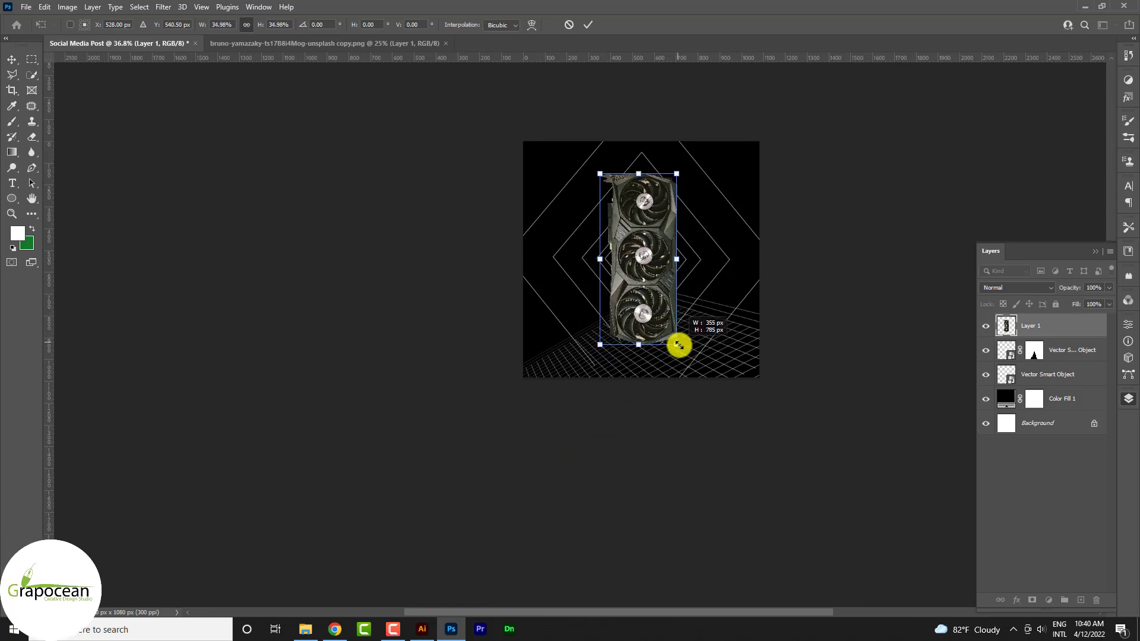
mouse_move(678, 342)
left_mouse_down()
mouse_move(697, 235)
mouse_move(672, 319)
left_mouse_up()
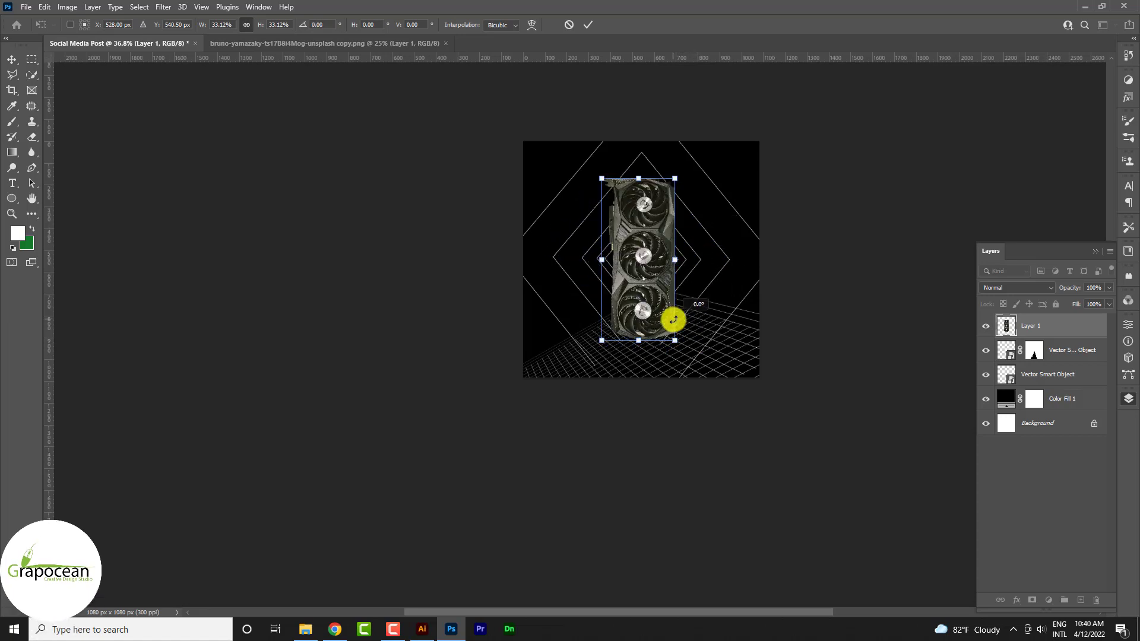
left_click(588, 24)
- Brush the grid layer's mask to hide diamond lines on the floor, then fit the post on screen
key("alt+bracketleft")
left_click(12, 121)
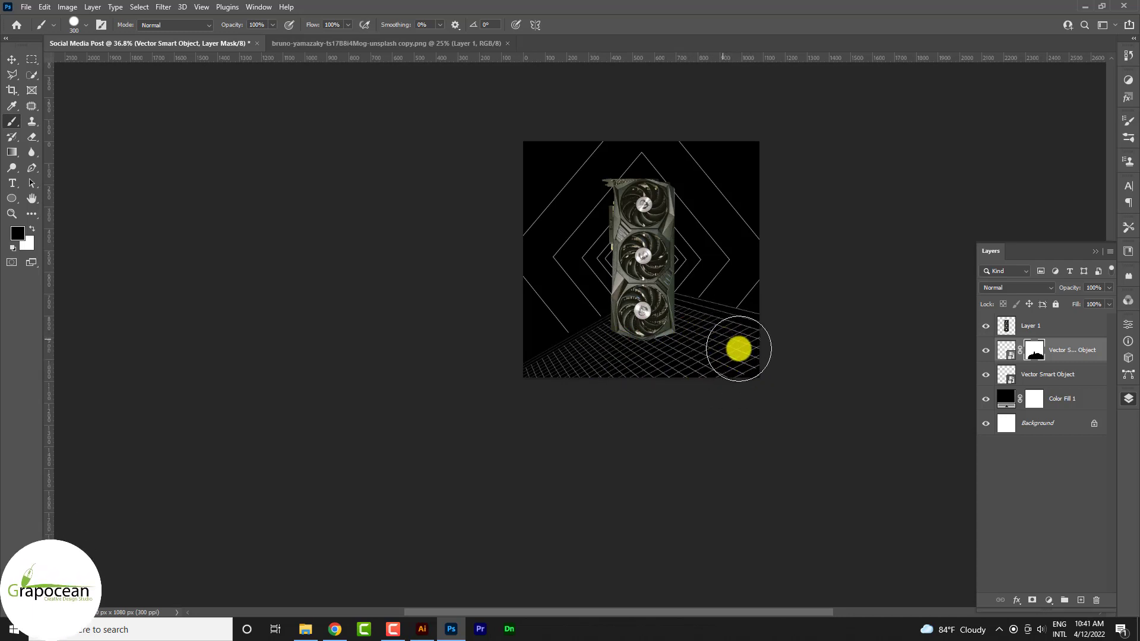
key("v")
key("ctrl+0")
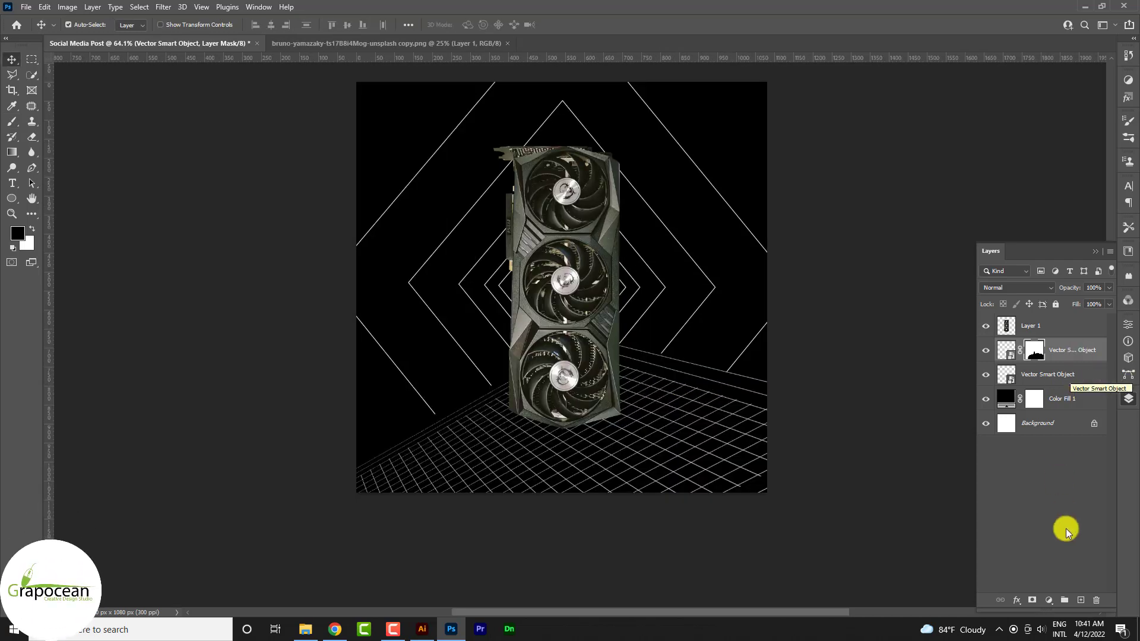
- Add a Gradient Fill layer using a purple-to-blue gradient from the Purples presets
left_click(1048, 600)
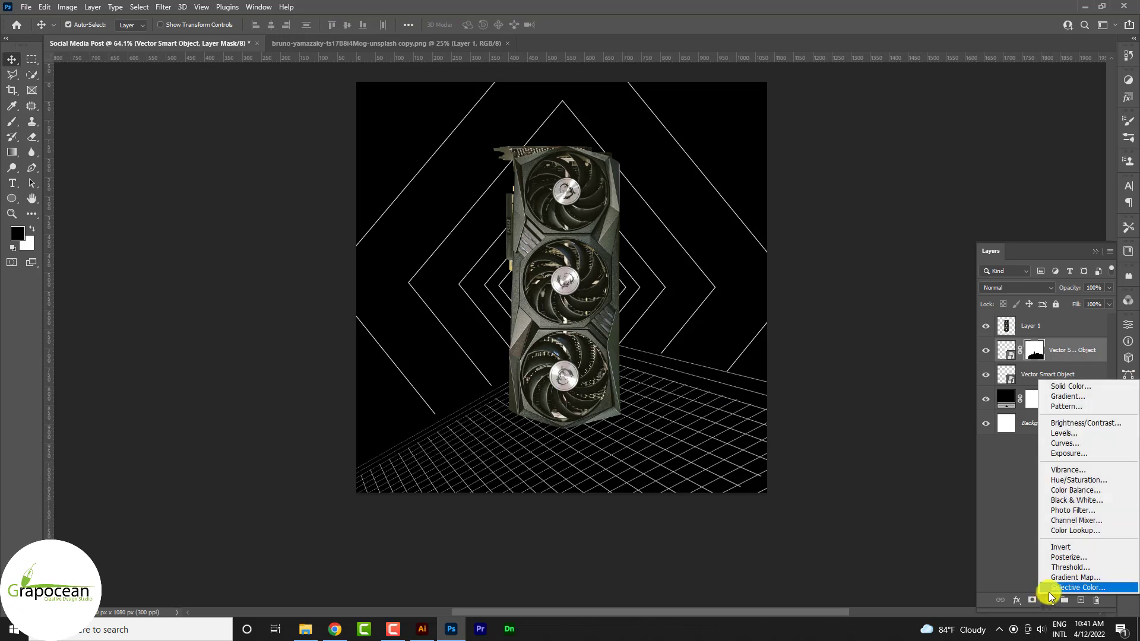
left_click(1095, 395)
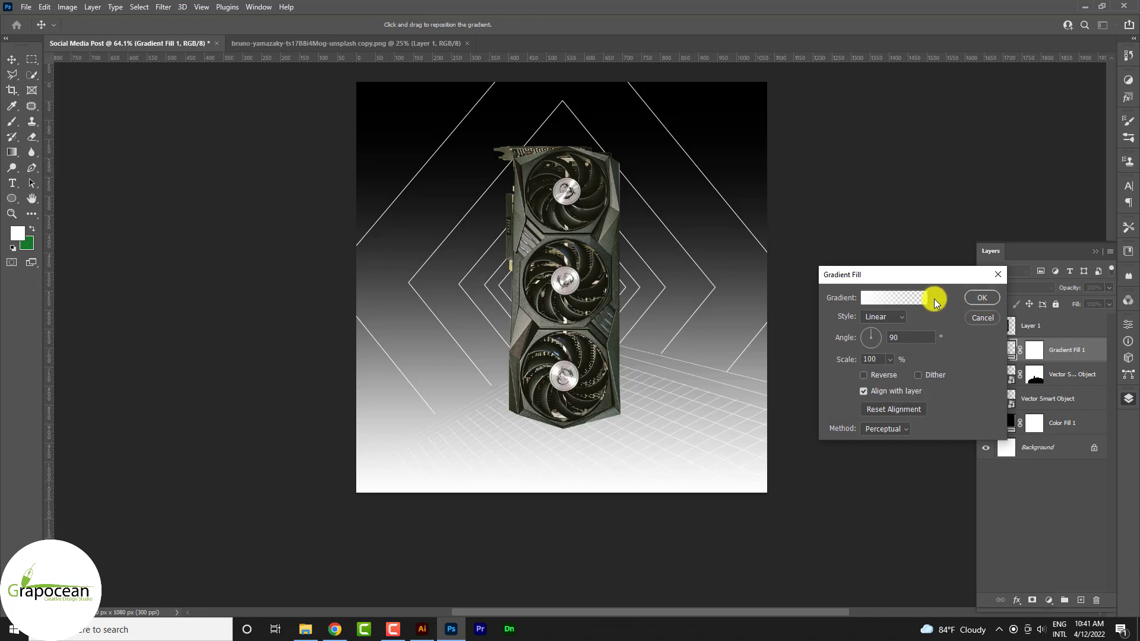
left_click(934, 301)
left_click(834, 356)
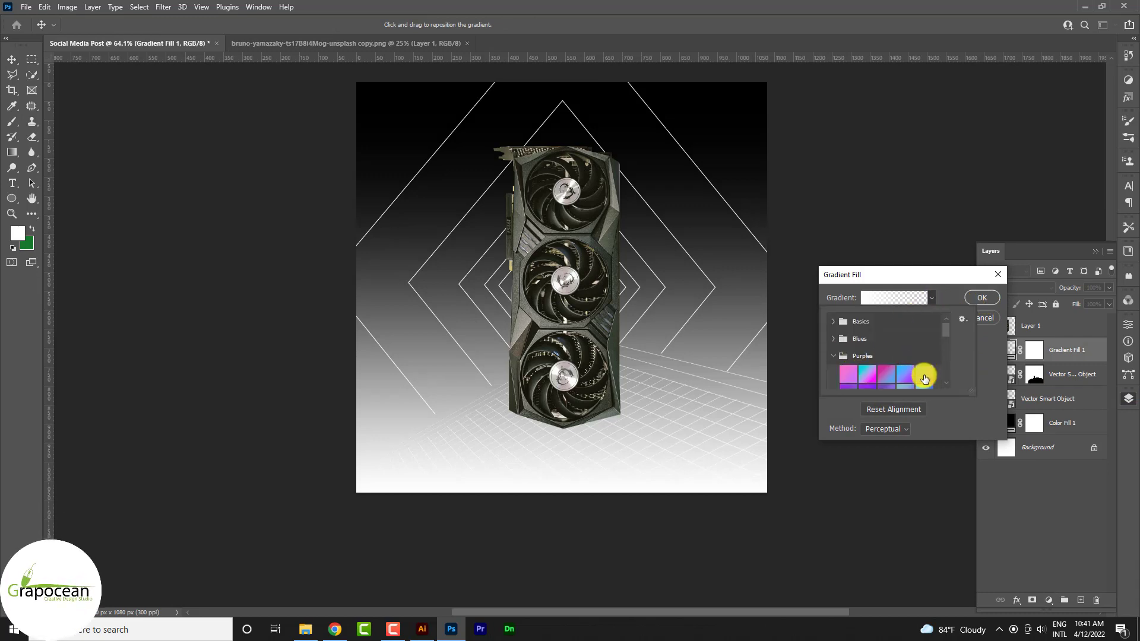
scroll(925, 378, "down", 1)
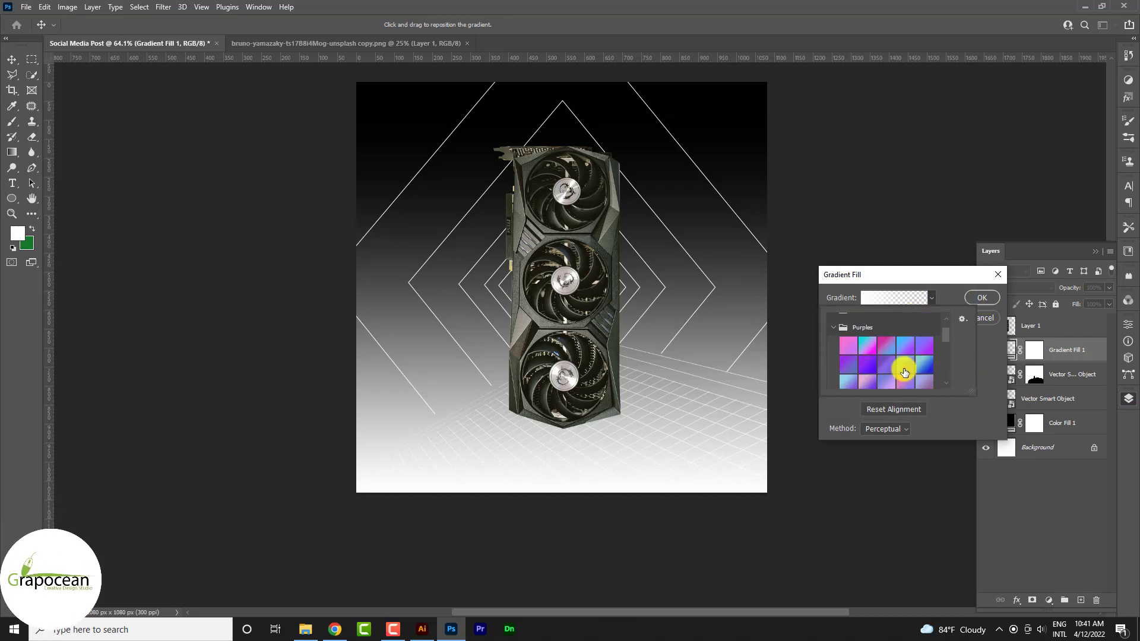
left_click(916, 347)
left_click(989, 316)
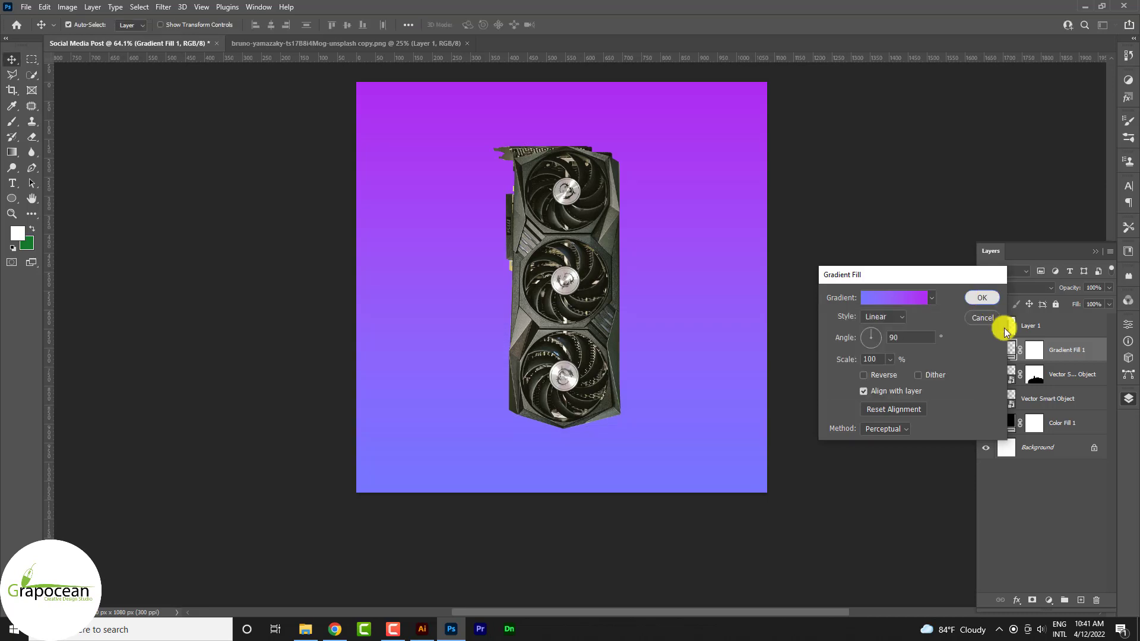
- Clip the gradient fill to the diamond line art and bring up the file-open window
left_click(983, 297)
right_click(1064, 351)
left_click(962, 341)
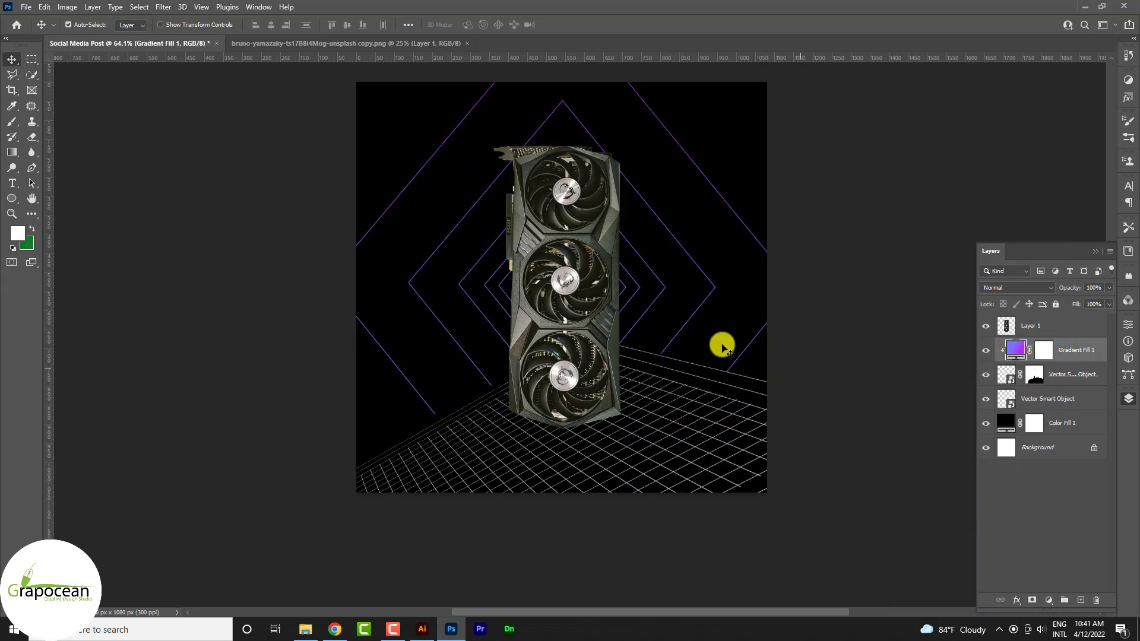
left_click(28, 7)
left_click(41, 33)
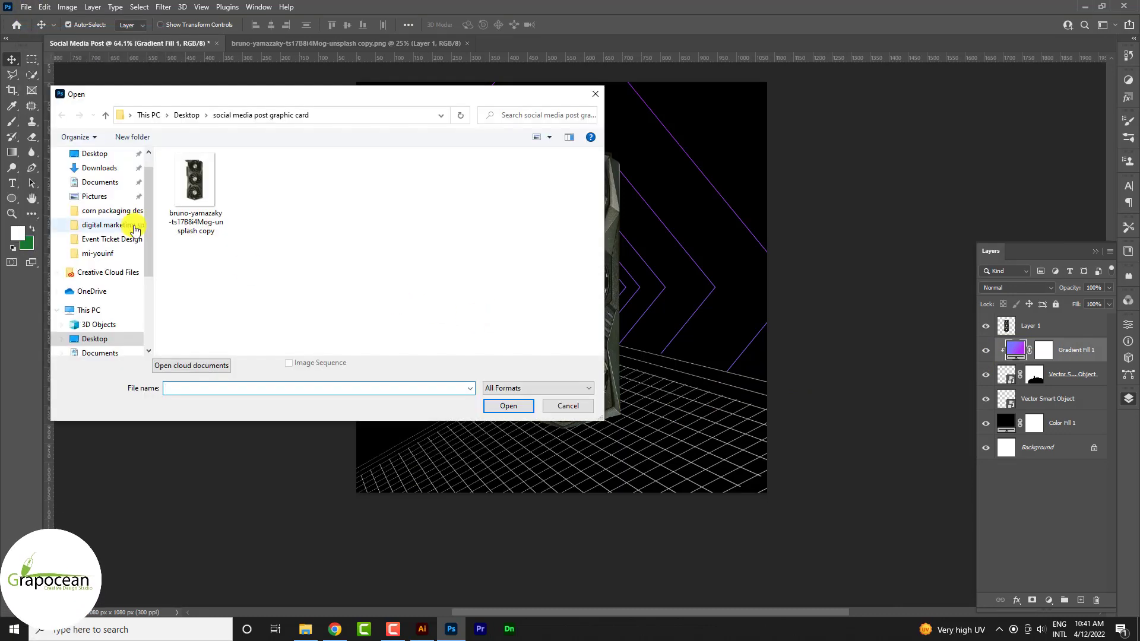
- Open the pink-blue, waterfall-like and grey stormy cloud photos from Downloads
left_click_drag(149, 199, 149, 184)
left_click(141, 177)
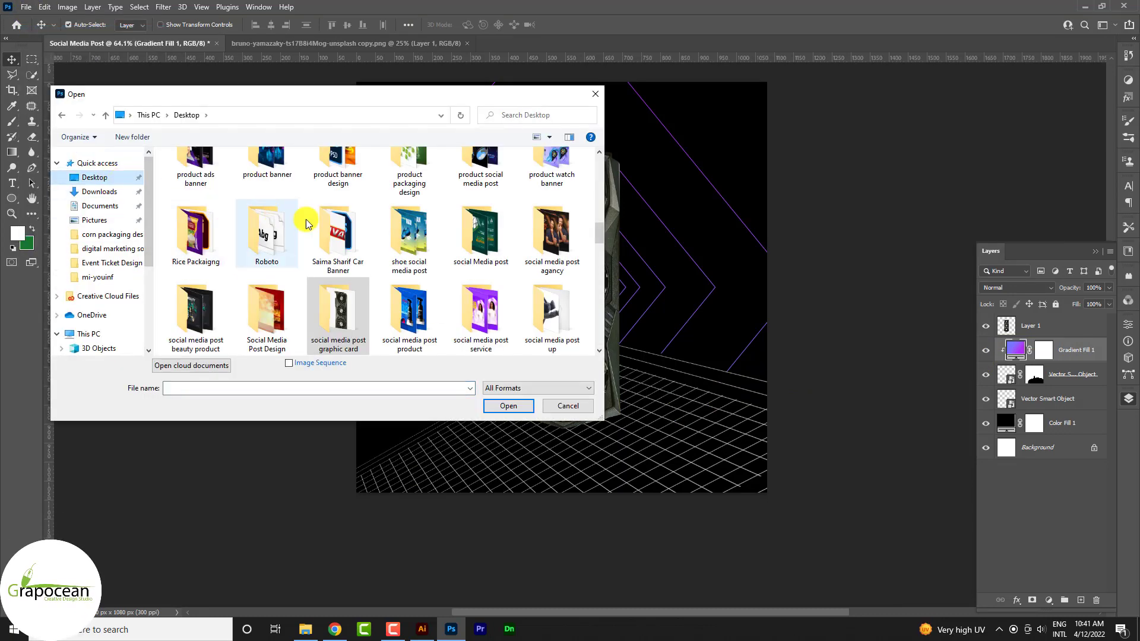
left_click(101, 192)
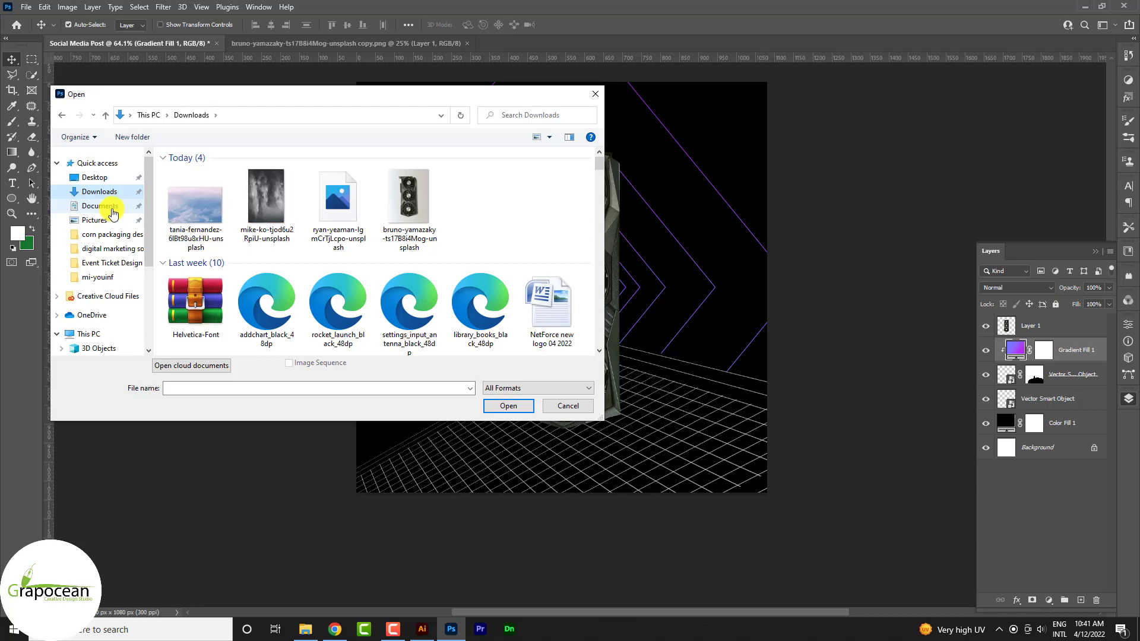
left_click(195, 205)
left_click(266, 202, "ctrl")
left_click(337, 204, "ctrl")
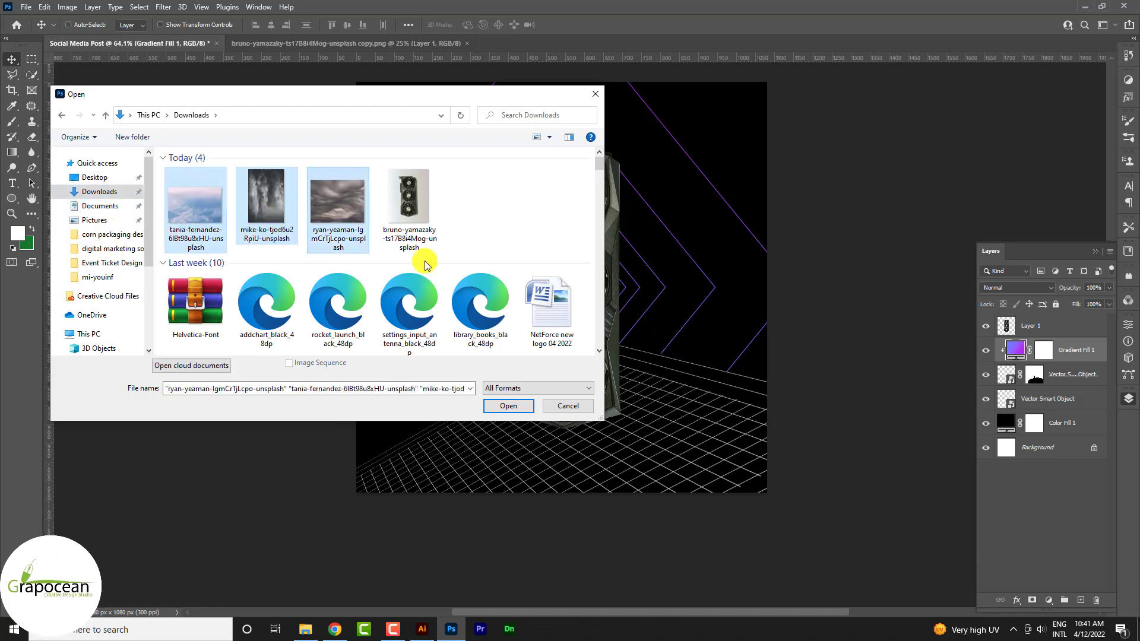
left_click(519, 408)
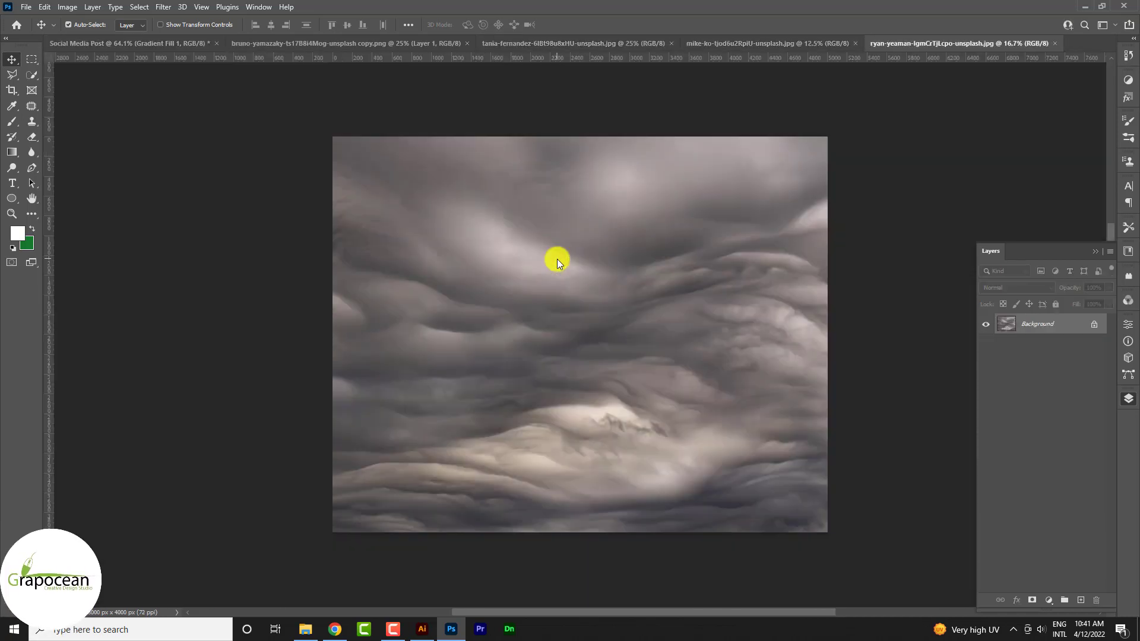
- Drag the pink-blue cloud photo into the Social Media Post as a new layer
left_click(739, 42)
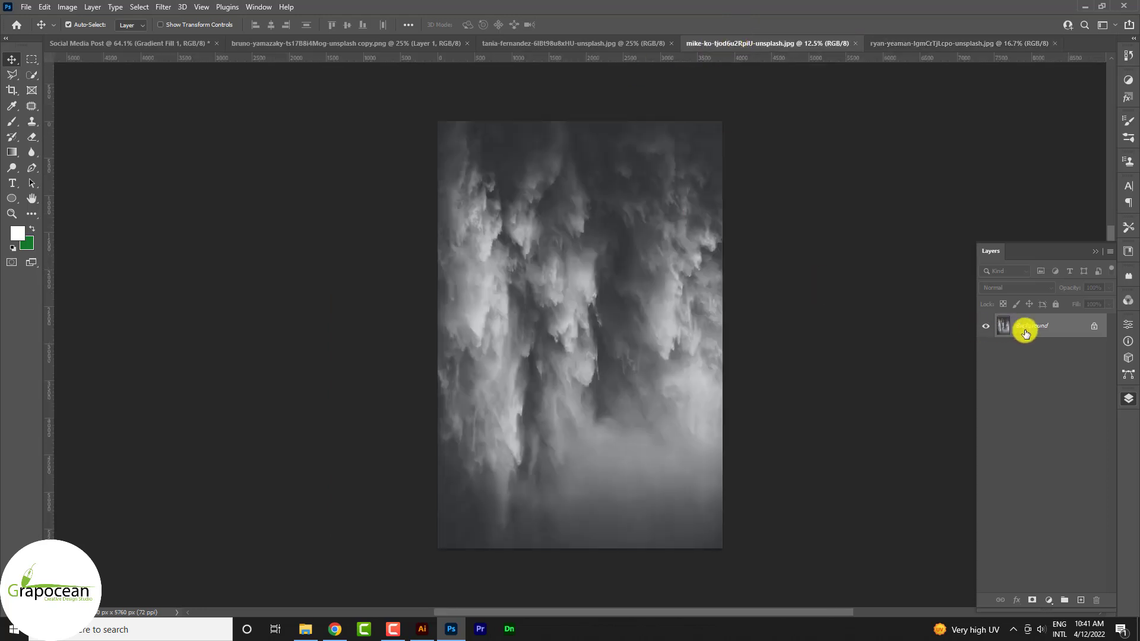
left_click(554, 43)
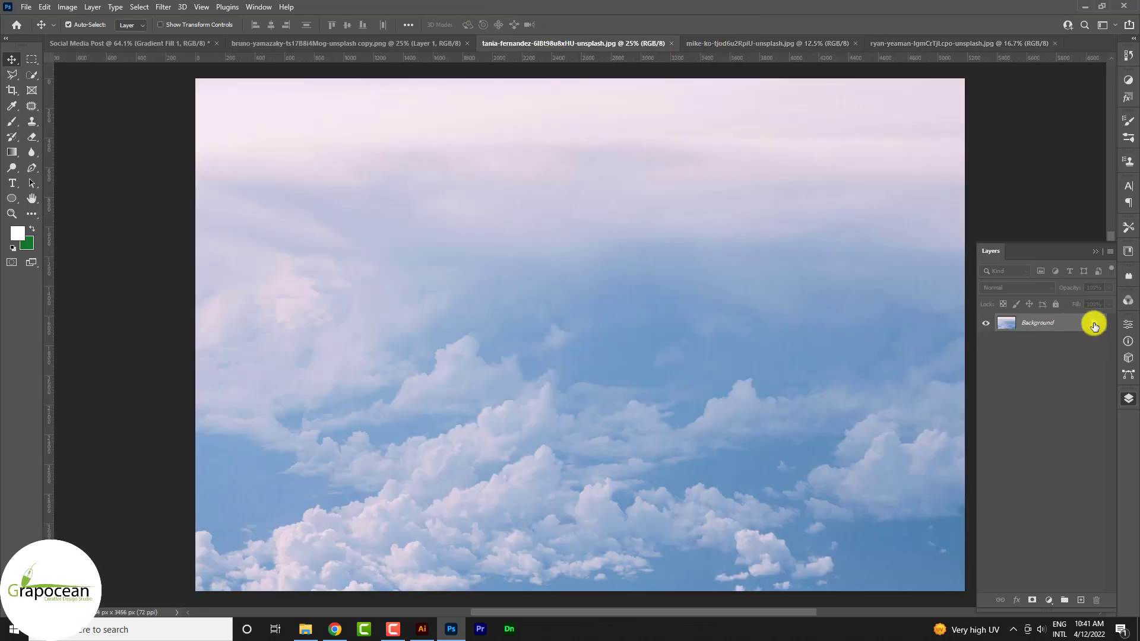
left_click_drag(451, 163, 486, 181)
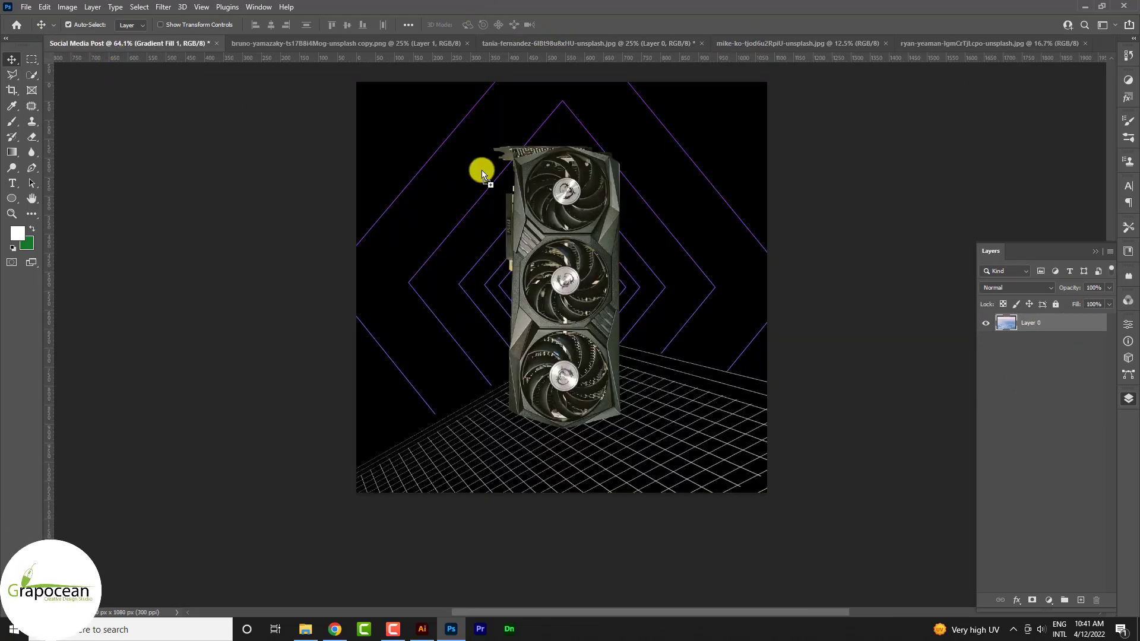
- Move the cloud layer below the grid graphic in the layer stack
left_click_drag(1069, 351, 1053, 419)
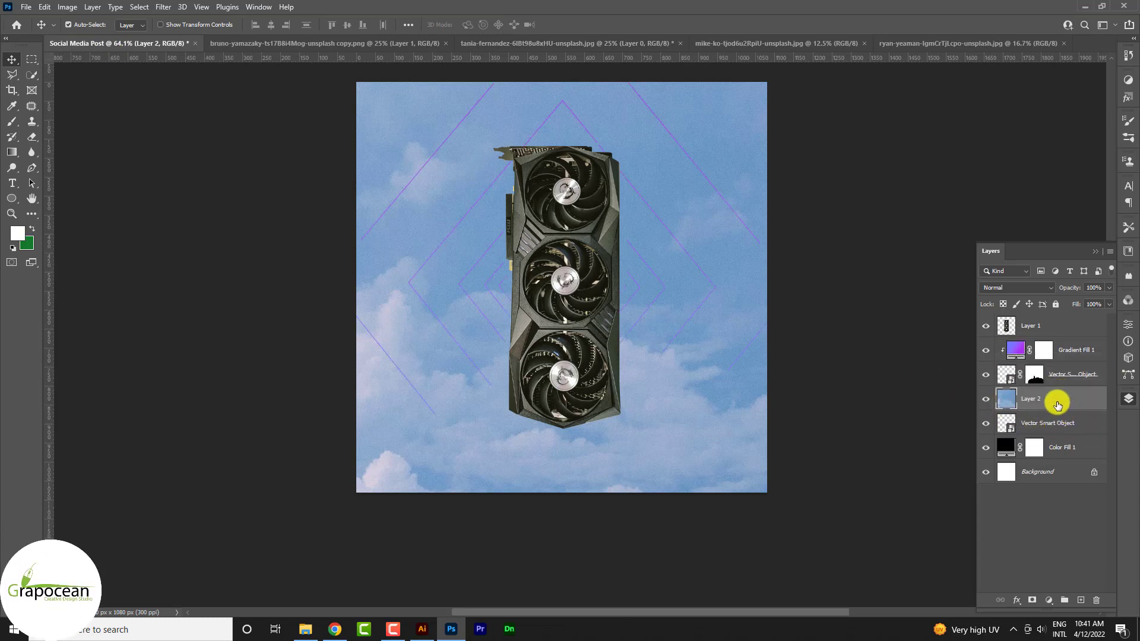
left_click_drag(1058, 404, 1045, 437)
scroll(743, 415, "down", 2)
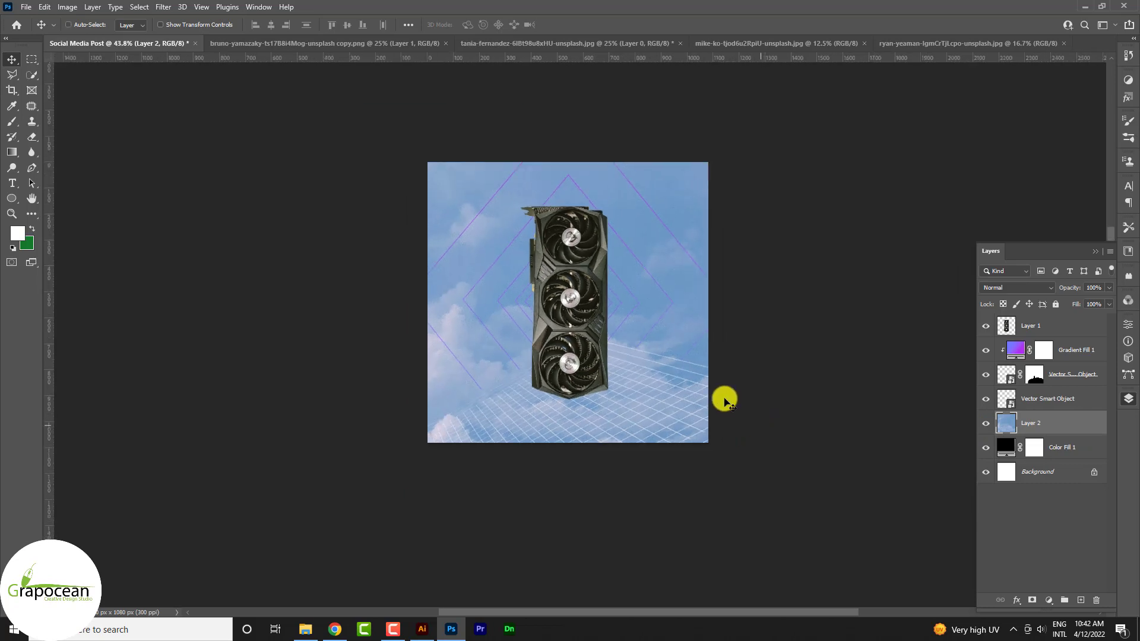
- Shrink and reposition the clouds so the sky fills only the area above the horizon
key("ctrl+t")
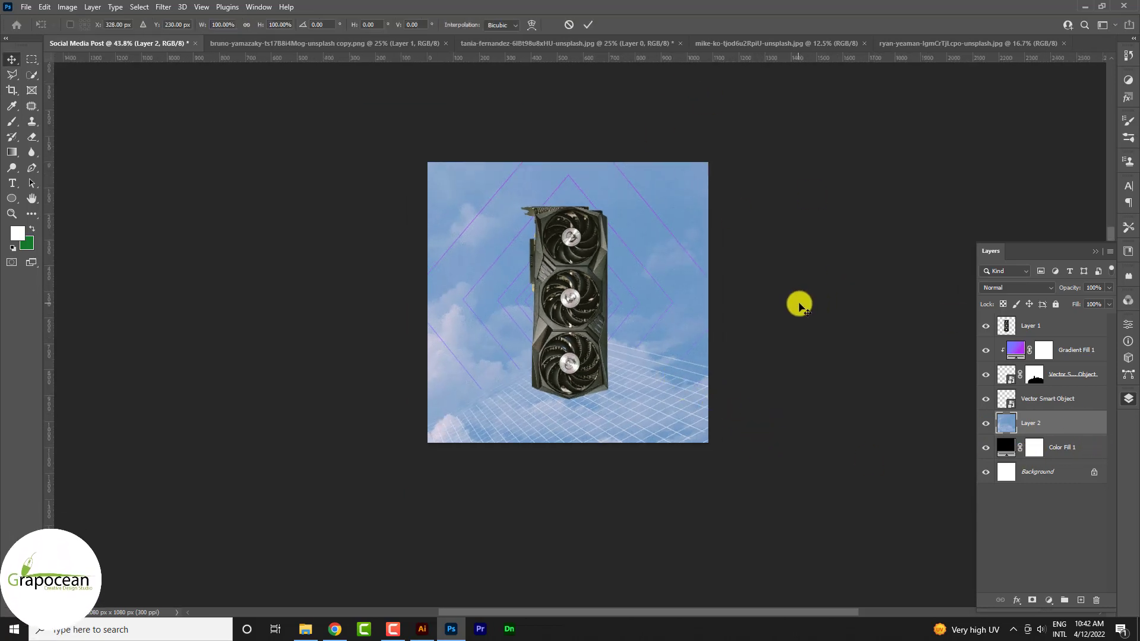
scroll(666, 387, "down", 3)
scroll(773, 439, "down", 1)
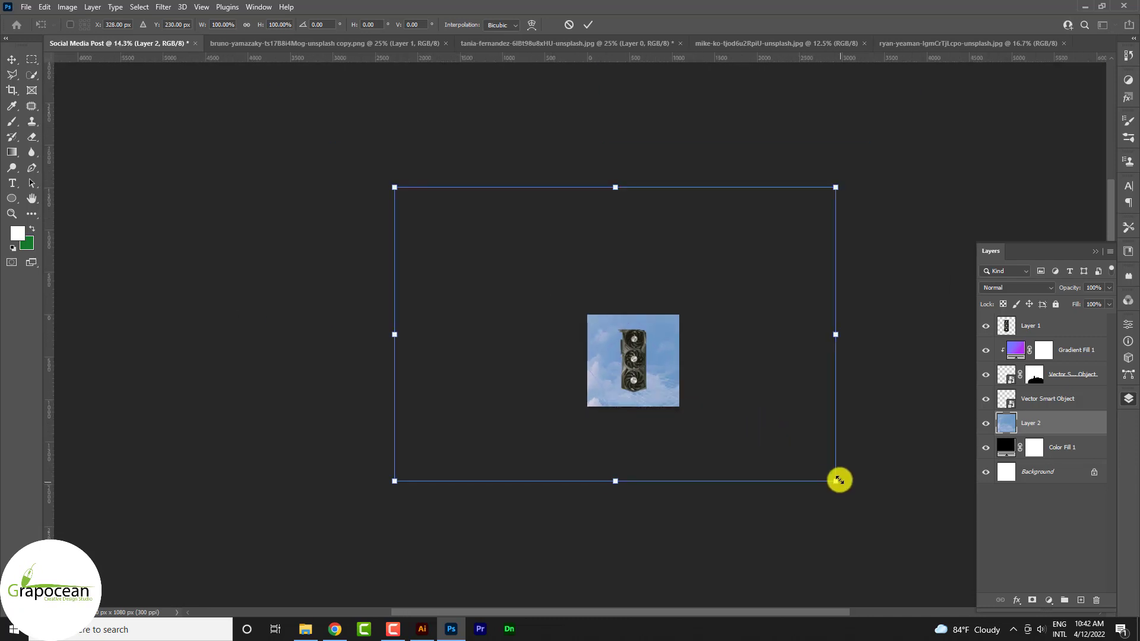
left_click_drag(837, 480, 652, 422)
scroll(669, 374, "up", 5)
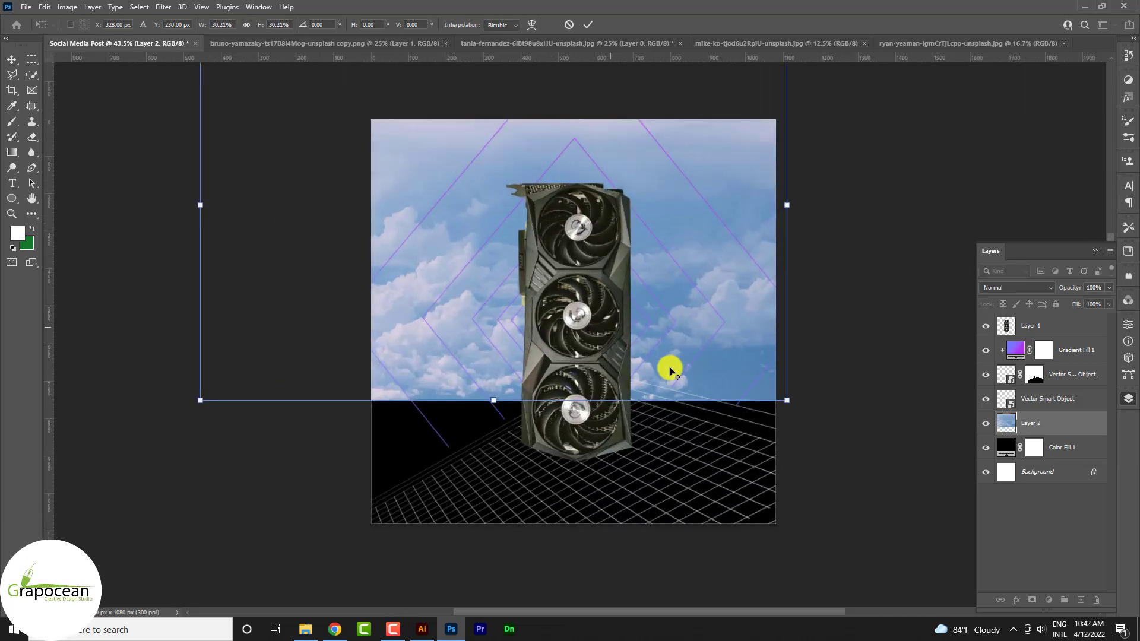
mouse_move(703, 390)
left_mouse_down()
mouse_move(815, 393)
mouse_move(827, 415)
mouse_move(758, 382)
left_mouse_up()
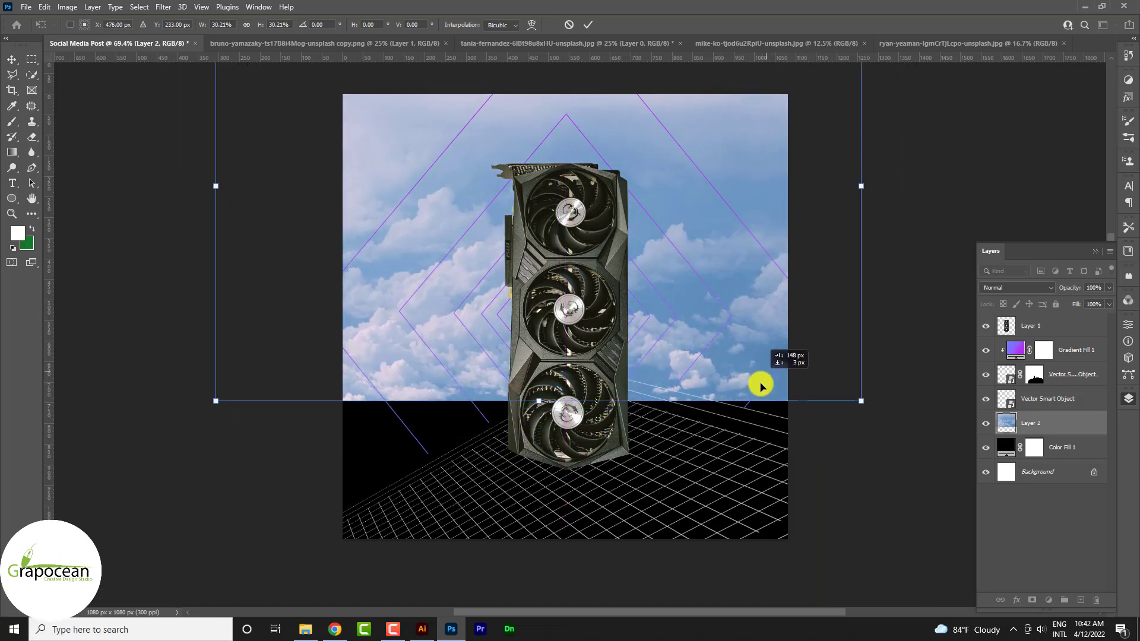
left_click(588, 25)
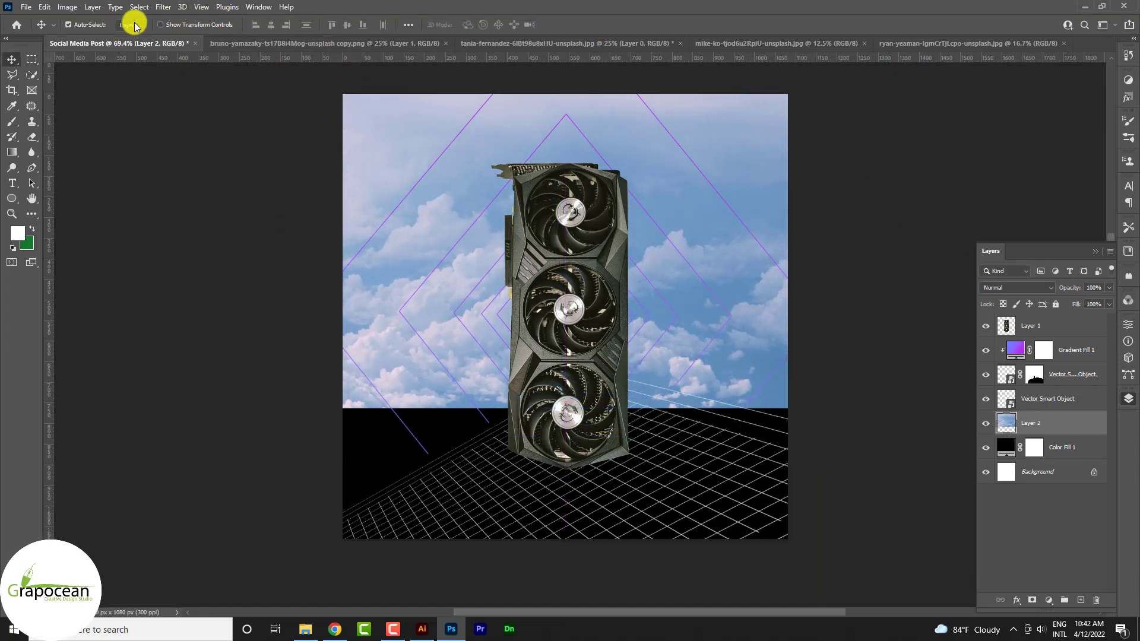
- Apply a Motion Blur to the clouds at angle 0° and distance about 159 pixels
left_click(167, 8)
mouse_move(227, 159)
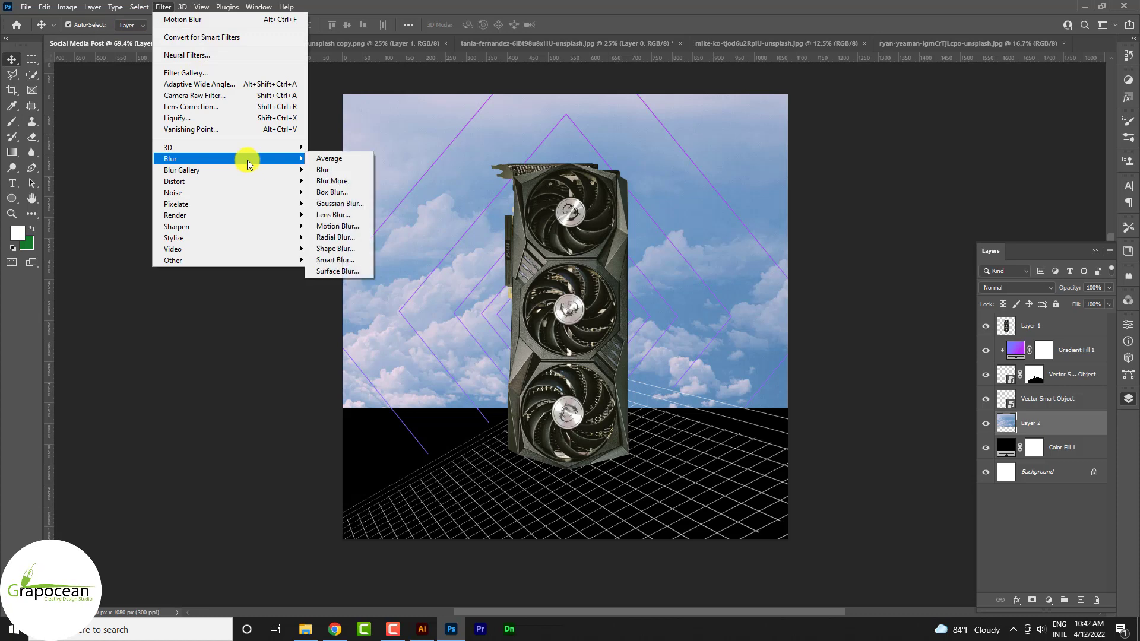
left_click(356, 226)
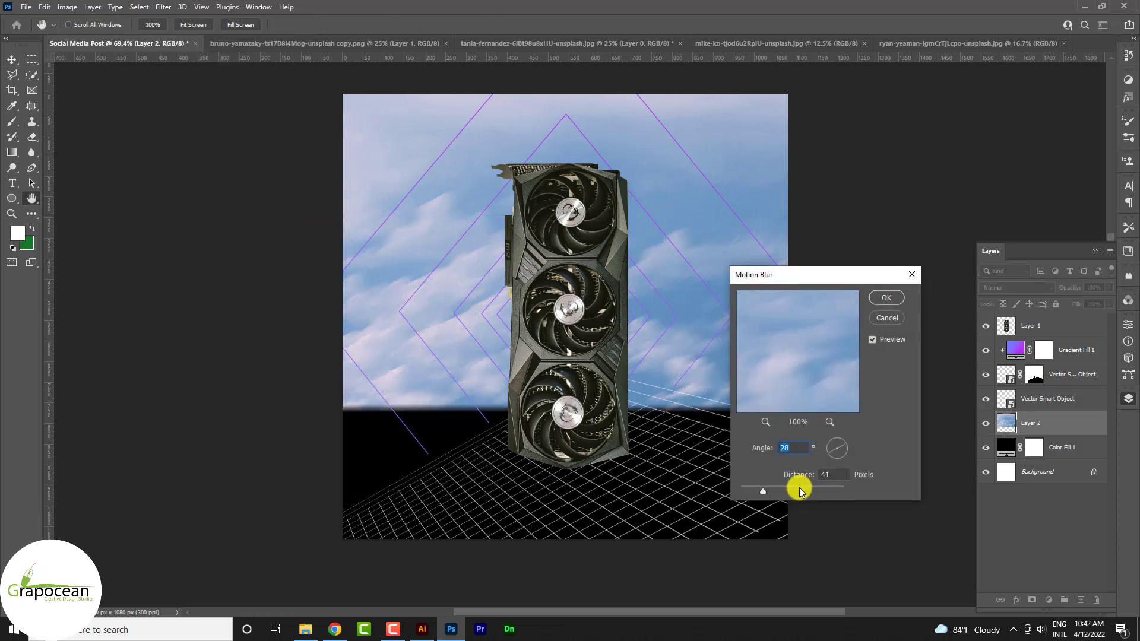
left_click(800, 491)
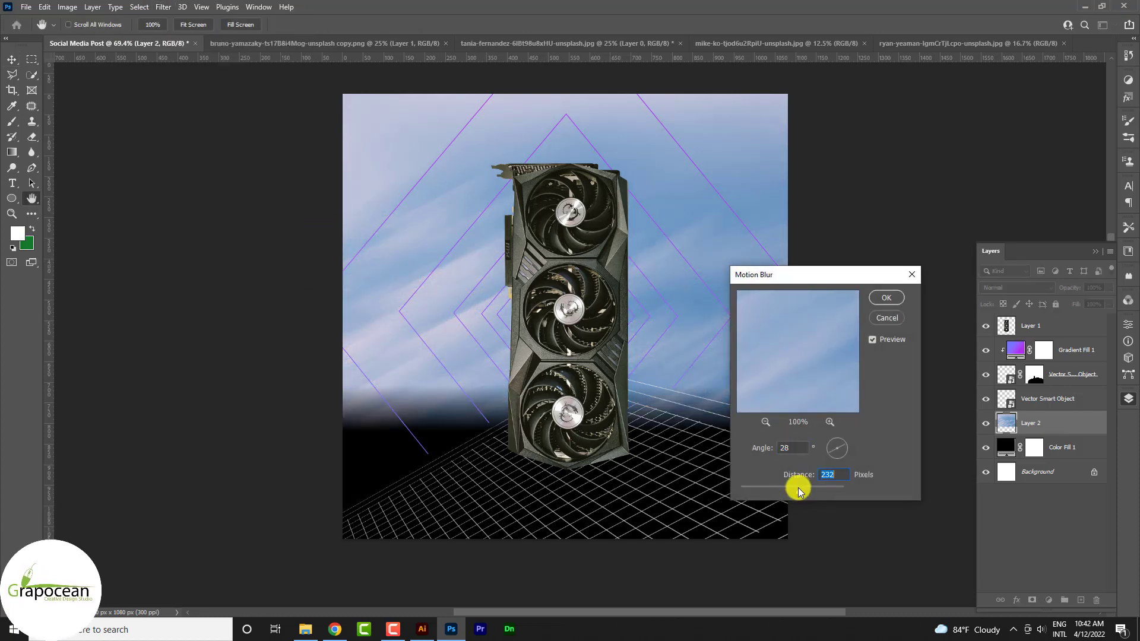
left_click(849, 448)
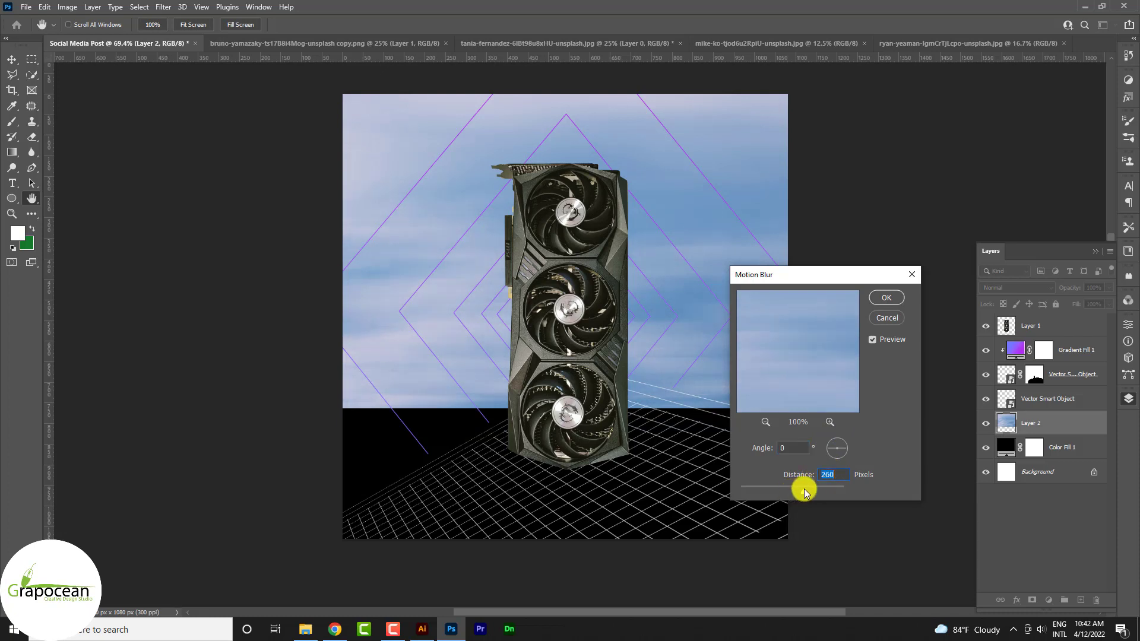
left_click_drag(804, 489, 790, 490)
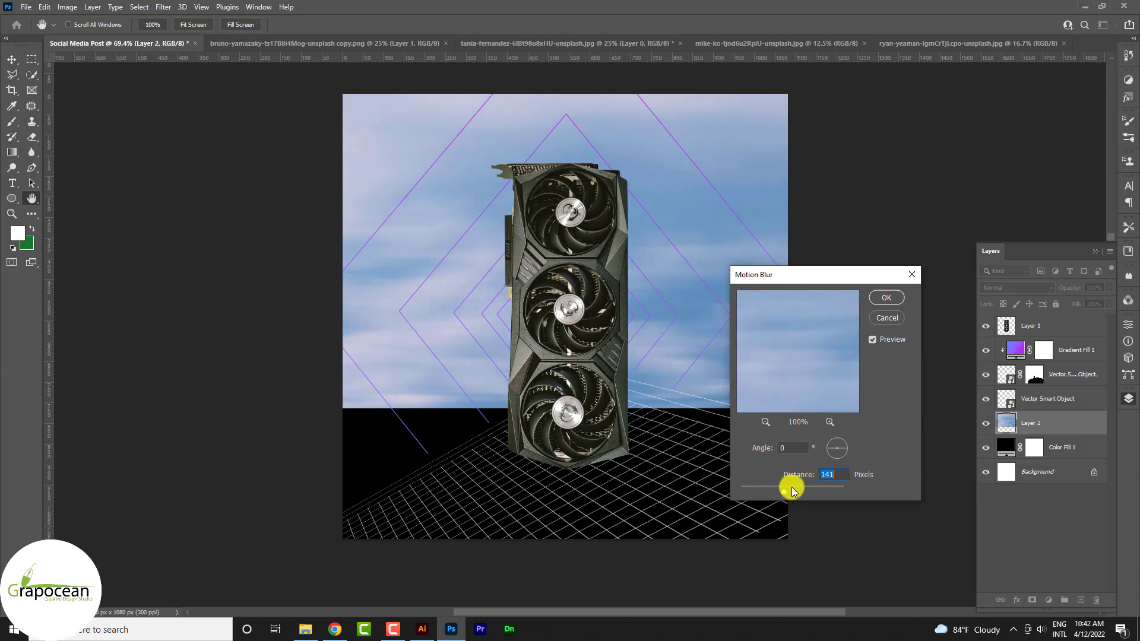
left_click(887, 297)
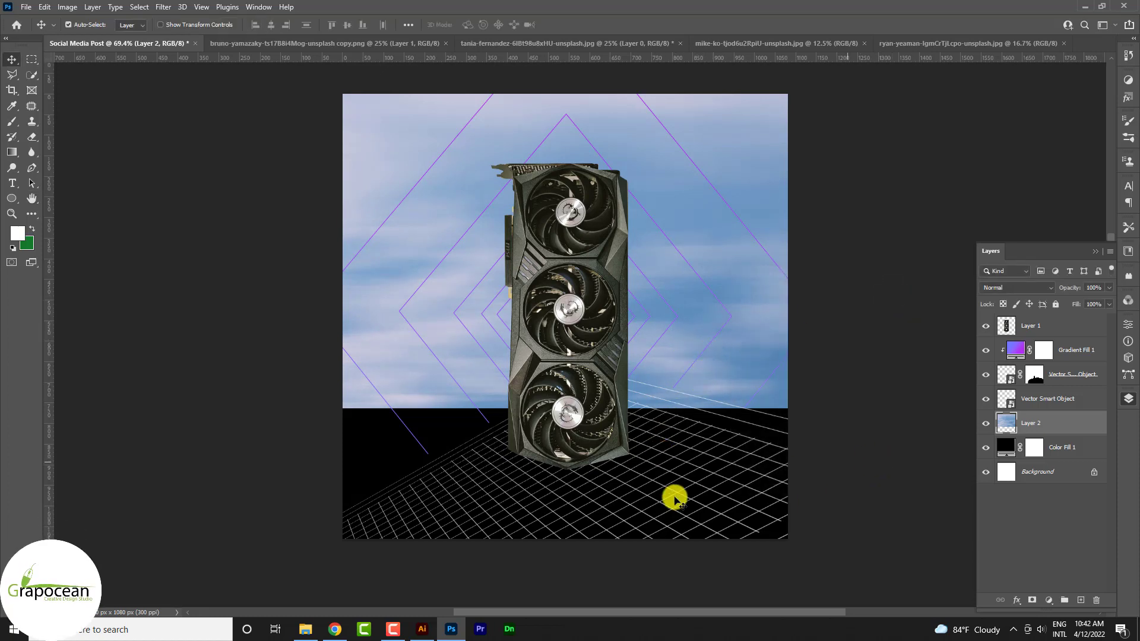
- Add a layer mask to the cloud layer, leaving the sky revealed
left_click(999, 420, "ctrl")
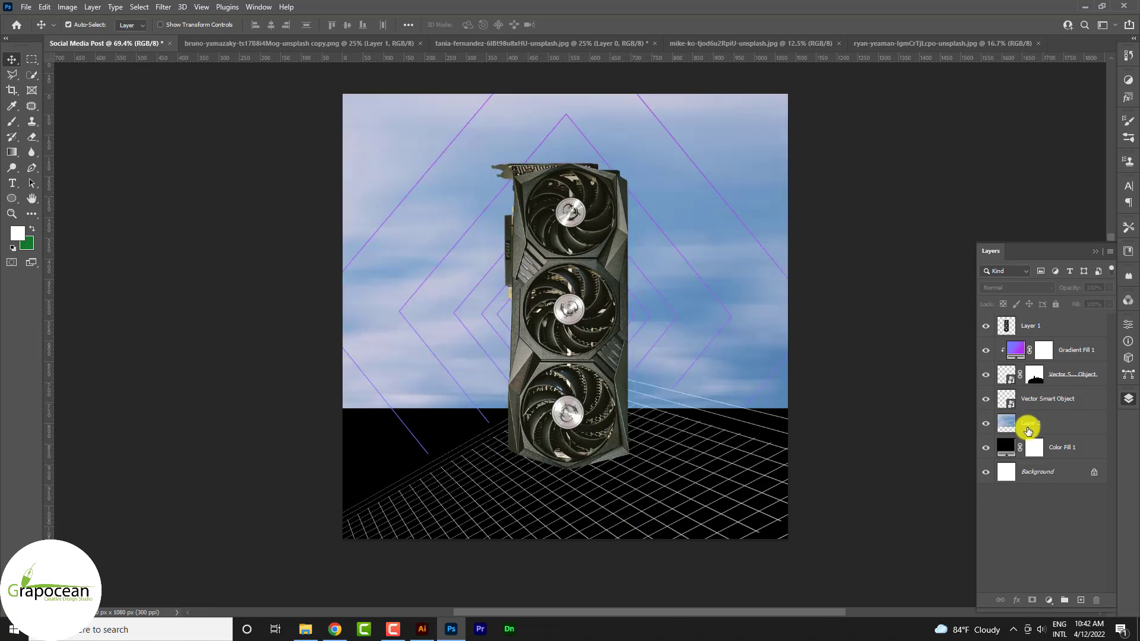
left_click(1031, 424)
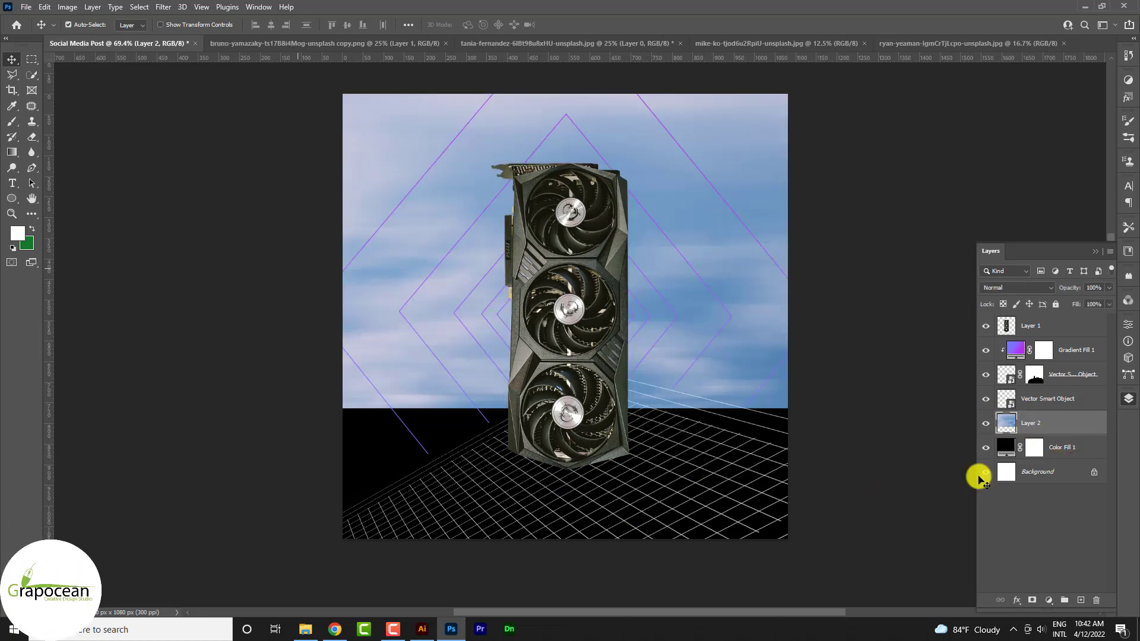
left_click(1032, 600)
key("ctrl+i")
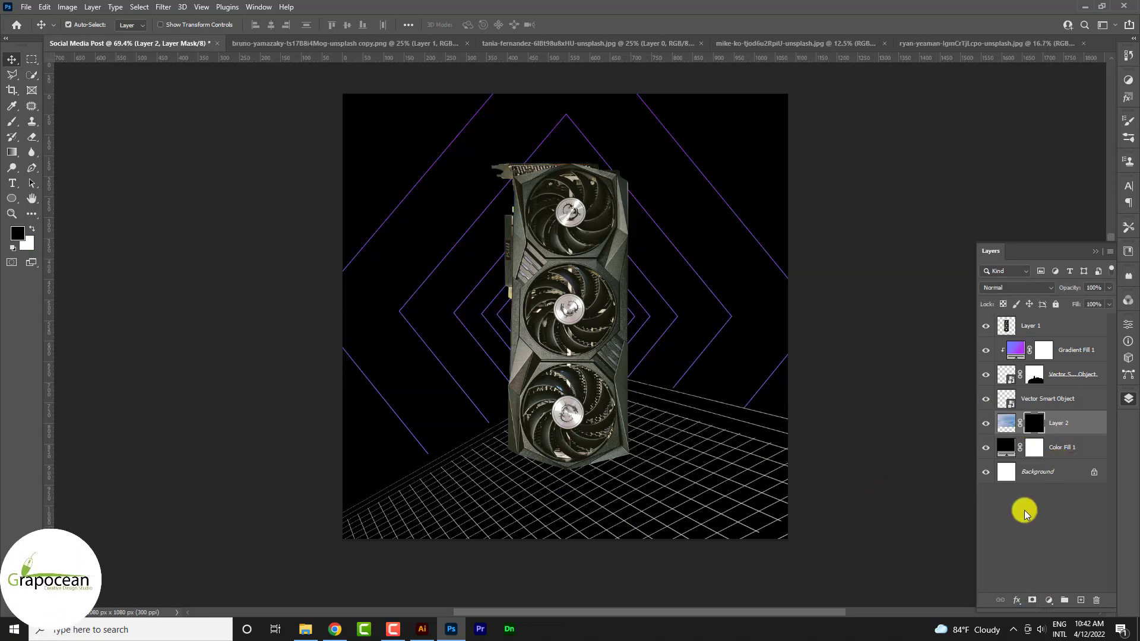
key("ctrl+i")
- Add a colorized Hue/Saturation layer set to hue 243, saturation 100, lightness -1
left_click(1050, 602)
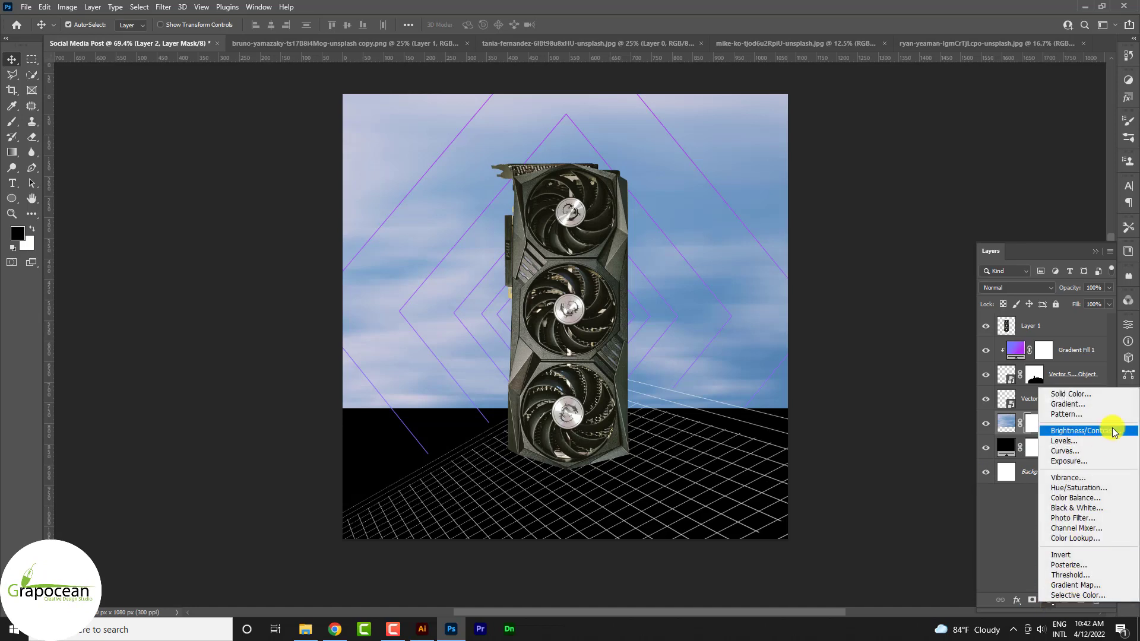
left_click(1094, 491)
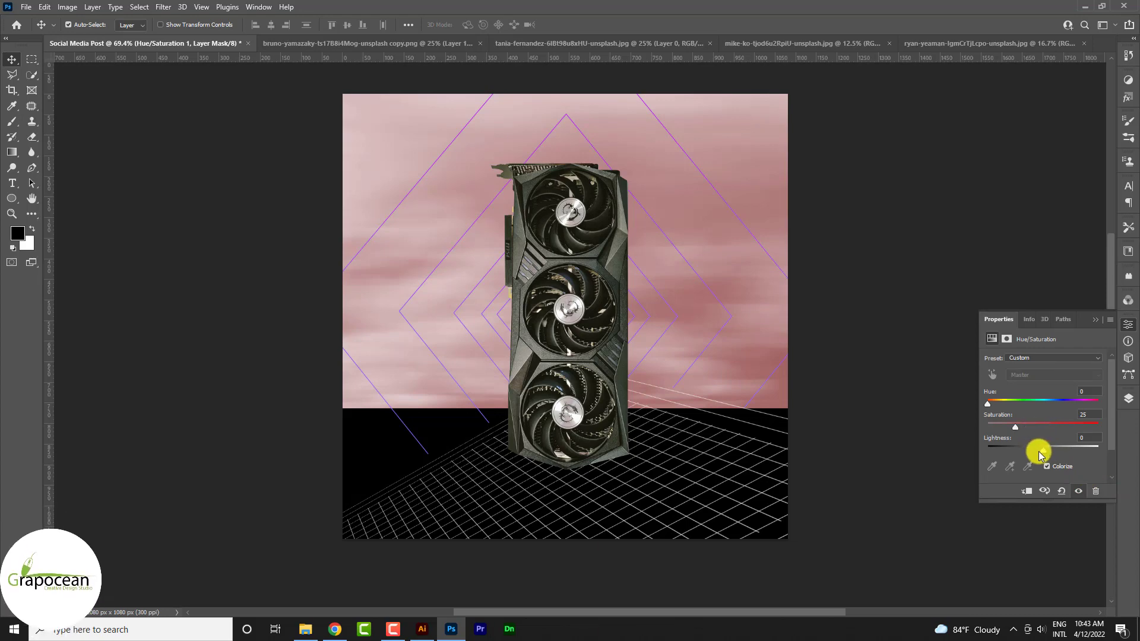
left_click_drag(1079, 407, 1085, 407)
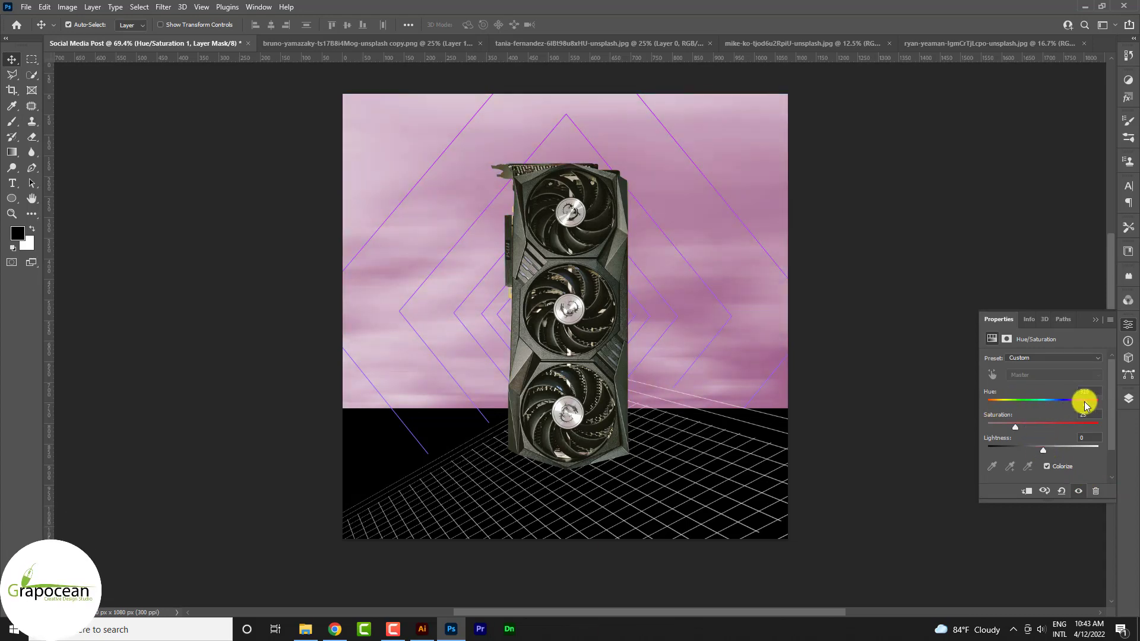
mouse_move(1045, 450)
left_mouse_down()
mouse_move(1082, 446)
mouse_move(1042, 450)
mouse_move(1095, 428)
mouse_move(1069, 400)
mouse_move(1099, 404)
left_mouse_up()
mouse_move(1095, 427)
left_mouse_down()
mouse_move(1021, 425)
mouse_move(1098, 427)
left_mouse_up()
left_click_drag(1041, 449, 1036, 450)
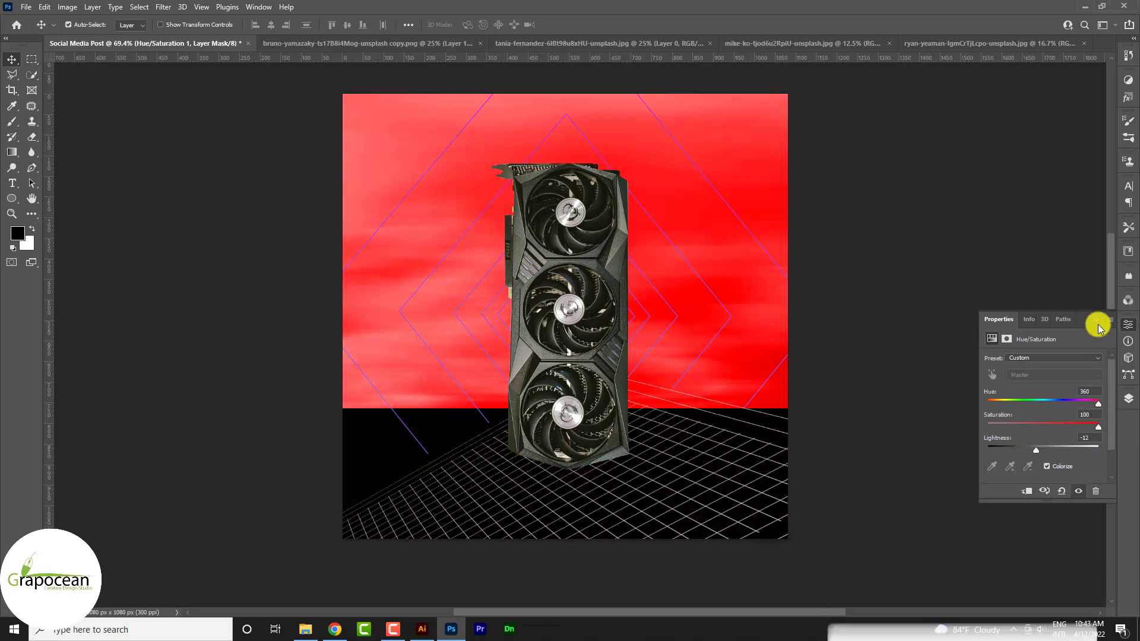
left_click_drag(1099, 404, 1090, 408)
left_click_drag(1038, 449, 1040, 449)
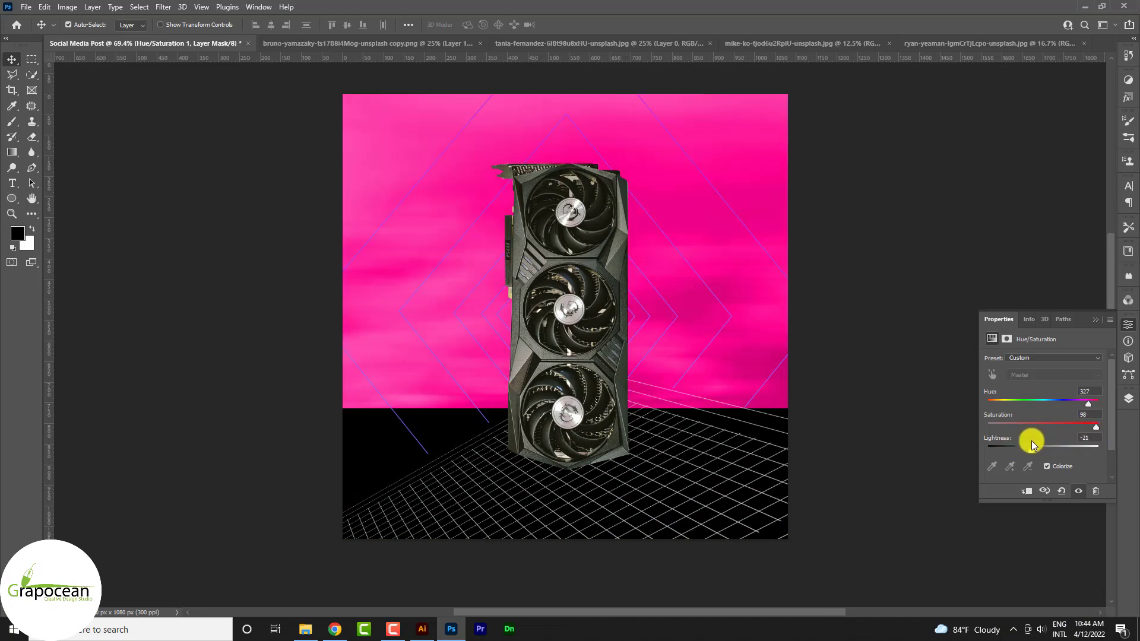
mouse_move(1088, 404)
left_mouse_down()
mouse_move(1063, 405)
mouse_move(1083, 425)
left_mouse_up()
left_click_drag(1072, 404, 1097, 407)
mouse_move(1038, 450)
left_mouse_down()
mouse_move(1098, 427)
mouse_move(1064, 403)
left_mouse_up()
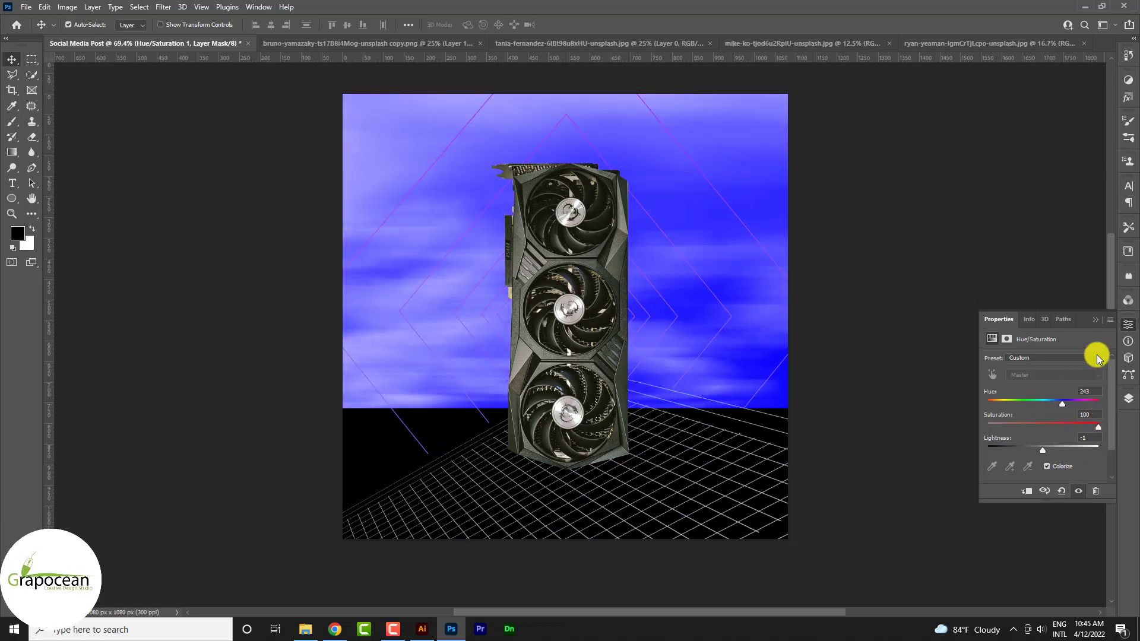
- Merge the sky photo into Hue/Saturation 1 and invert its mask to hide the sky
left_click(1129, 324)
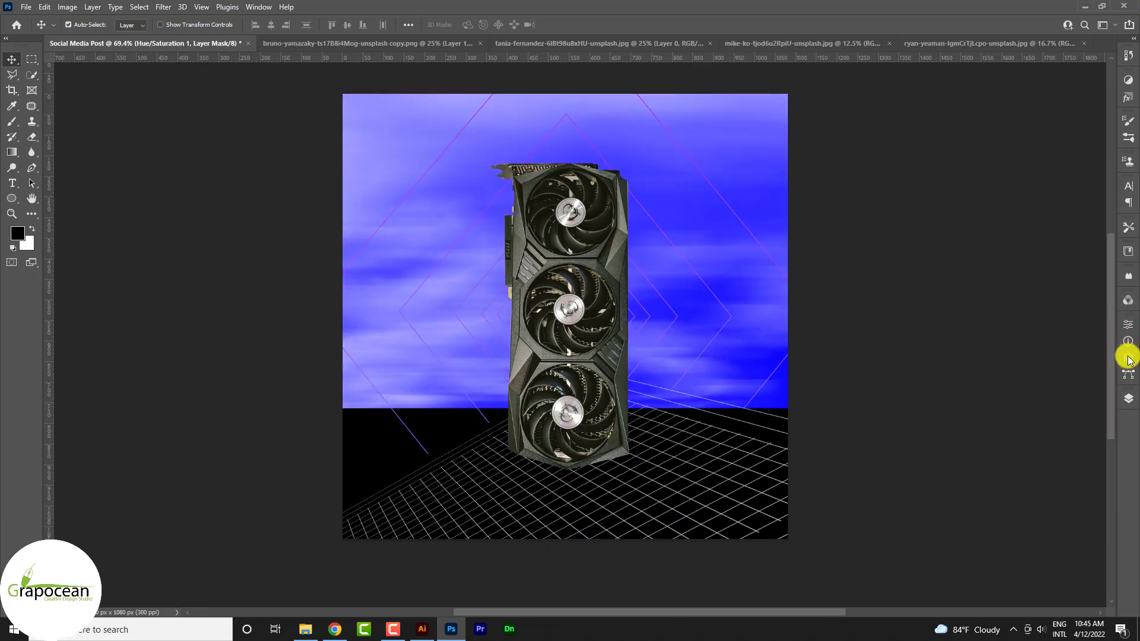
left_click(1129, 399)
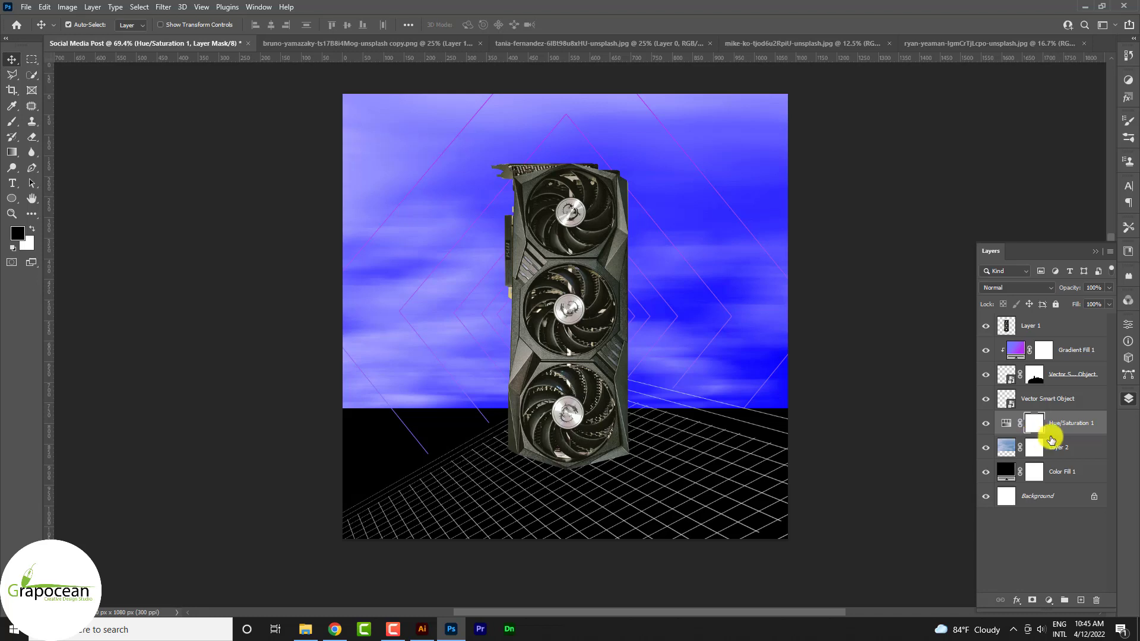
left_click(1067, 454, "ctrl")
right_click(1066, 451)
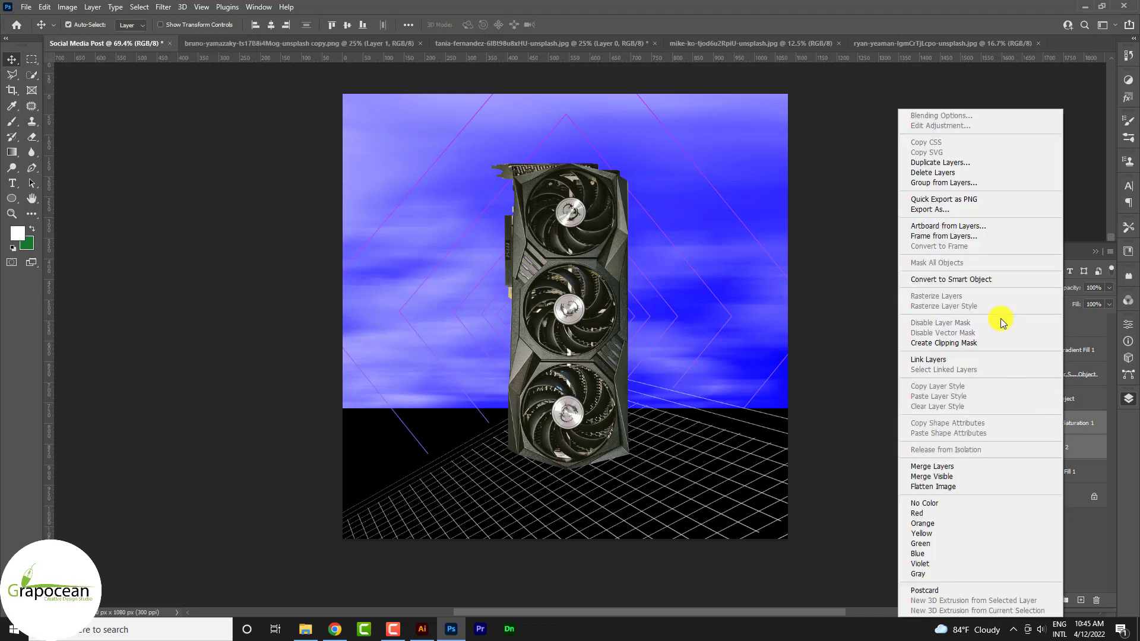
left_click(974, 283)
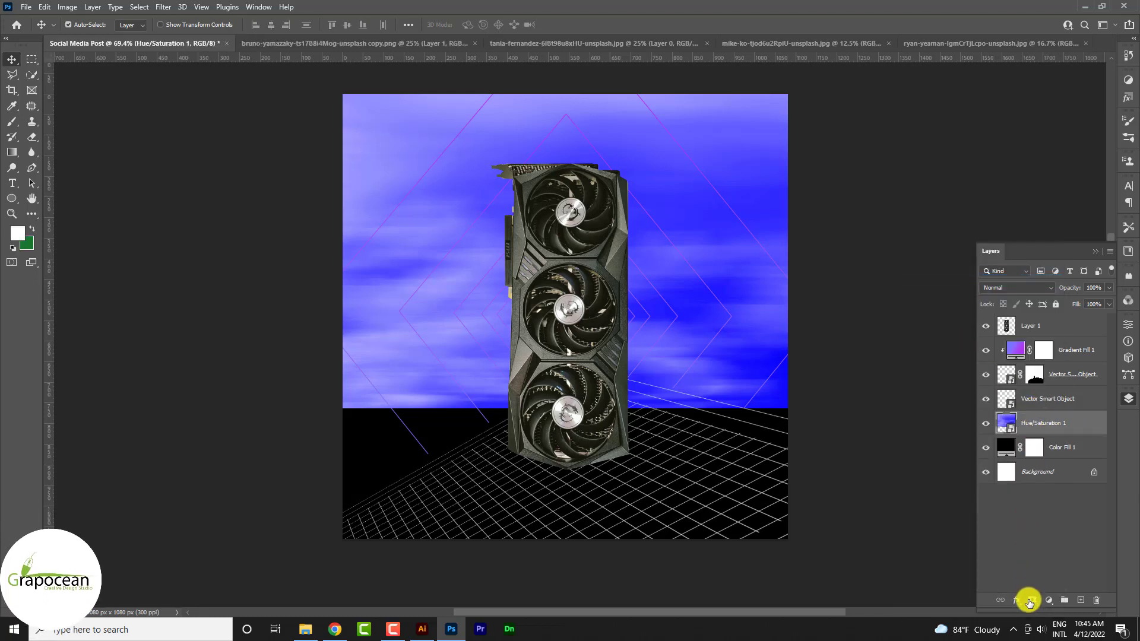
key("ctrl+i")
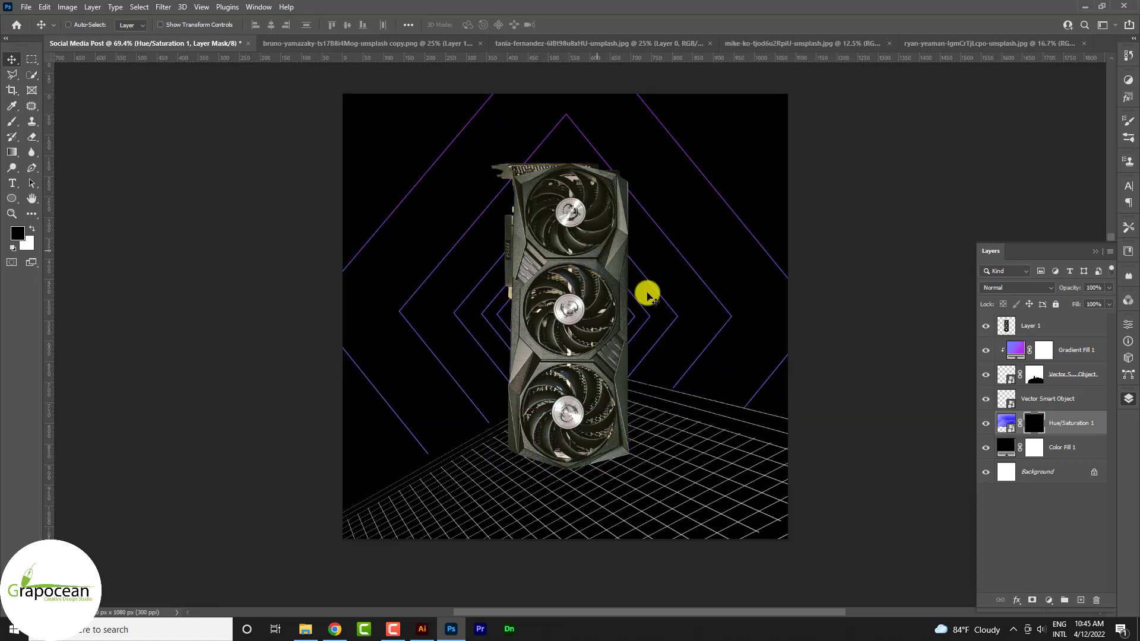
left_click(566, 126, "ctrl")
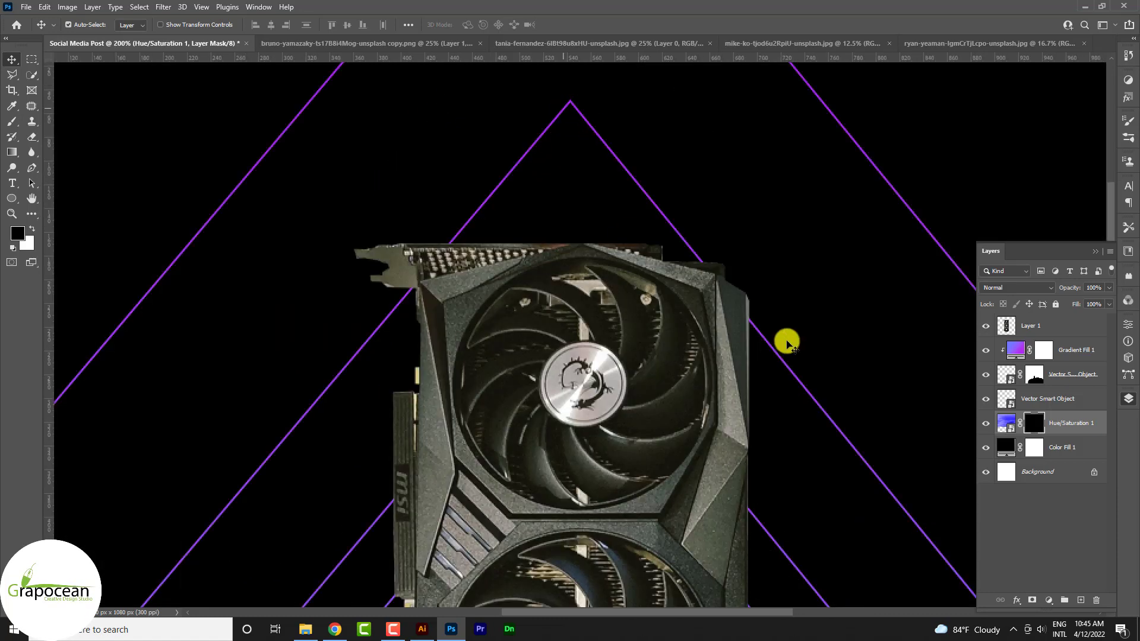
- Convert Gradient Fill 1 and the diamond shape layer into one smart object
left_click(1063, 373)
left_click(1078, 351, "shift")
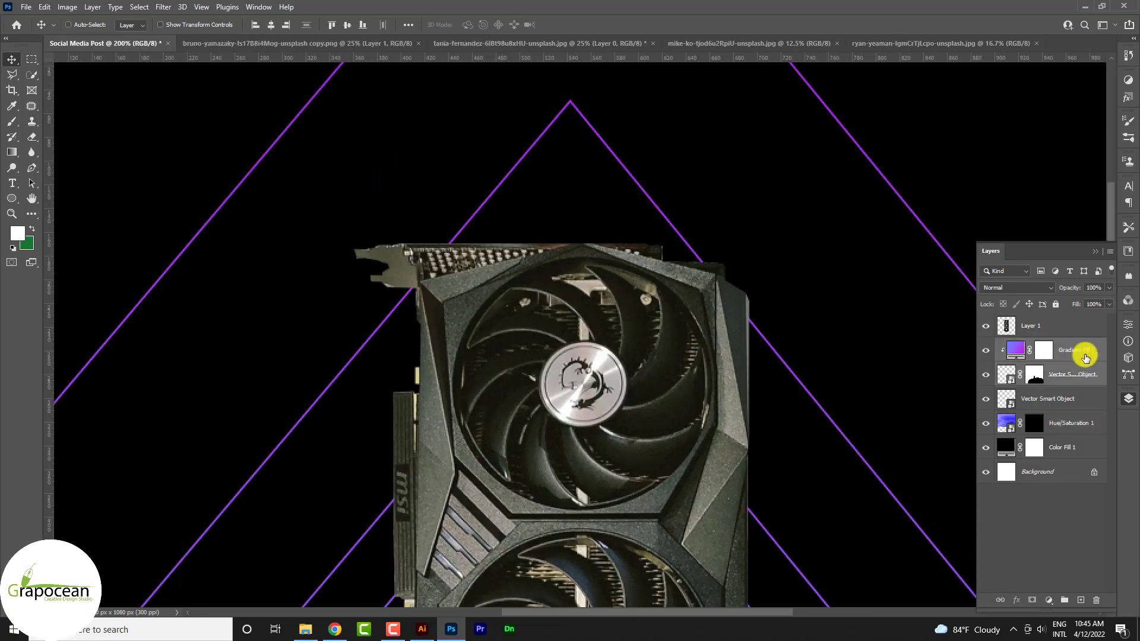
right_click(1067, 345)
left_click(987, 279)
left_click_drag(954, 408, 651, 438)
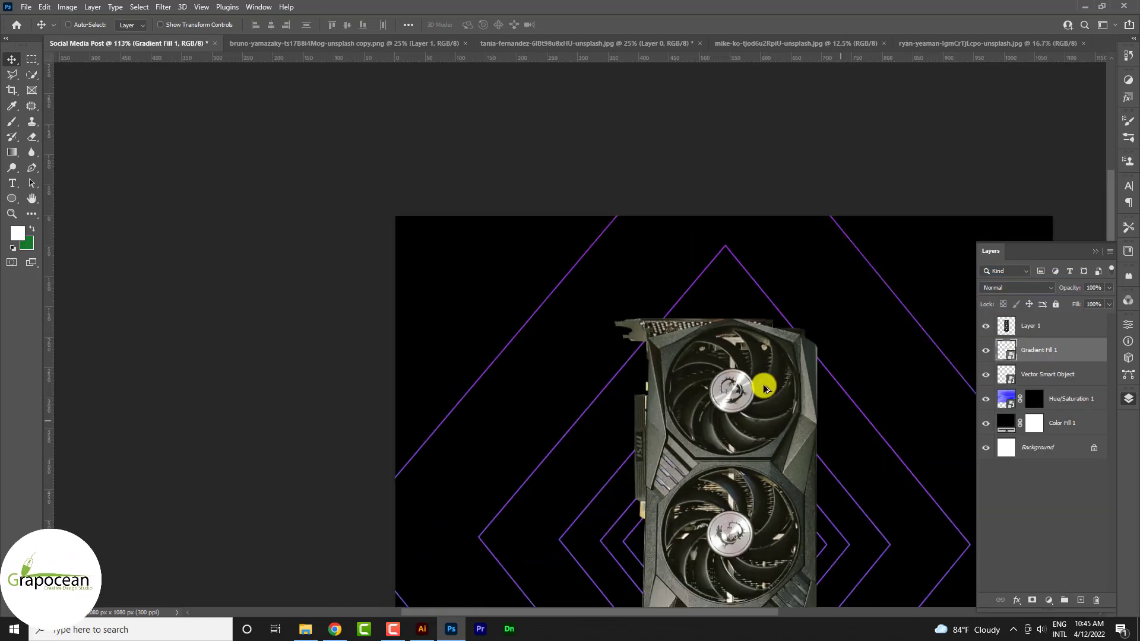
left_click(986, 350)
left_click(986, 350)
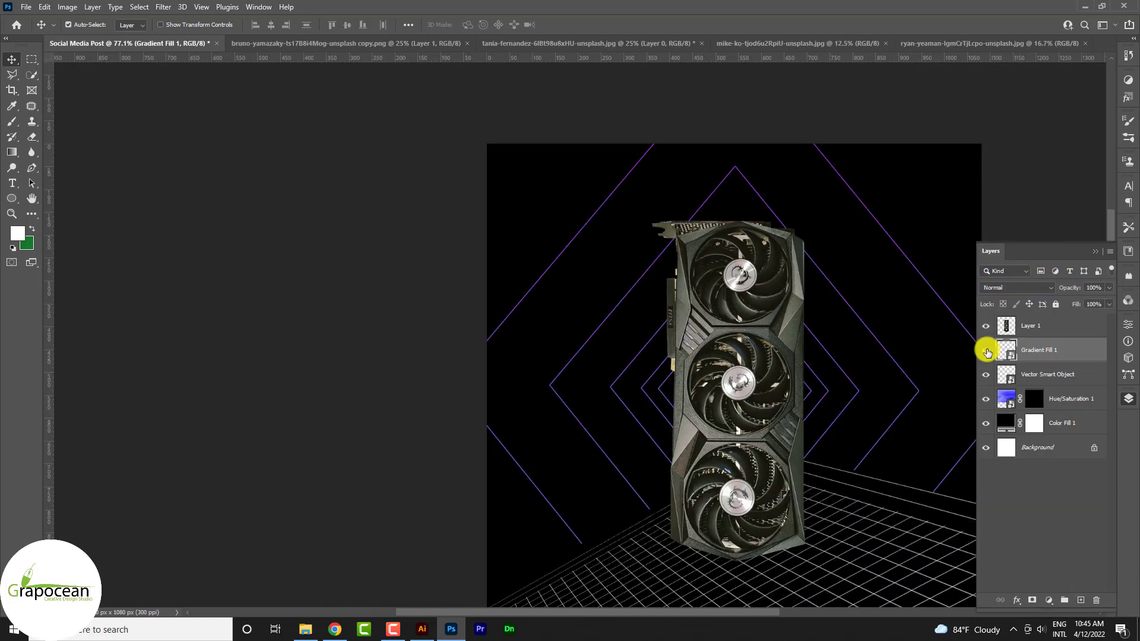
left_click(1052, 601)
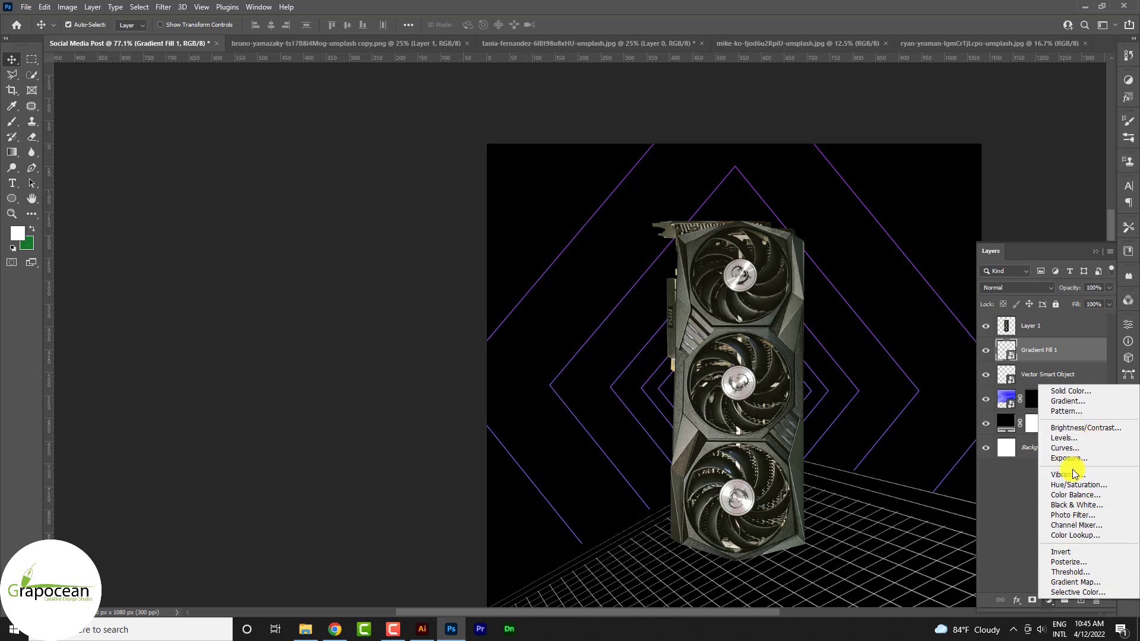
- Add a new gradient fill layer starting from a Purples preset gradient
left_click(1087, 401)
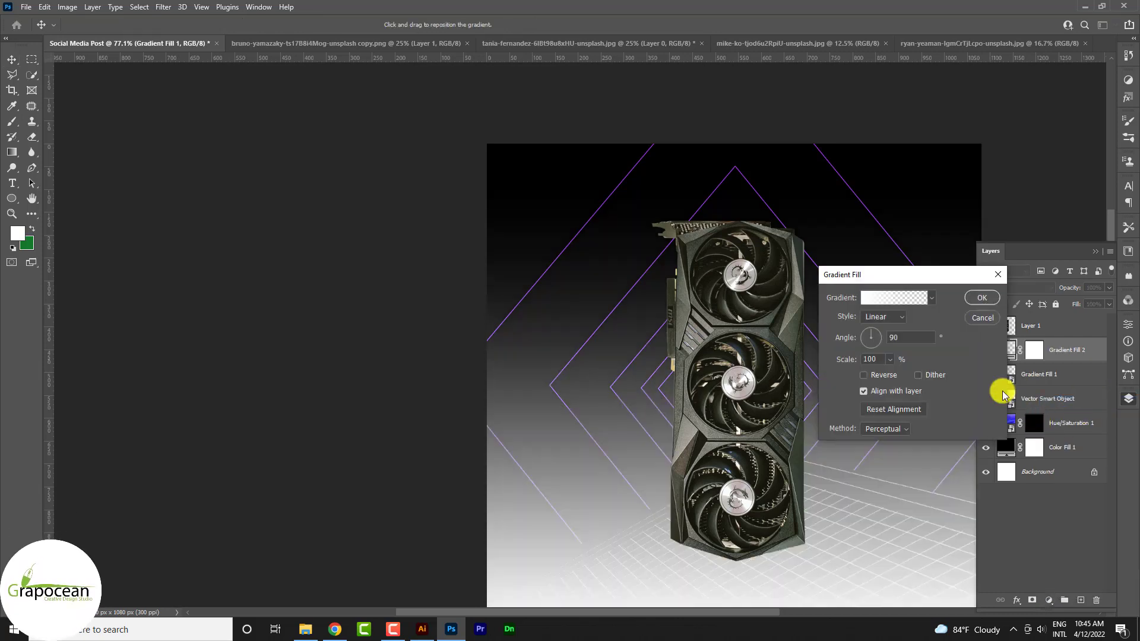
left_click(931, 299)
scroll(888, 369, "down", 3)
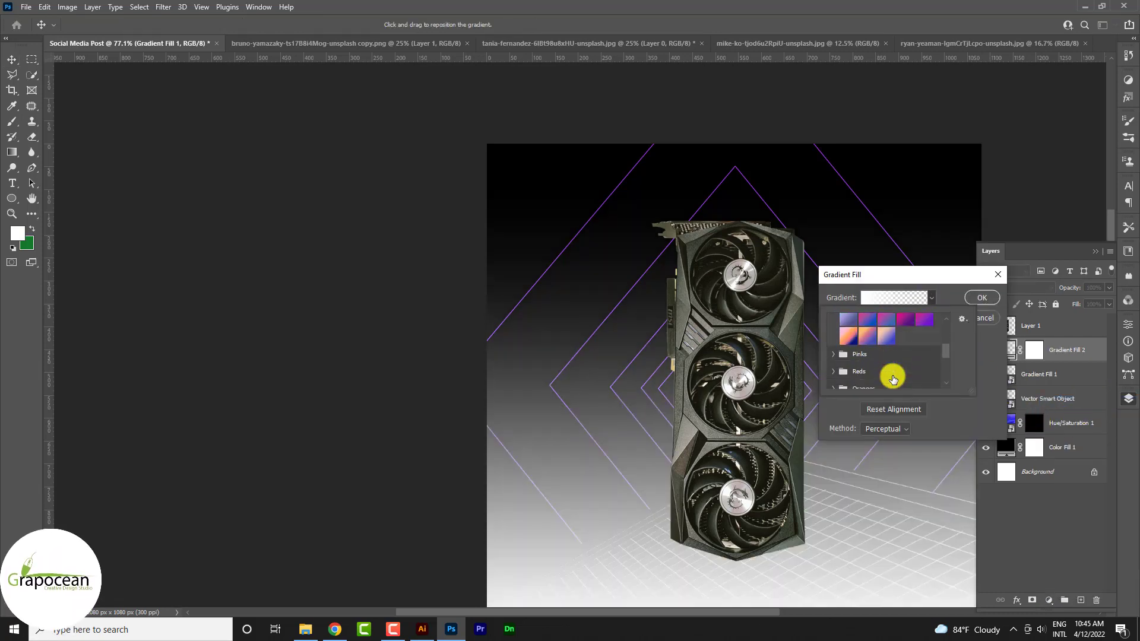
scroll(888, 373, "up", 3)
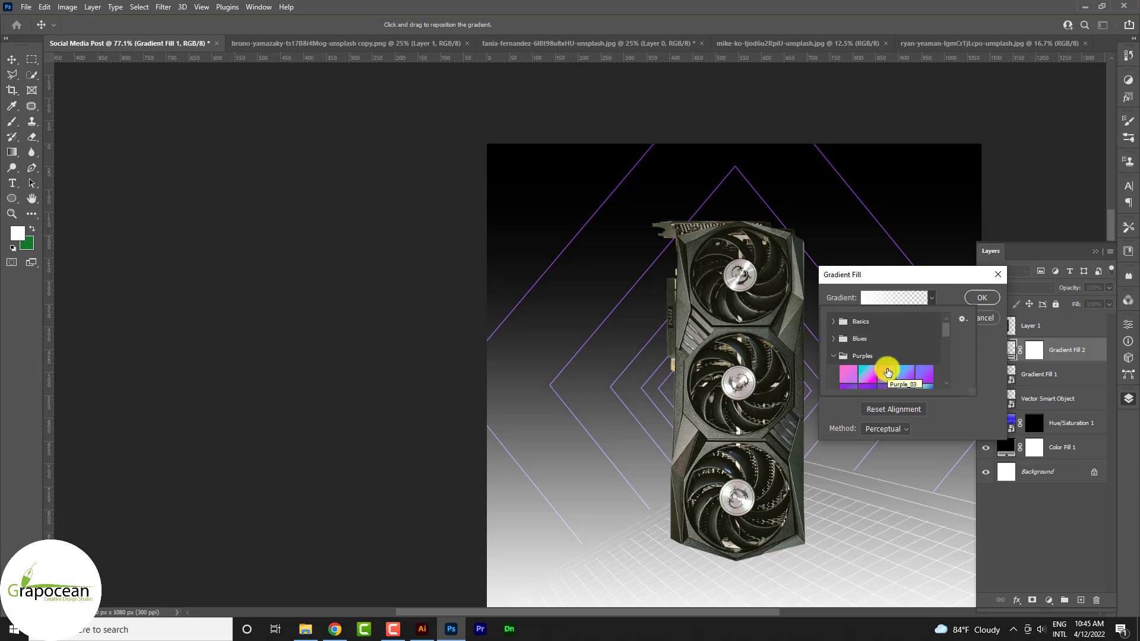
left_click(924, 374)
scroll(906, 381, "down", 1)
scroll(906, 381, "down", 2)
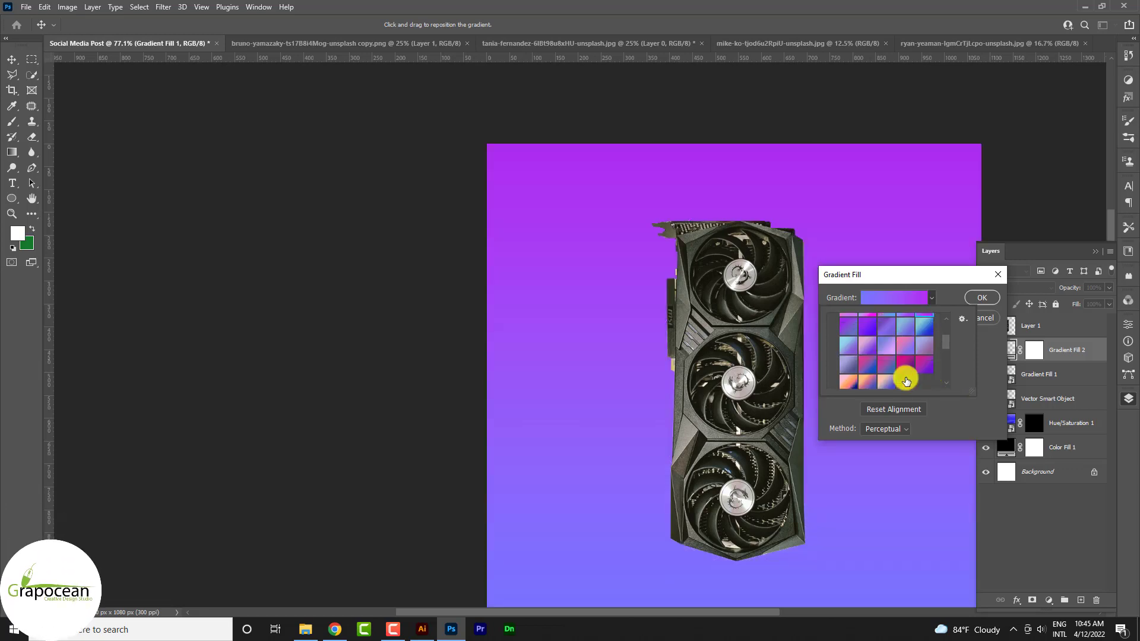
scroll(905, 381, "up", 3)
scroll(905, 381, "down", 3)
left_click(906, 296)
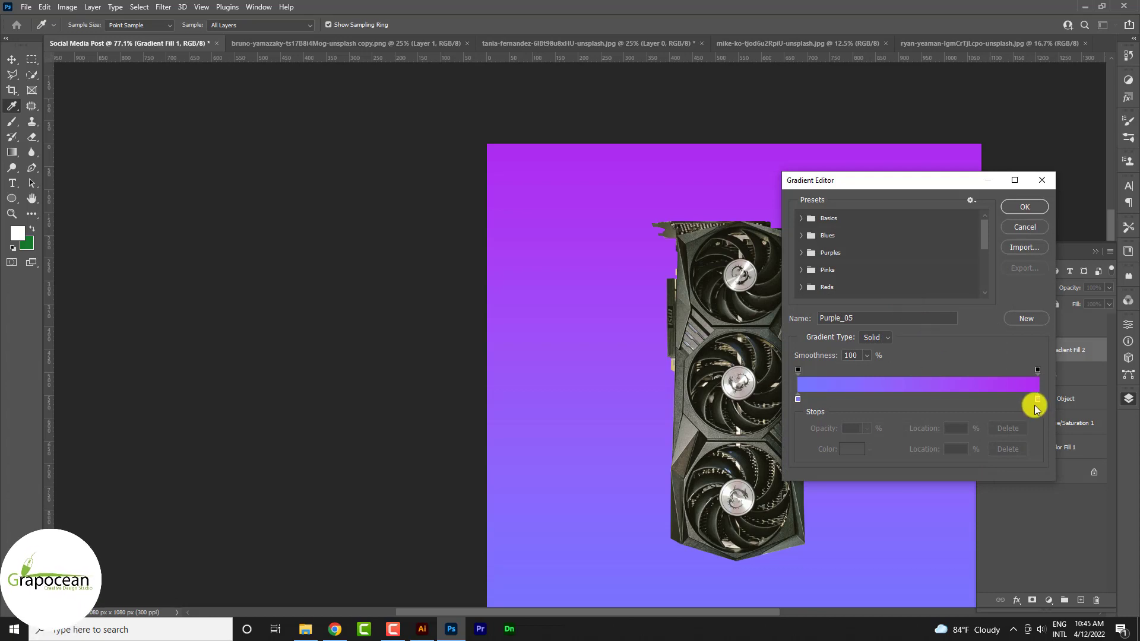
- Rework the gradient stops and add a pure blue #0200ff stop near the left third
double_click(800, 397)
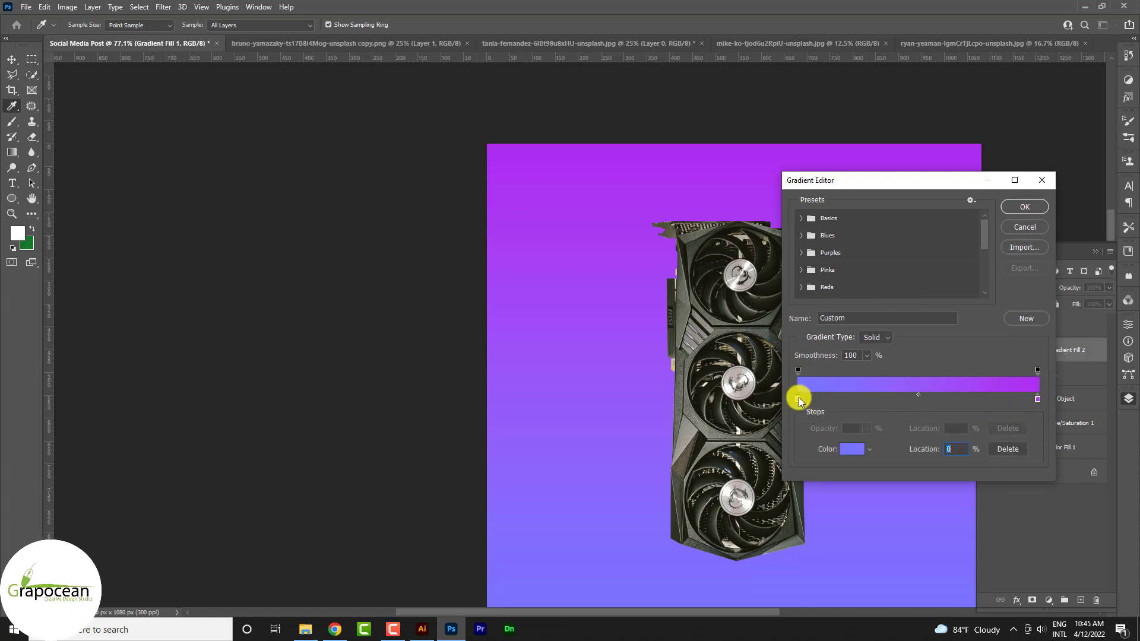
left_click(1091, 413)
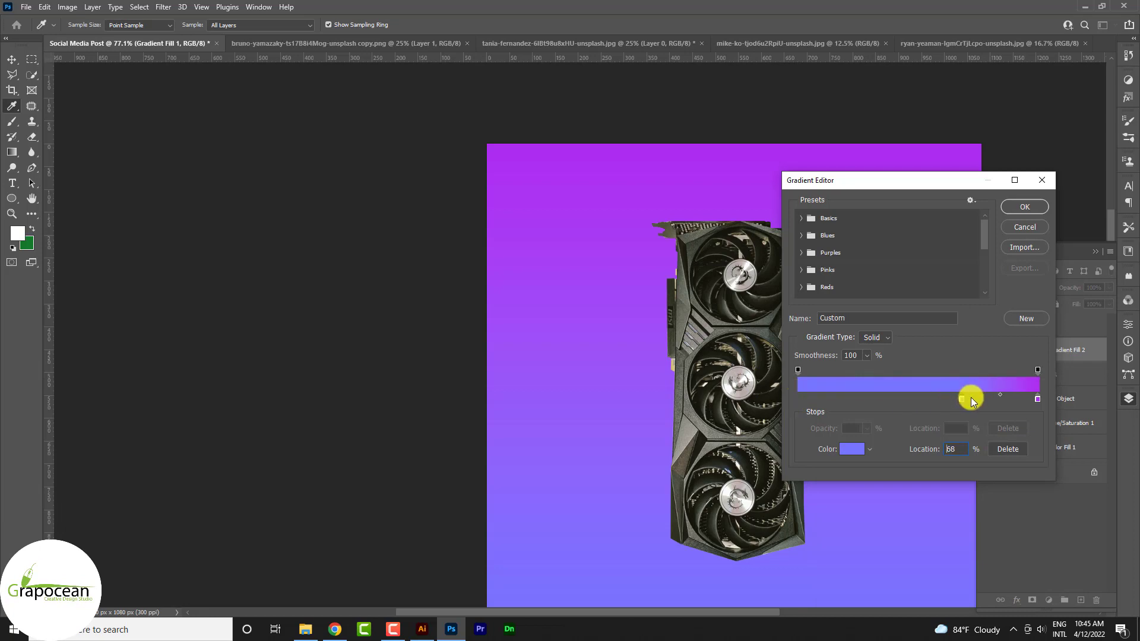
left_click_drag(975, 397, 973, 397)
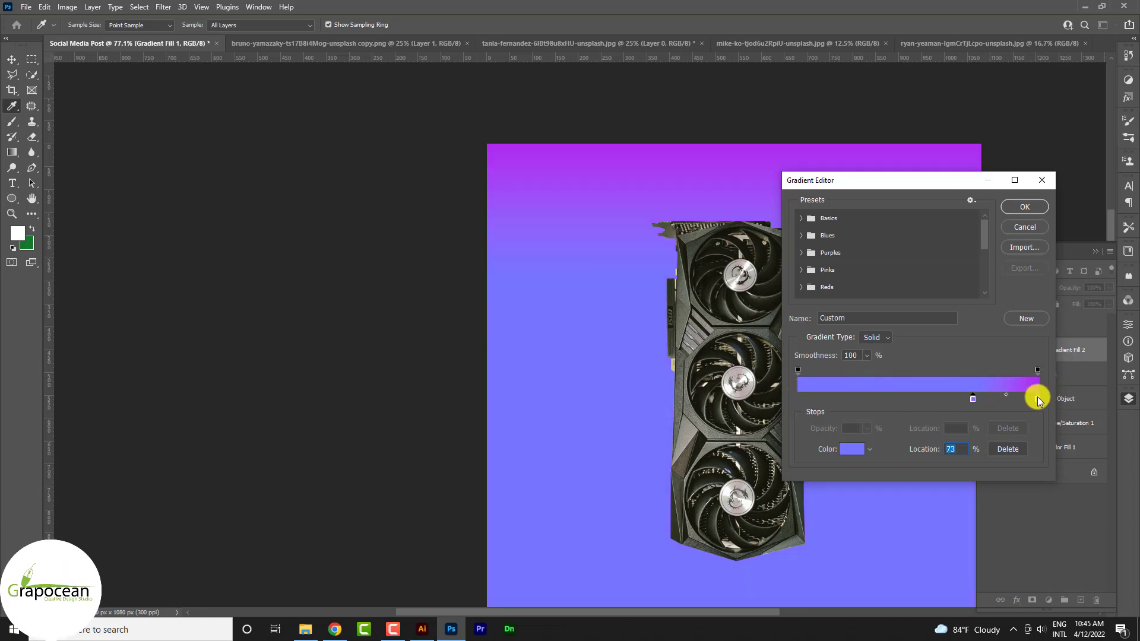
left_click_drag(1039, 398, 937, 398)
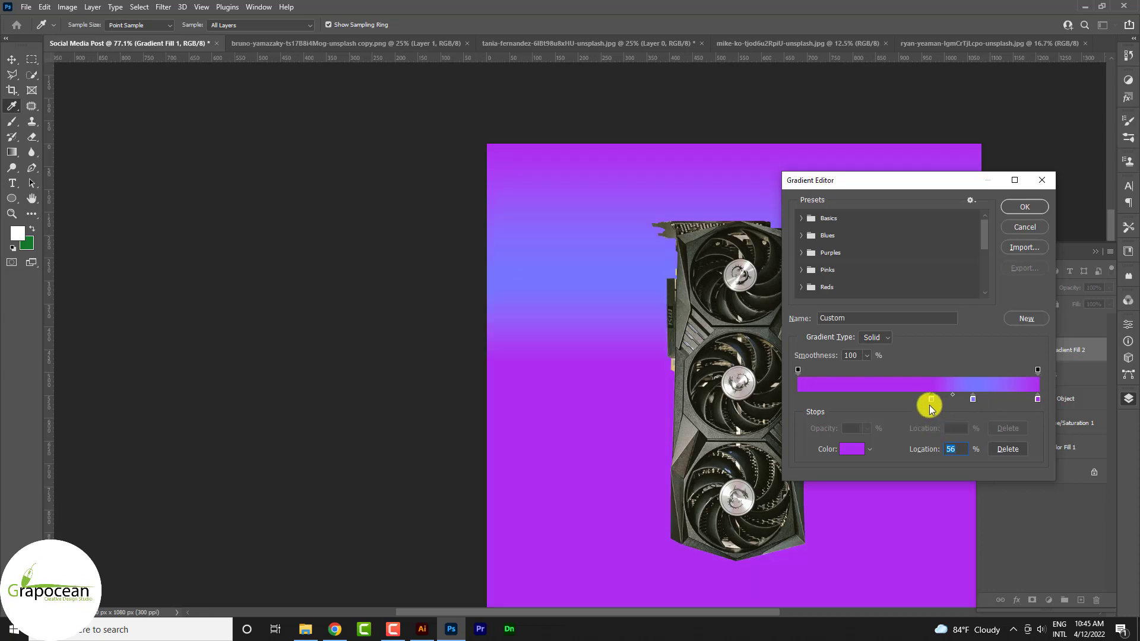
left_click_drag(974, 399, 888, 399)
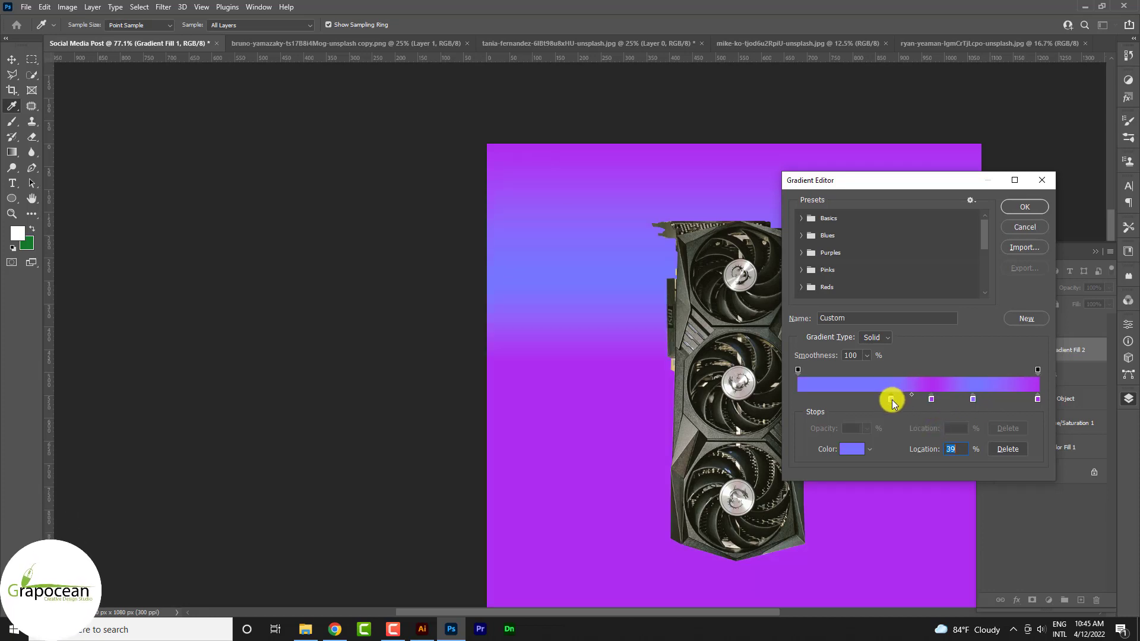
double_click(891, 399)
left_click_drag(926, 416, 990, 395)
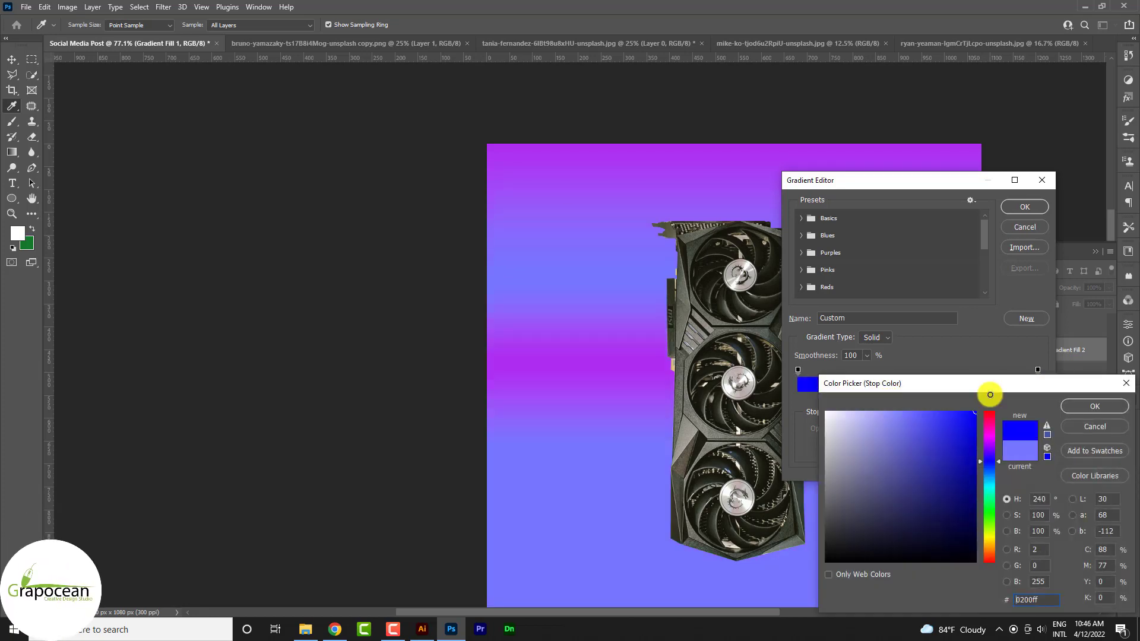
left_click(1093, 407)
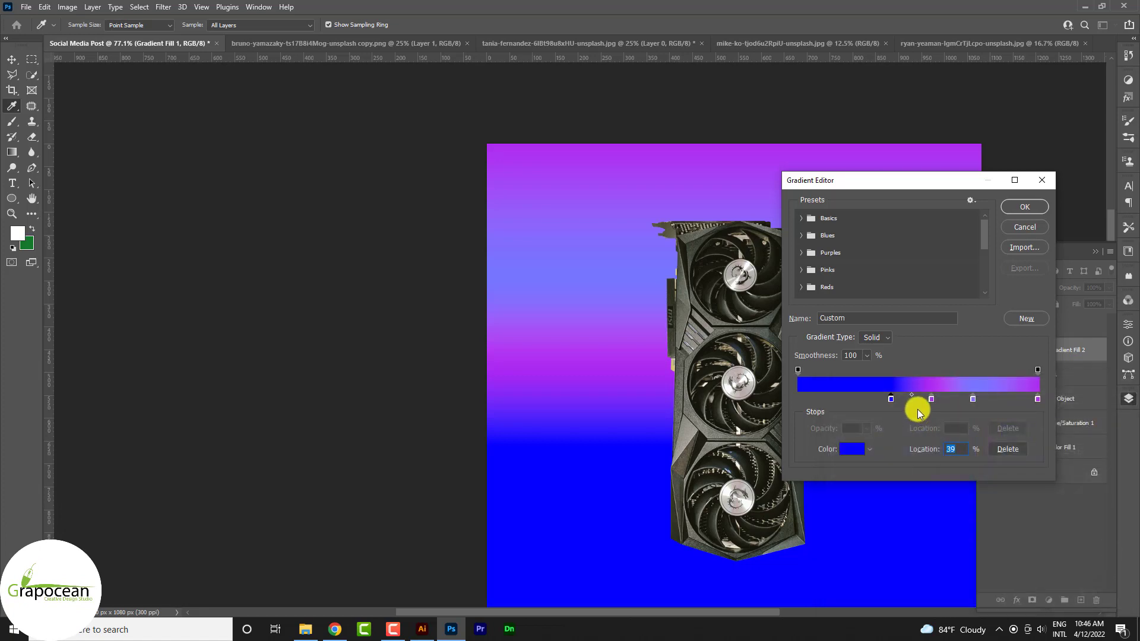
- Add a second pure blue stop, position the blue stops near 28% and 74%, and accept
double_click(974, 399)
mouse_move(968, 408)
left_mouse_down()
mouse_move(992, 389)
mouse_move(999, 399)
left_mouse_up()
left_click(1092, 404)
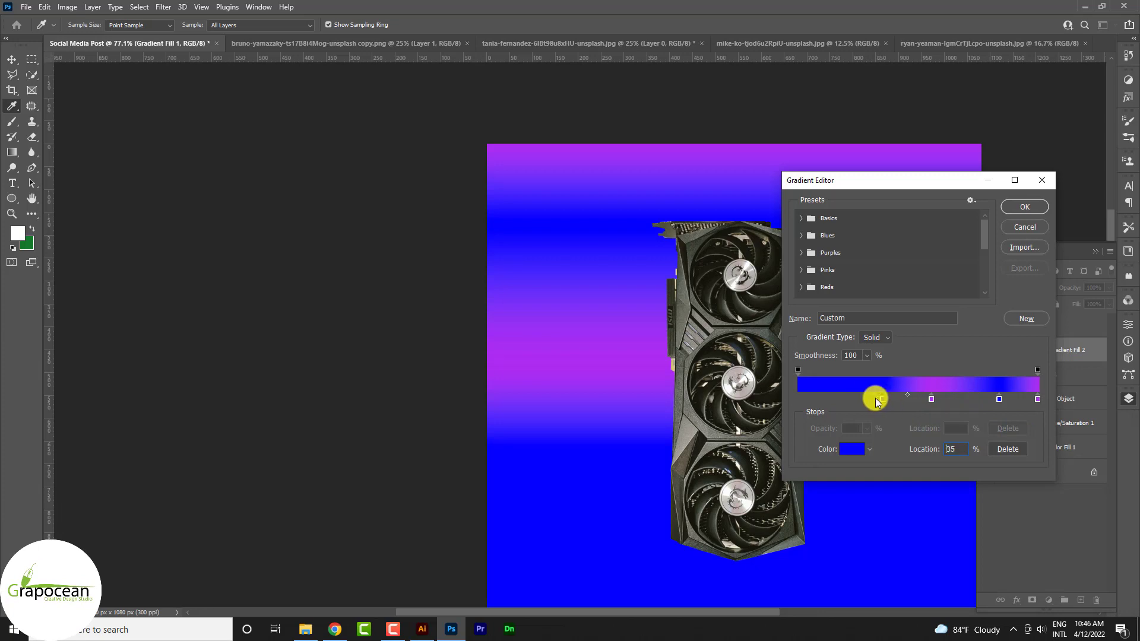
left_click_drag(877, 402, 865, 399)
mouse_move(1000, 399)
left_mouse_down()
mouse_move(975, 399)
mouse_move(1000, 401)
left_mouse_up()
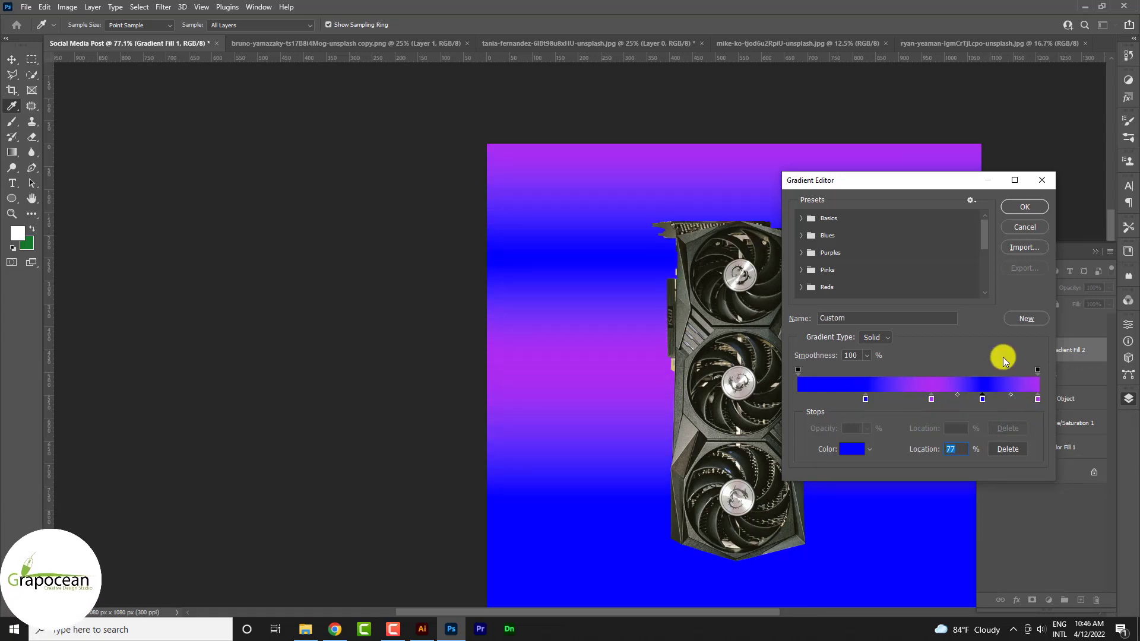
left_click(1025, 207)
- Clip Gradient Fill 2 to the diamond outlines and ready a 600 px brush on the Hue/Saturation mask
left_click(982, 297)
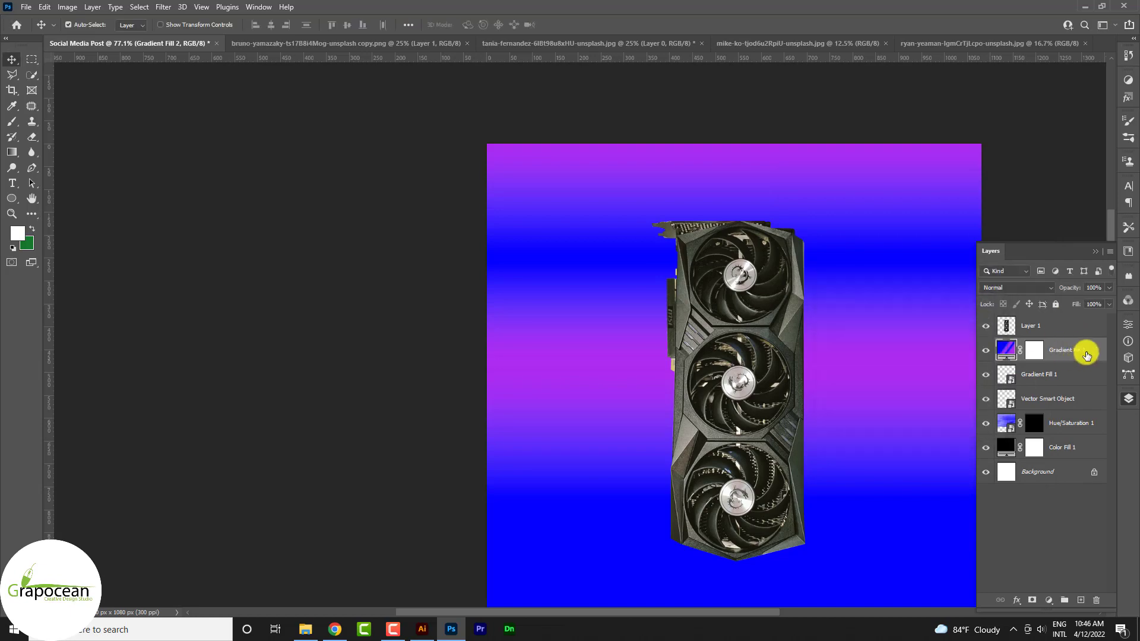
right_click(1073, 354)
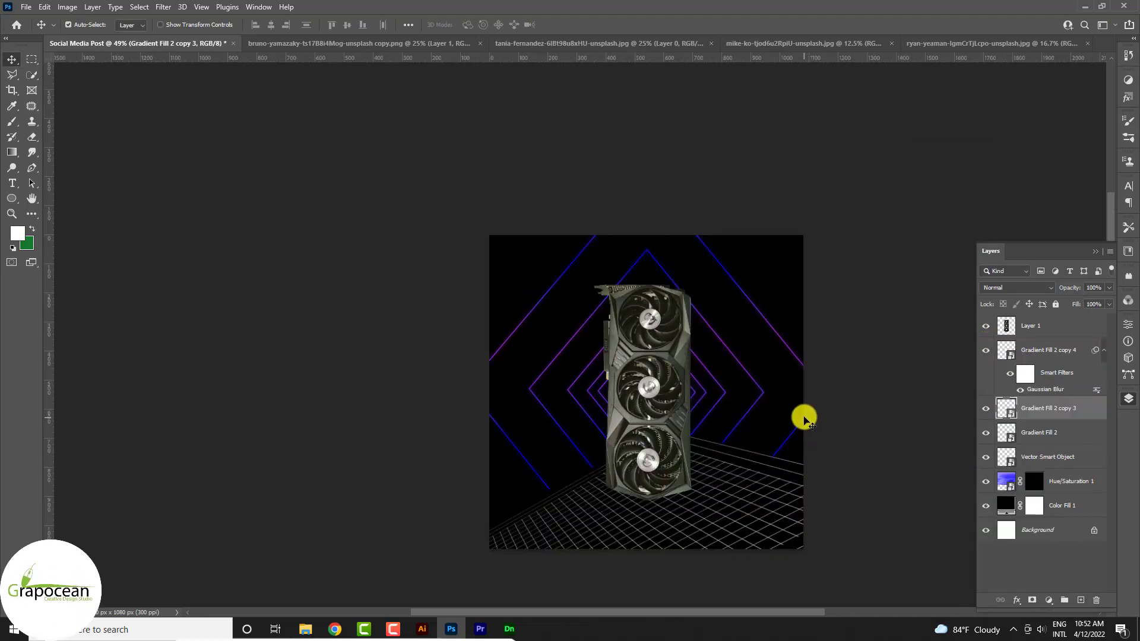
left_click(1014, 488)
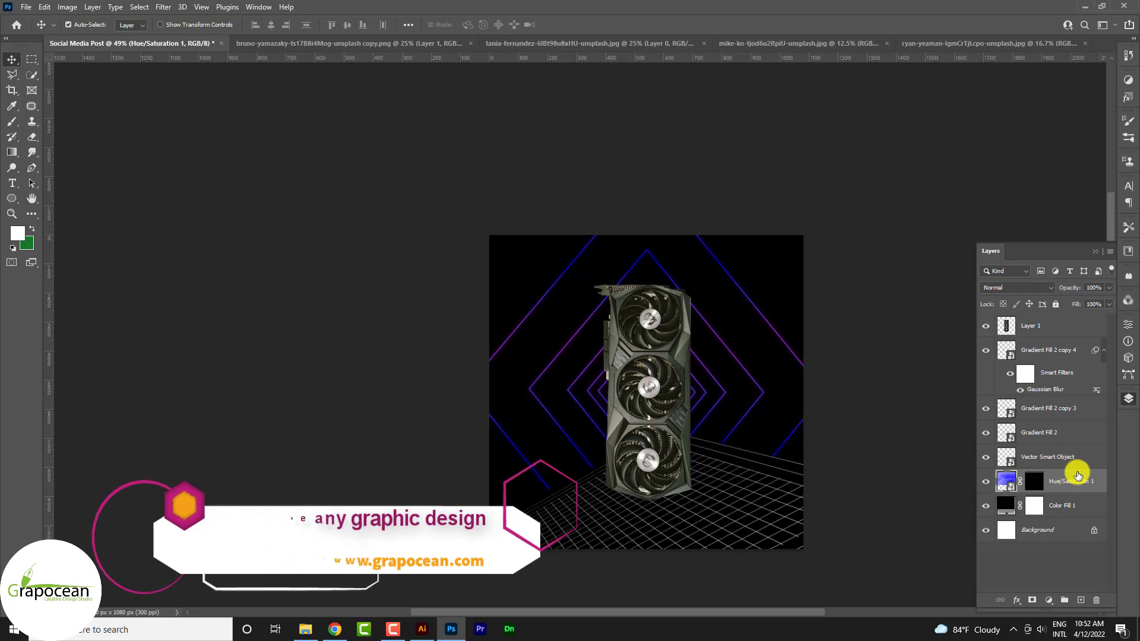
left_click(12, 121)
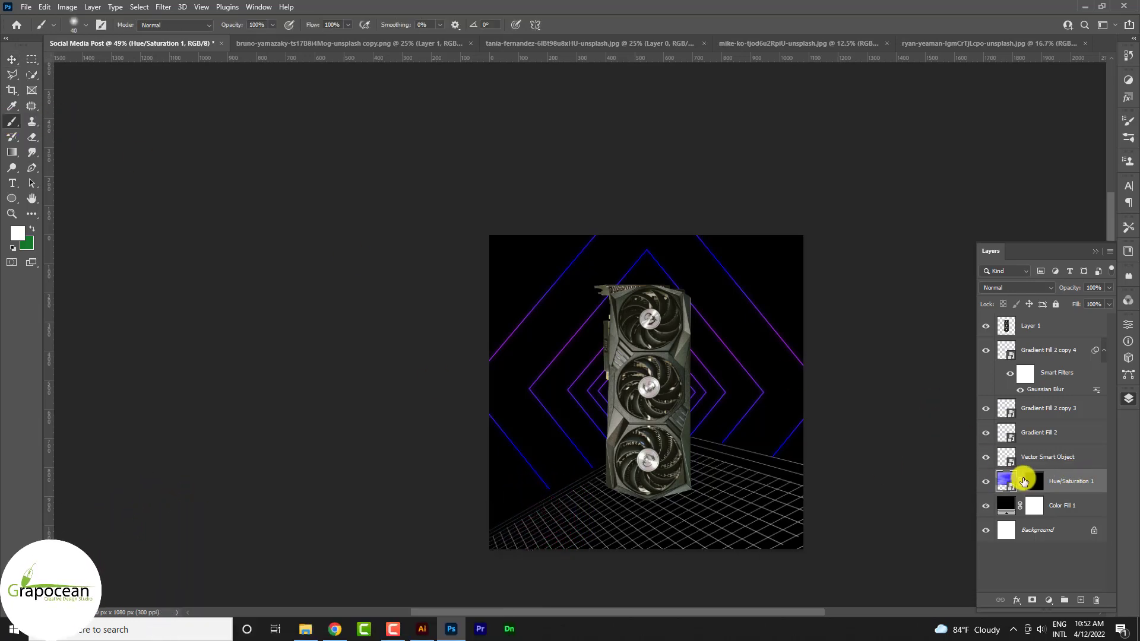
left_click(1034, 481)
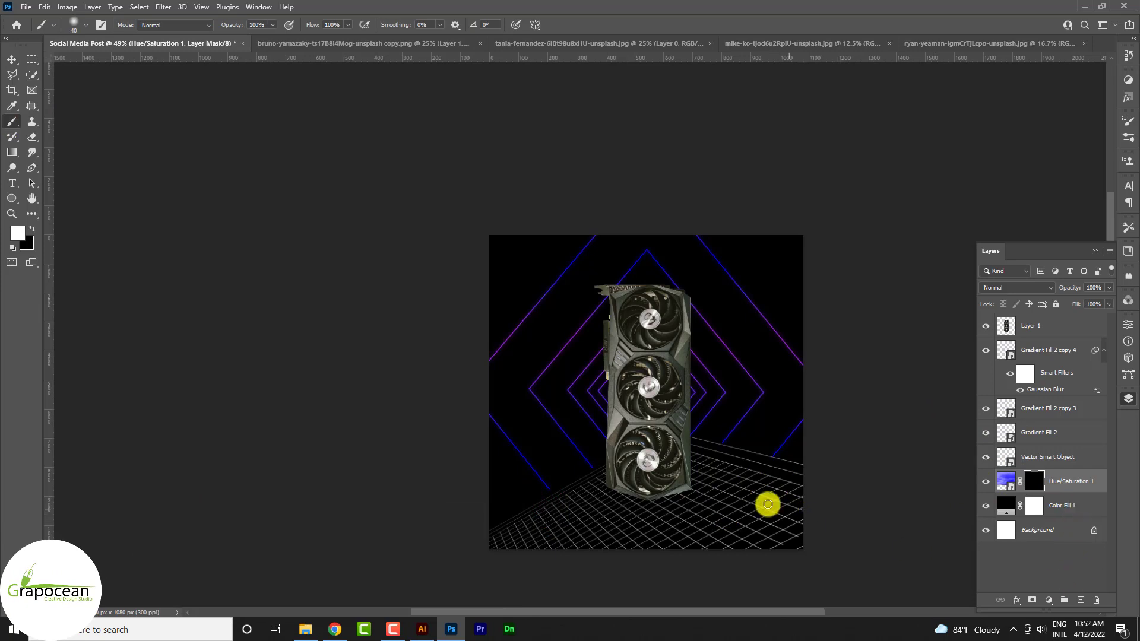
key("bracketright")
key("bracketright")
key("bracketright")
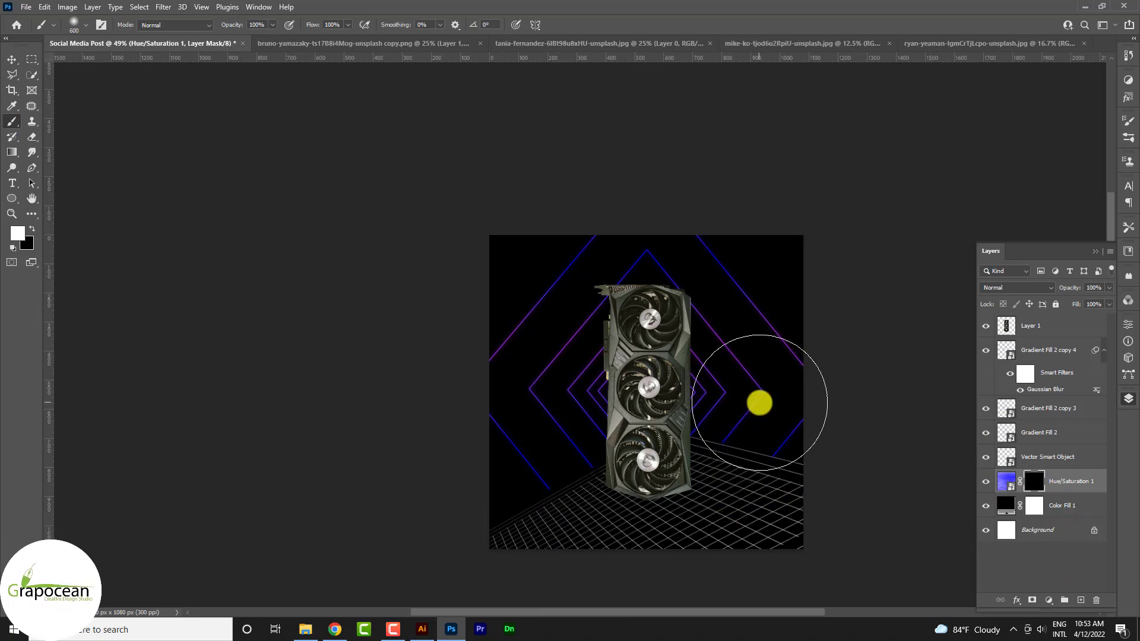
- Select the dense01 brush from the SS-mist brush set and dab mist onto the background
left_click(1130, 123)
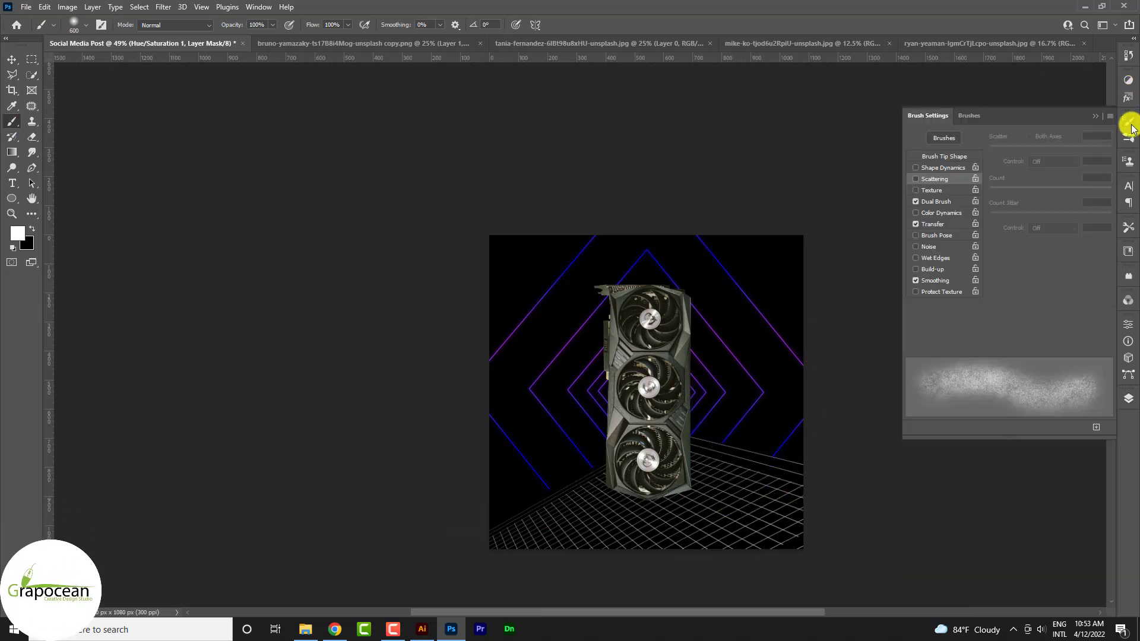
left_click(970, 116)
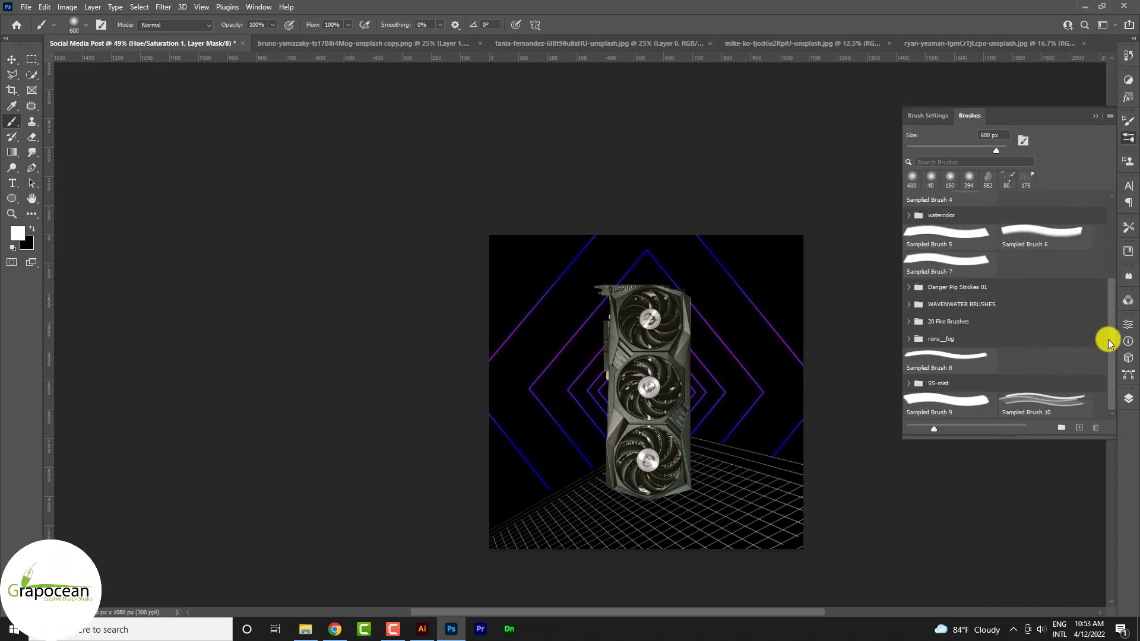
left_click(910, 384)
left_click(975, 374)
left_click(674, 257)
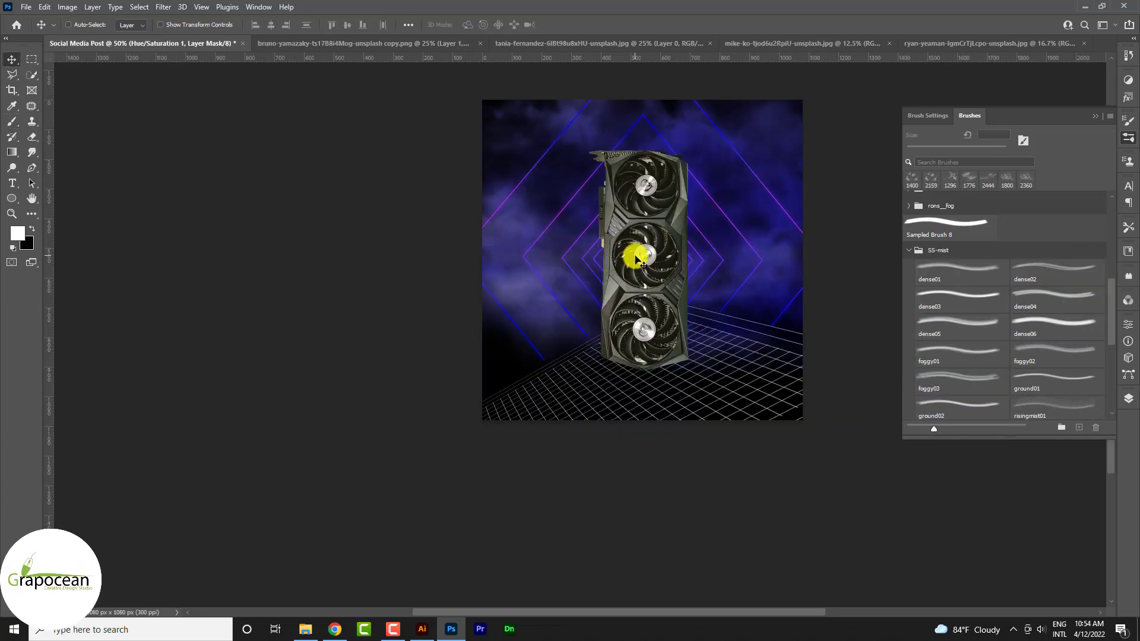
scroll(637, 259, "up", 1)
scroll(570, 180, "up", 1)
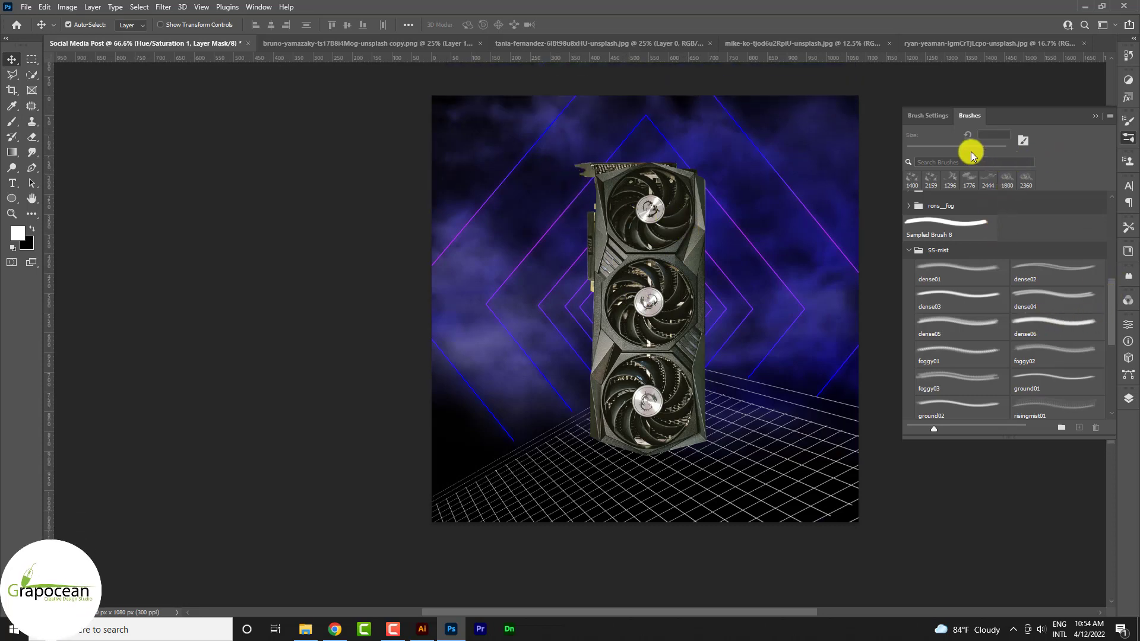
left_click(933, 115)
left_click(971, 116)
scroll(980, 280, "up", 1)
left_click(962, 300)
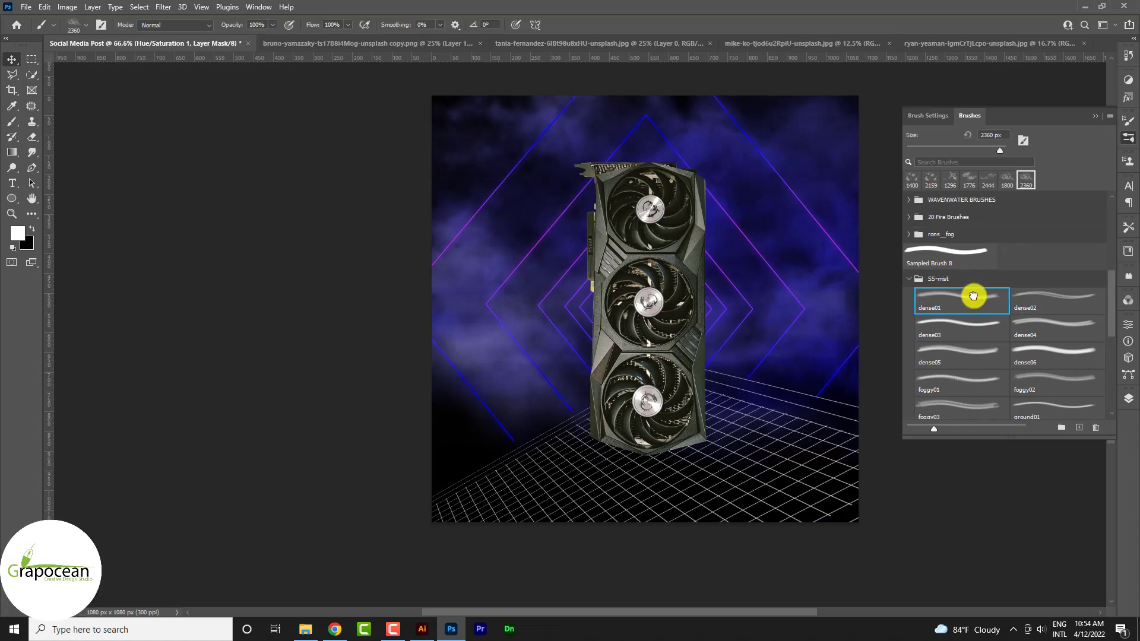
- Turn on Shape Dynamics for the dense01 mist brush with 85% size jitter
left_click(923, 116)
left_click(944, 168)
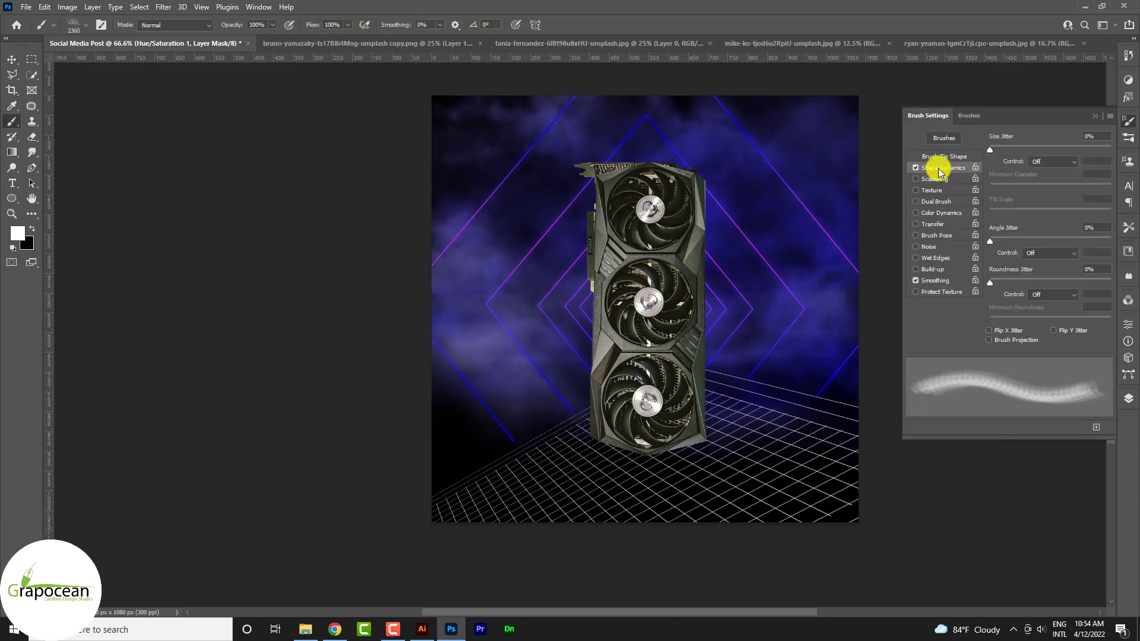
left_click_drag(993, 148, 1055, 149)
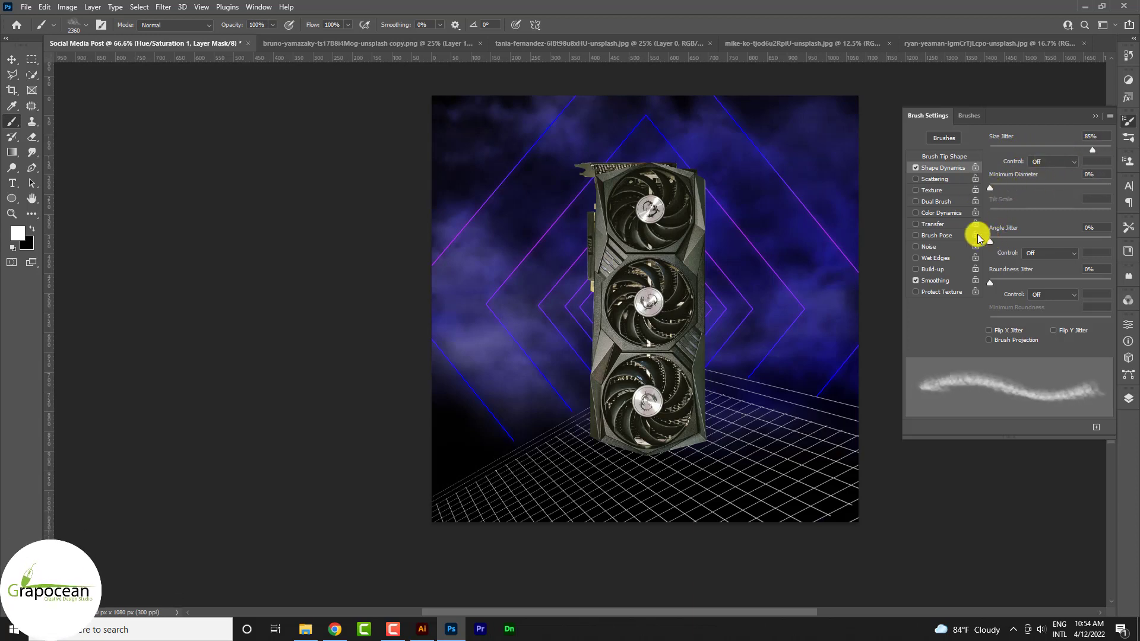
- Set the brush tip spacing to 41% and shrink the tip to 50 px
left_click(948, 156)
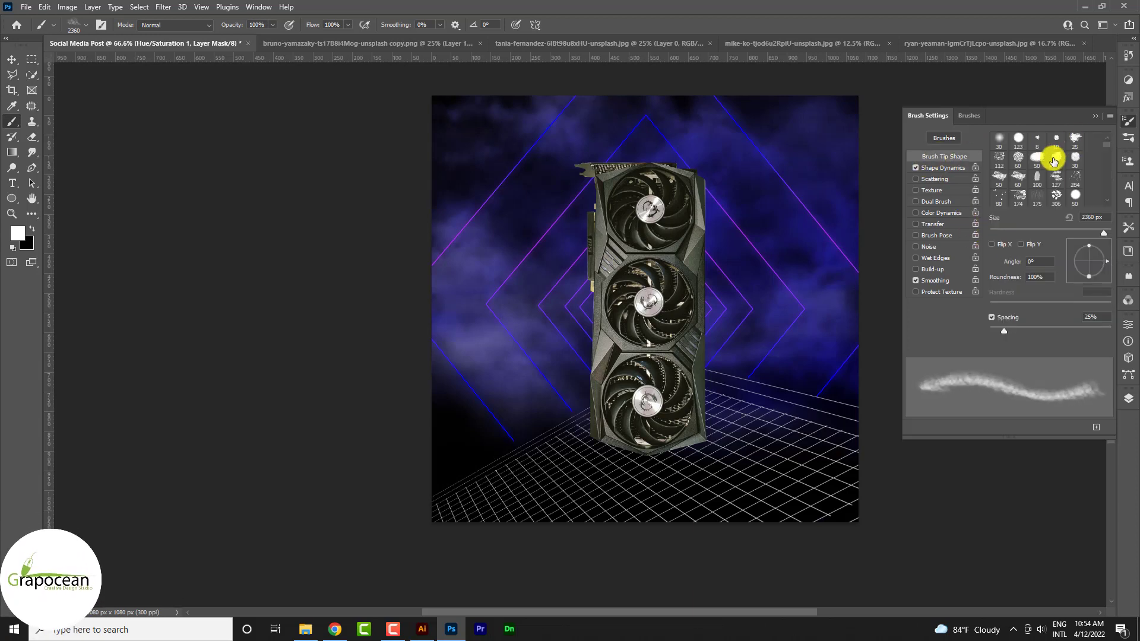
mouse_move(1004, 334)
left_mouse_down()
mouse_move(1094, 333)
mouse_move(1015, 333)
left_mouse_up()
mouse_move(1104, 233)
left_mouse_down()
mouse_move(985, 235)
mouse_move(1018, 238)
mouse_move(1004, 244)
left_mouse_up()
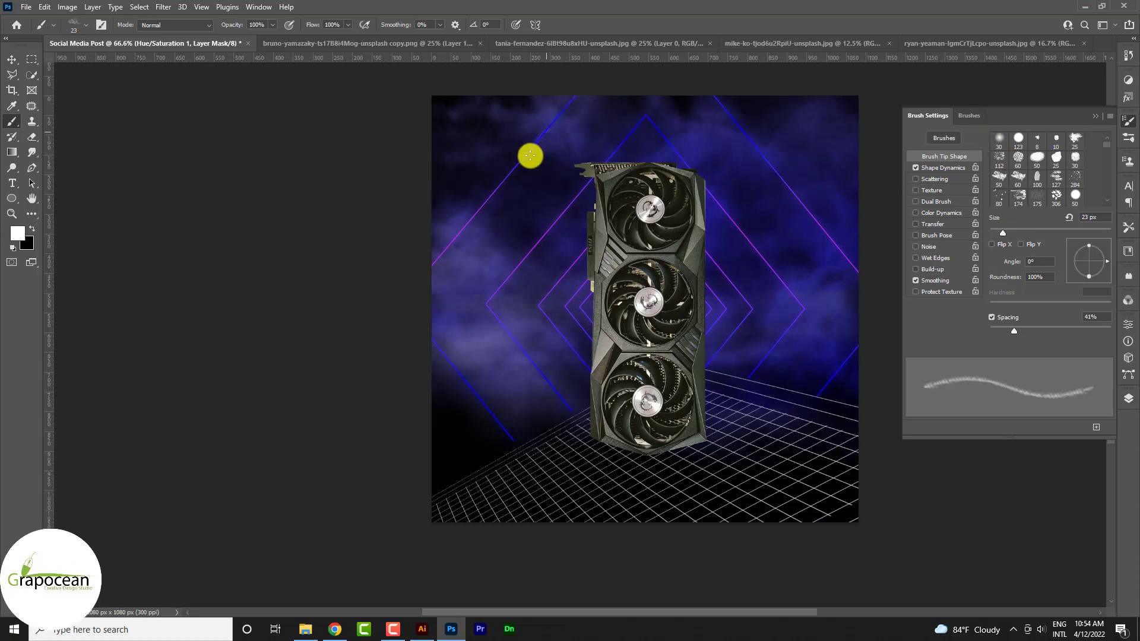
scroll(531, 177, "up", 3)
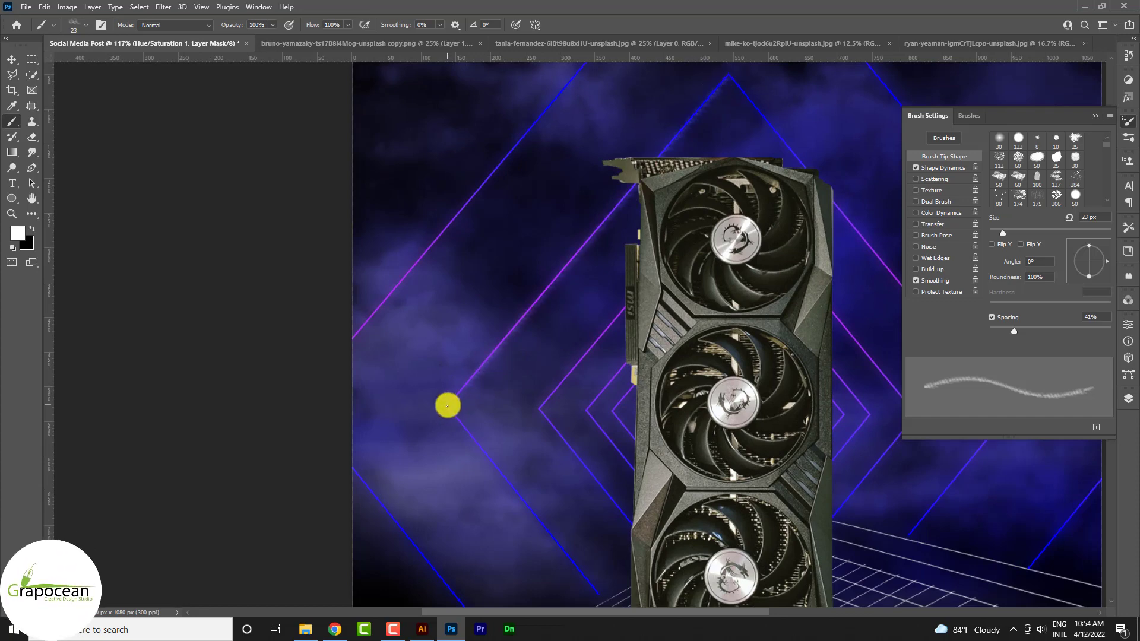
scroll(538, 368, "down", 3)
scroll(624, 237, "up", 2)
scroll(555, 214, "up", 2)
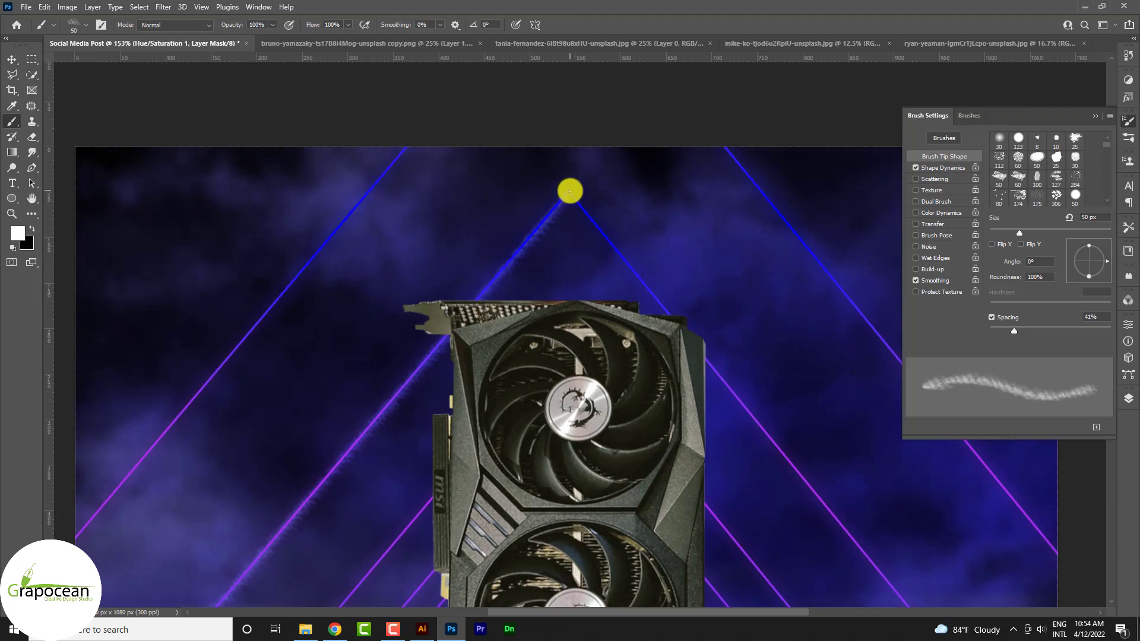
scroll(707, 363, "down", 3)
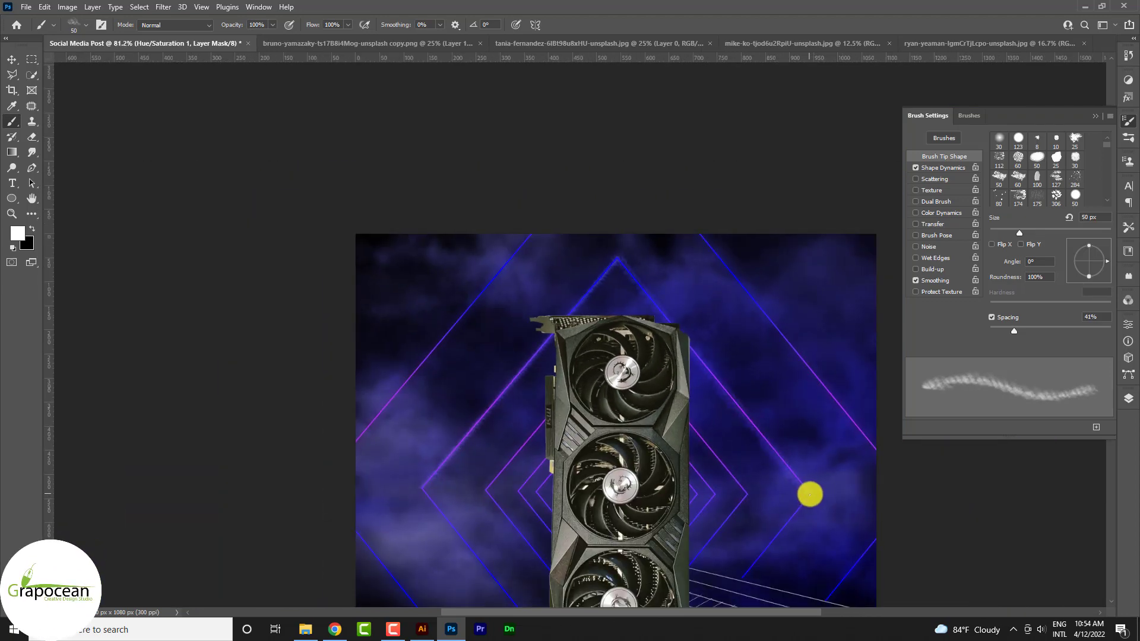
scroll(810, 495, "up", 1)
scroll(801, 478, "up", 2)
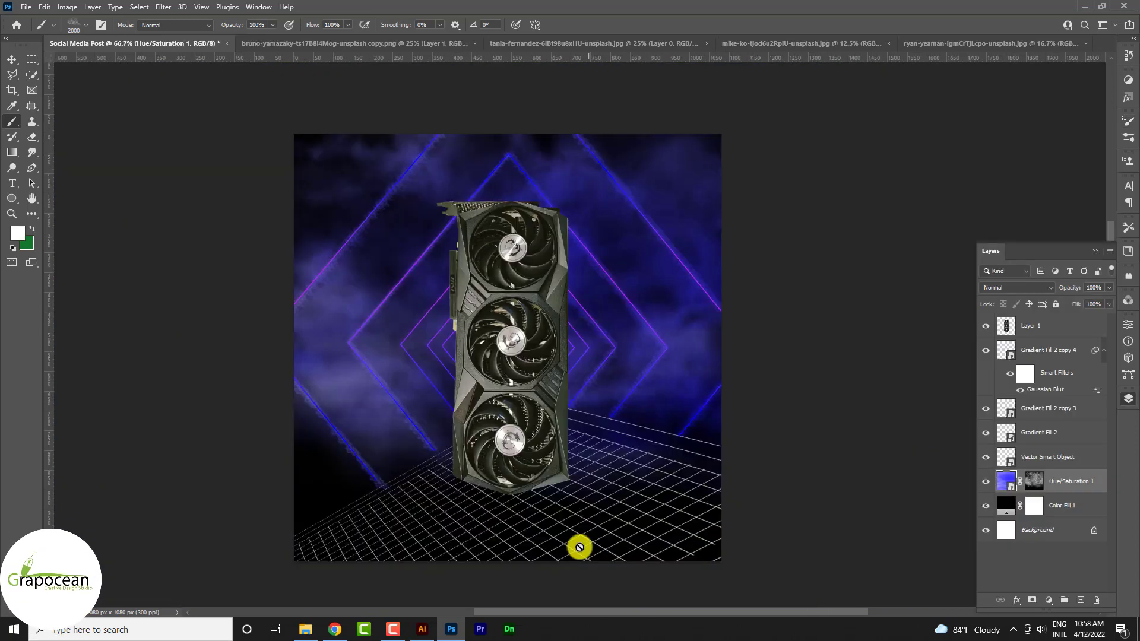
- Apply Match Color to Layer 1 with Neutralize on, Luminance 200 and Color Intensity 182
left_click(1040, 331)
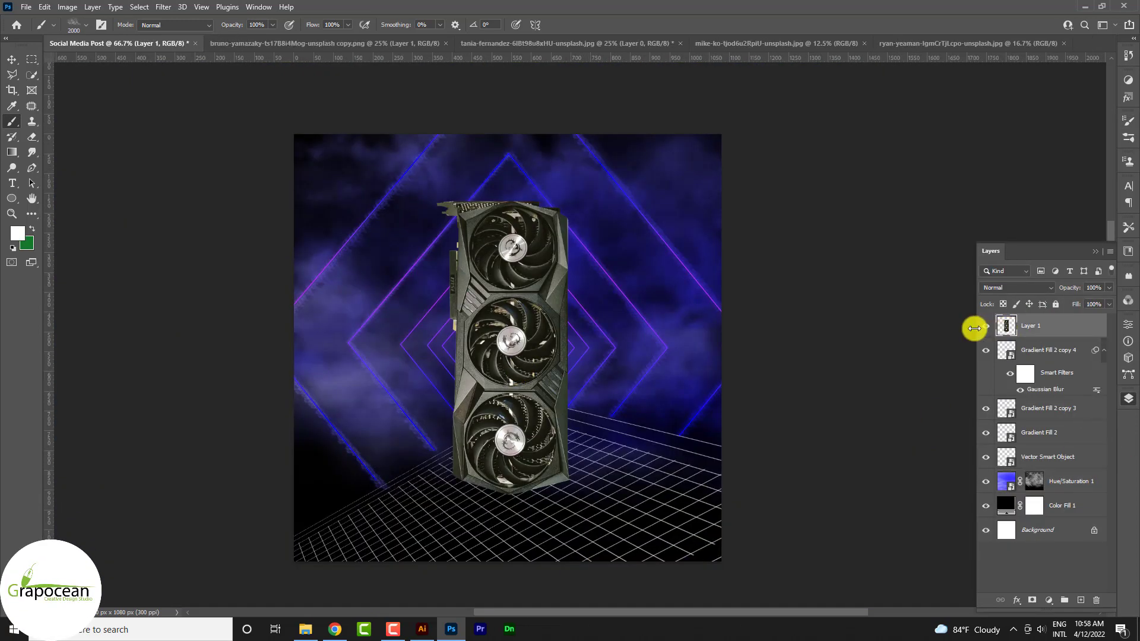
left_click(985, 325)
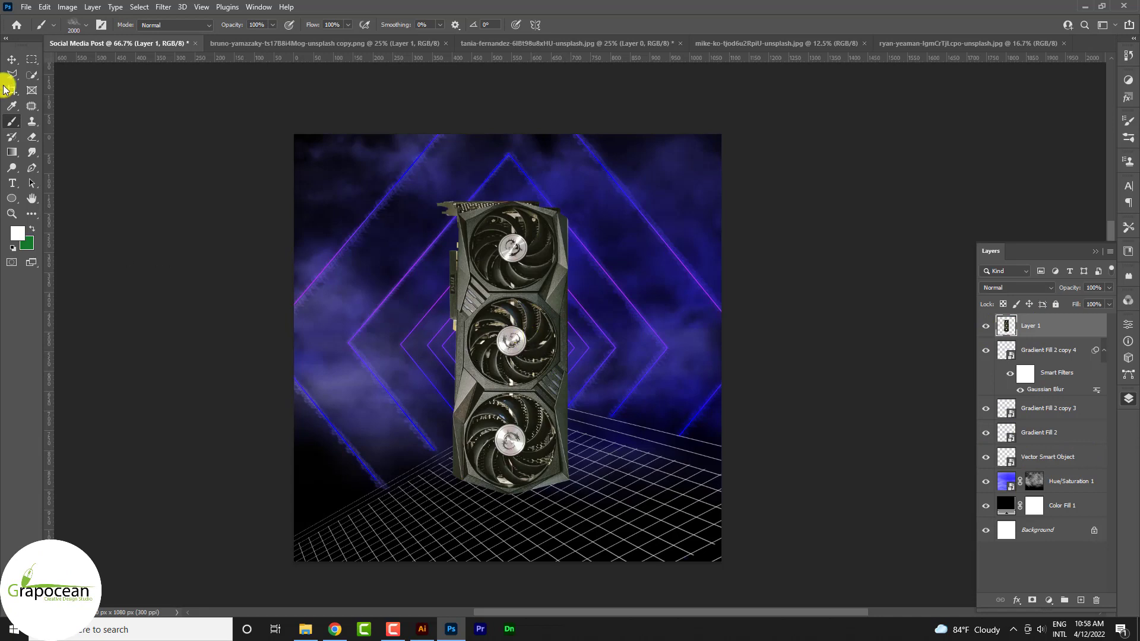
left_click(11, 60)
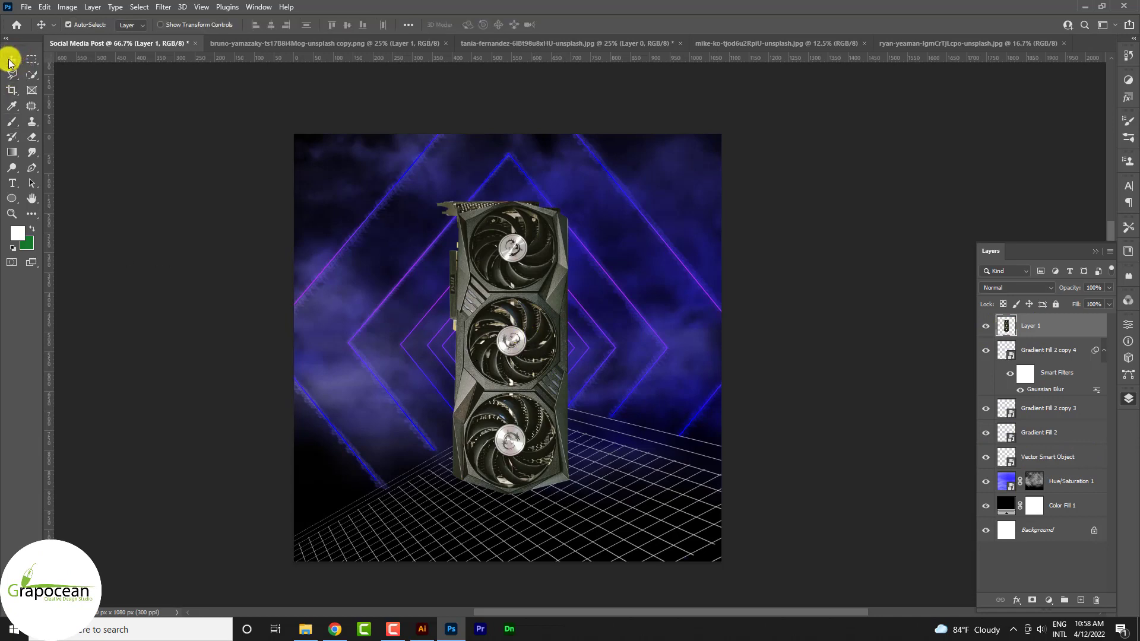
left_click(70, 7)
mouse_move(85, 37)
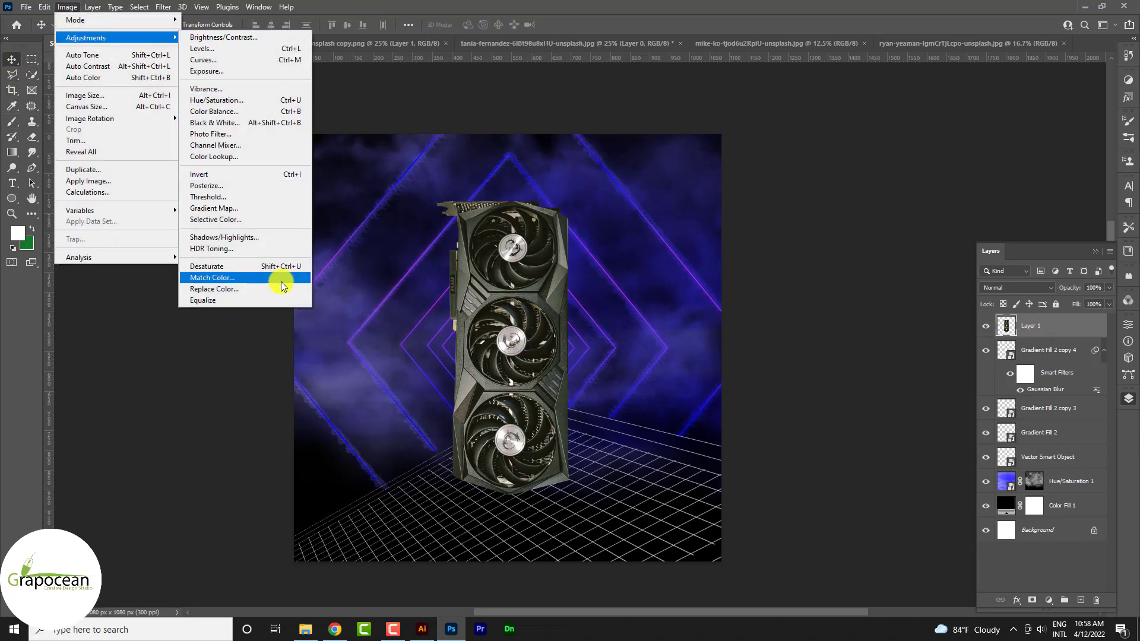
left_click(281, 282)
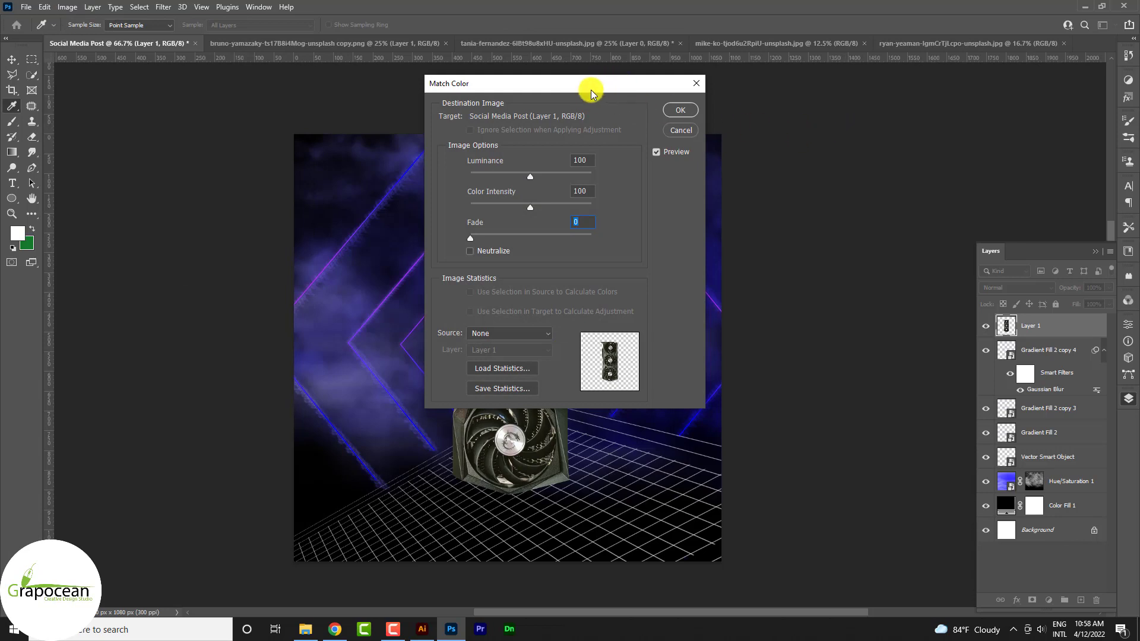
left_click_drag(591, 92, 892, 129)
left_click(791, 290)
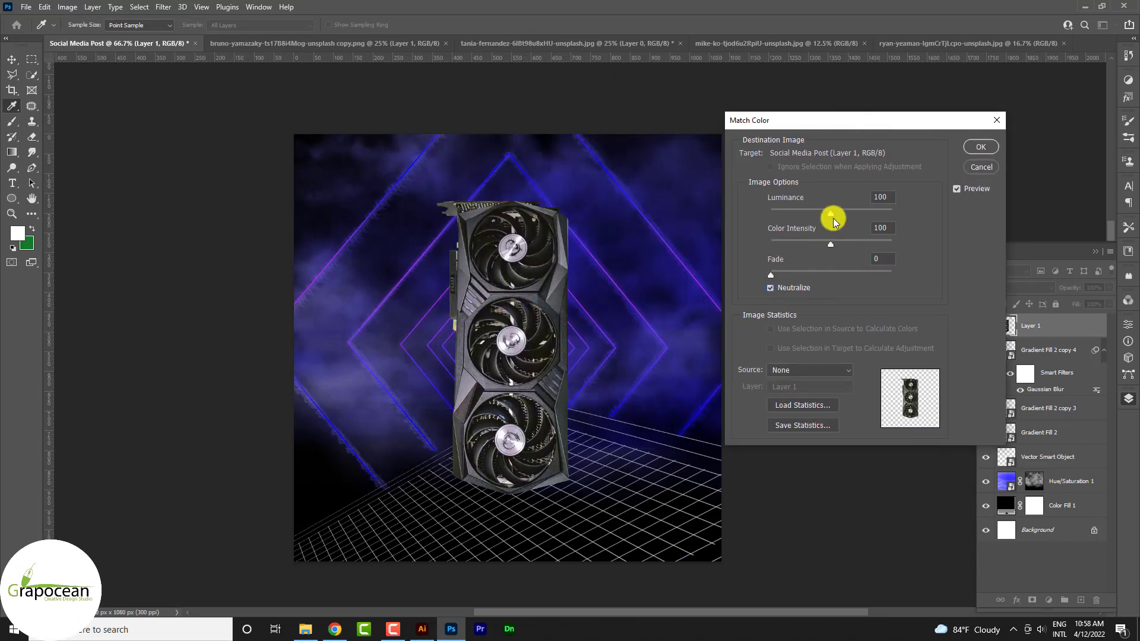
left_click_drag(862, 214, 861, 211)
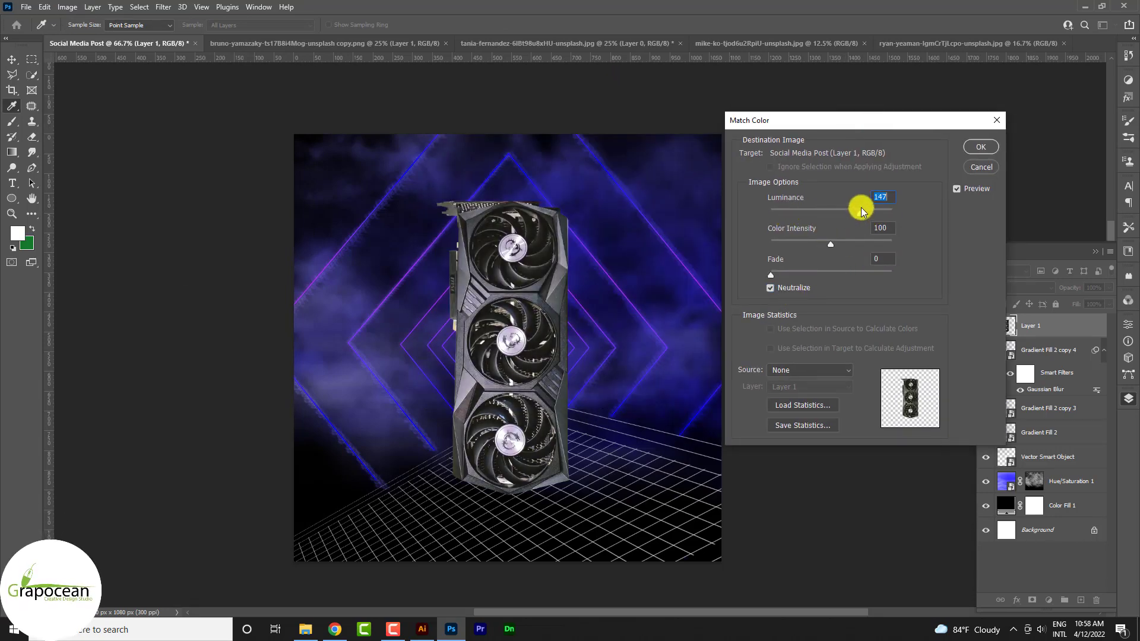
left_click(831, 243)
mouse_move(799, 249)
left_mouse_down()
mouse_move(880, 244)
mouse_move(744, 282)
left_mouse_up()
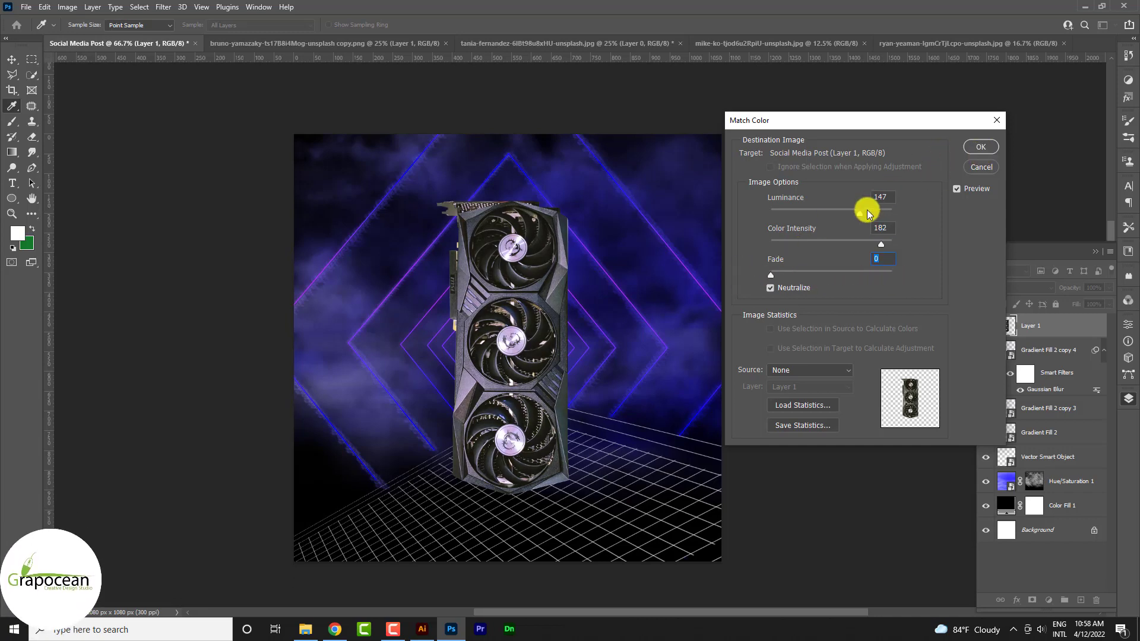
left_click_drag(860, 213, 912, 218)
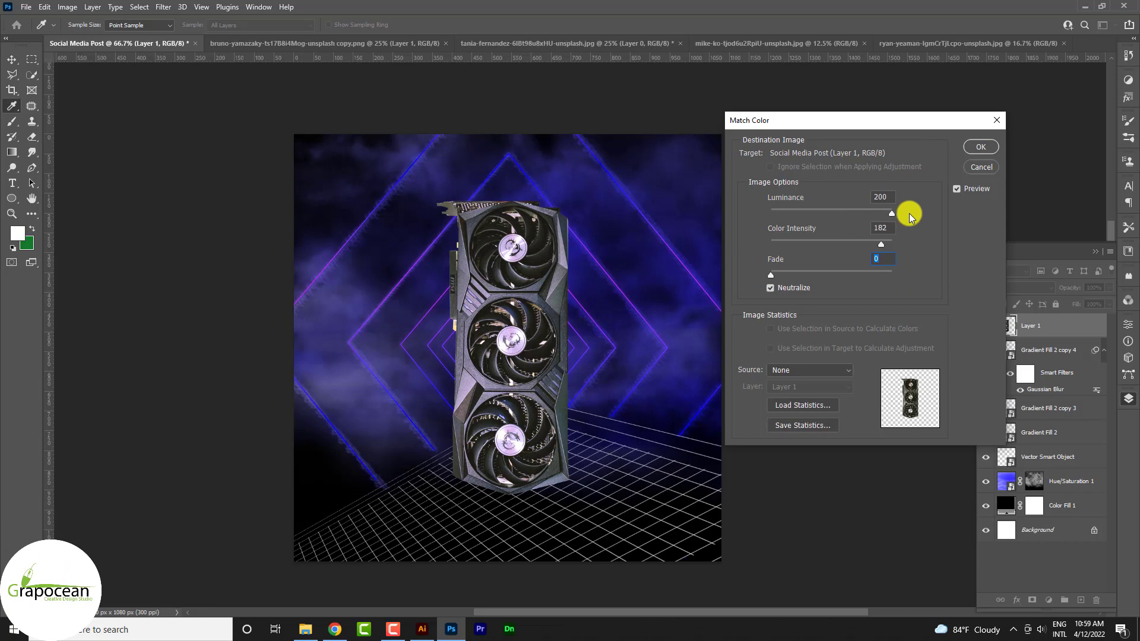
left_click(984, 147)
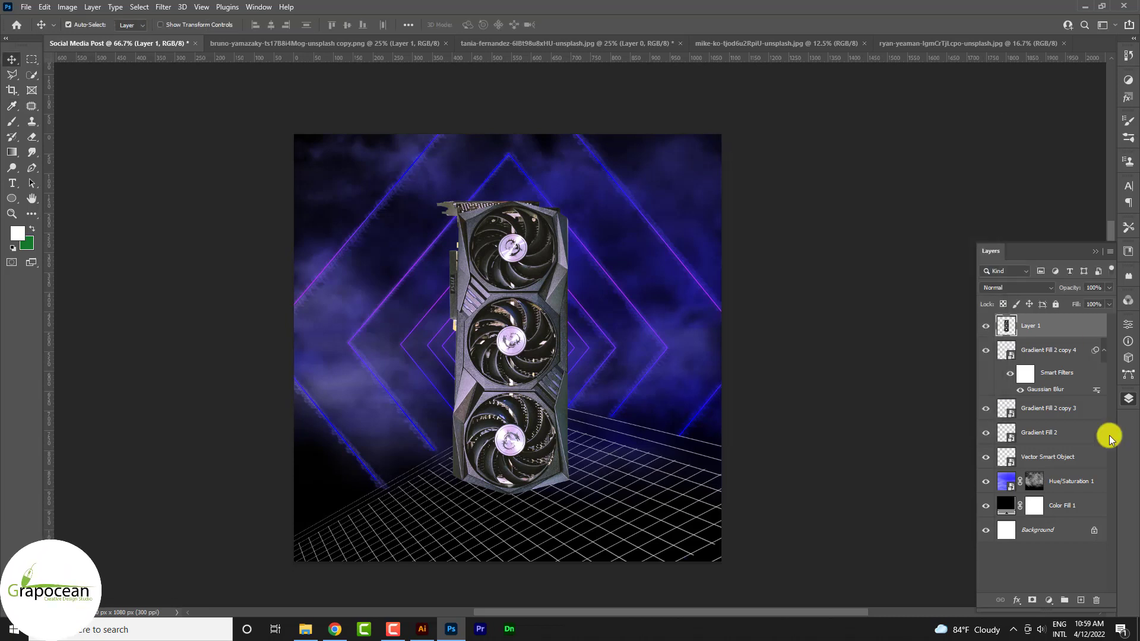
- Set the Vector Smart Object grid layer to Overlay and keep exactly one copy of it
left_click(1048, 456)
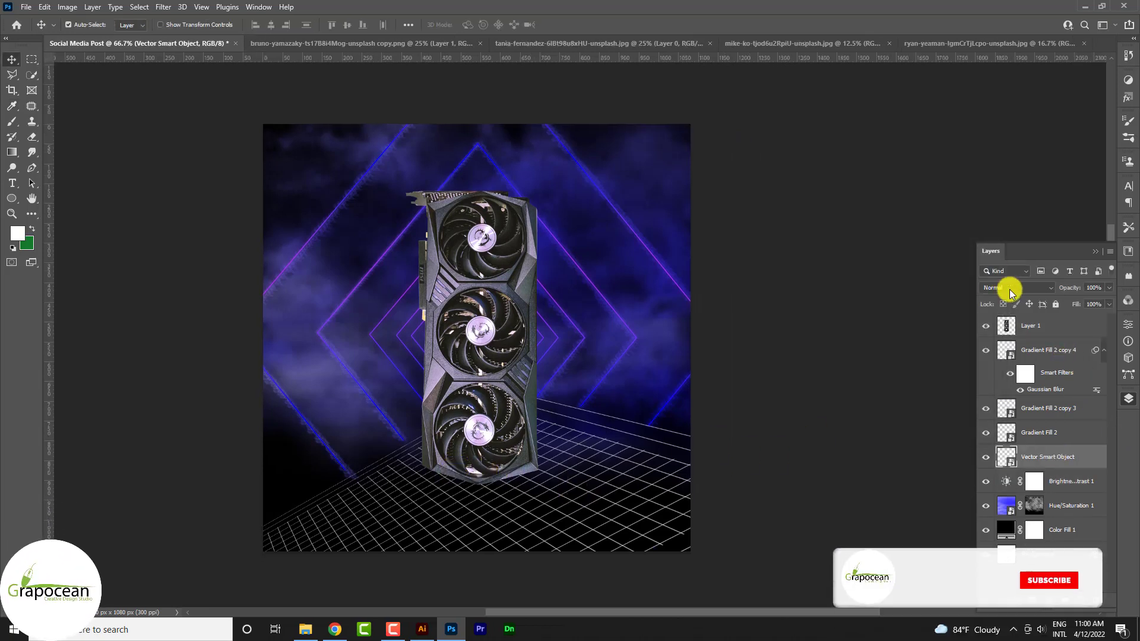
left_click(1016, 288)
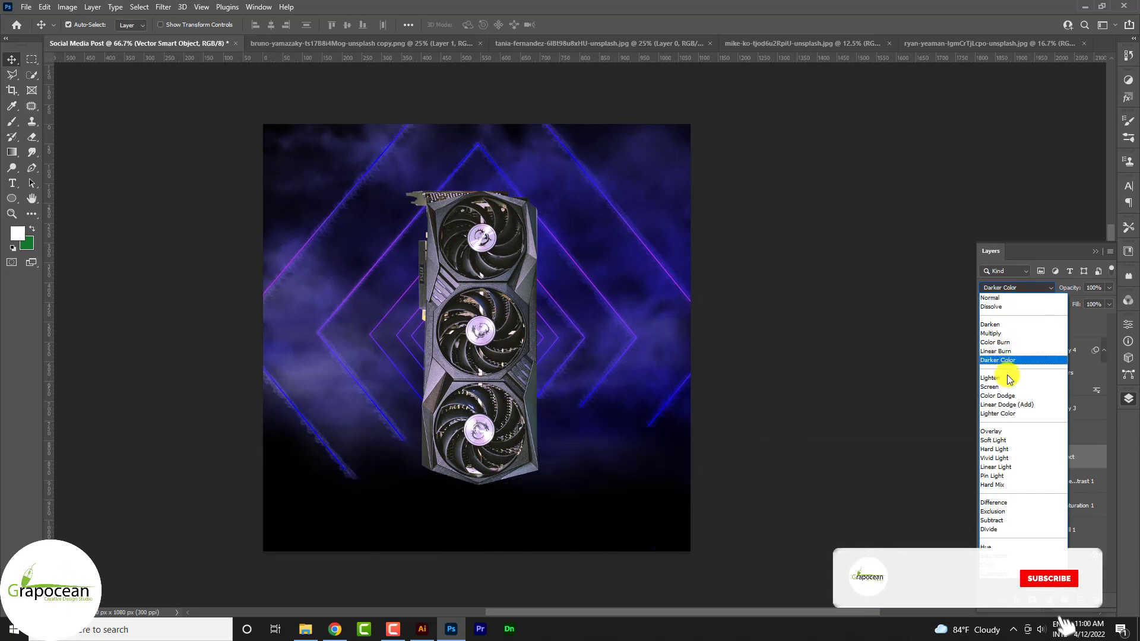
left_click(1063, 437)
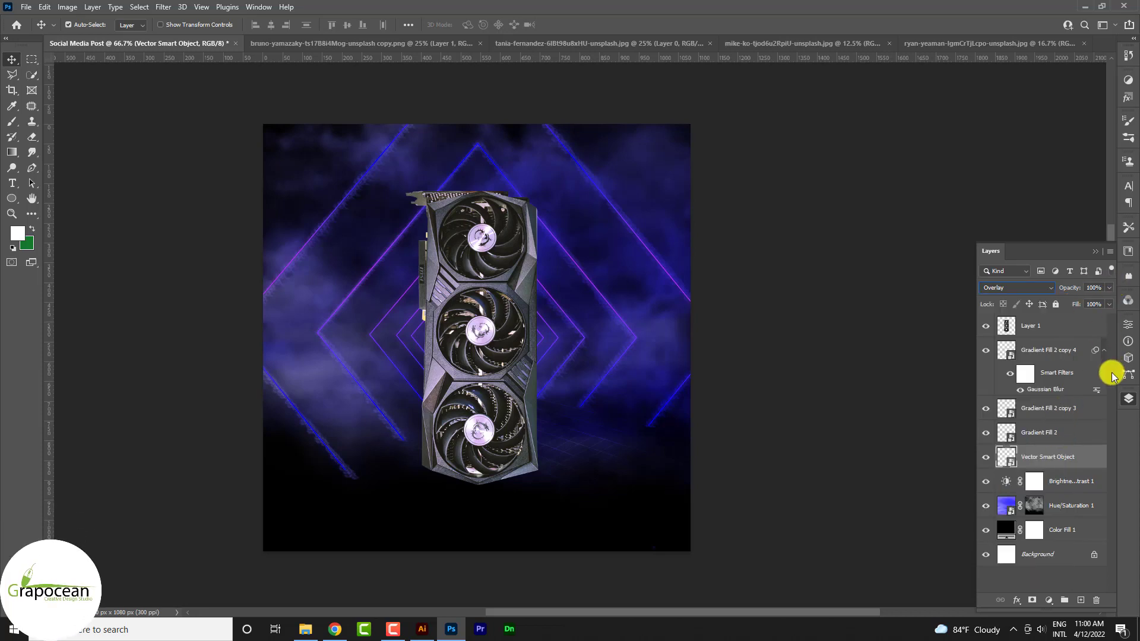
key("ctrl+j")
key("ctrl+j")
key("ctrl+j")
key("ctrl+z")
key("ctrl+z")
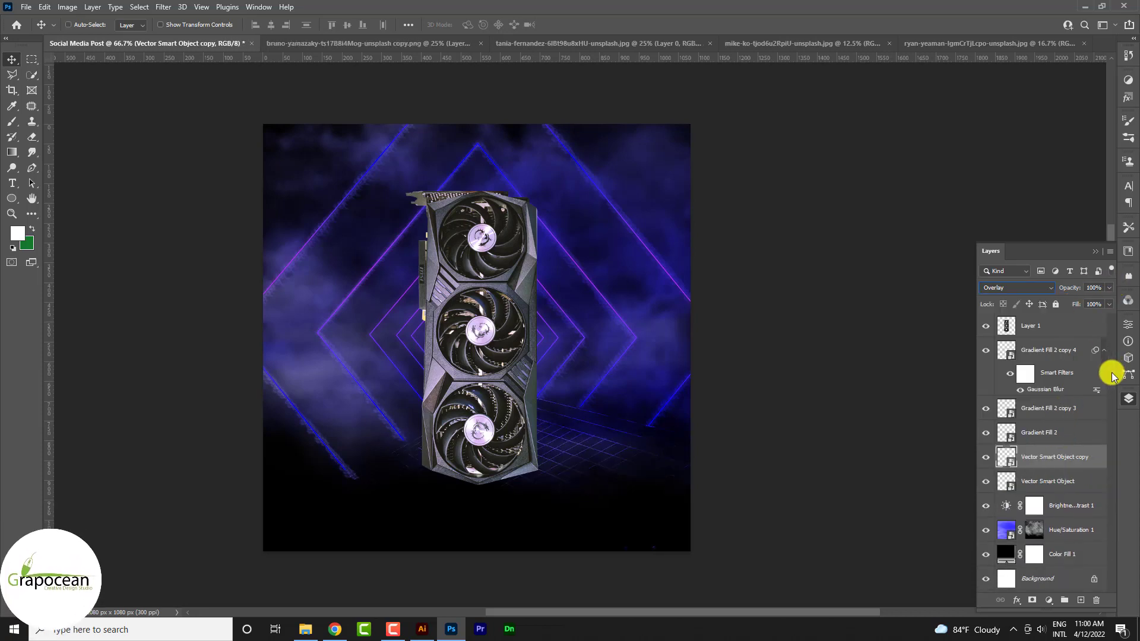
key("ctrl+minus")
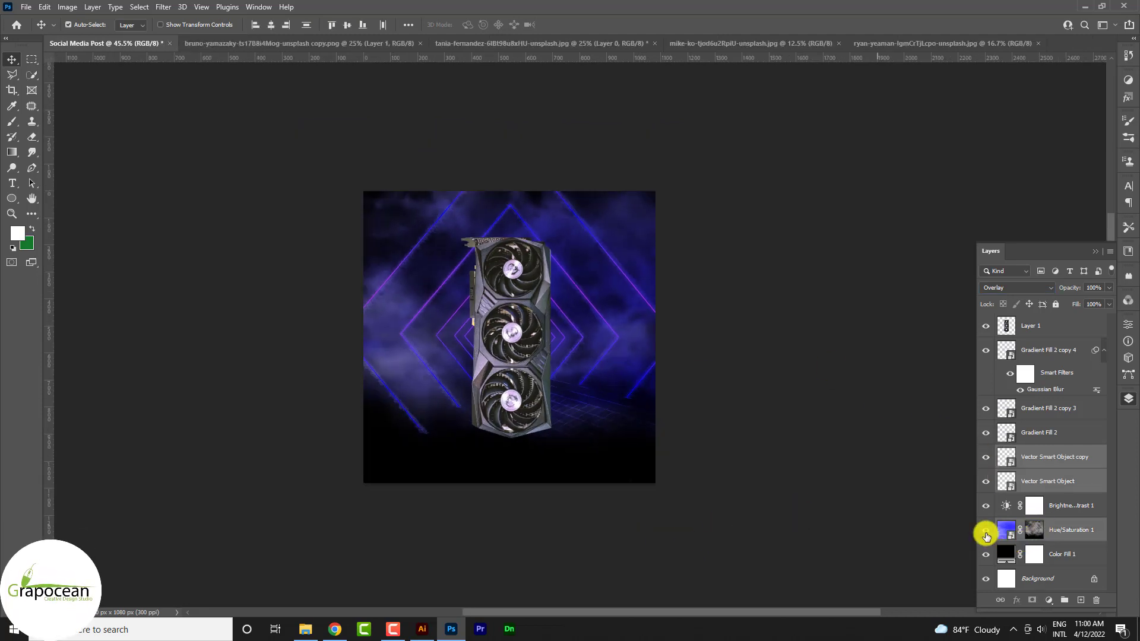
- Clip Brightness/Contrast 1 to Hue/Saturation 1 and drag its brightness down to -120
left_click(986, 530)
left_click(986, 530)
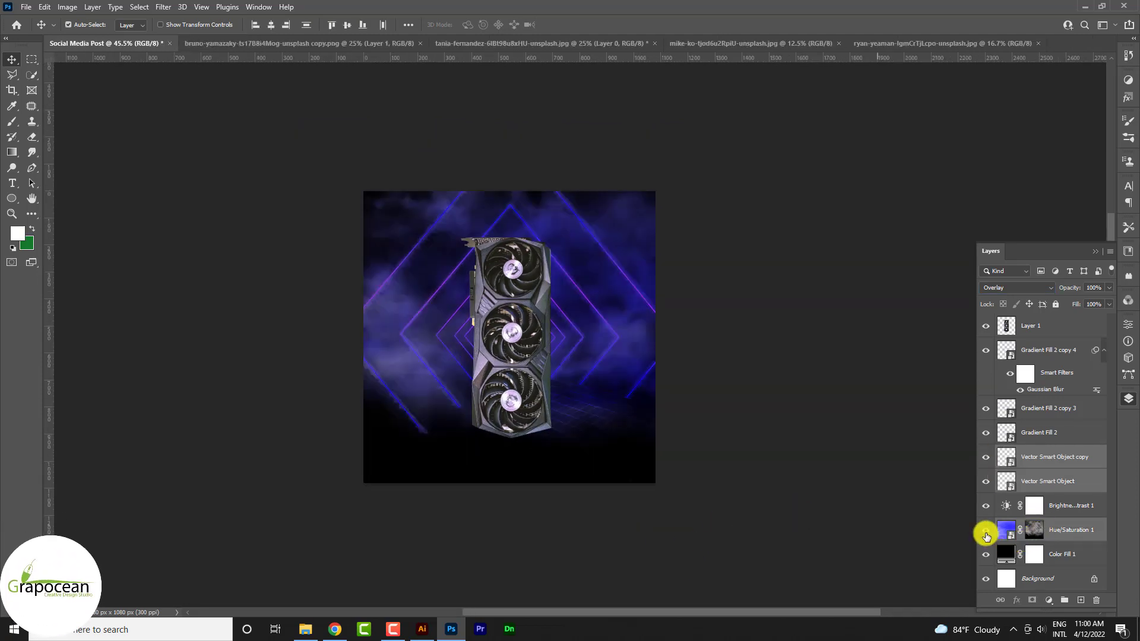
left_click(1073, 530)
right_click(1078, 505)
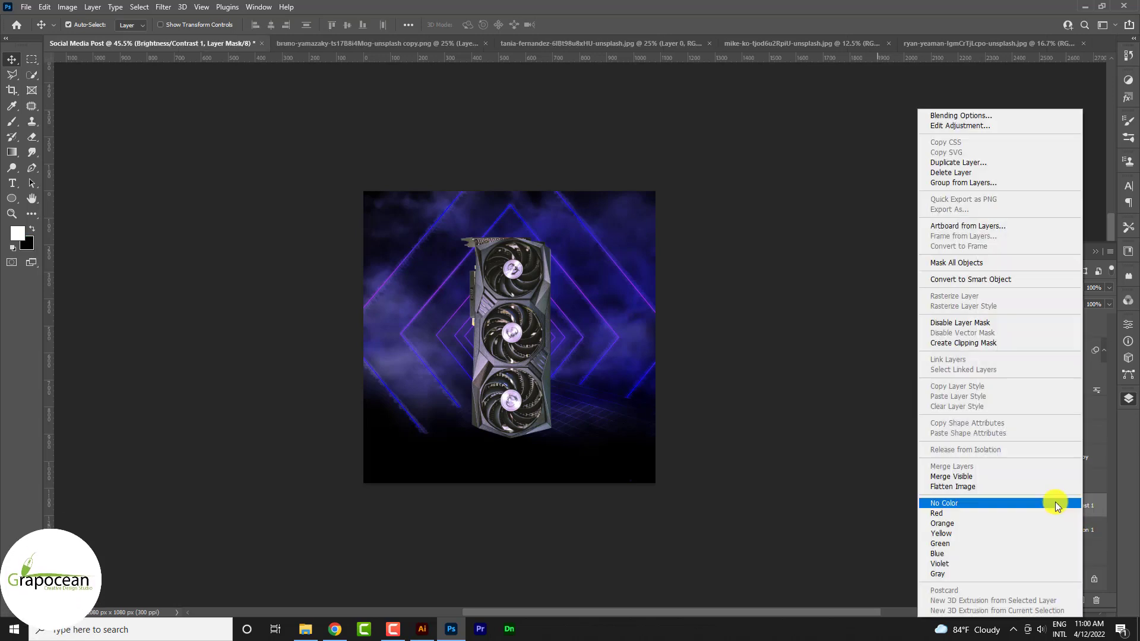
left_click(973, 344)
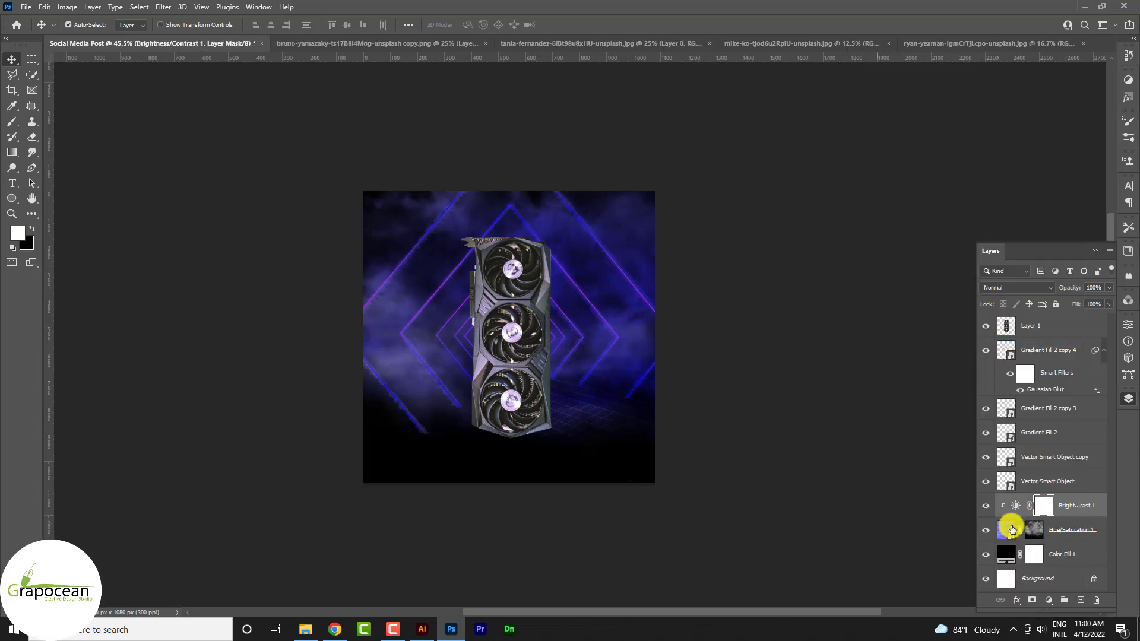
double_click(1015, 505)
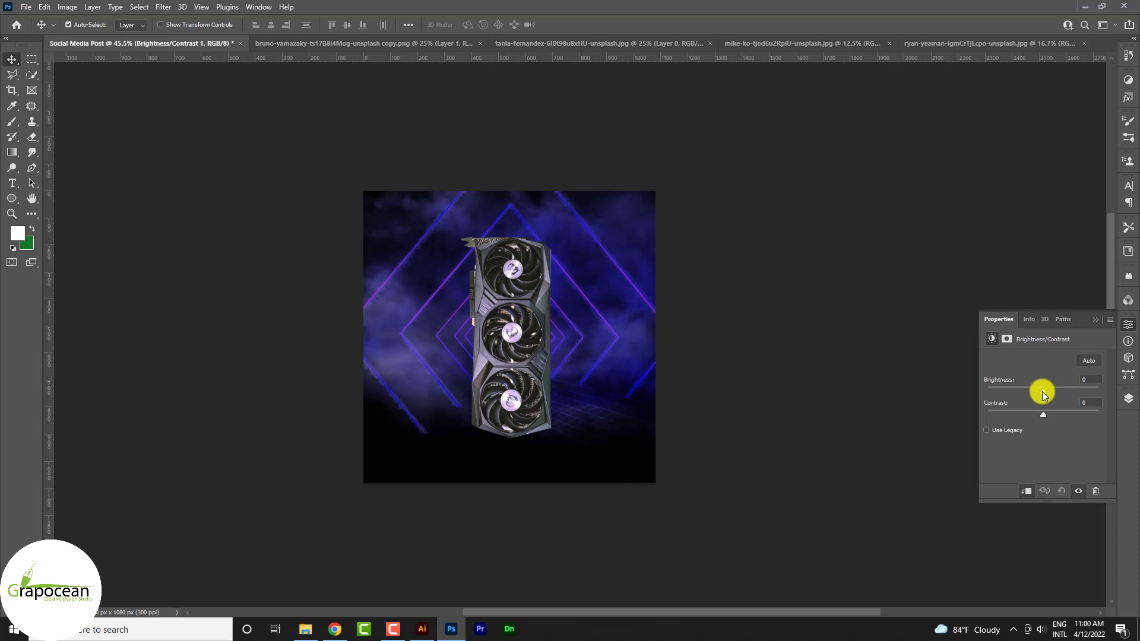
mouse_move(1043, 393)
left_mouse_down()
mouse_move(1000, 393)
mouse_move(1103, 421)
left_mouse_up()
- Ease Brightness/Contrast 1 back to -83 brightness and reselect Hue/Saturation 1
mouse_move(1000, 392)
left_mouse_down()
mouse_move(1036, 394)
mouse_move(1014, 397)
left_mouse_up()
left_click(1129, 399)
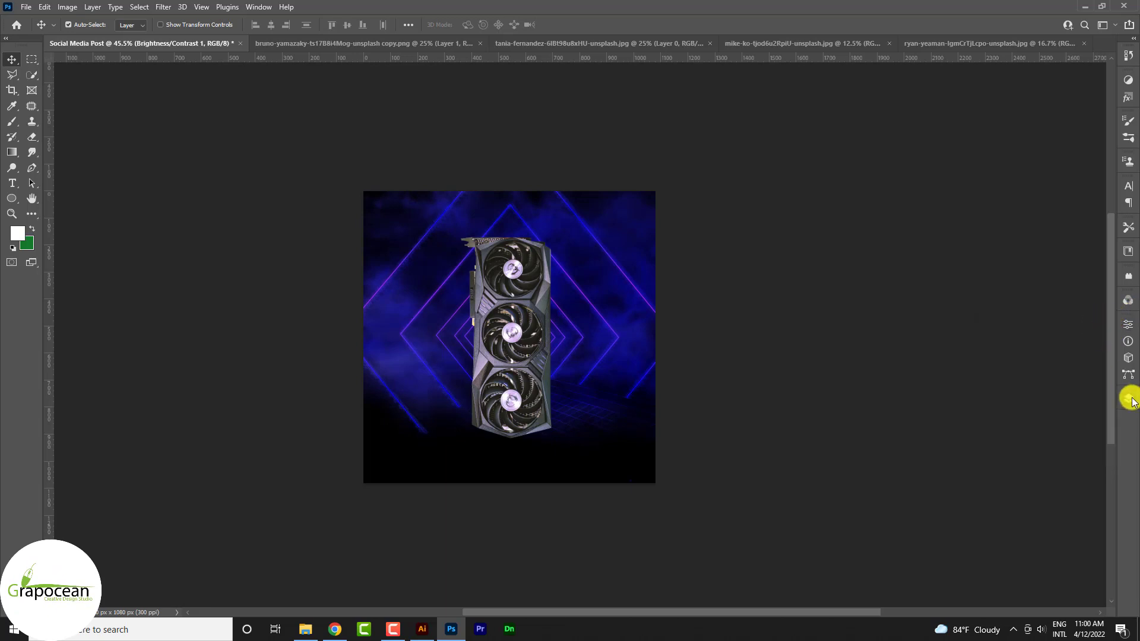
left_click(1008, 534)
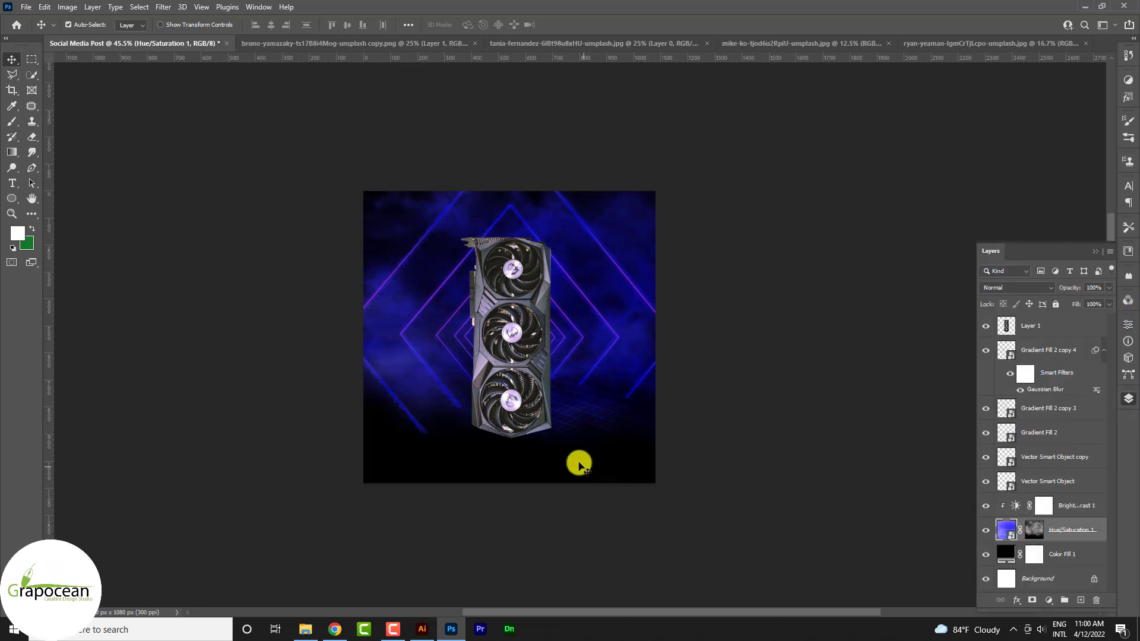
- Set the brush foreground colour to a rich magenta-purple
left_click(11, 121)
left_click(21, 235)
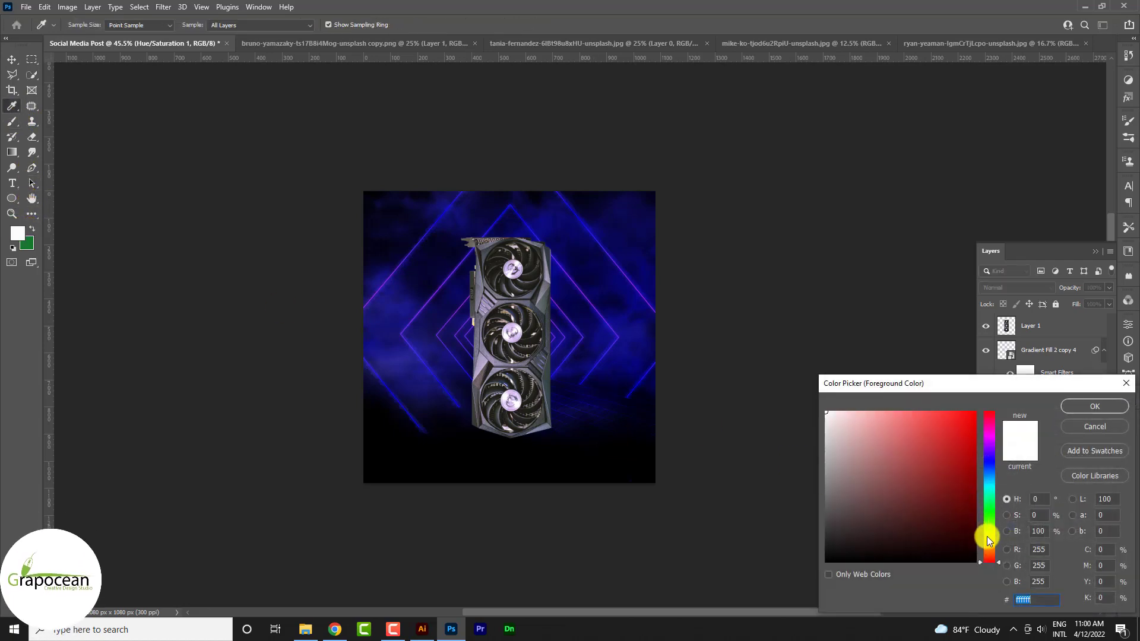
left_click_drag(988, 537, 995, 442)
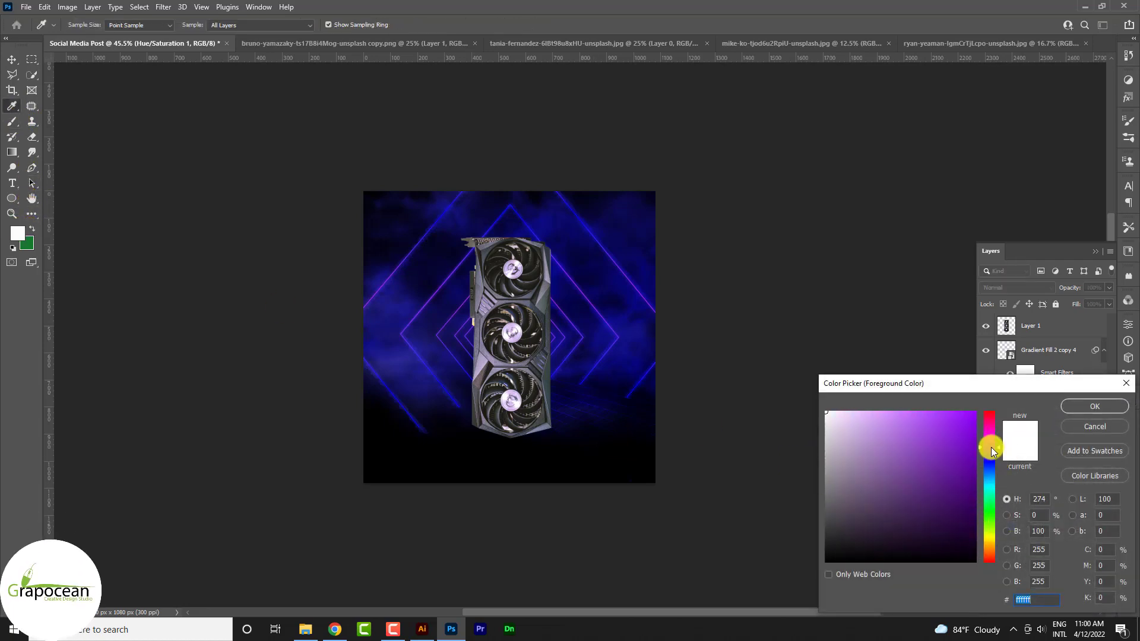
left_click(956, 427)
left_click(1095, 407)
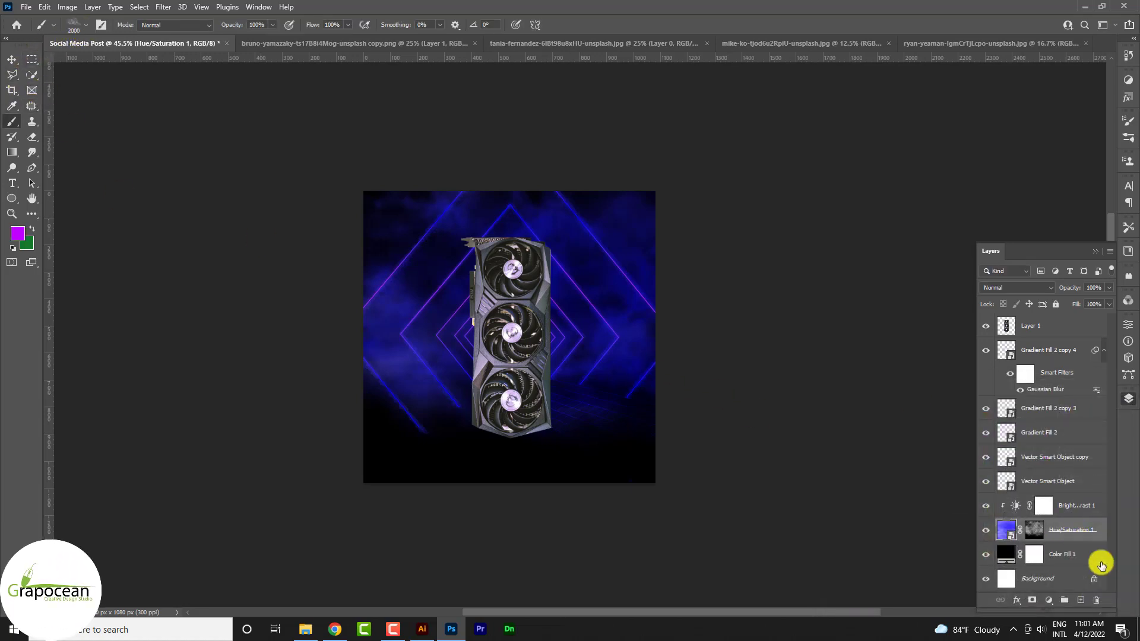
- Add Layer 2 above Brightness/Contrast 1 and place the purple glow at the lower left
left_click(1081, 600)
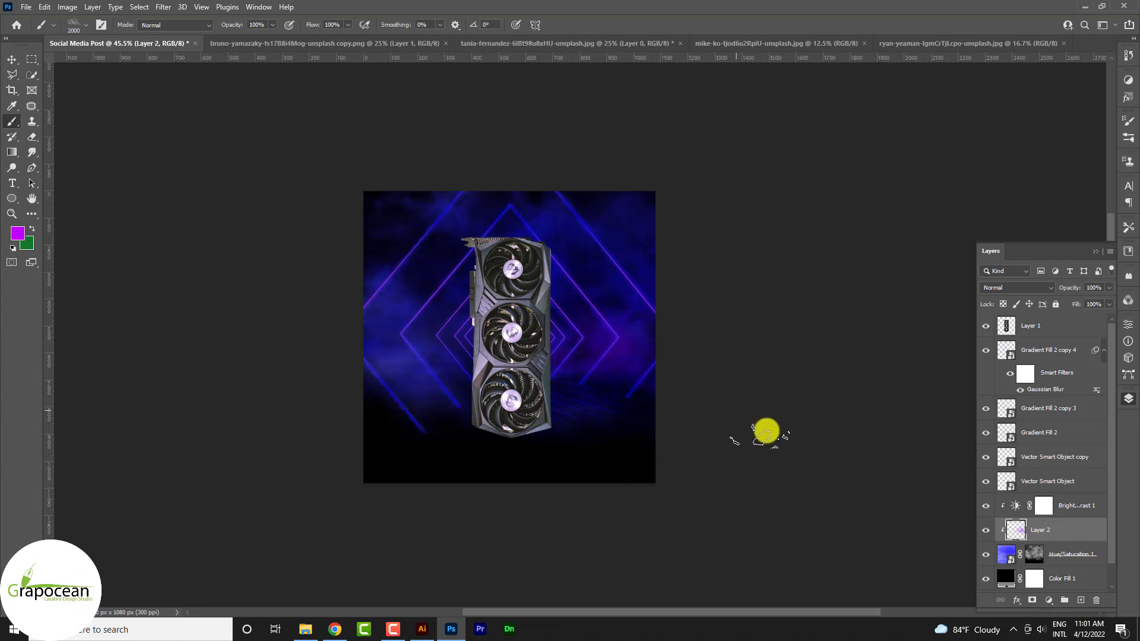
left_click_drag(1060, 537, 1019, 507)
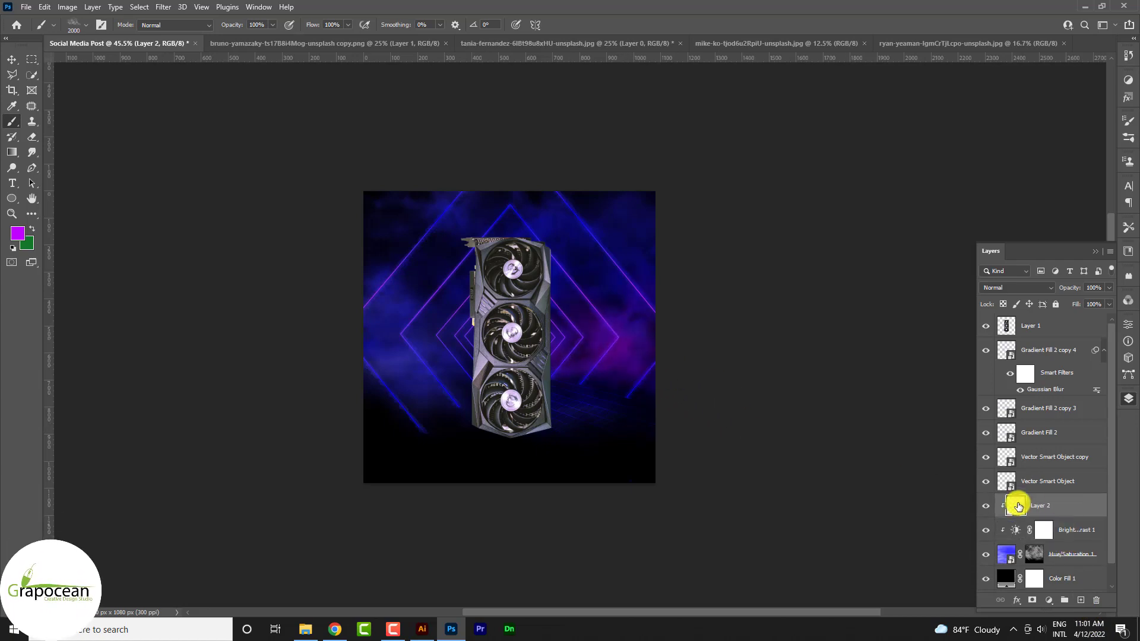
left_click_drag(615, 365, 383, 381)
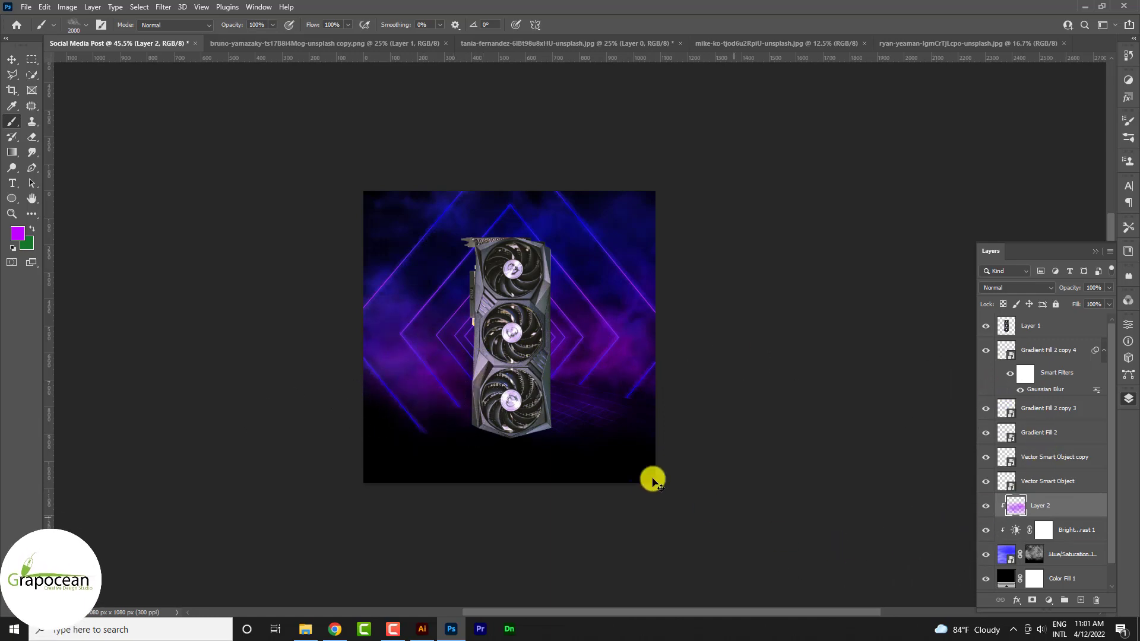
left_click_drag(654, 476, 774, 449)
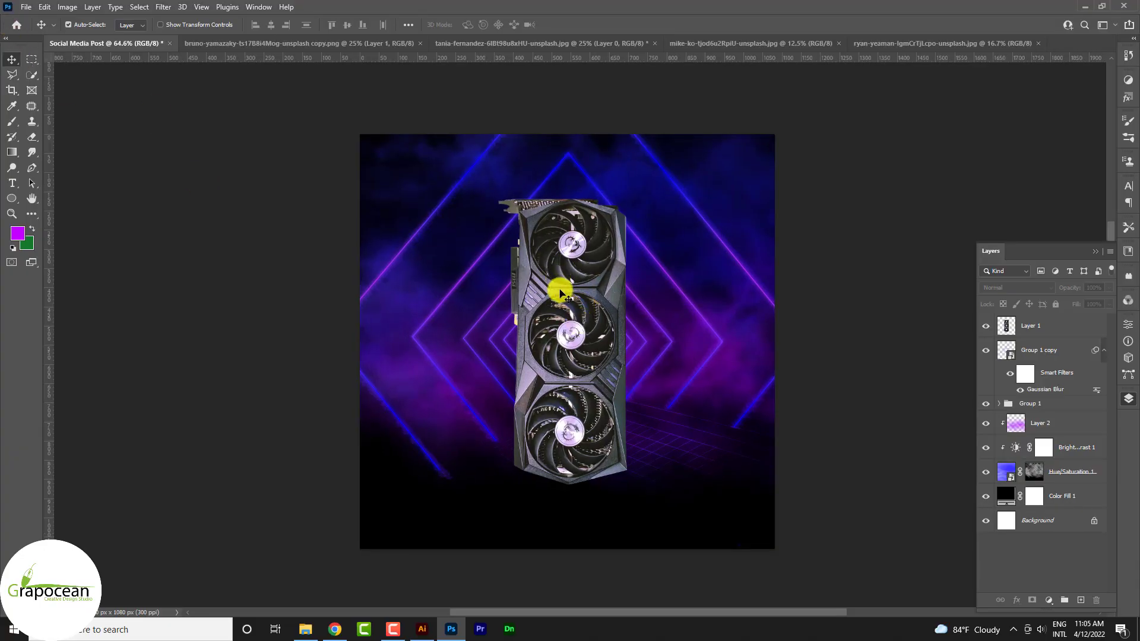
- In Camera Raw on Layer 1, set sharpening 150, noise reduction 35 and colour noise 0
left_click(561, 294)
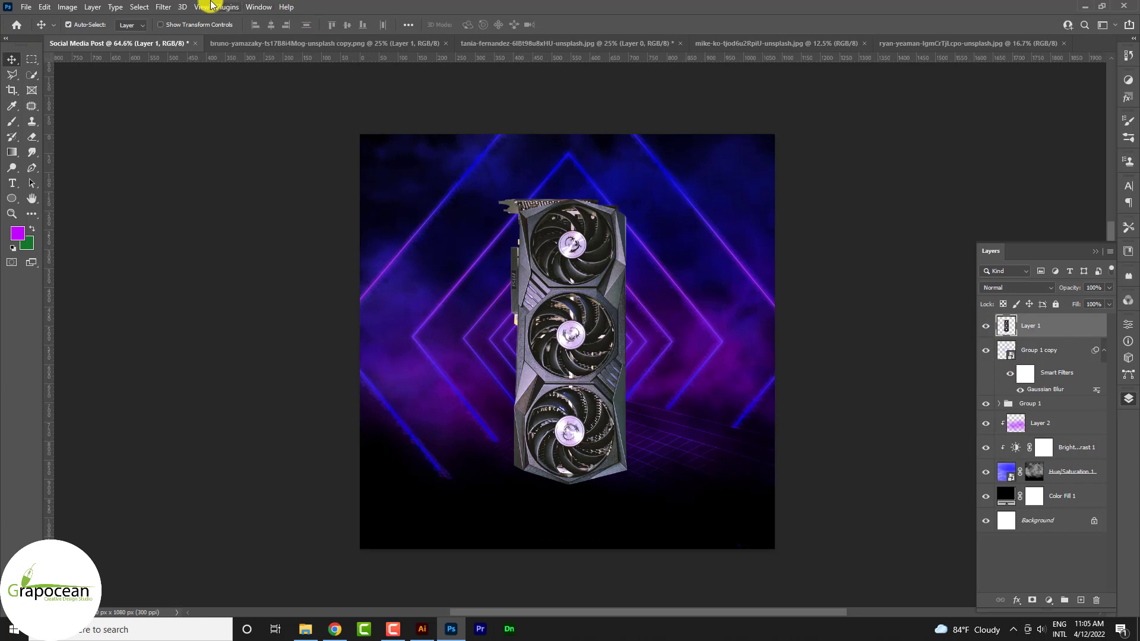
left_click(163, 7)
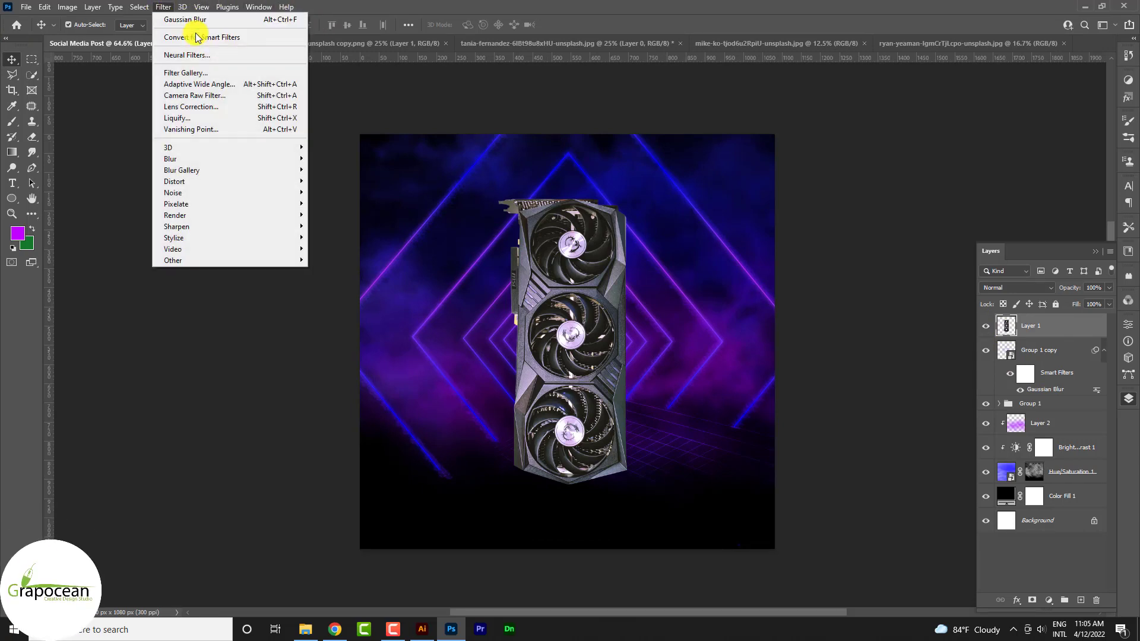
left_click(667, 360)
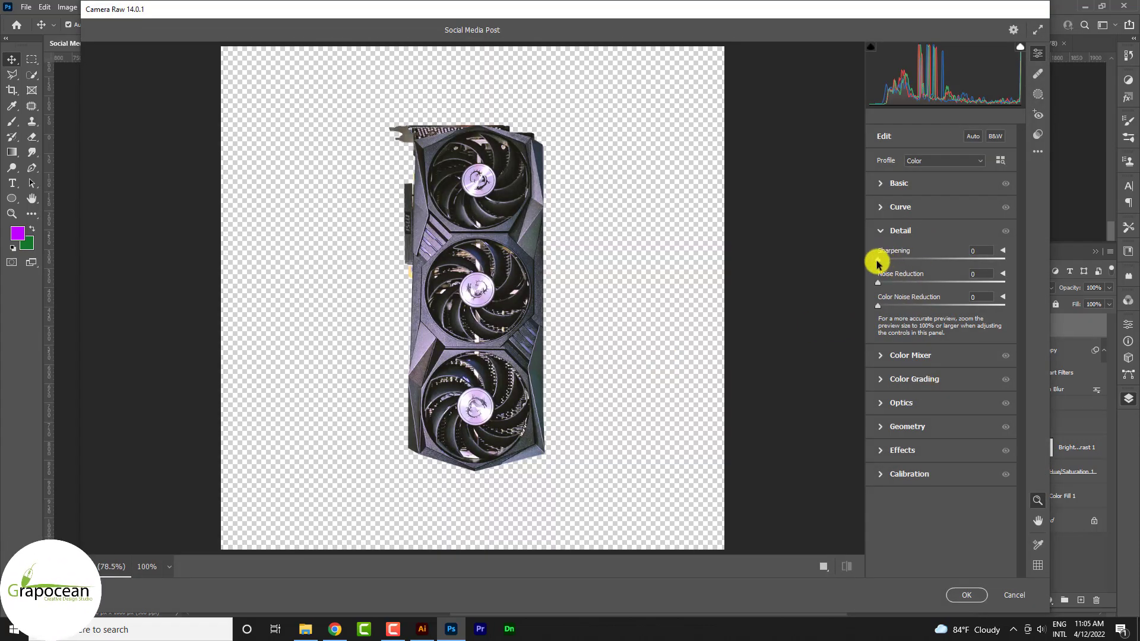
left_click_drag(878, 260, 926, 259)
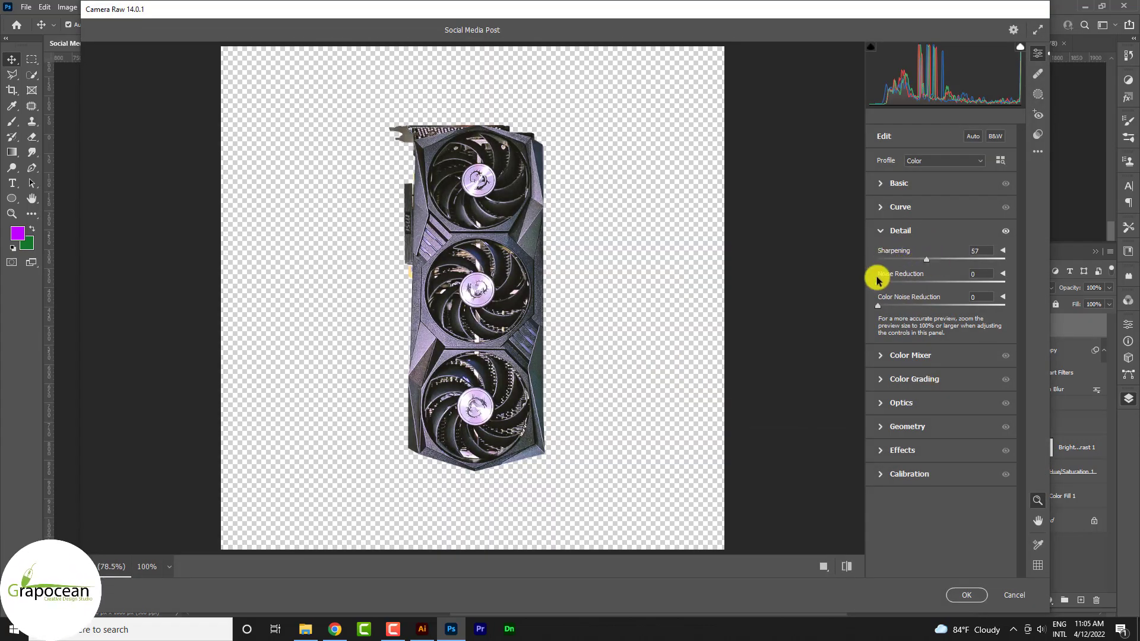
mouse_move(971, 292)
left_mouse_down()
mouse_move(893, 291)
mouse_move(934, 293)
mouse_move(910, 293)
left_mouse_up()
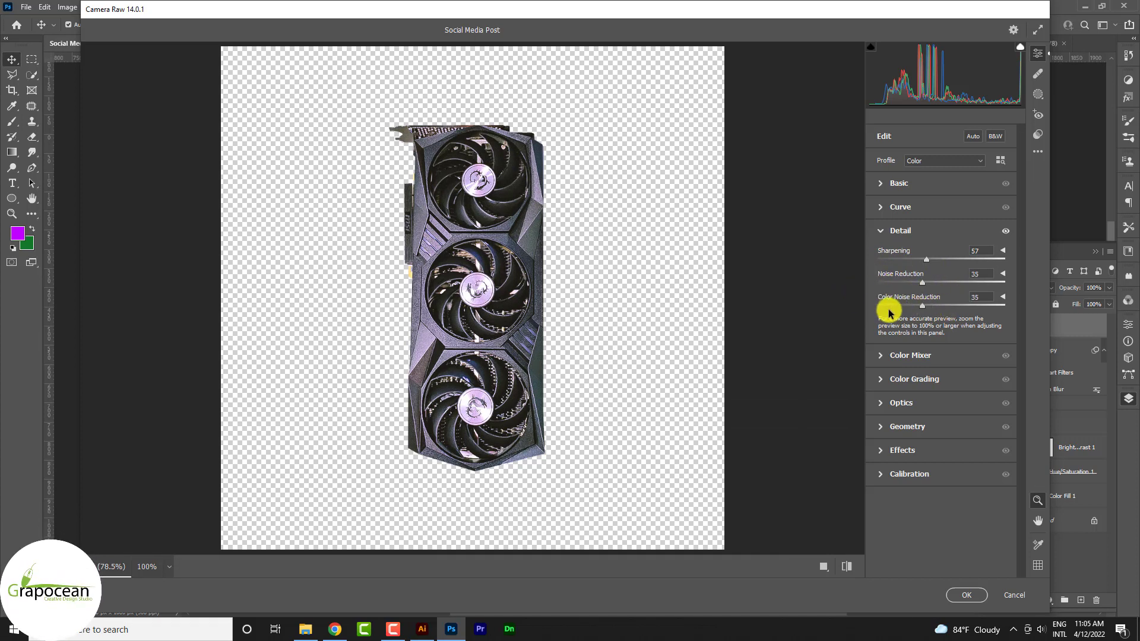
double_click(889, 308)
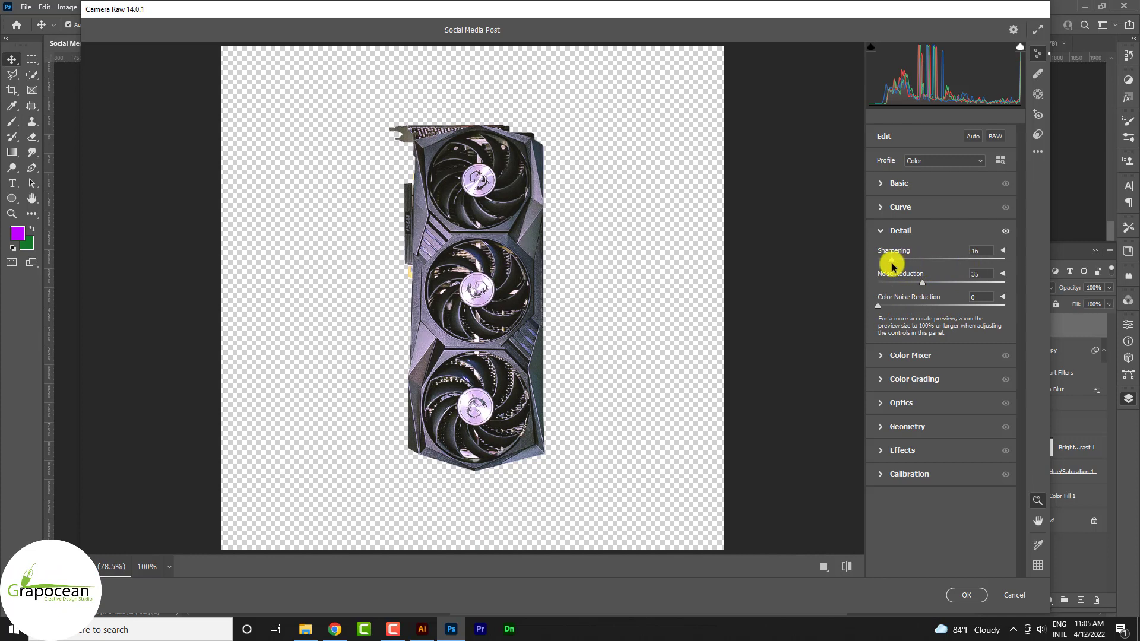
left_click(920, 259)
- Lower exposure to -0.50 with contrast +42 and apply the Camera Raw filter
left_click(883, 184)
mouse_move(943, 276)
left_mouse_down()
mouse_move(927, 277)
mouse_move(968, 297)
left_mouse_up()
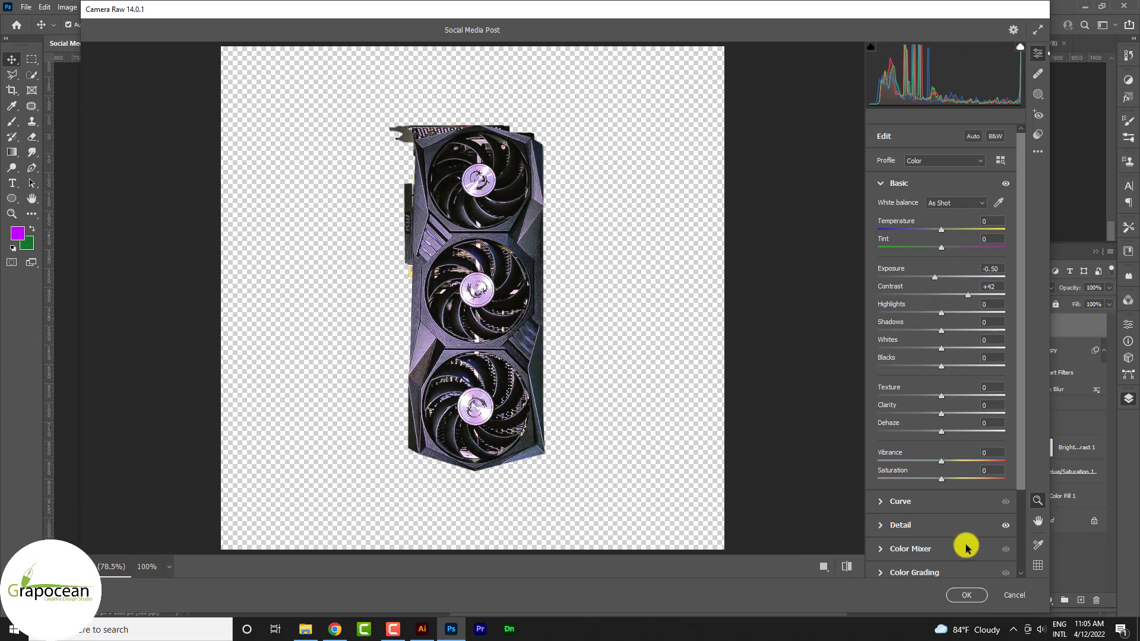
left_click(967, 595)
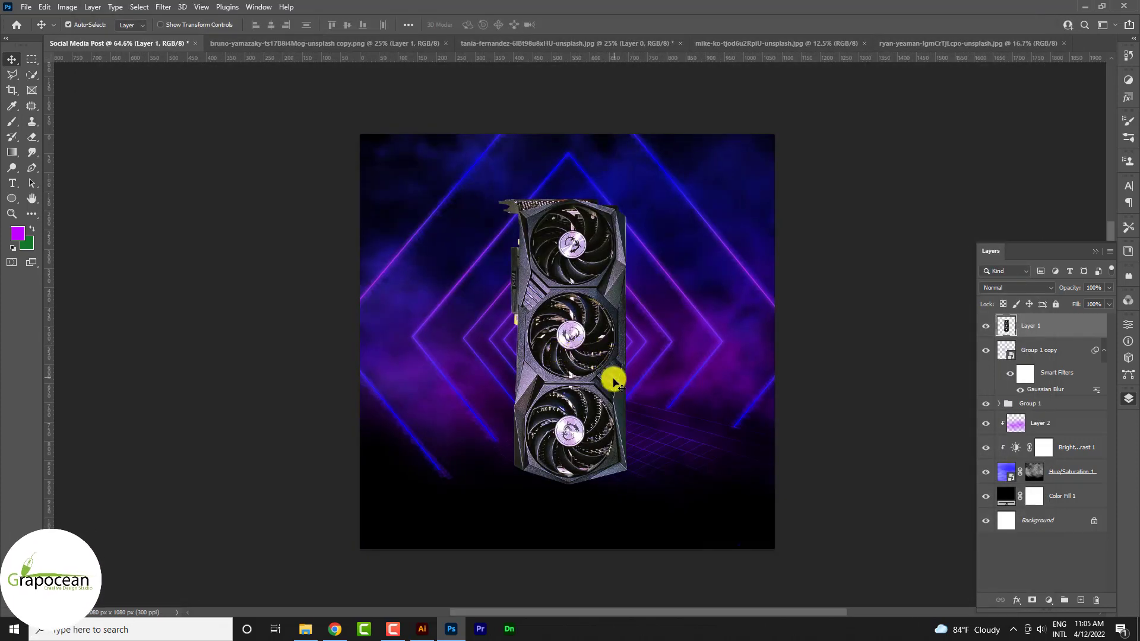
- Add a strongly darkening, high-contrast Brightness/Contrast 2 layer clipped to Layer 1
scroll(670, 440, "up", 2)
scroll(670, 436, "up", 2)
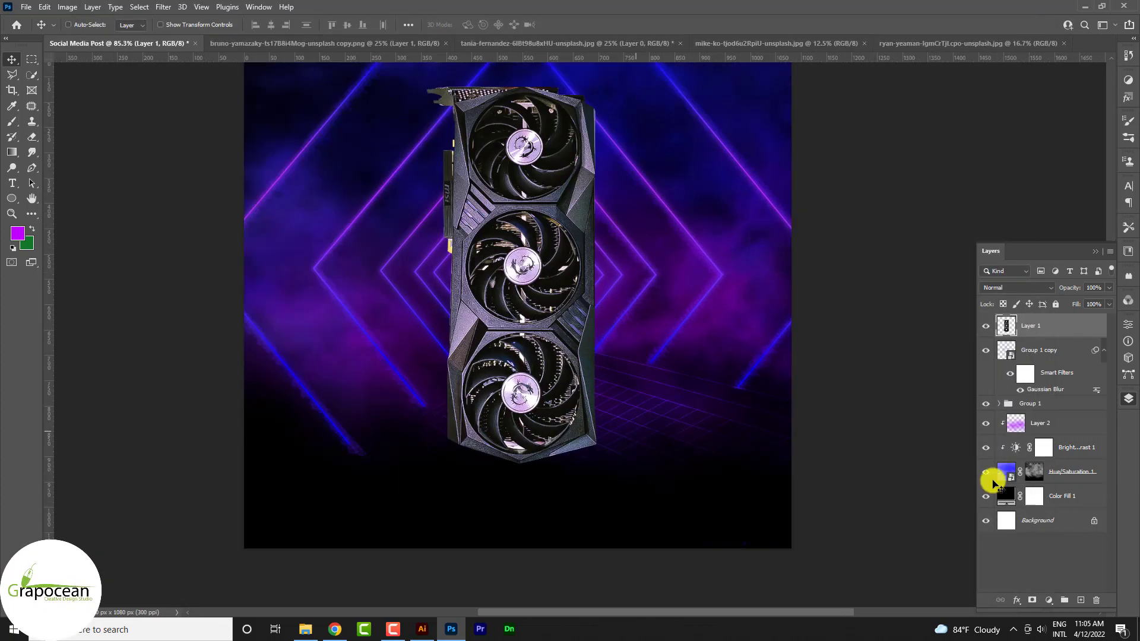
left_click(1050, 602)
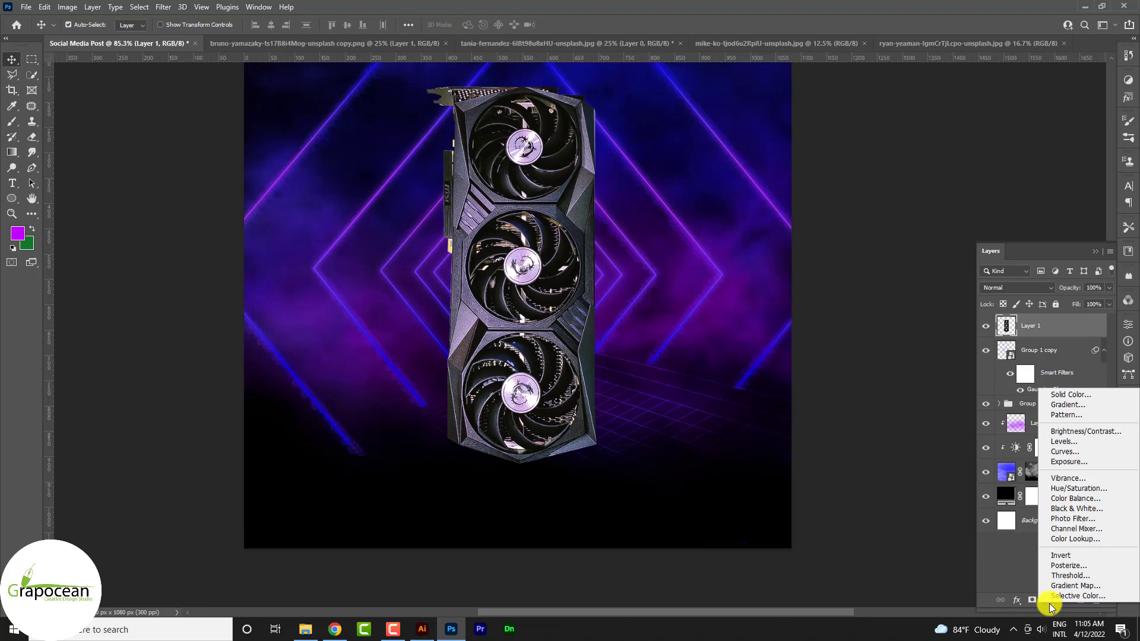
left_click(1087, 431)
mouse_move(1049, 390)
left_mouse_down()
mouse_move(1005, 392)
mouse_move(1116, 422)
left_mouse_up()
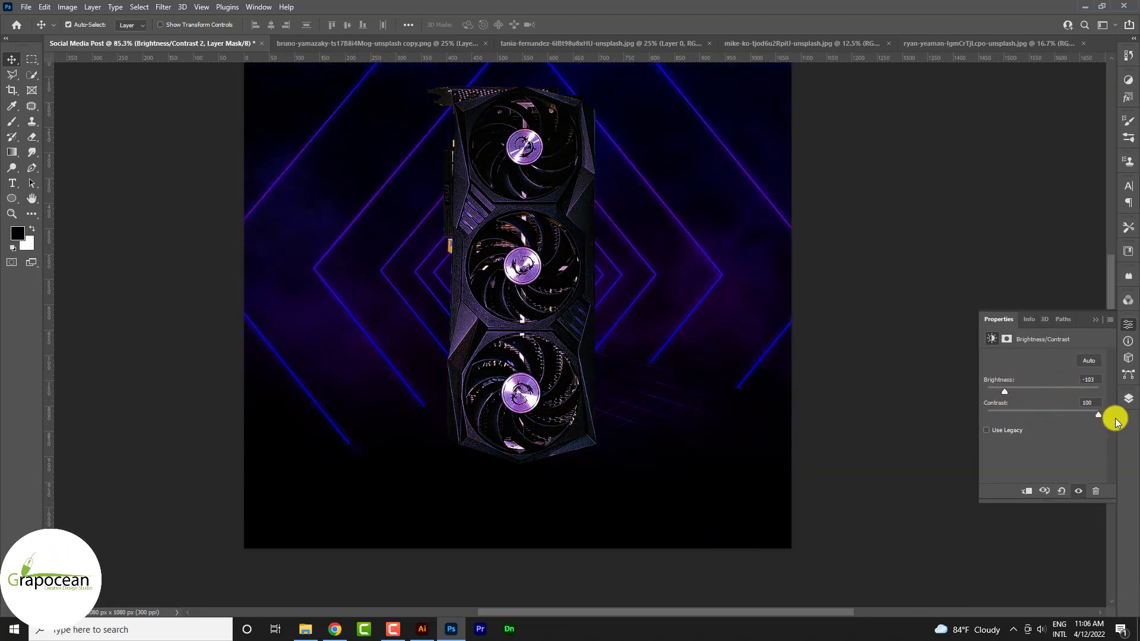
left_click(1129, 399)
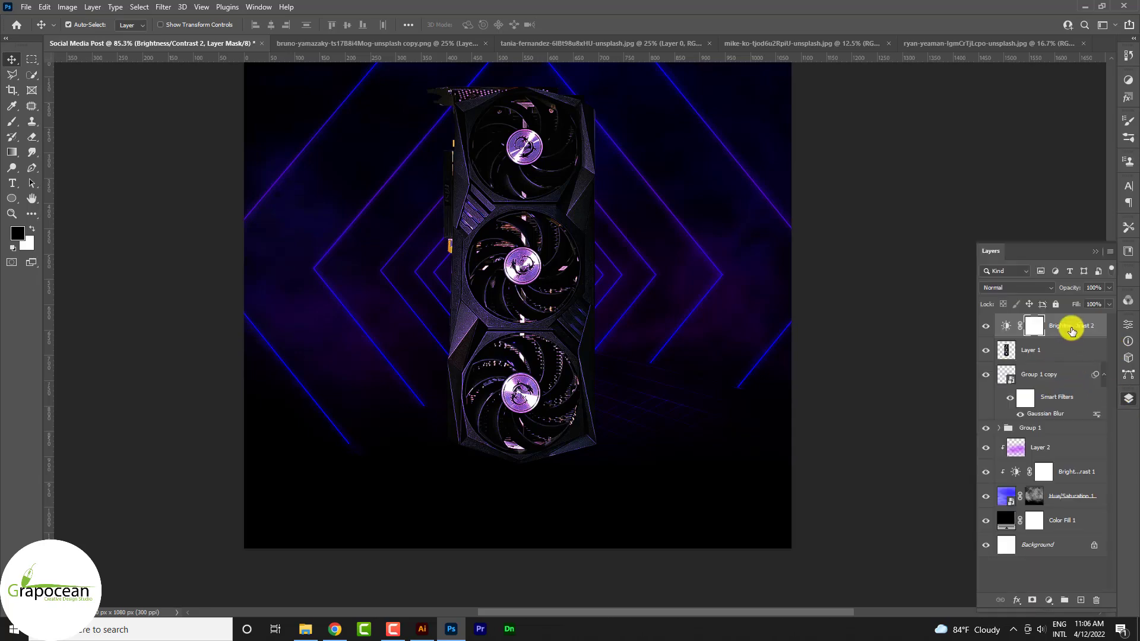
right_click(1072, 331)
left_click(1021, 333)
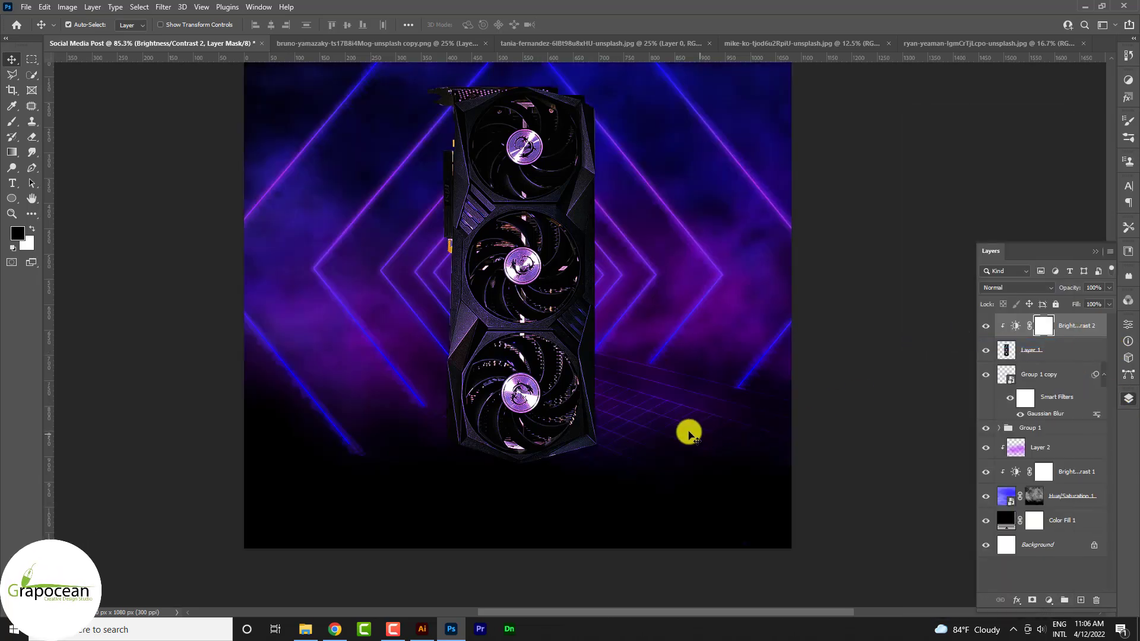
- Choose the Soft Round brush from the General Brushes set
left_click(541, 268)
right_click(12, 121)
left_click(59, 119)
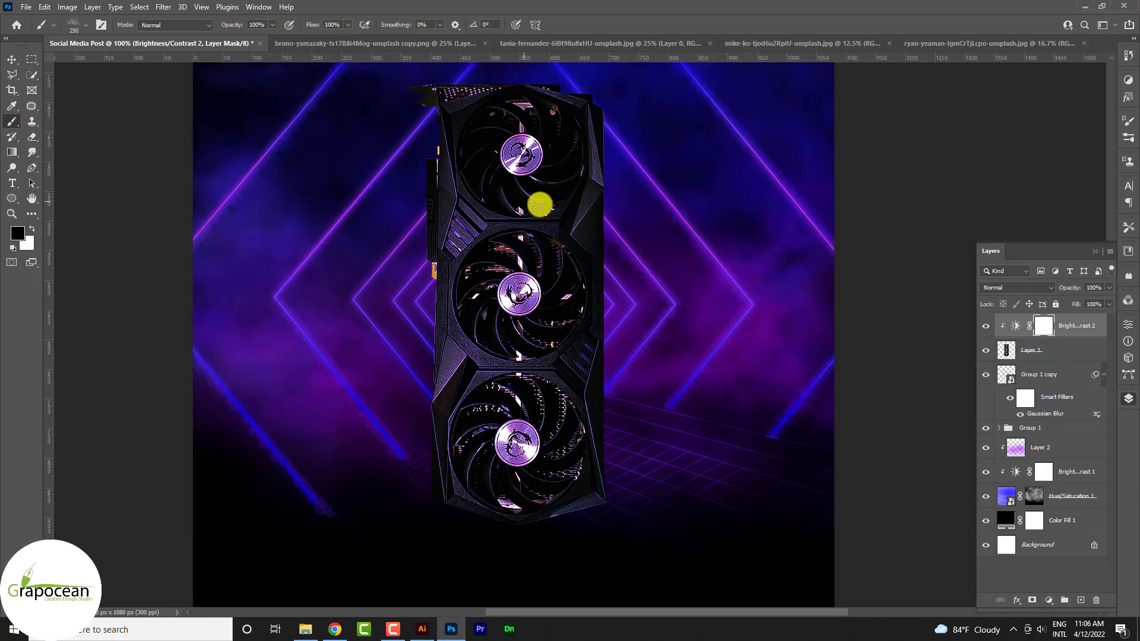
left_click(86, 25)
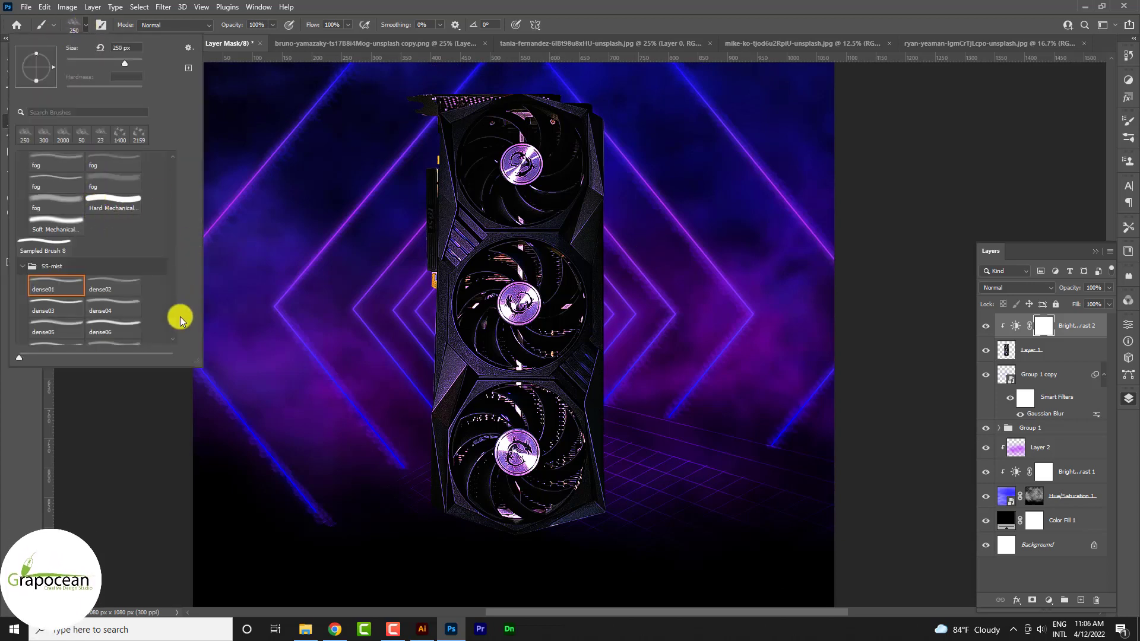
scroll(171, 177, "up", 10)
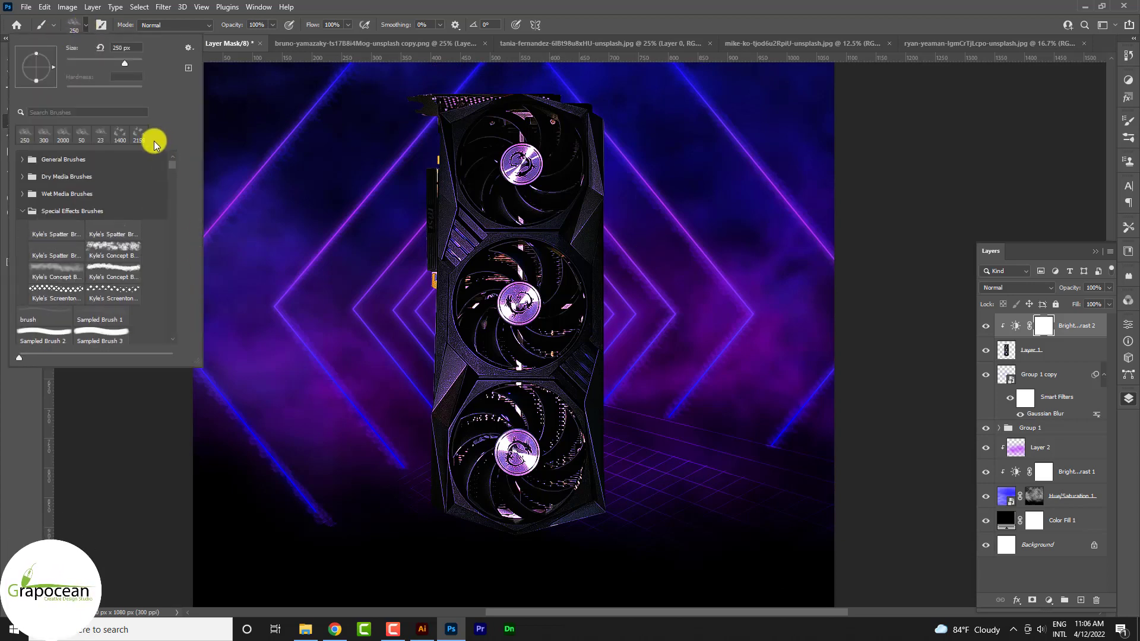
left_click(23, 160)
left_click(55, 180)
left_click(624, 178)
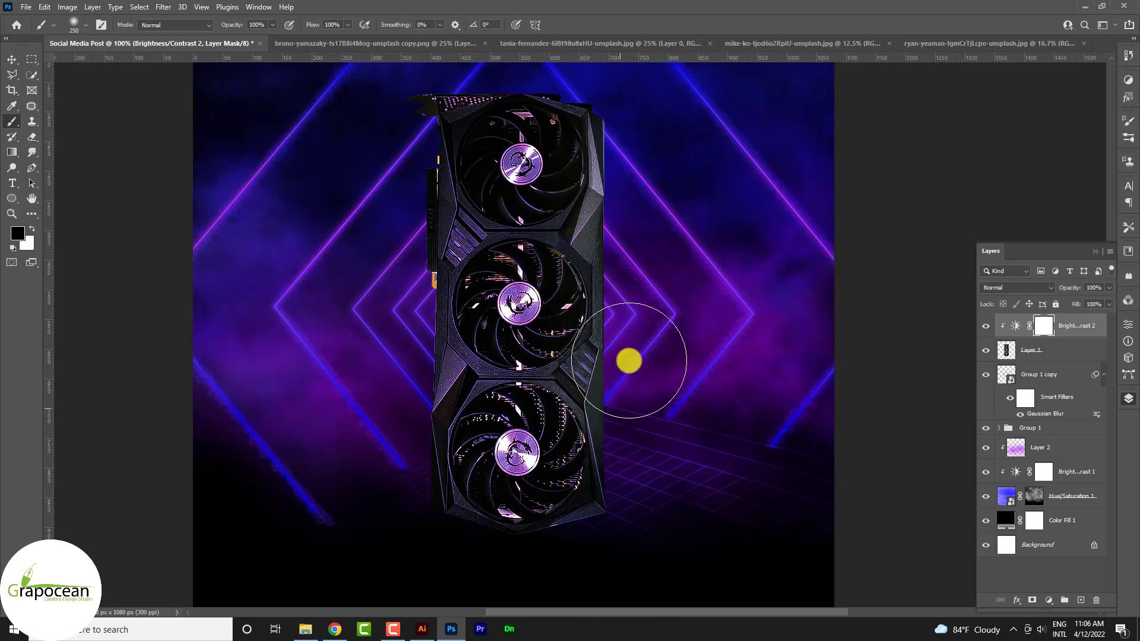
scroll(637, 342, "down", 3)
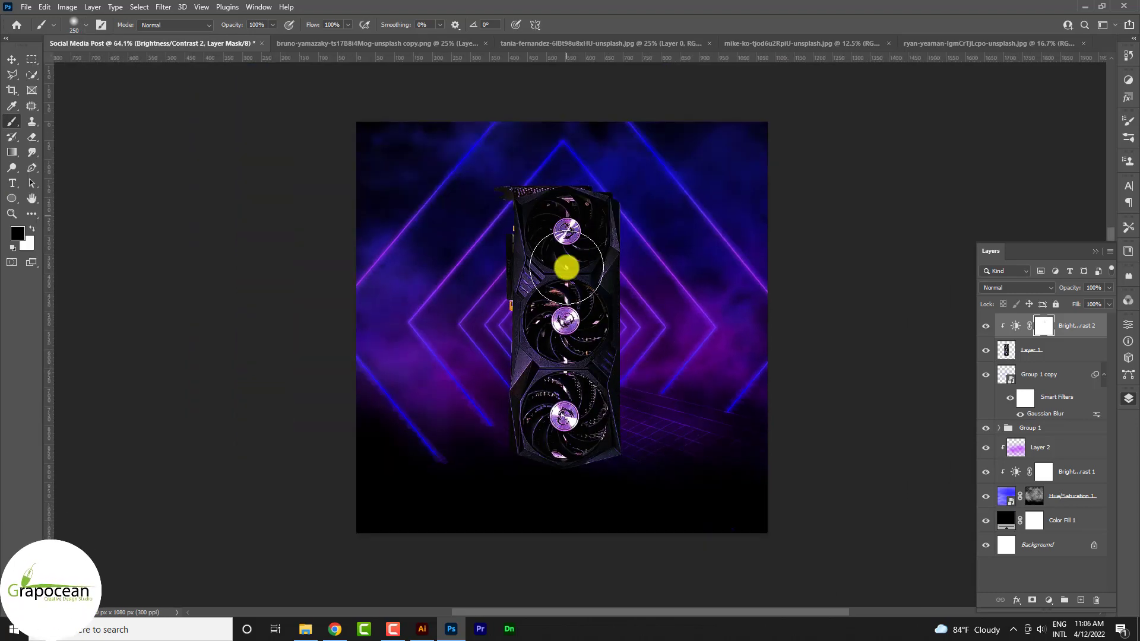
- Paint the adjustment mask over the card's centre, middle and right edge to restore brightness there
key("ctrl+z")
key("bracketleft")
key("bracketleft")
key("bracketleft")
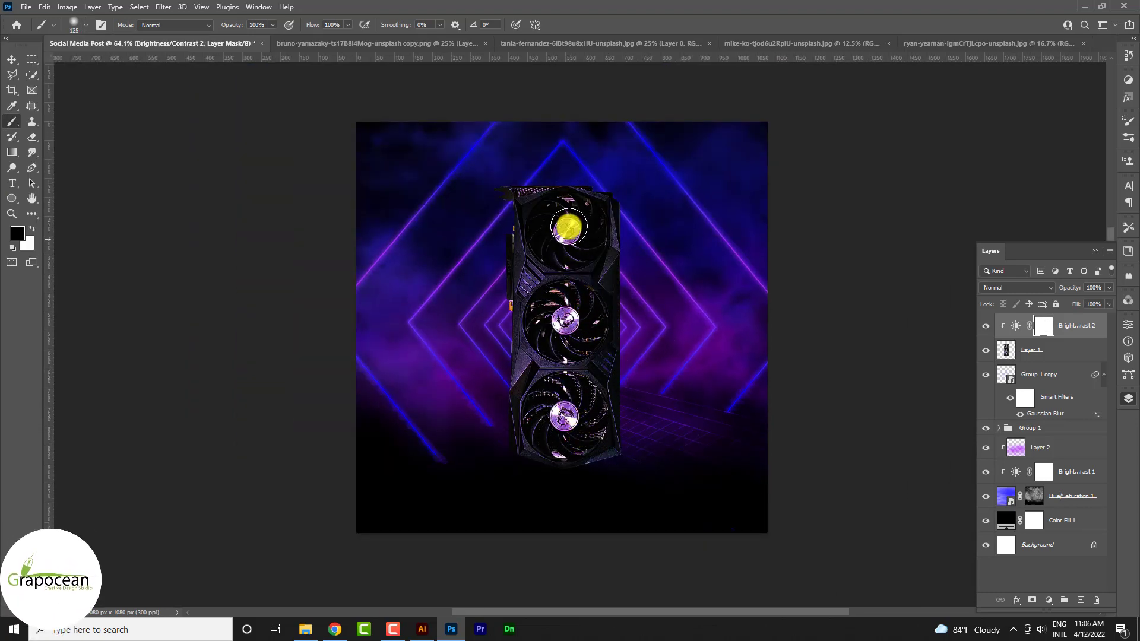
mouse_move(573, 211)
left_mouse_down()
mouse_move(560, 432)
mouse_move(573, 212)
left_mouse_up()
key("bracketright")
left_click_drag(552, 269, 565, 467)
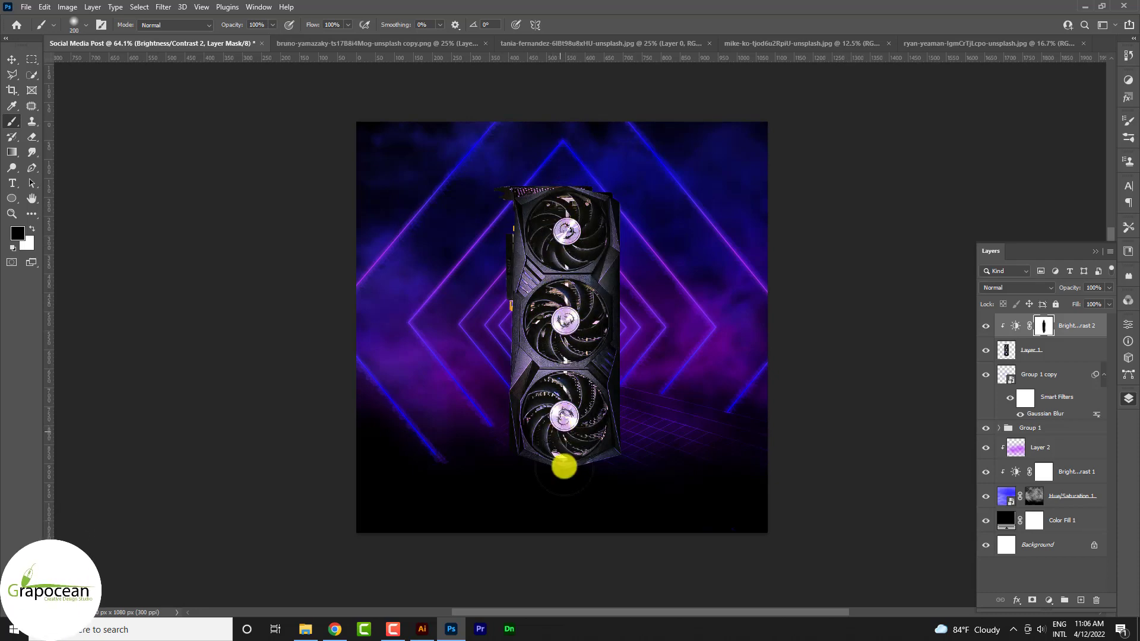
left_click(529, 206)
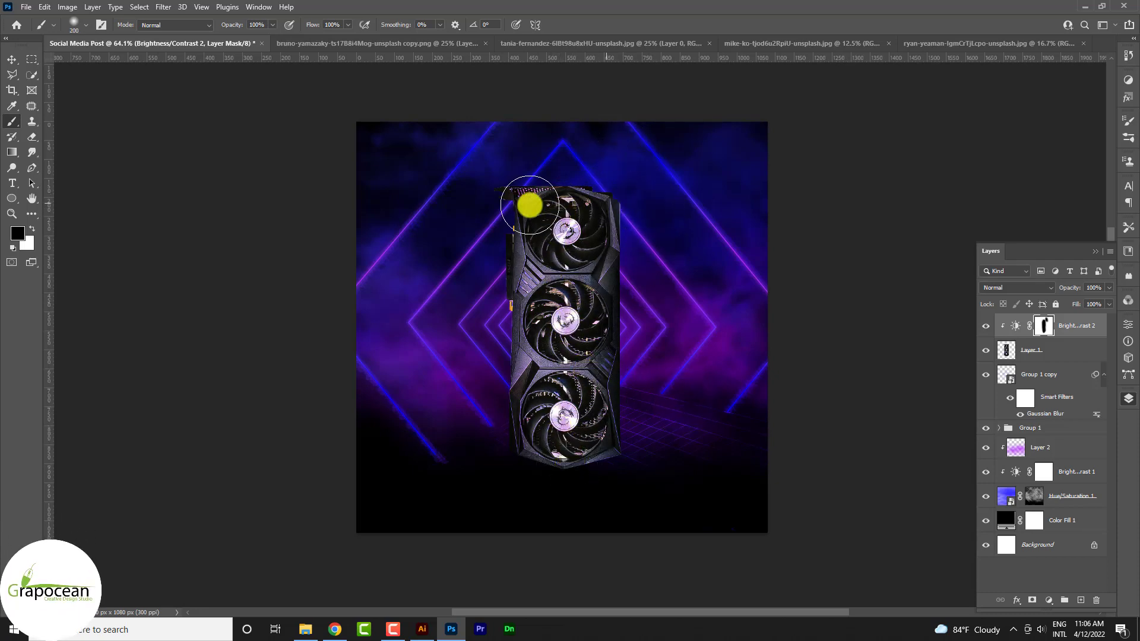
mouse_move(473, 350)
left_mouse_down()
mouse_move(496, 285)
mouse_move(542, 321)
mouse_move(554, 361)
left_mouse_up()
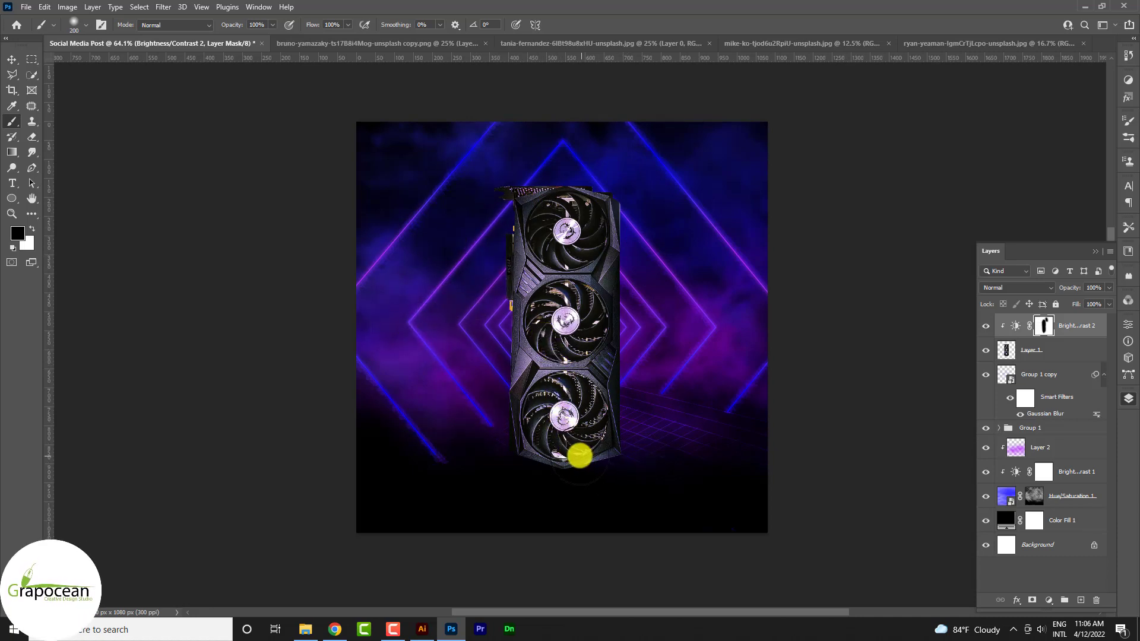
left_click_drag(629, 443, 640, 202)
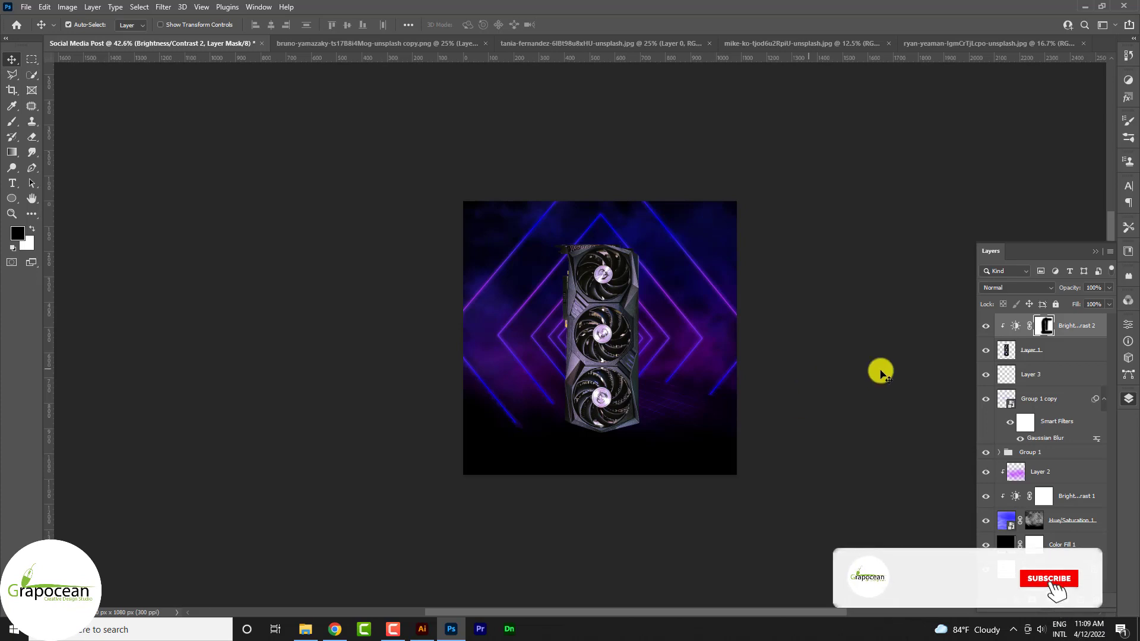
- Duplicate Hue/Saturation 1, trial-reshape the copy, then cancel that transform
left_click(1069, 526)
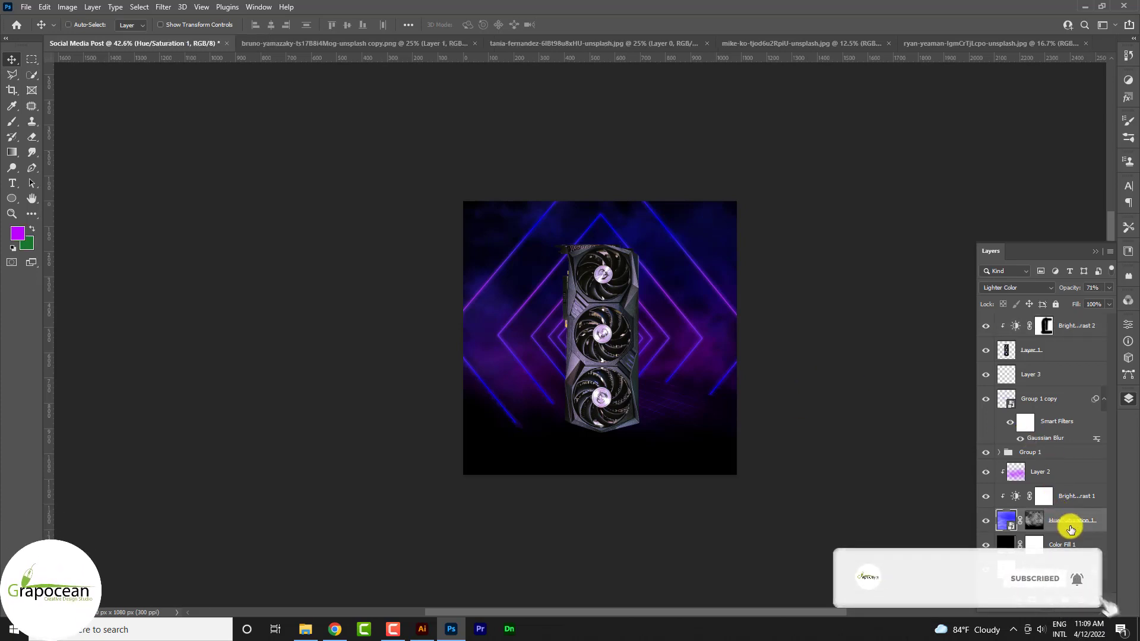
key("ctrl+j")
key("ctrl+t")
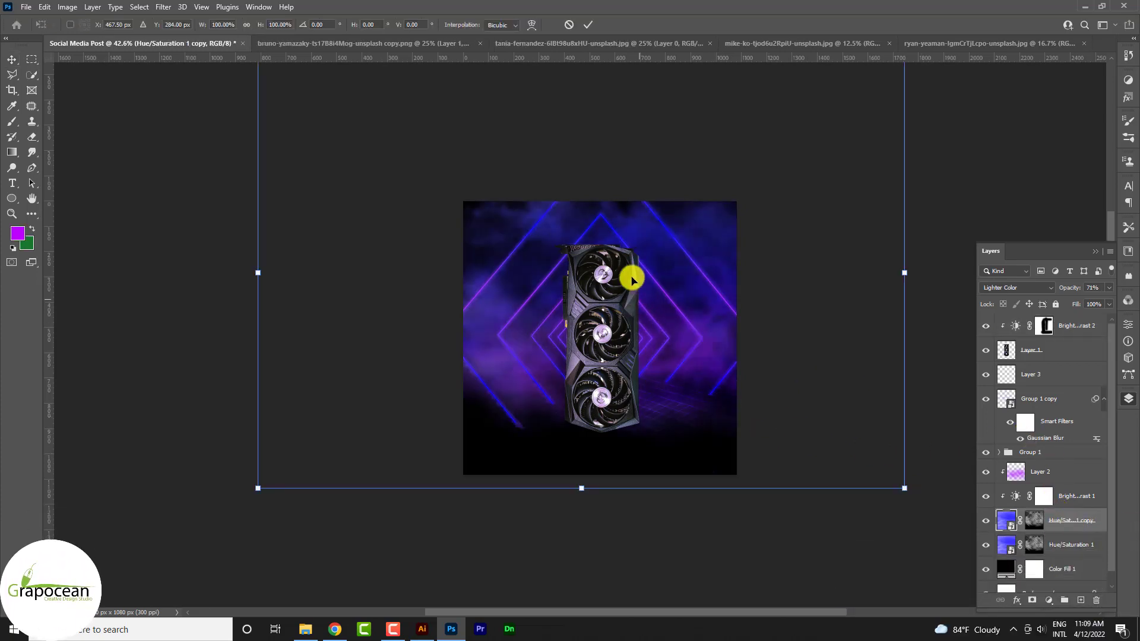
scroll(637, 300, "down", 3)
left_click_drag(612, 183, 614, 311)
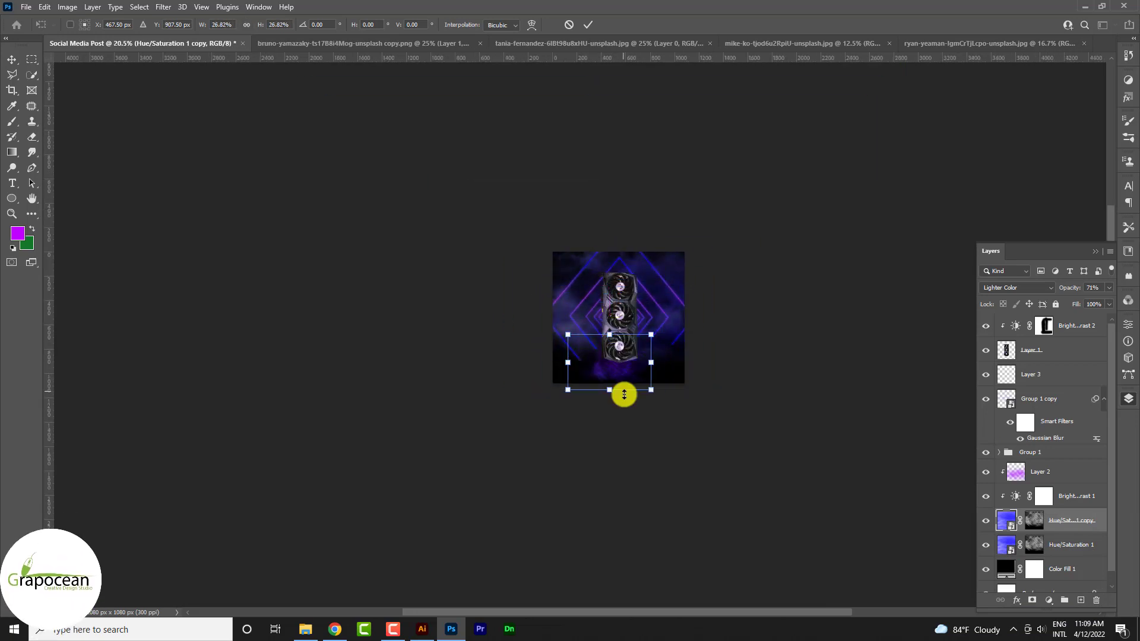
scroll(624, 392, "up", 2)
left_click_drag(509, 401, 493, 372)
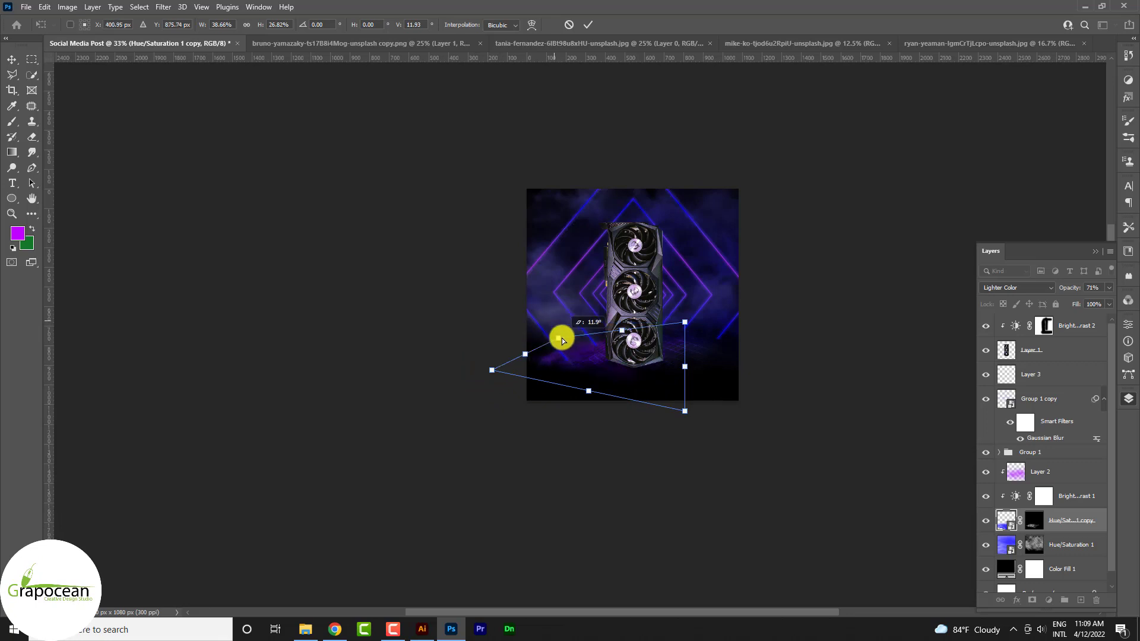
left_click(569, 24)
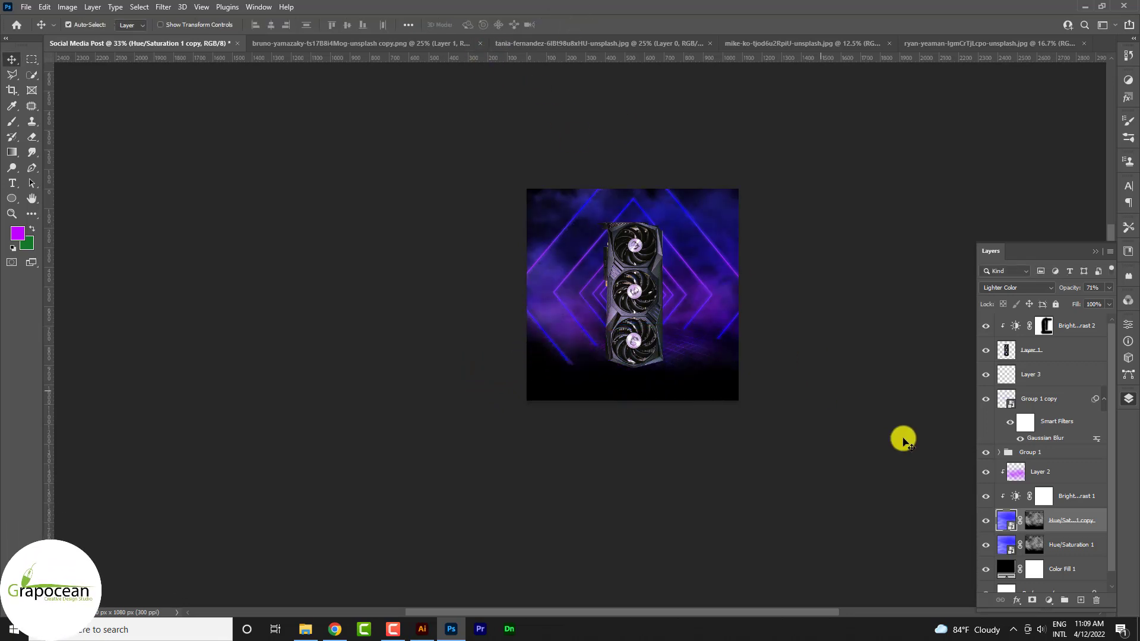
- Distort the original Hue/Saturation 1 into a trapezoid floor beneath the graphics card
left_click(1065, 550)
key("ctrl+t")
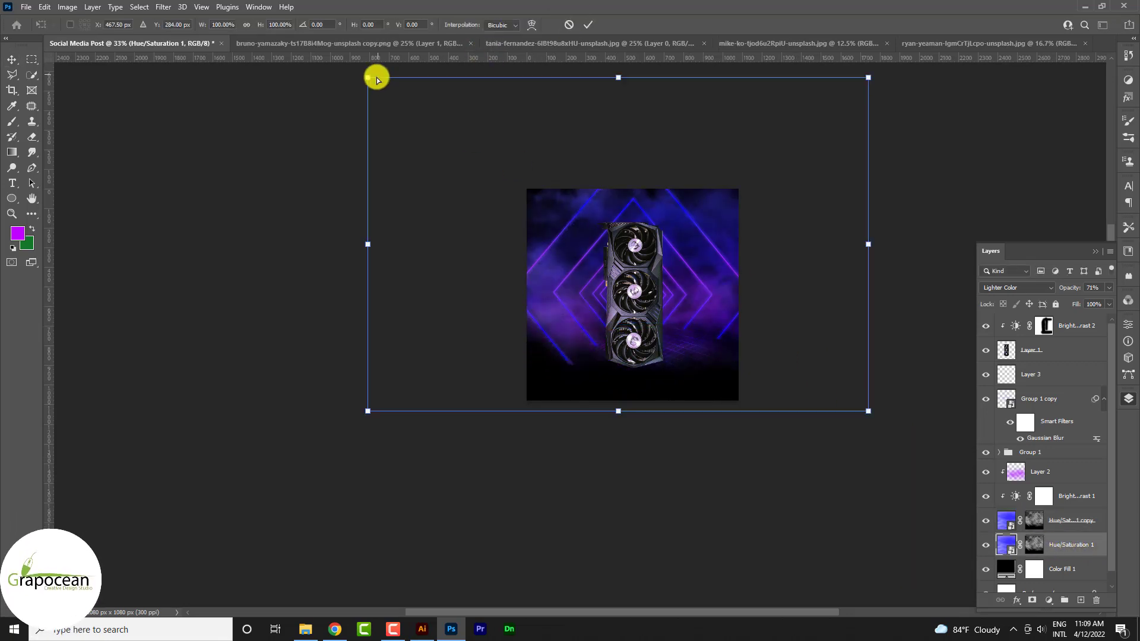
mouse_move(373, 77)
left_mouse_down()
mouse_move(474, 336)
mouse_move(465, 348)
left_mouse_up()
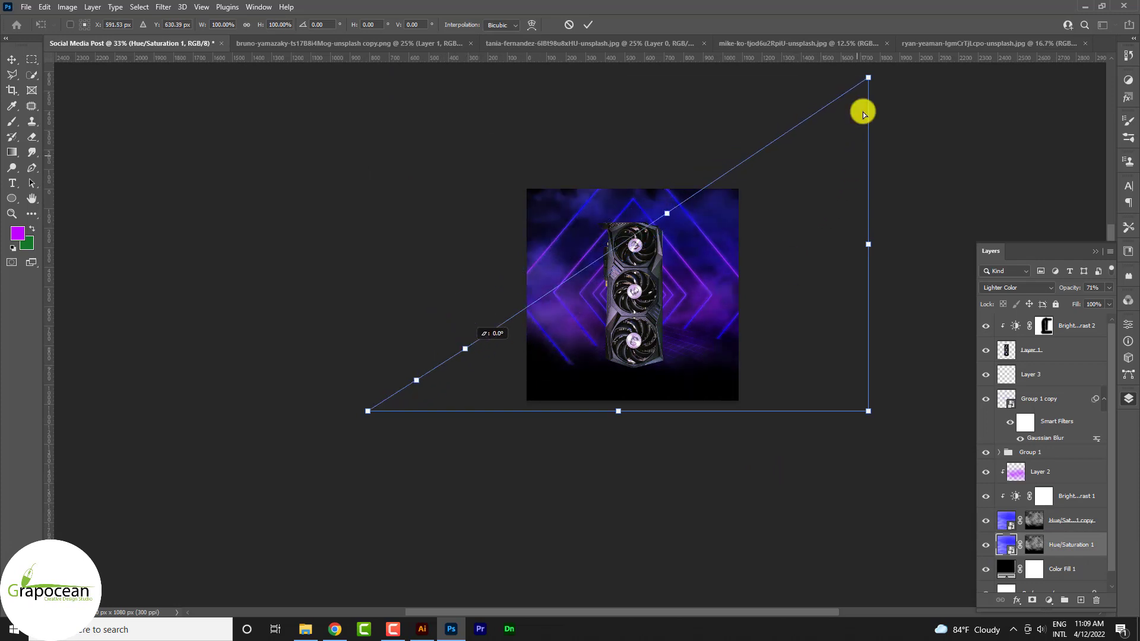
left_click_drag(868, 82, 687, 339)
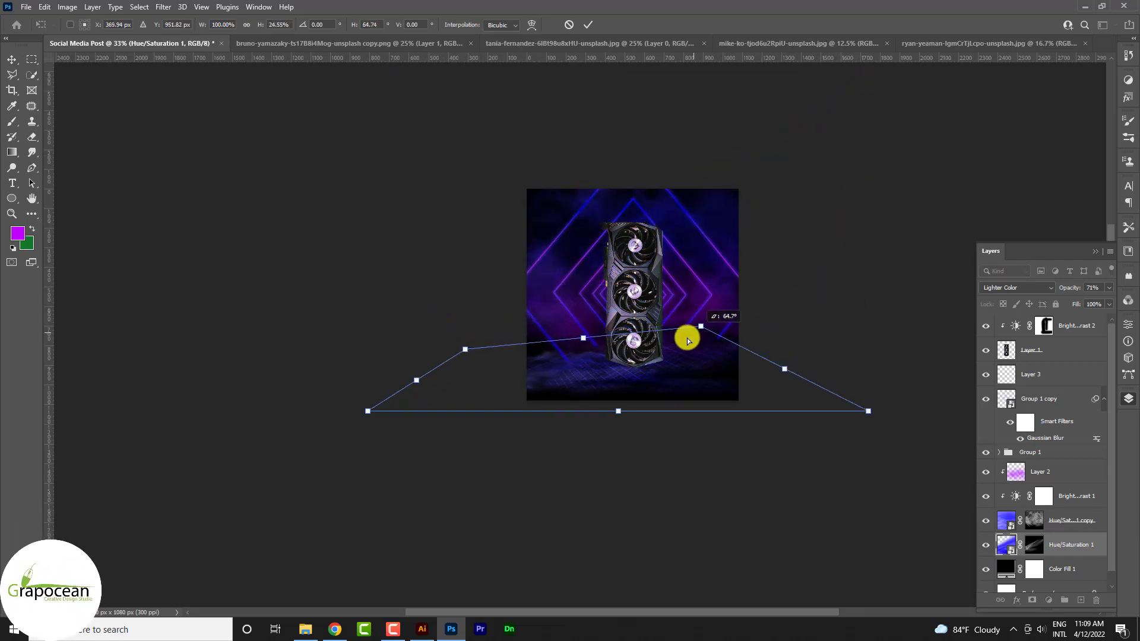
mouse_move(622, 355)
left_mouse_down()
mouse_move(667, 348)
mouse_move(625, 363)
mouse_move(610, 348)
left_mouse_up()
scroll(600, 392, "up", 2)
scroll(687, 372, "down", 2)
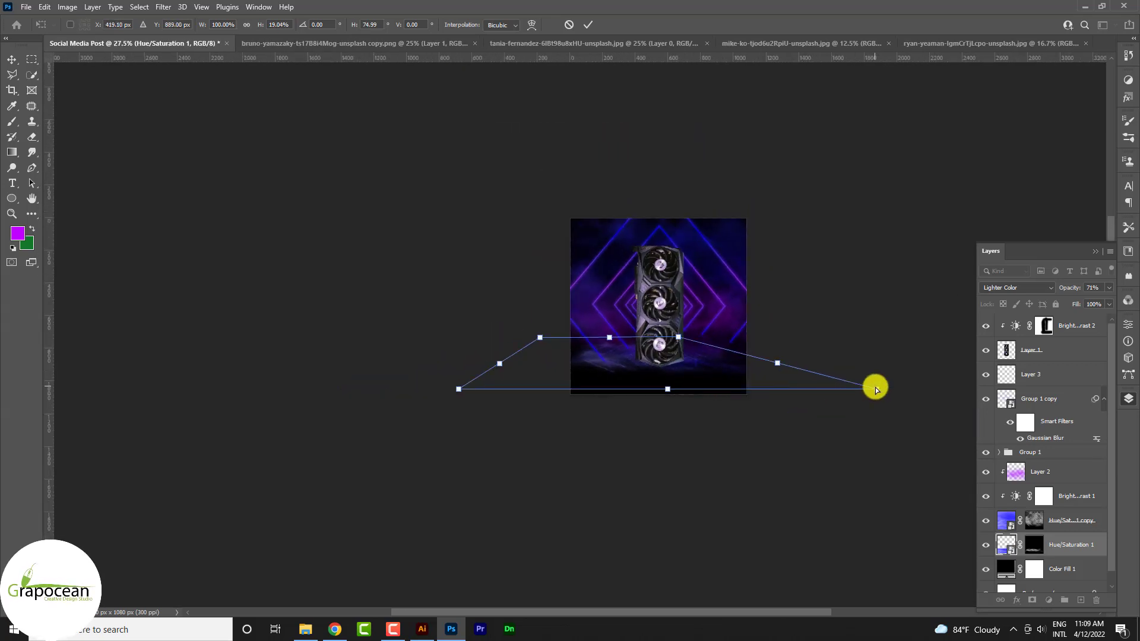
left_click_drag(875, 389, 652, 350)
scroll(657, 366, "up", 4)
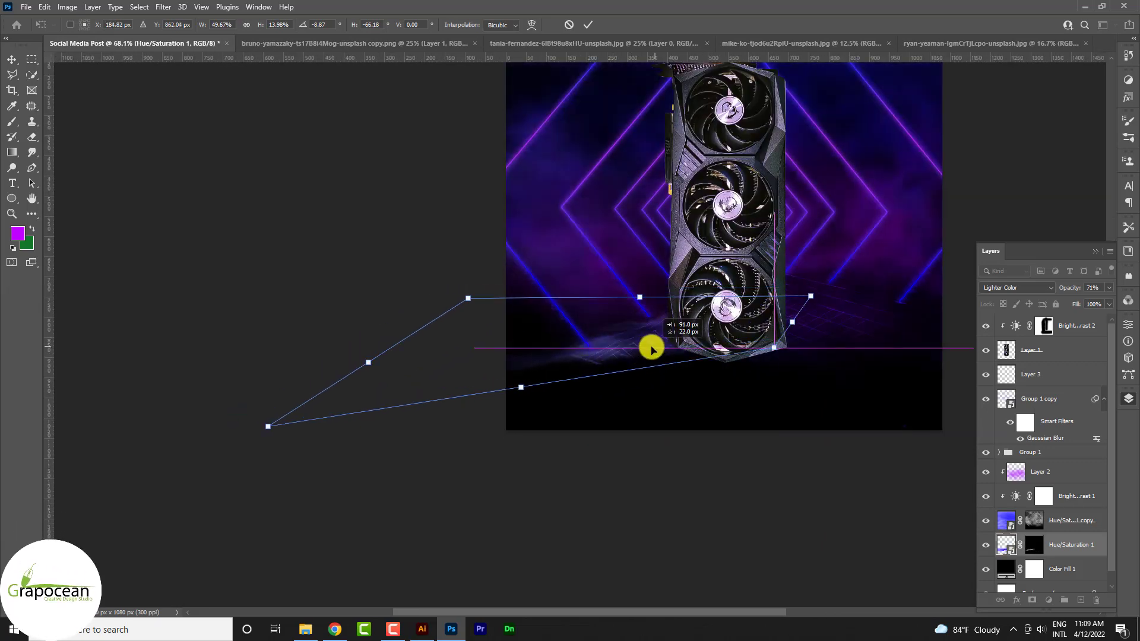
- Commit the perspective floor and shift the graphics card to the left
left_click(12, 59)
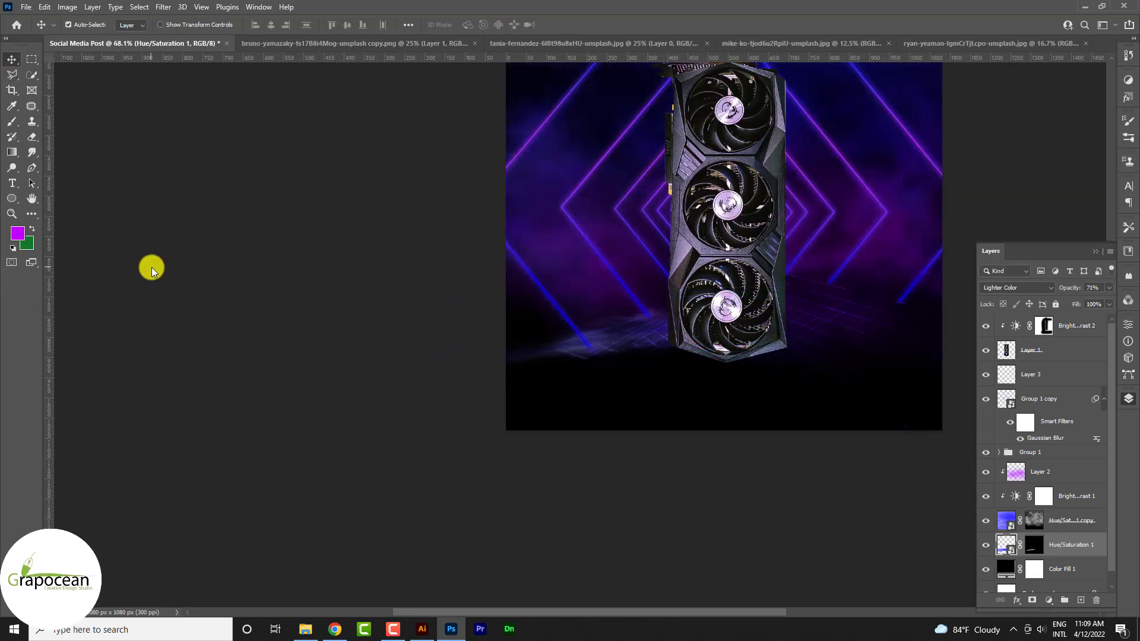
left_click(152, 270)
scroll(730, 374, "down", 3)
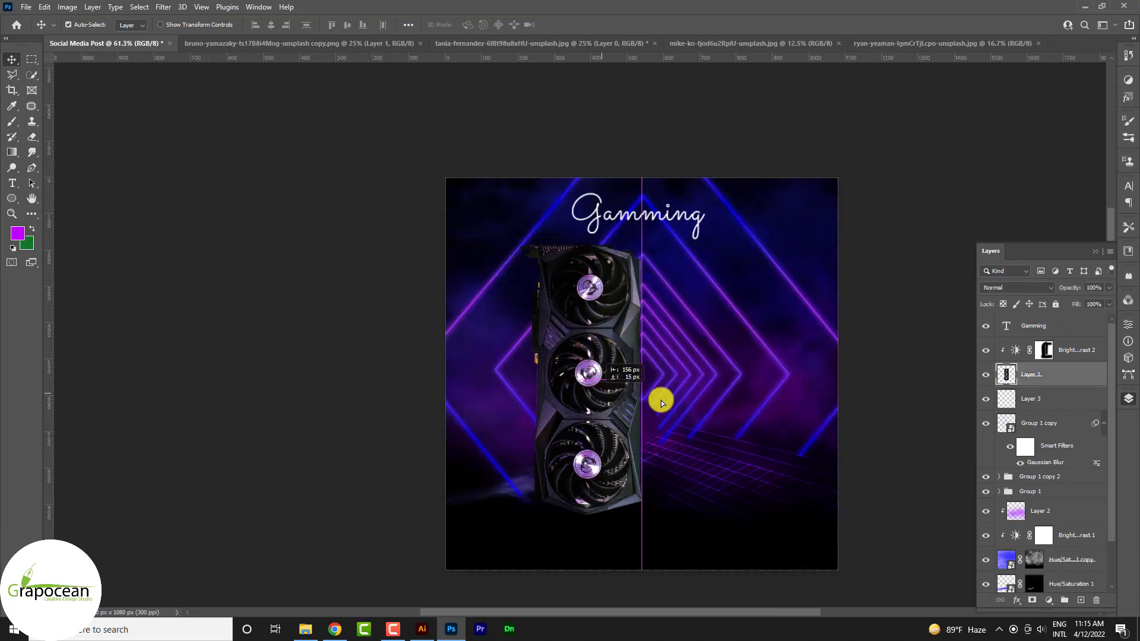
scroll(951, 479, "down", 2)
left_click_drag(846, 547, 445, 338)
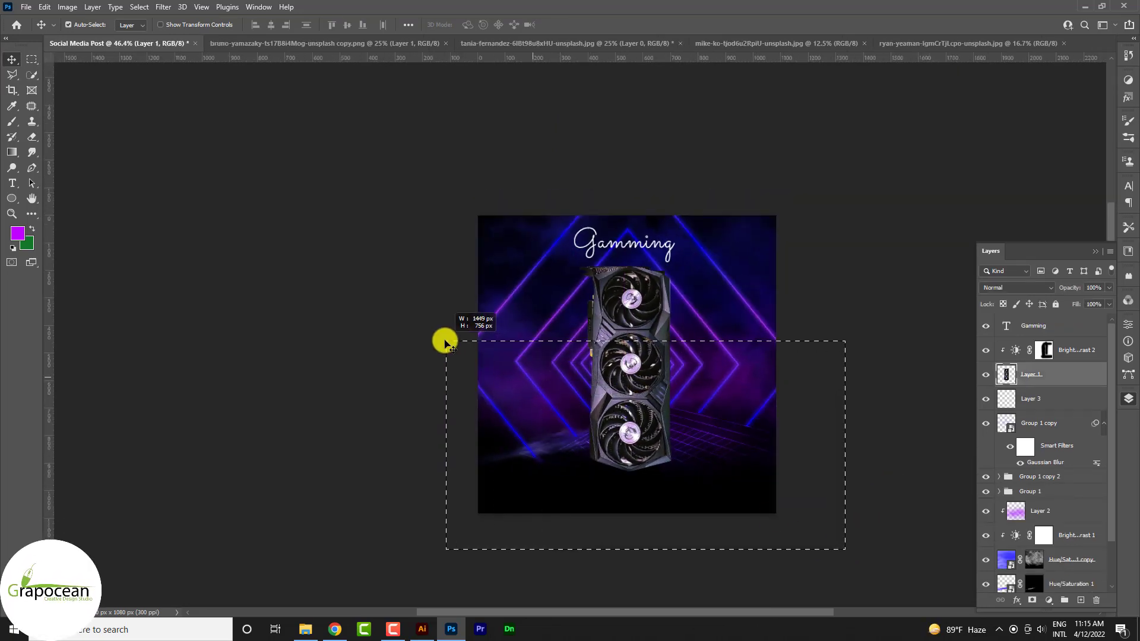
mouse_move(661, 388)
left_mouse_down()
mouse_move(583, 392)
mouse_move(571, 418)
mouse_move(610, 370)
left_mouse_up()
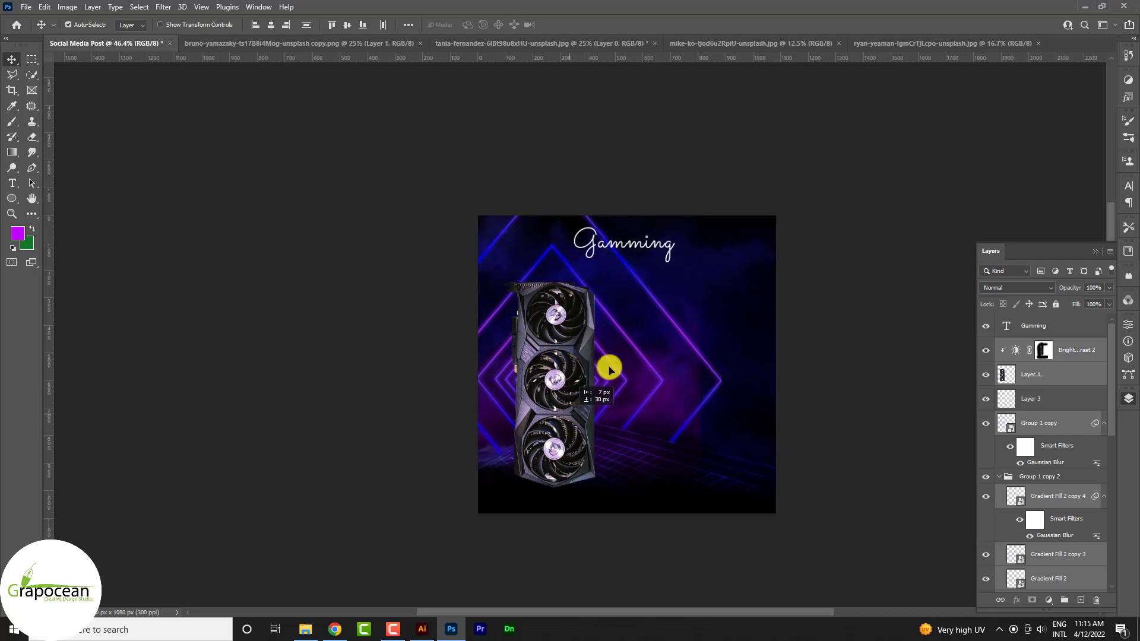
- Move the Gamming script to the upper right and start a text line below it
left_click_drag(647, 252, 715, 253)
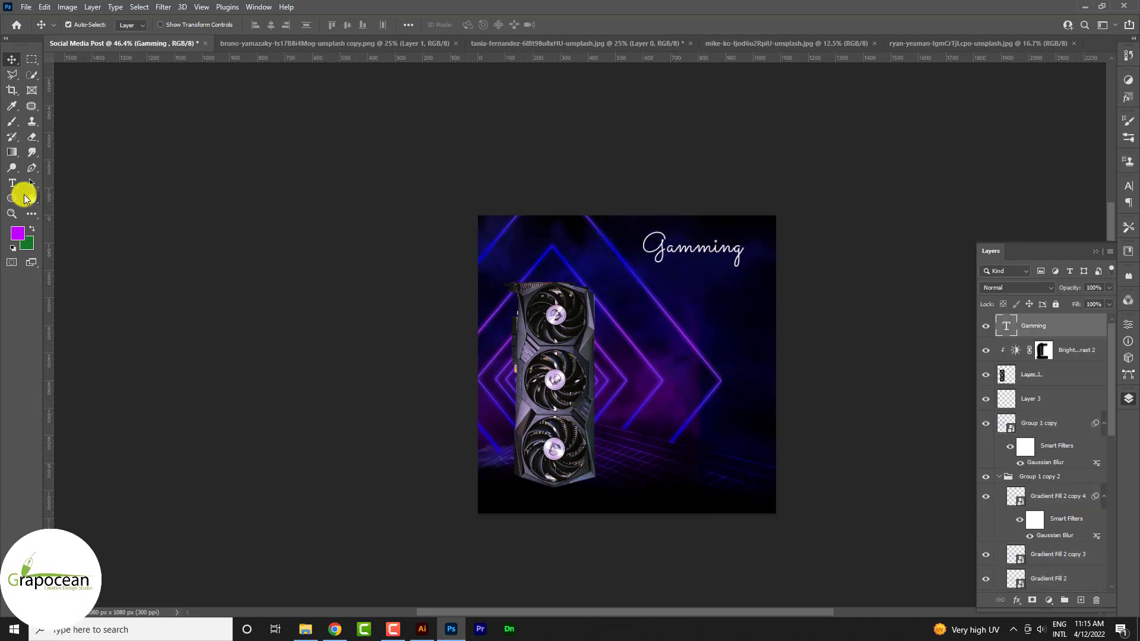
left_click(11, 183)
left_click(648, 312)
- Enter the word 'Graphic' and set it in the Poppins font
key("BackSpace")
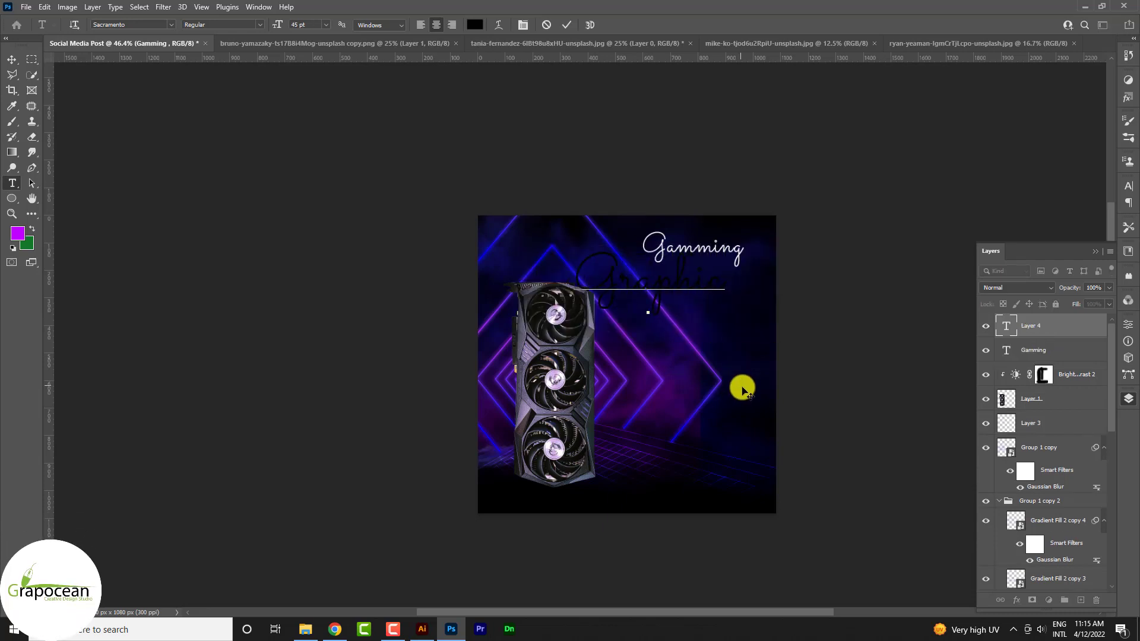
key("ctrl+a")
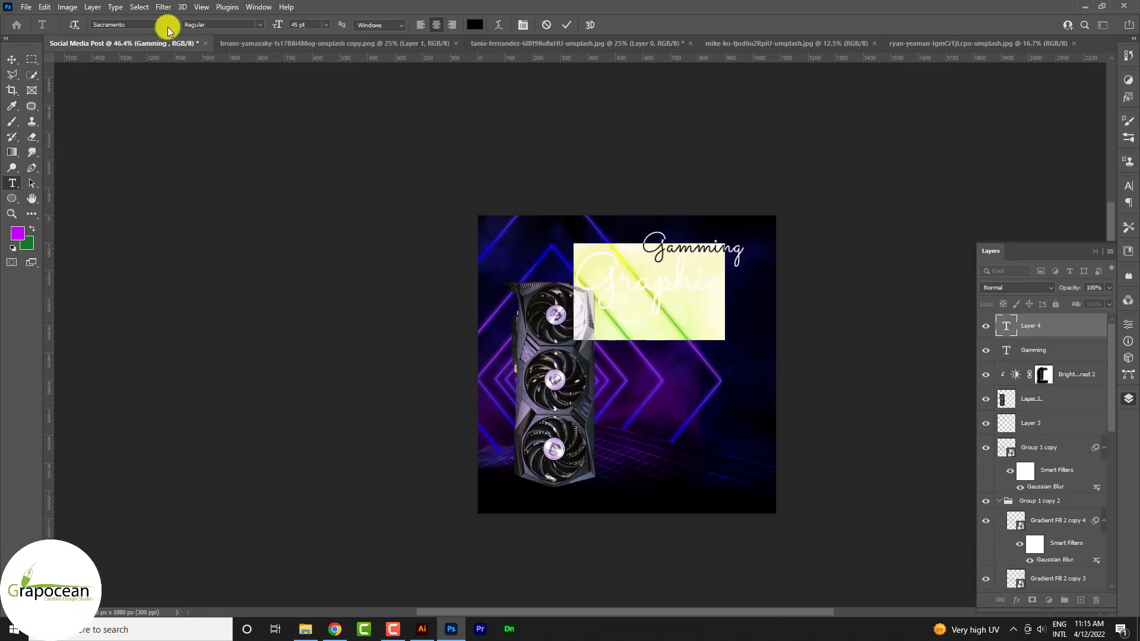
left_click(171, 25)
left_click(192, 61)
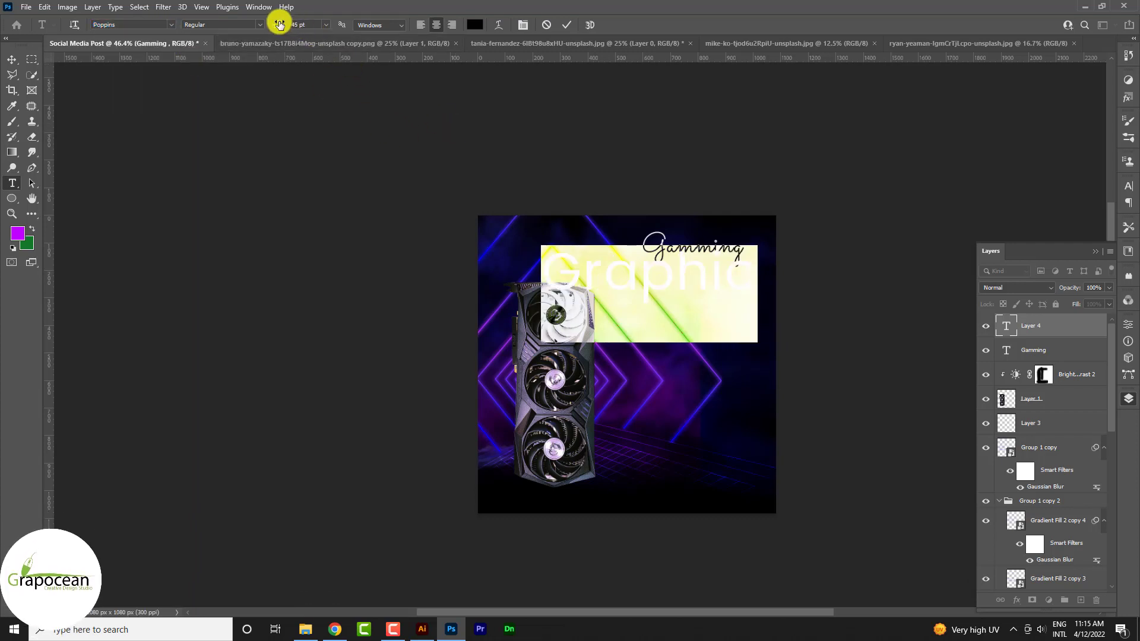
- Colour the Graphic text purple #7a25d3 and bring up the Character settings
left_click(478, 26)
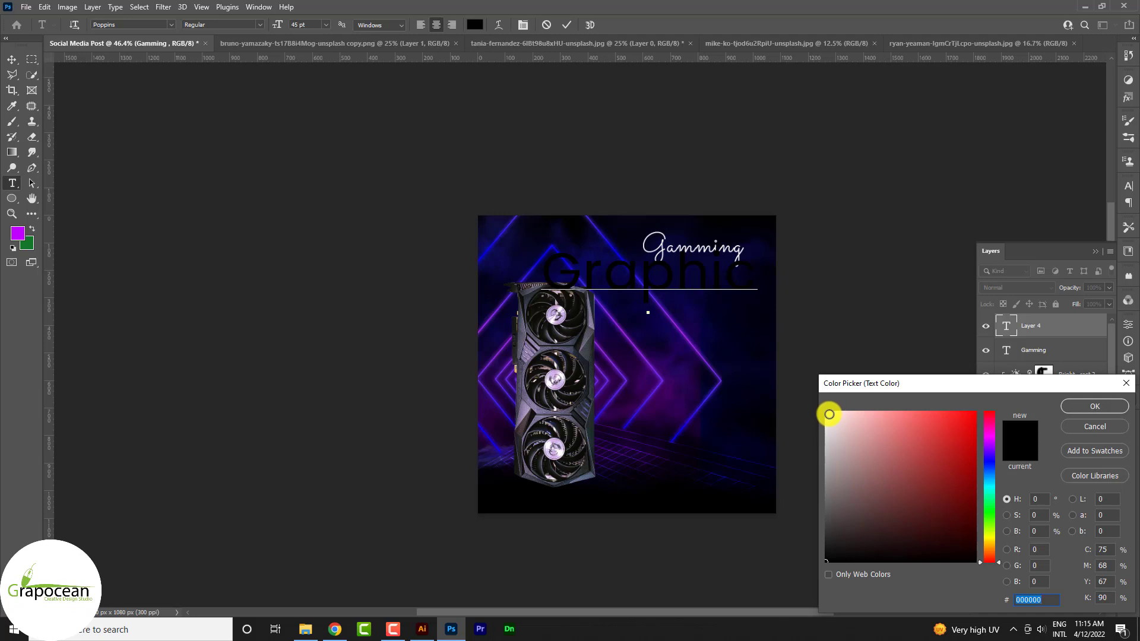
left_click(827, 416)
left_click(588, 354)
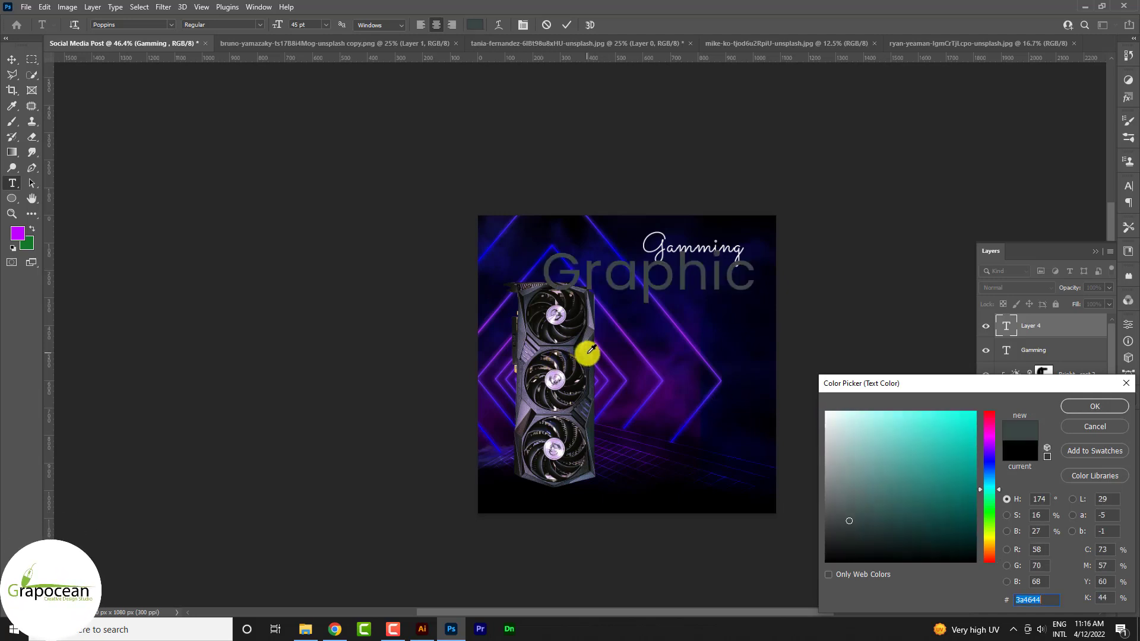
left_click(654, 363)
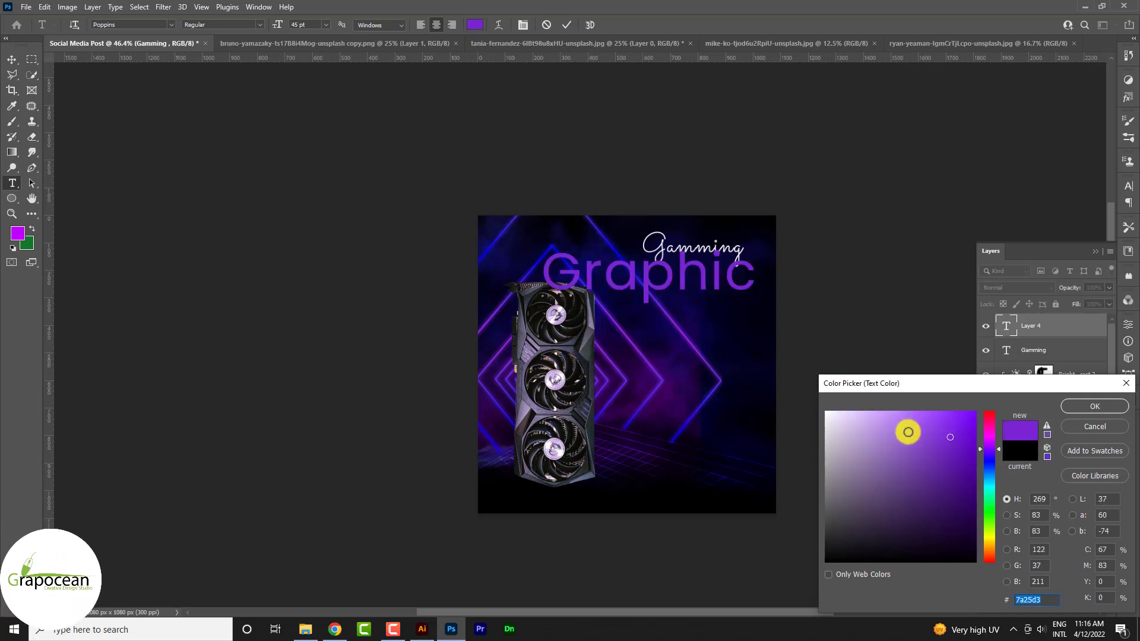
left_click(1095, 409)
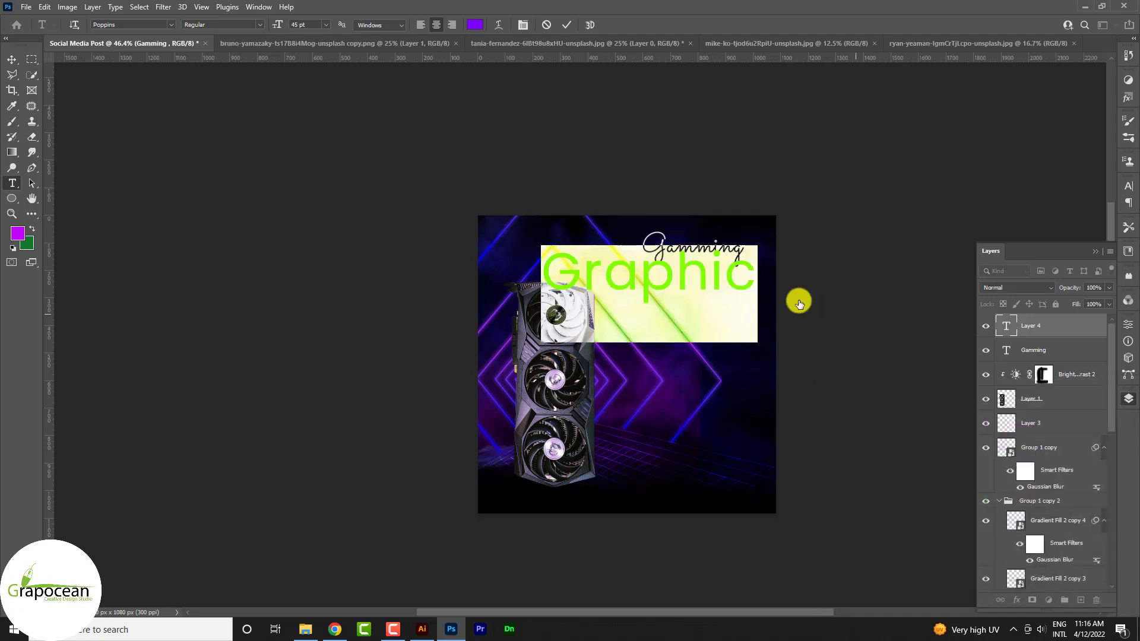
left_click(1124, 189)
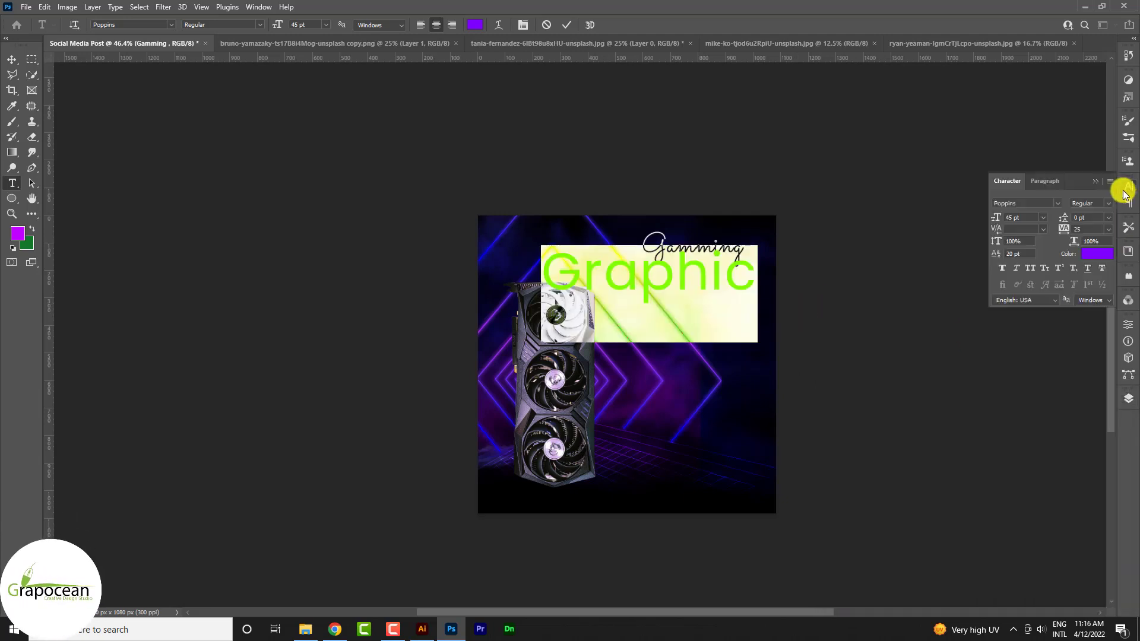
- Format the headline as all-caps Poppins Black, 29 pt, -35 tracking, and move it beneath Gamming
left_click(1030, 270)
key("alt+Left")
key("alt+Left")
key("alt+Left")
key("alt+Left")
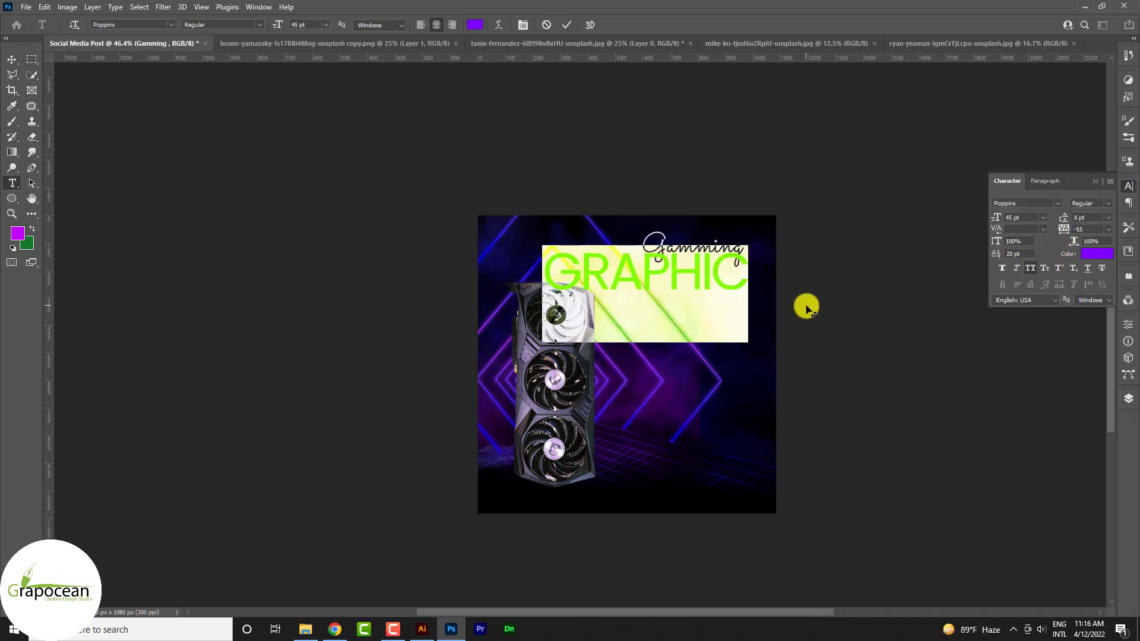
left_click(255, 25)
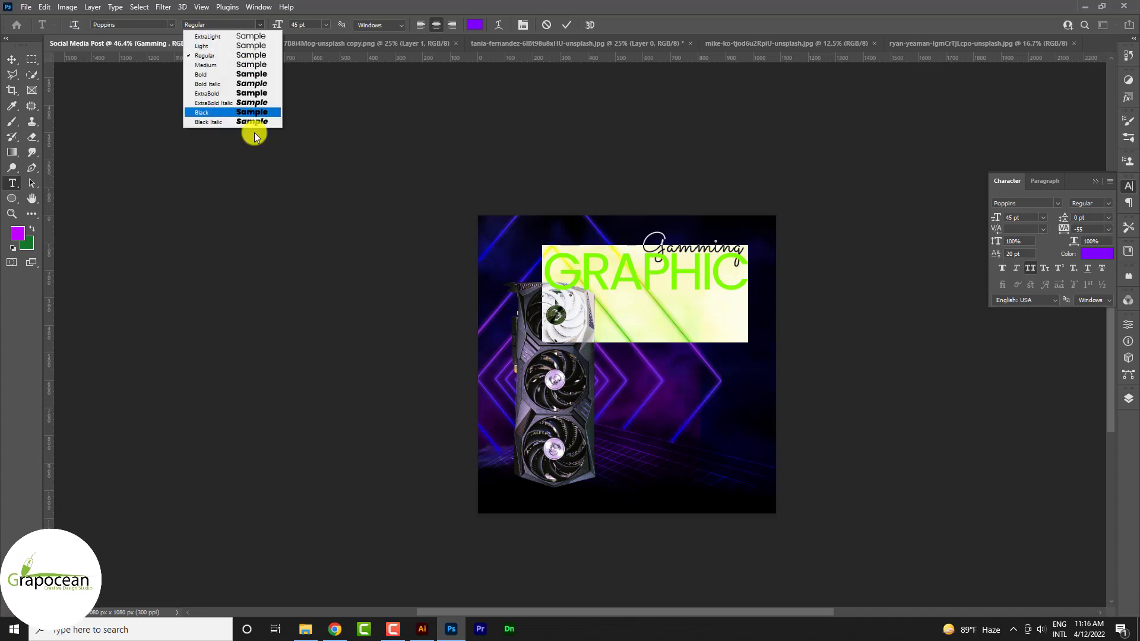
left_click(237, 109)
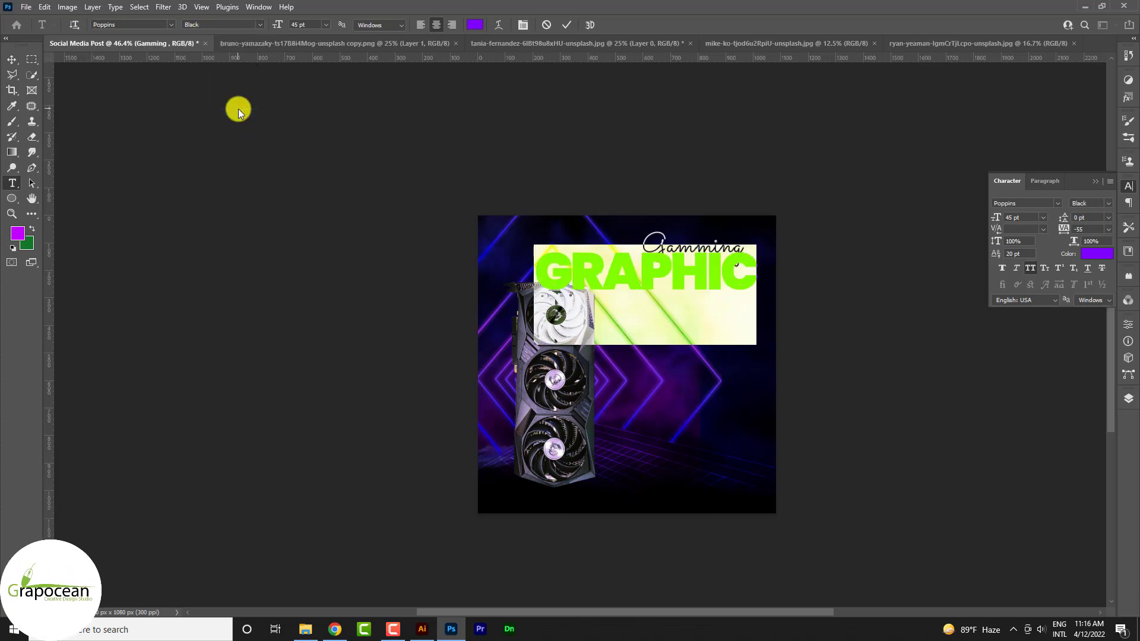
key("alt+Right")
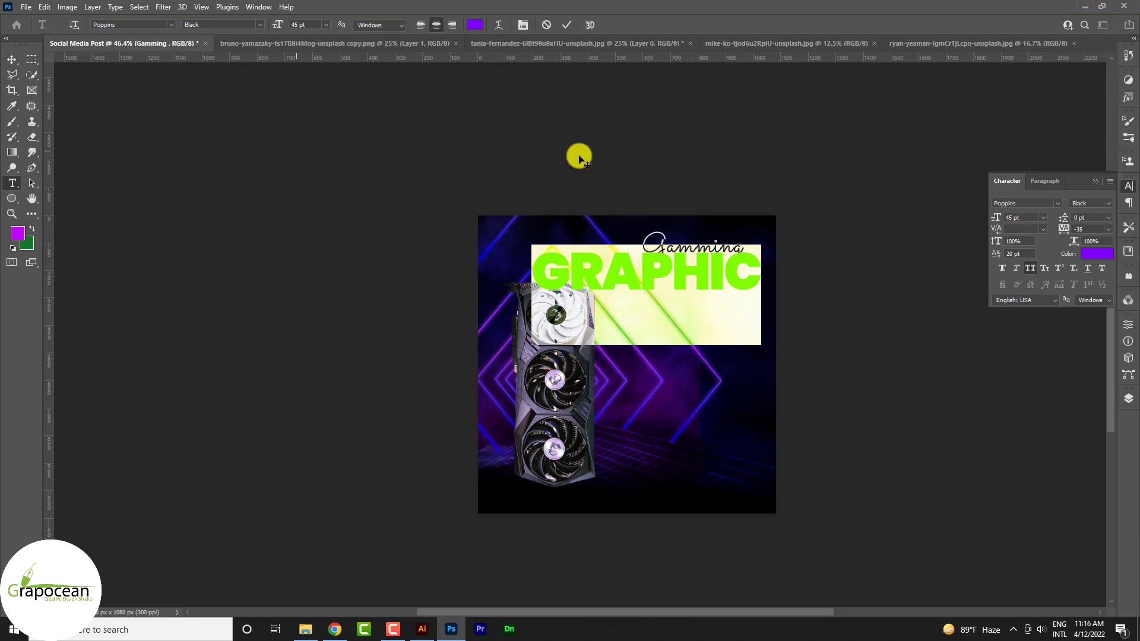
left_click_drag(997, 218, 750, 209)
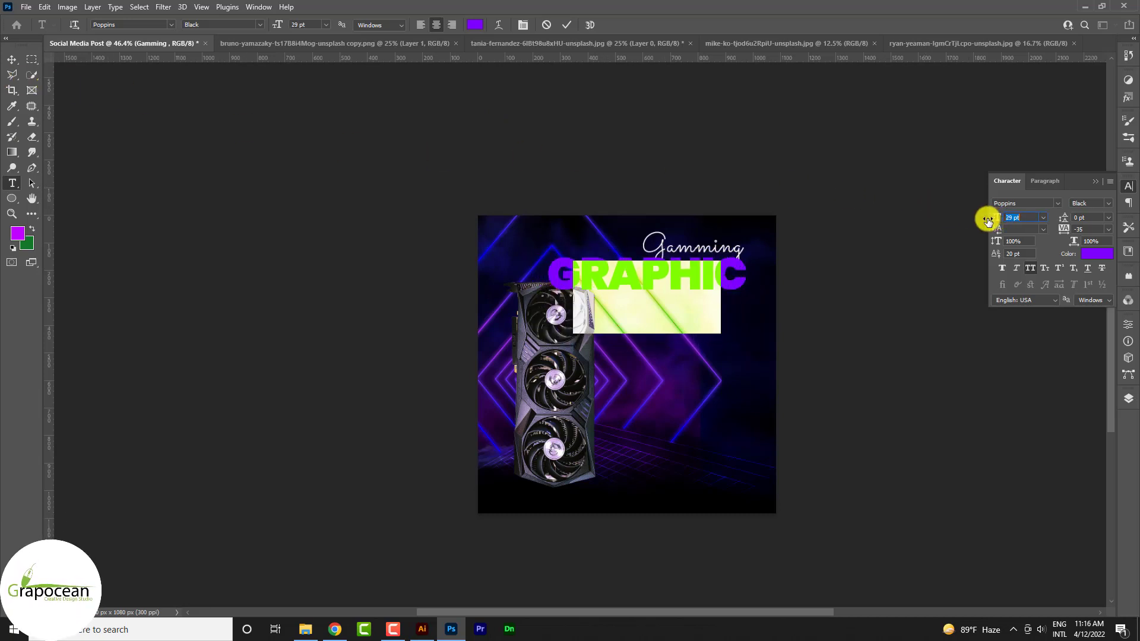
left_click(12, 60)
left_click_drag(708, 261, 696, 284)
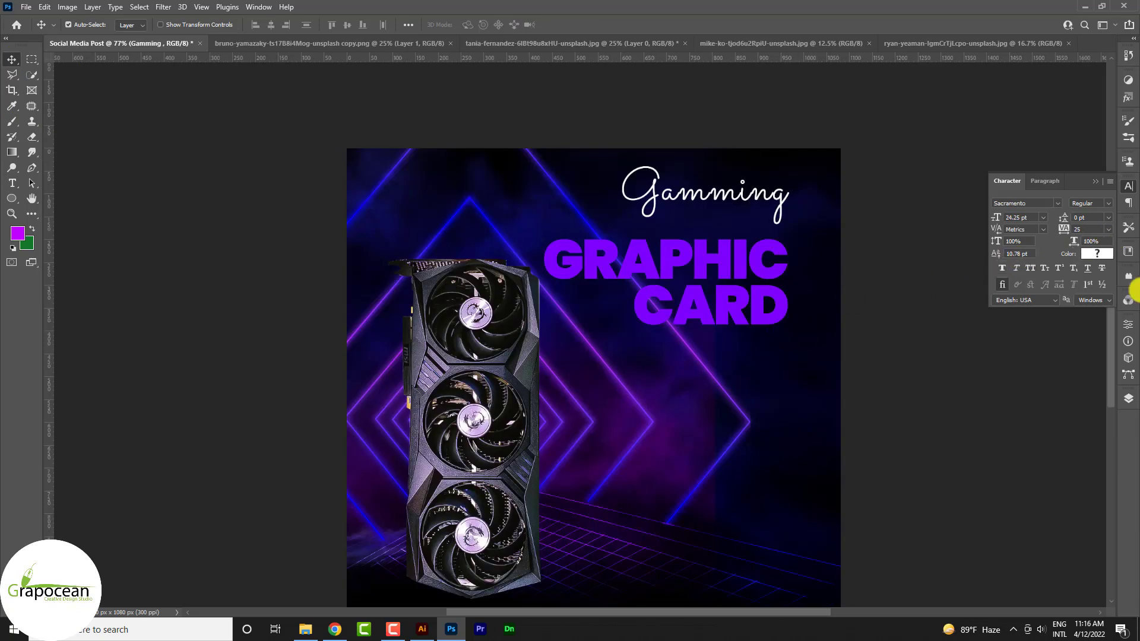
- Bring the layer list back and toggle visibility of the Gamming and Graphic text layers
left_click(1128, 398)
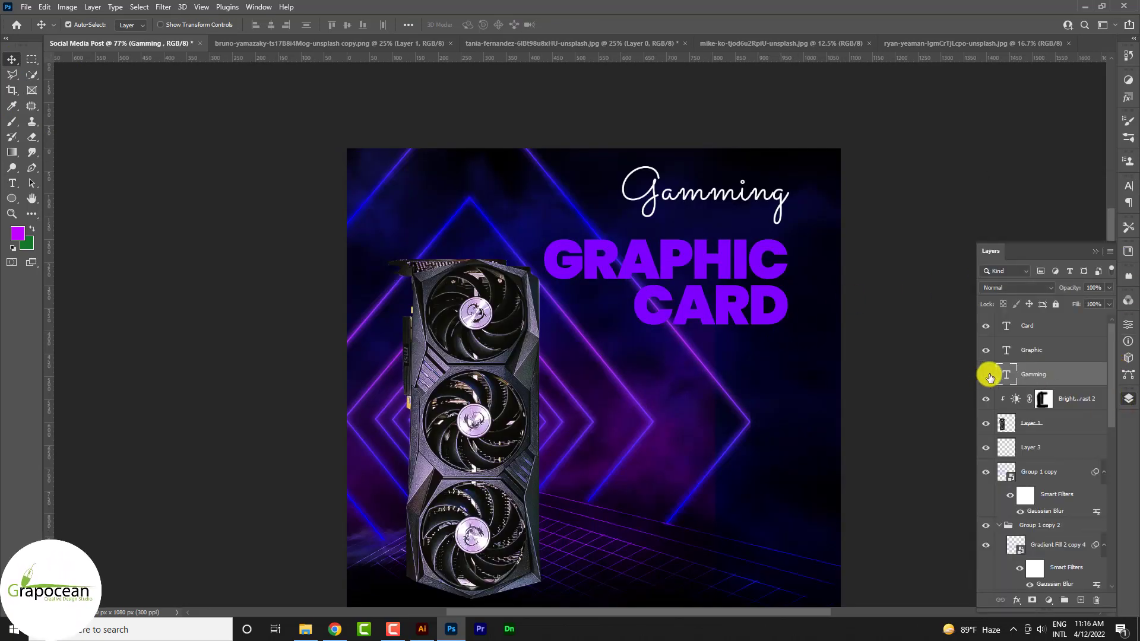
left_click(987, 375)
left_click(985, 349)
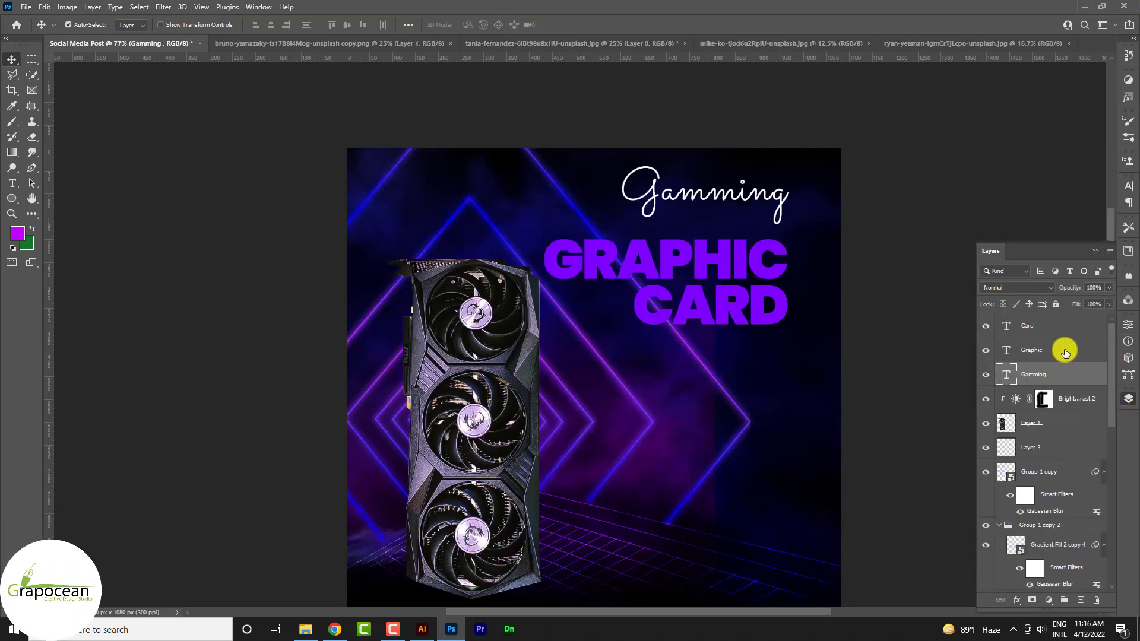
- Give the Graphic layer Bevel & Emboss with depth 84, size 43, soften 16, lower highlight opacity
right_click(1063, 349)
left_click(950, 75)
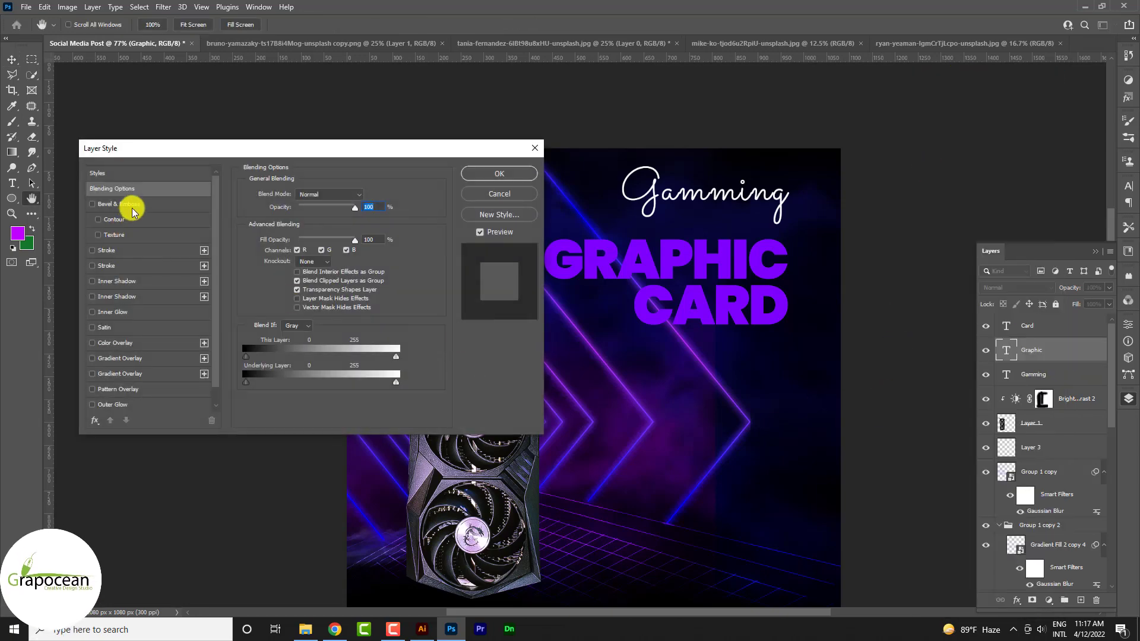
left_click(119, 204)
left_click_drag(365, 155, 1068, 121)
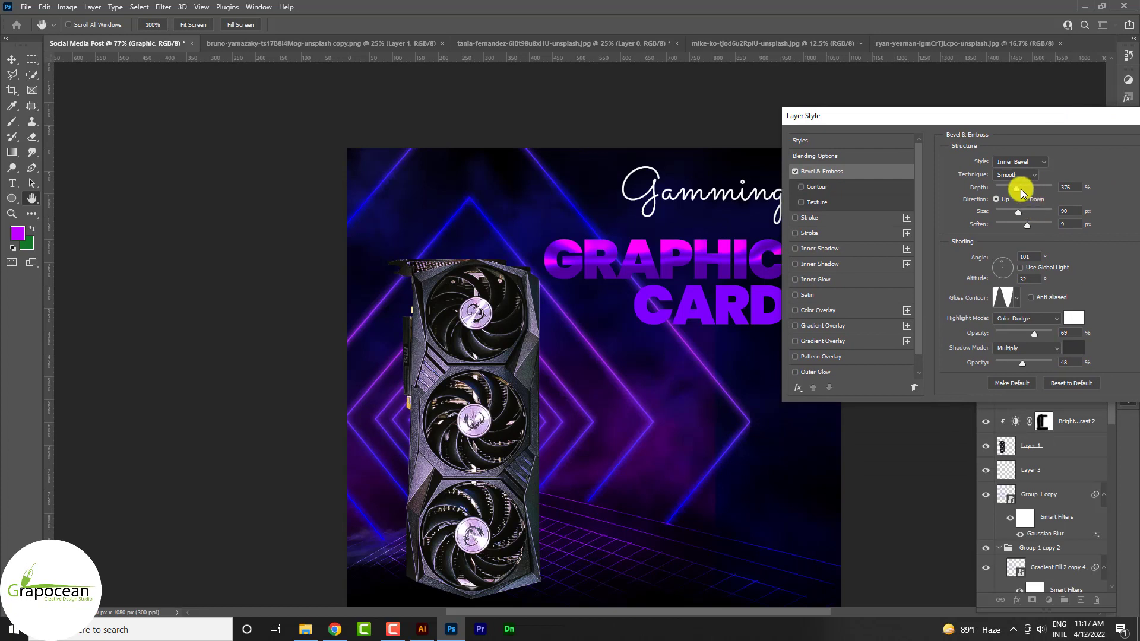
left_click_drag(1021, 193, 1002, 196)
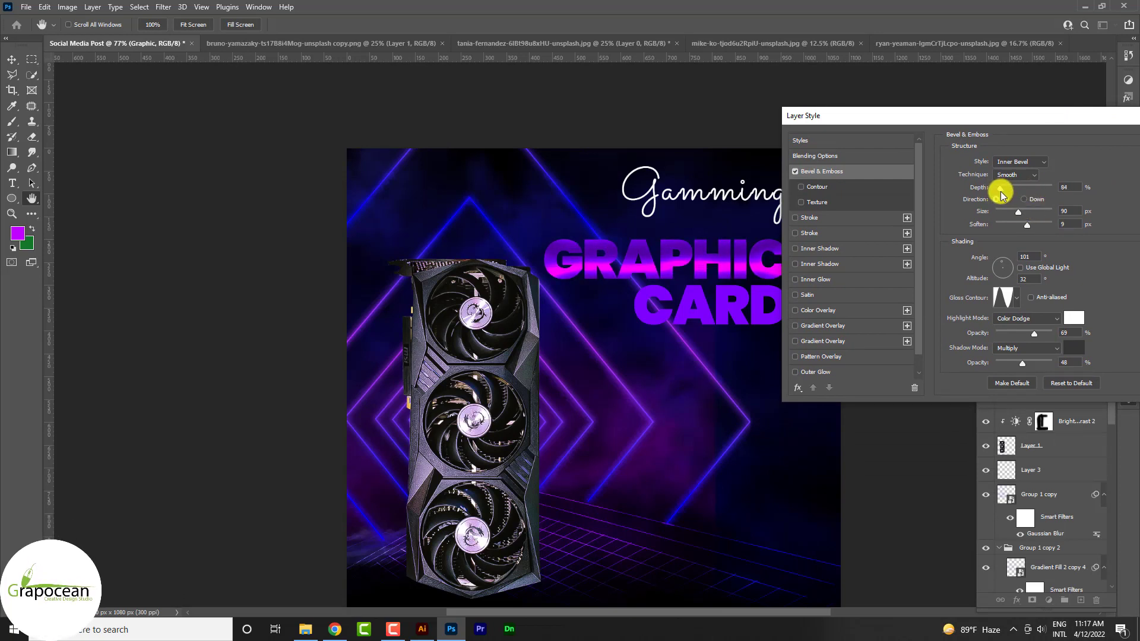
mouse_move(1040, 229)
left_mouse_down()
mouse_move(1058, 224)
mouse_move(1000, 216)
mouse_move(1011, 213)
left_mouse_up()
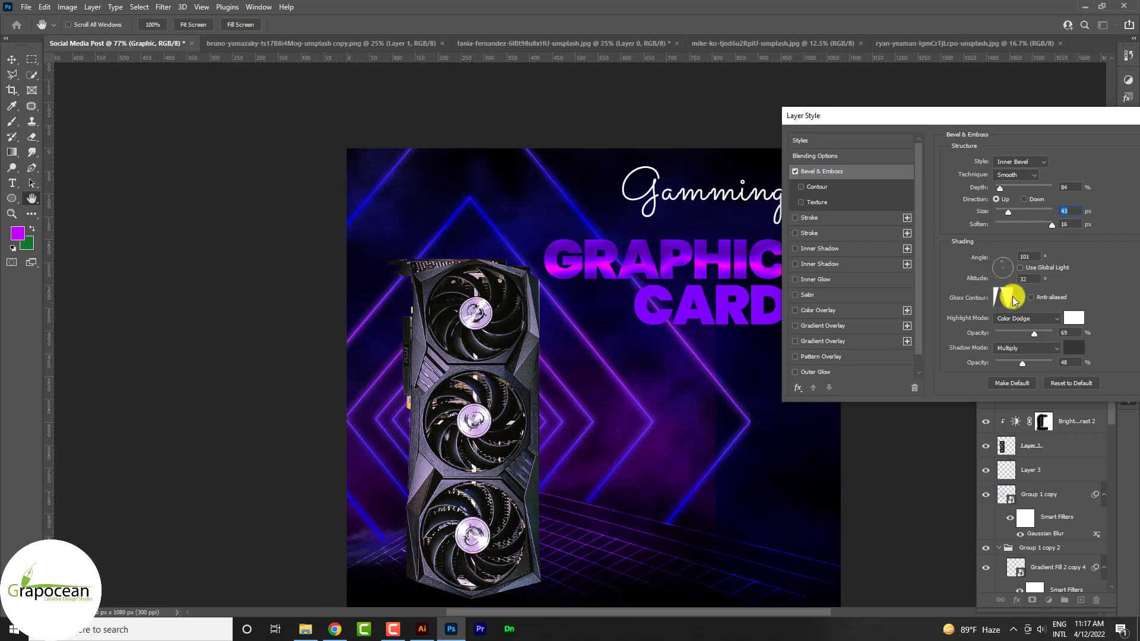
left_click_drag(1030, 330, 1023, 340)
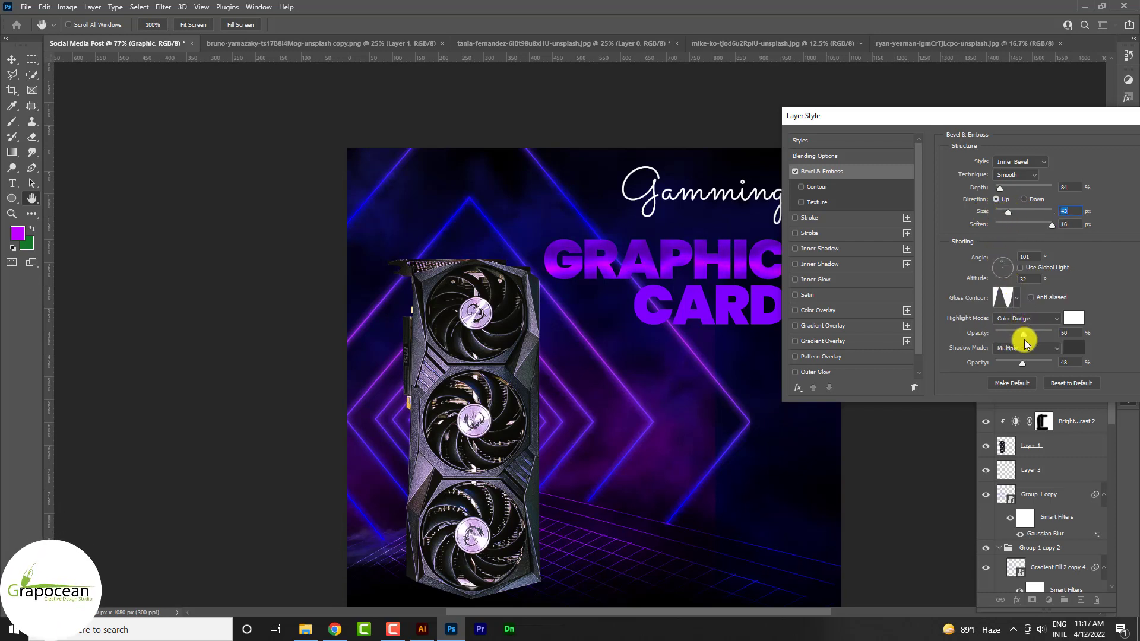
left_click_drag(945, 116, 594, 359)
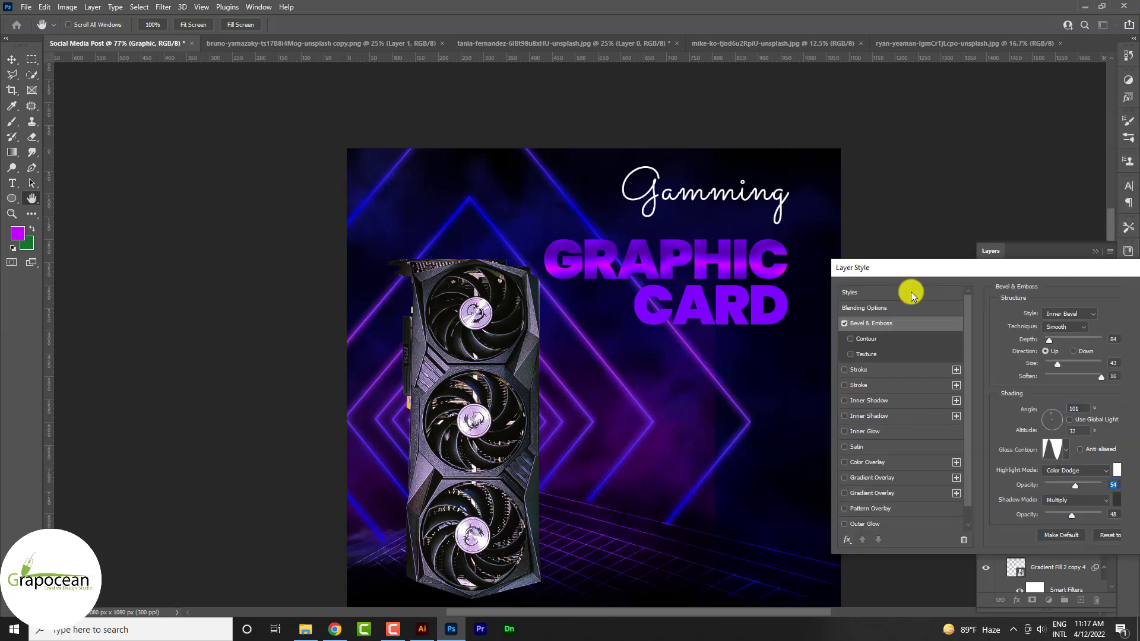
left_click(848, 384)
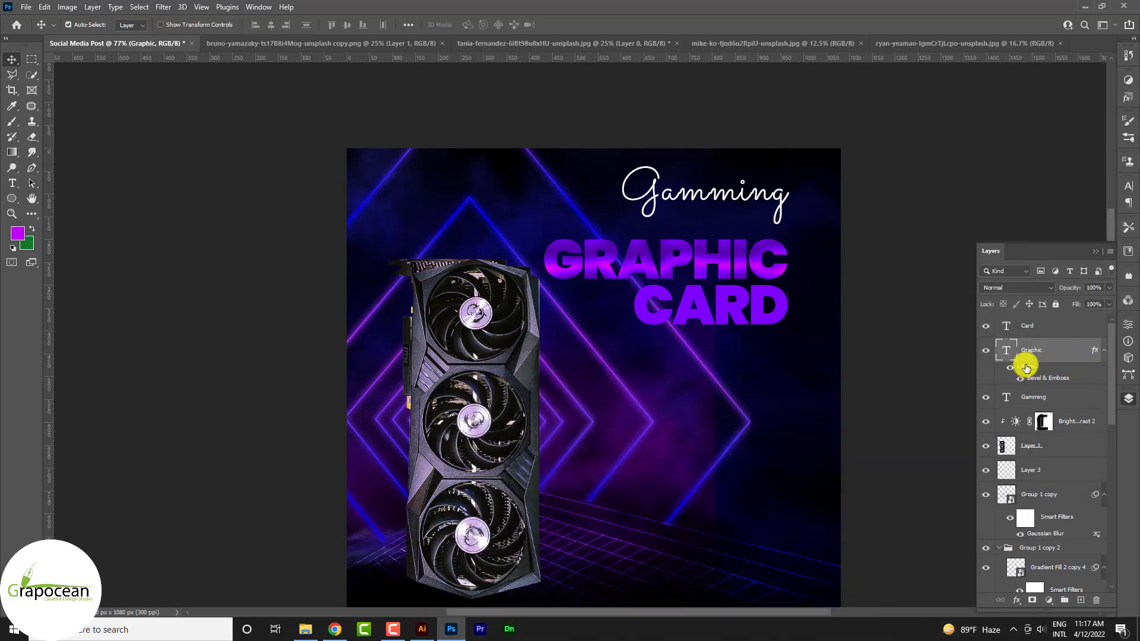
- Add an Outer Glow to GRAPHIC, adjusting its opacity and size and trying Darken blending
double_click(1027, 367)
left_click(476, 582)
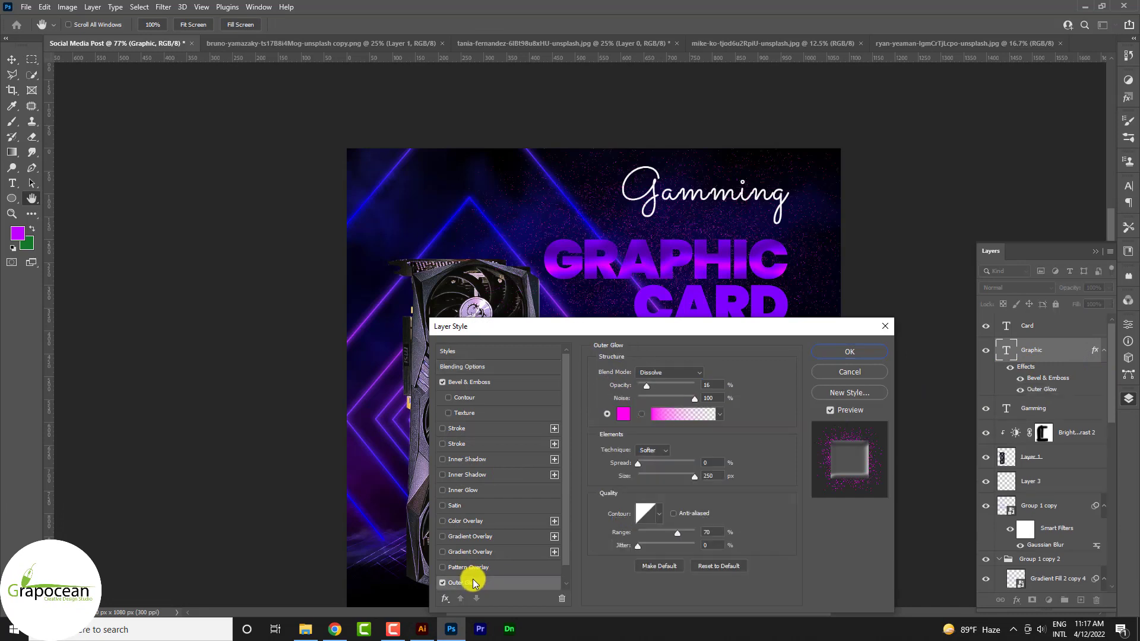
left_click_drag(711, 334, 979, 322)
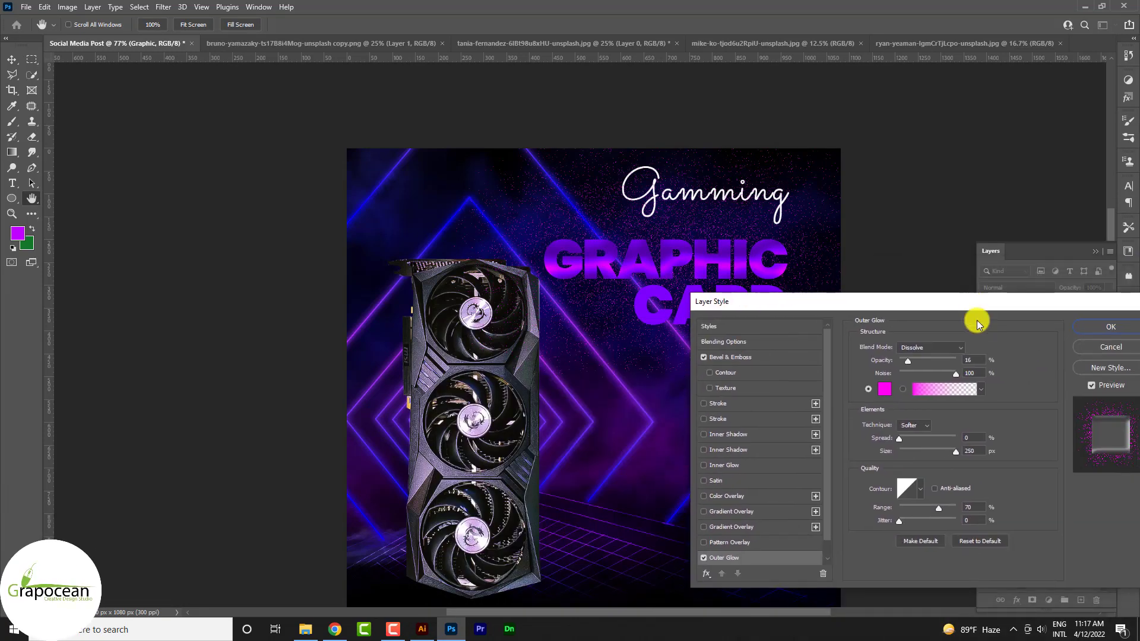
mouse_move(907, 365)
left_mouse_down()
mouse_move(921, 378)
mouse_move(905, 363)
left_mouse_up()
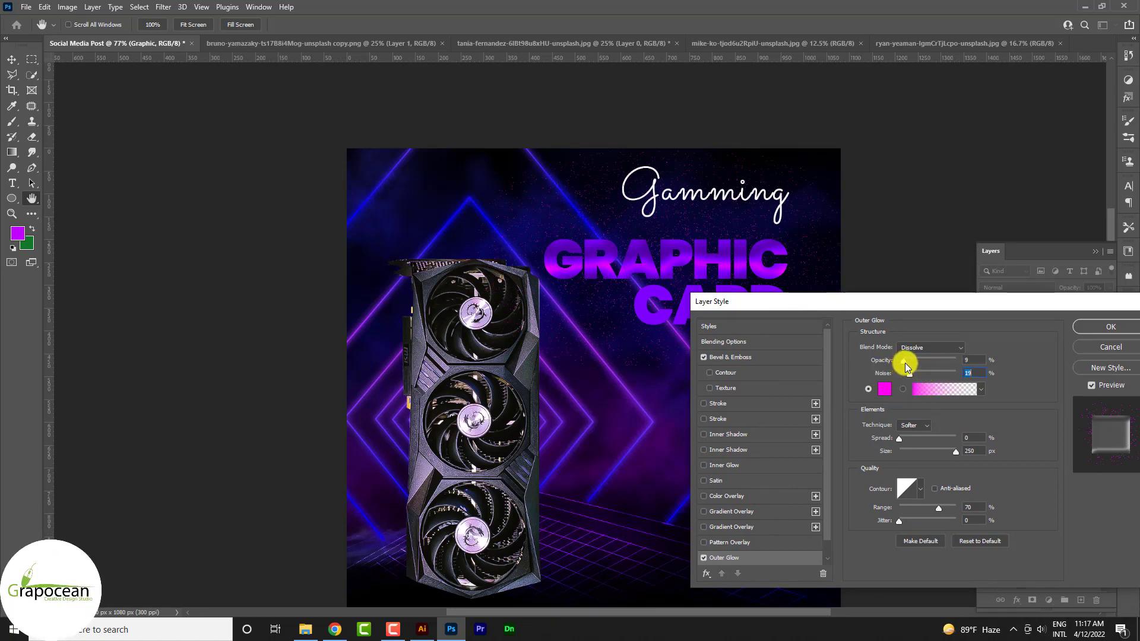
left_click_drag(917, 455, 920, 451)
left_click(930, 350)
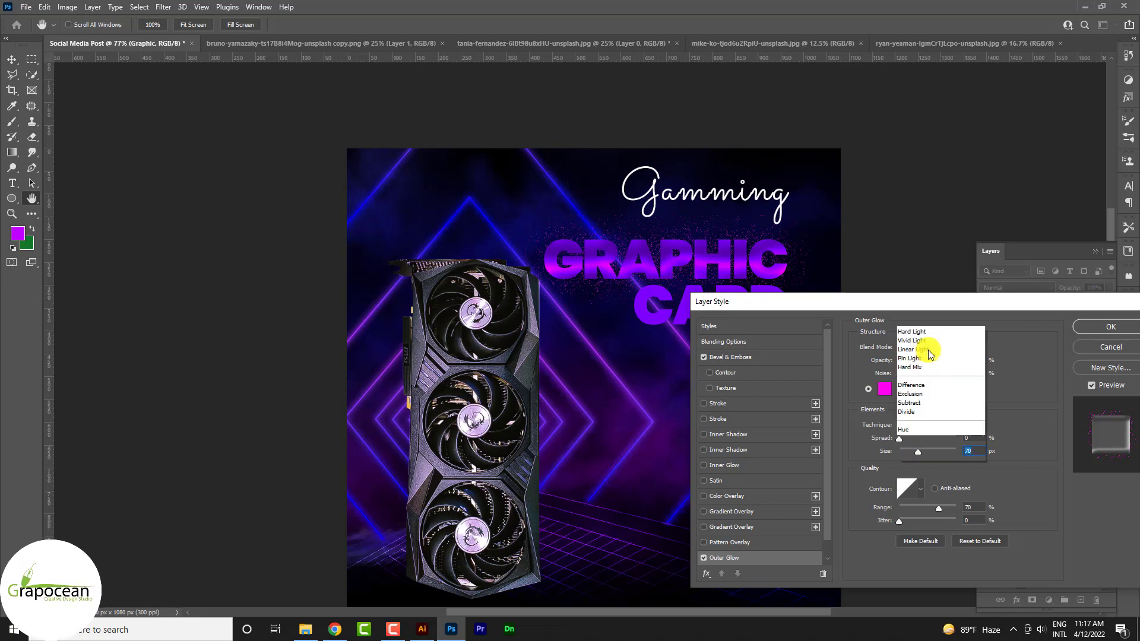
scroll(930, 354, "up", 5)
left_click(922, 352)
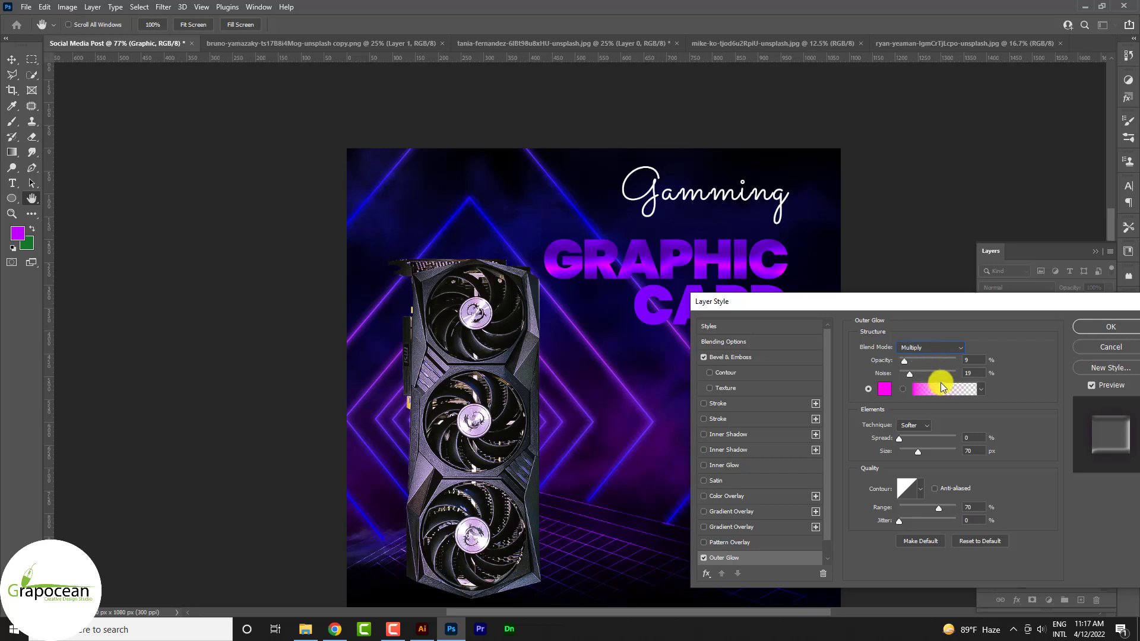
key("Down")
key("Down")
key("Down")
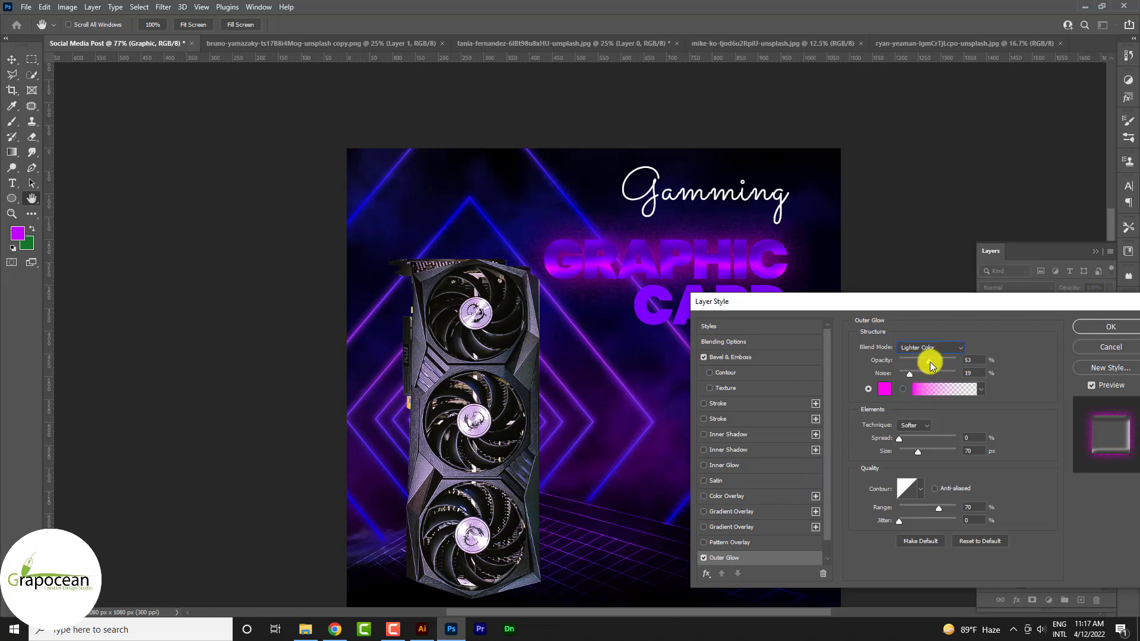
- Finalize the outer glow at 61% opacity with Linear Dodge (Add) blending
mouse_move(907, 365)
left_mouse_down()
mouse_move(934, 365)
mouse_move(884, 376)
left_mouse_up()
left_click(932, 362)
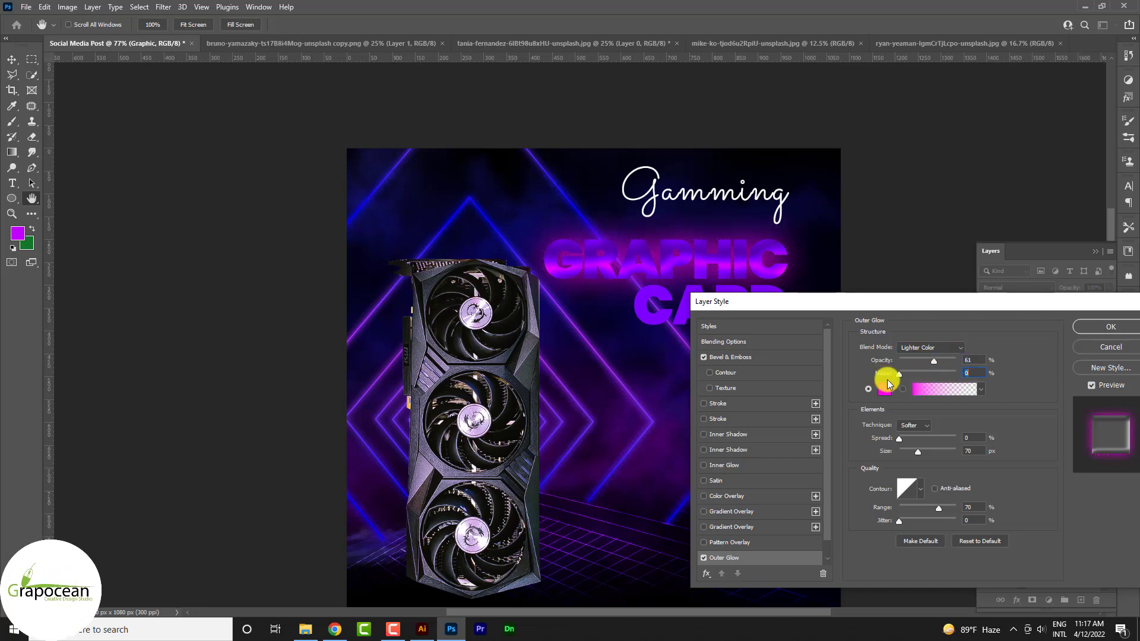
left_click(931, 348)
left_click(922, 394)
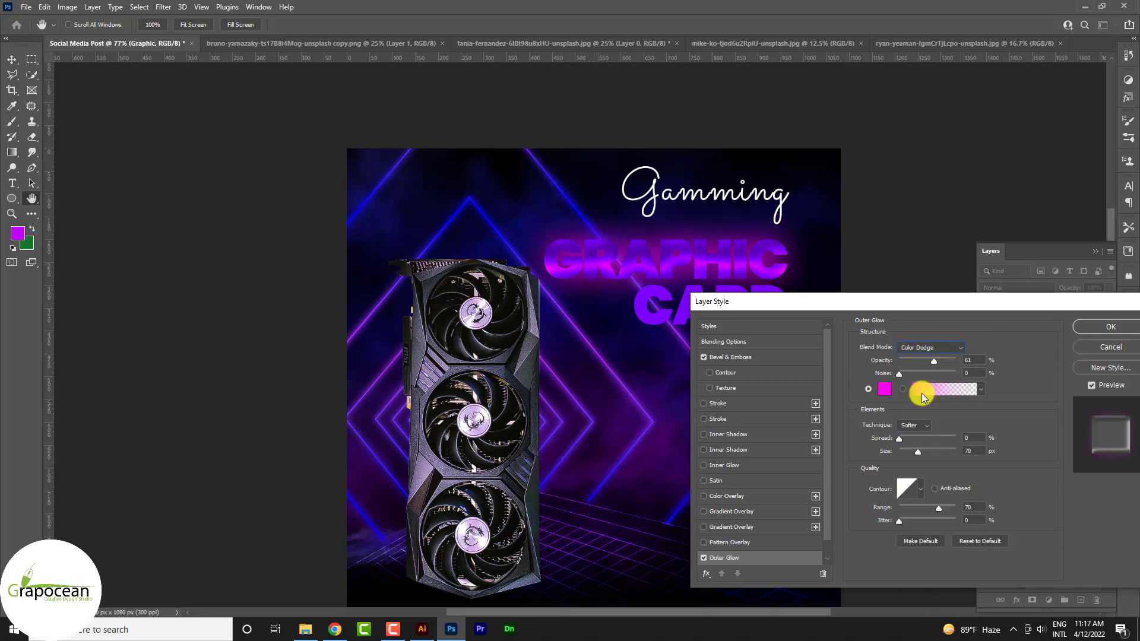
key("Up")
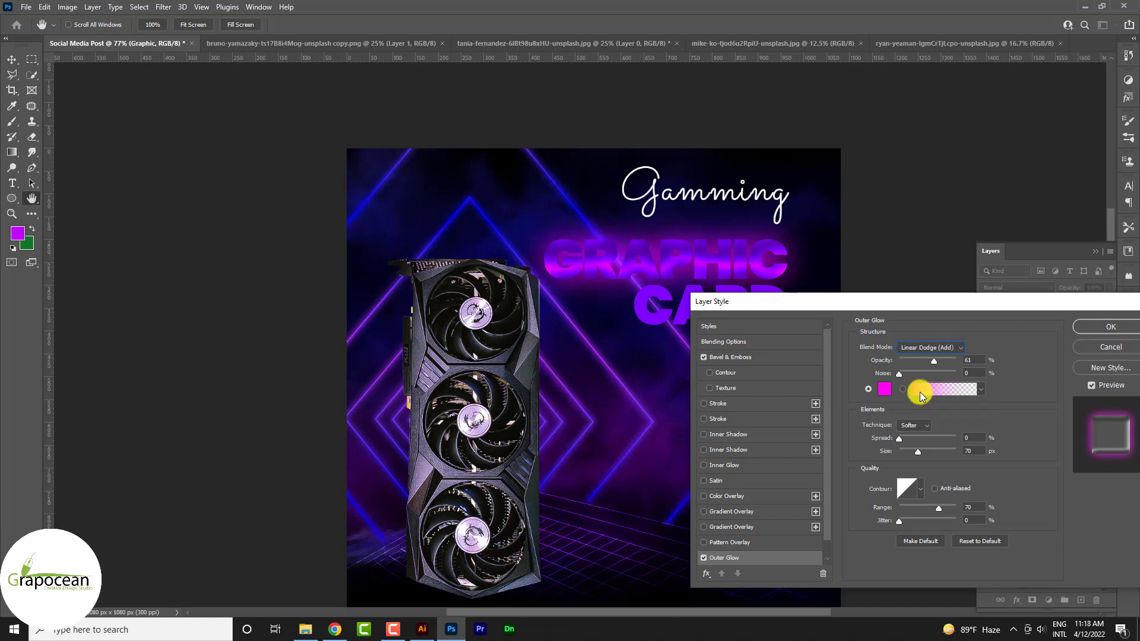
left_click(1105, 327)
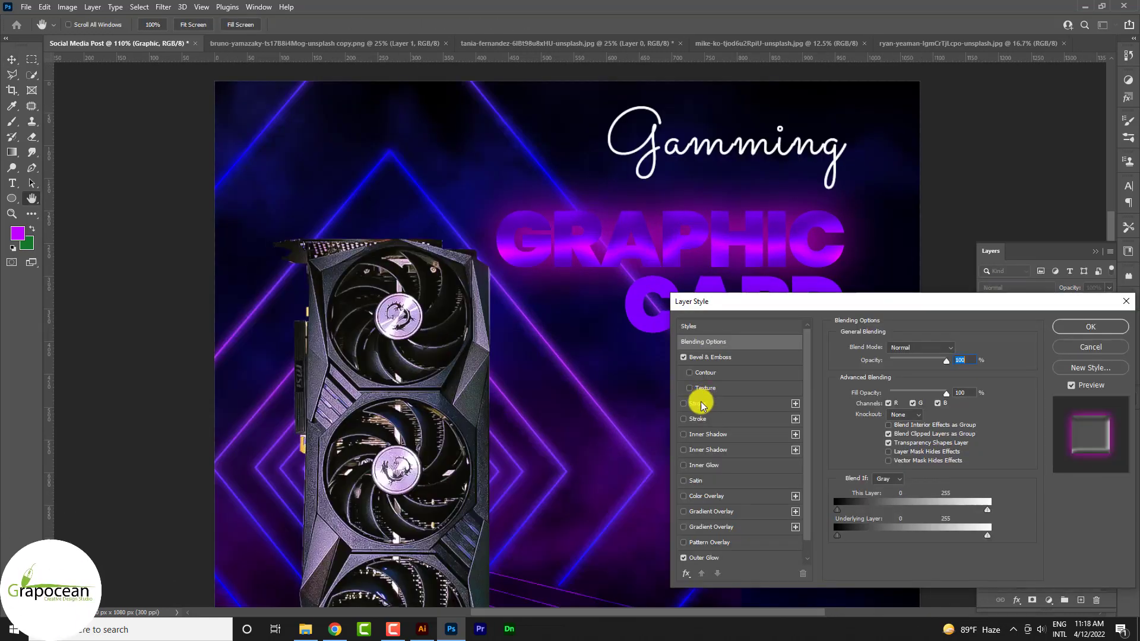
- Add a 5 px outside gradient Stroke at 100% opacity to the GRAPHIC headline
left_click(700, 403)
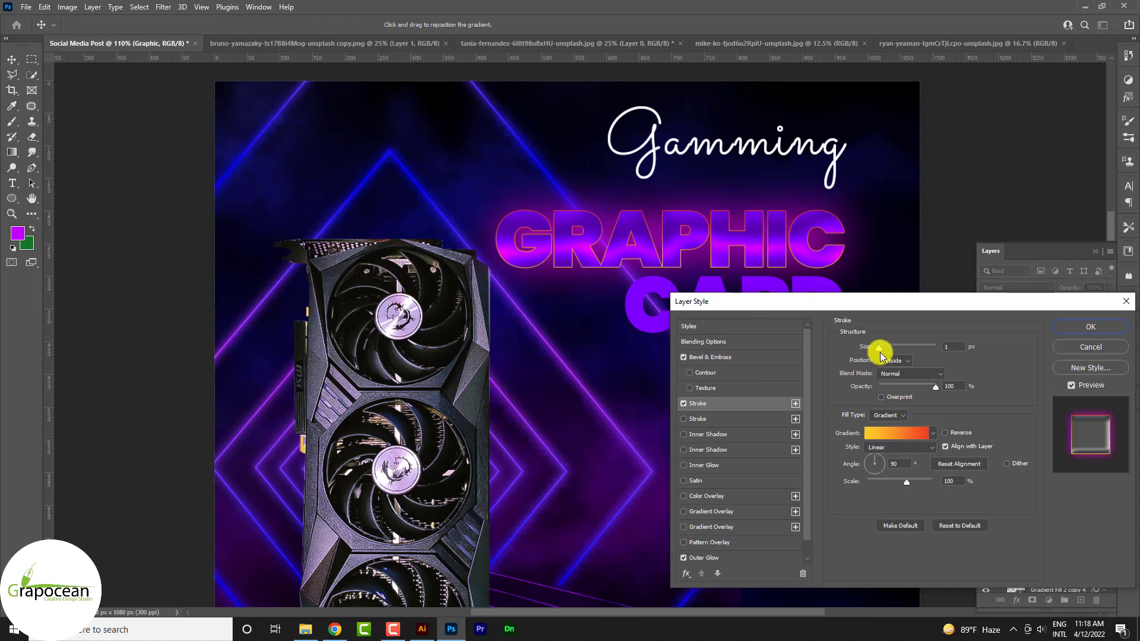
left_click_drag(881, 355, 884, 351)
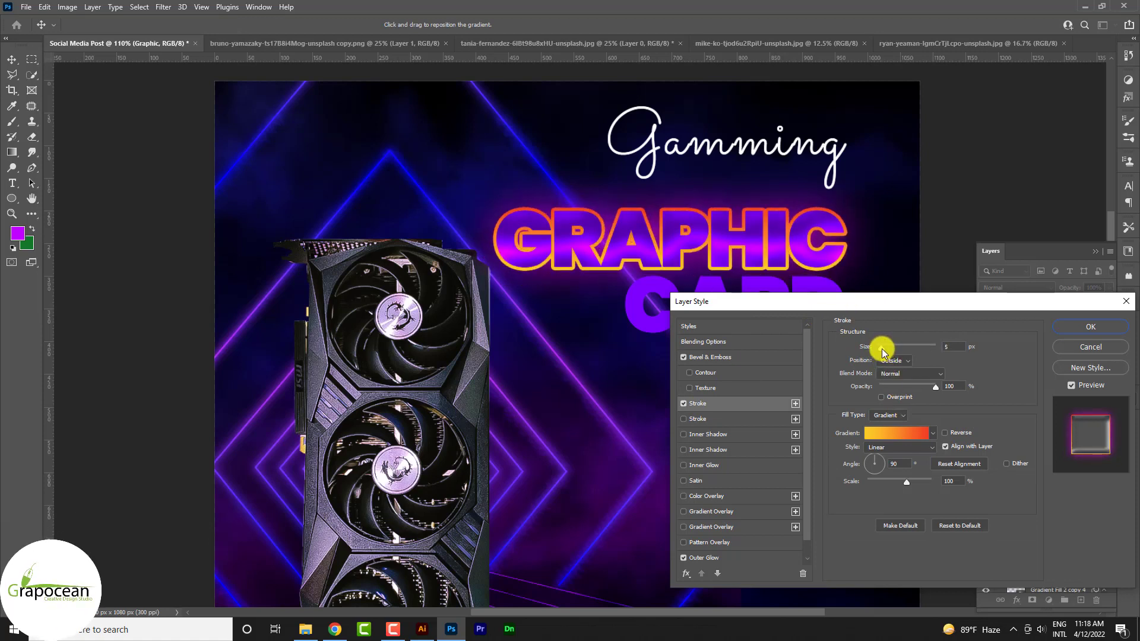
left_click_drag(926, 386, 912, 387)
left_click(937, 387)
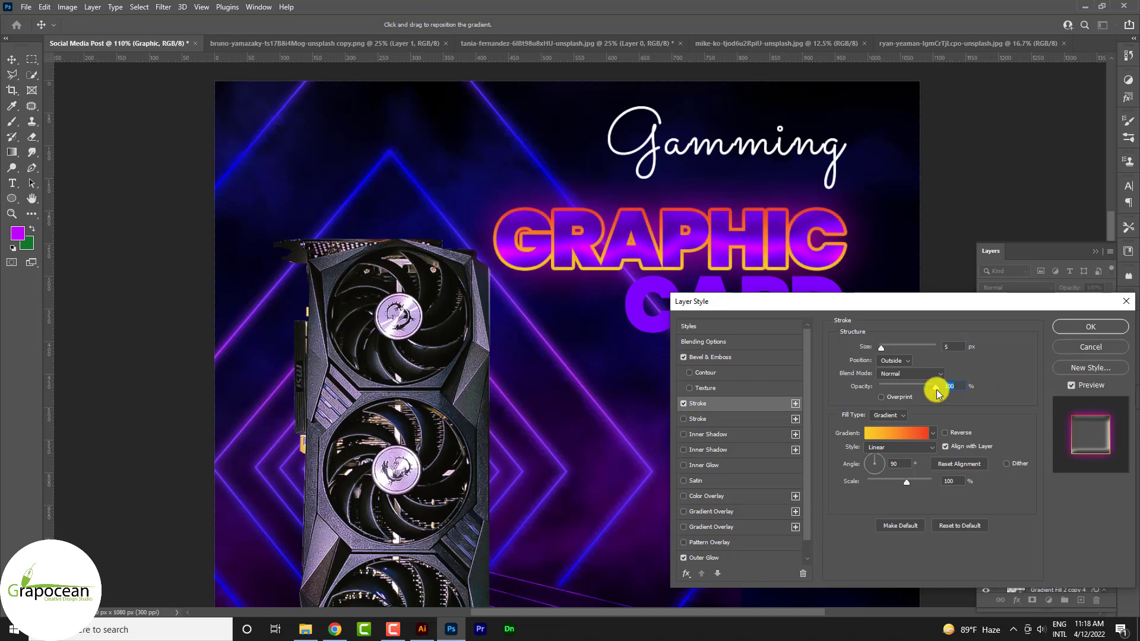
left_click(1096, 327)
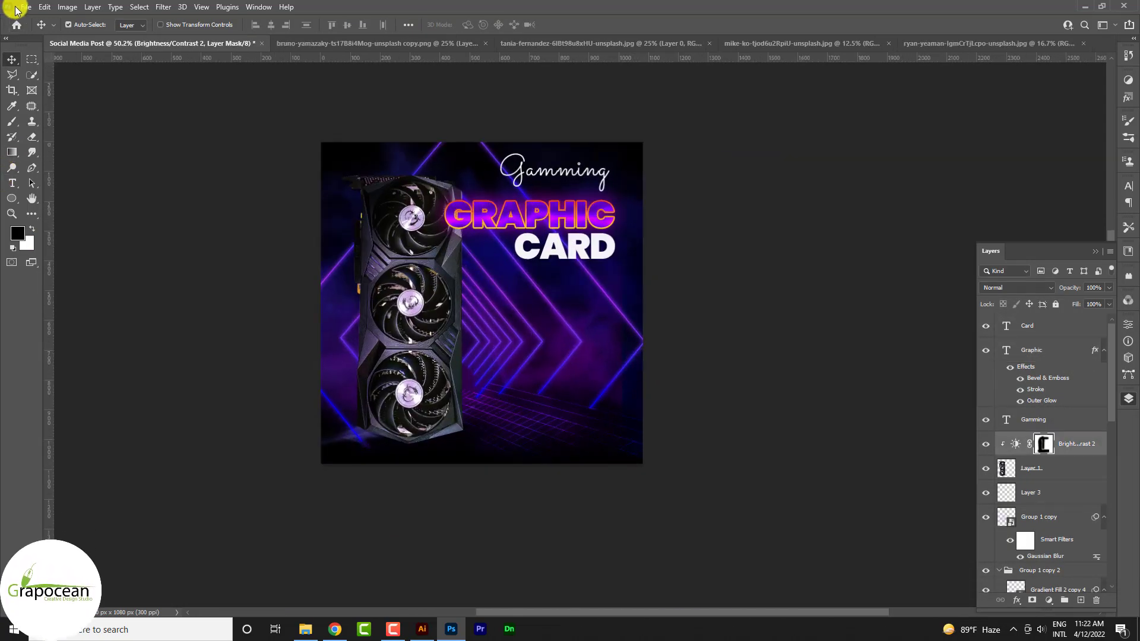
- Open the blue light-flare image from Downloads
left_click(18, 8)
left_click(33, 30)
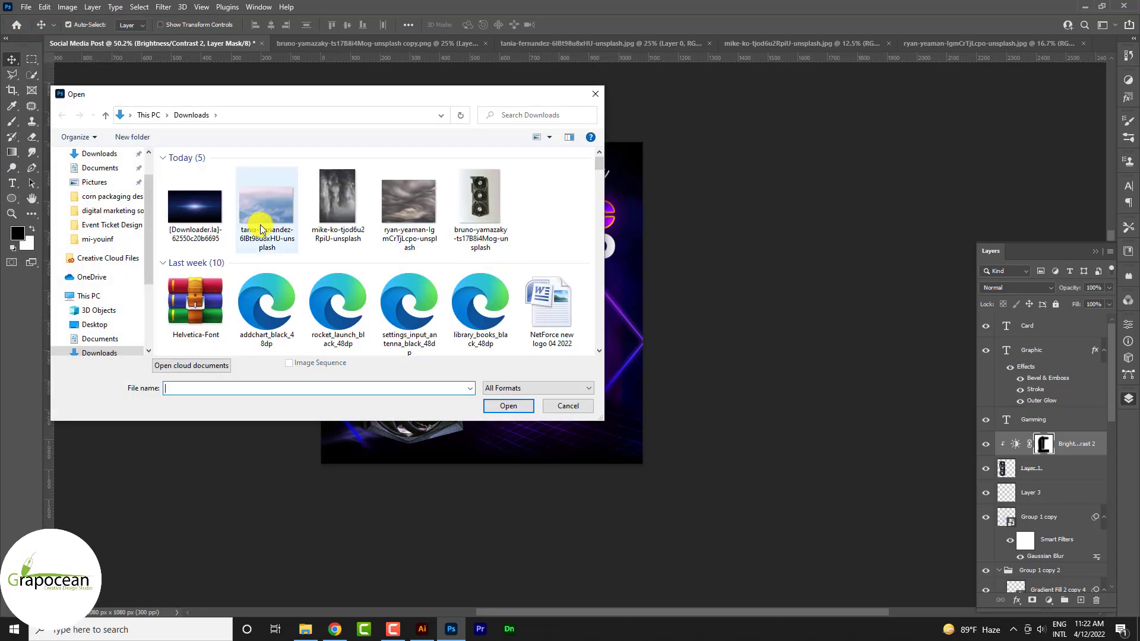
left_click(195, 206)
left_click(509, 405)
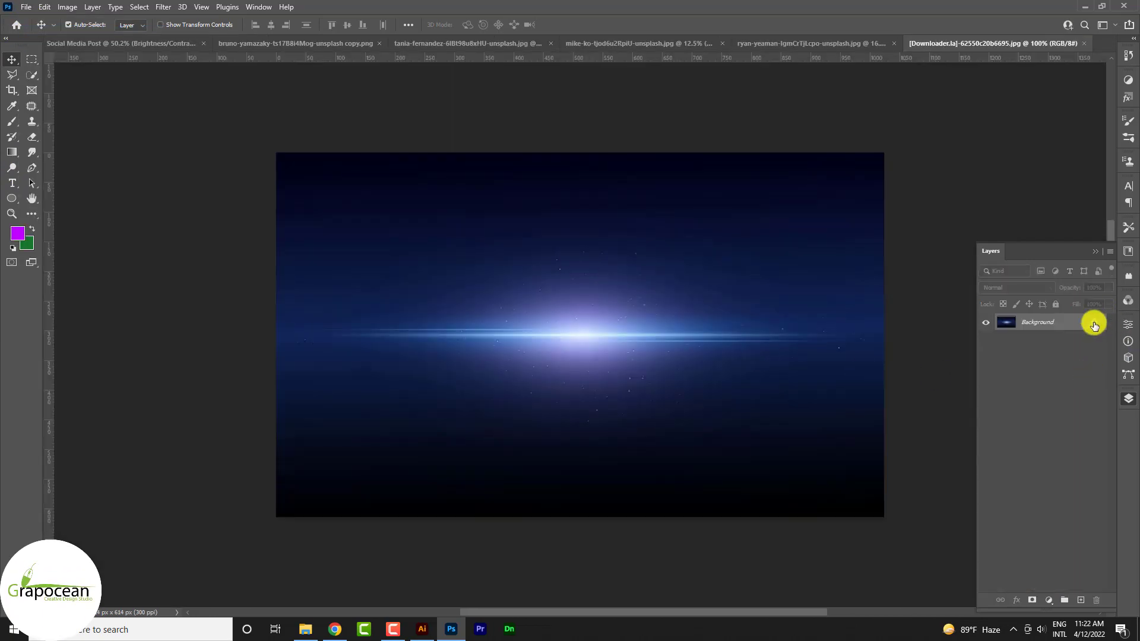
- Drag the flare layer into the post as Layer 4 and move it to the top of the stack
left_click(1094, 325)
left_click_drag(581, 321, 579, 214)
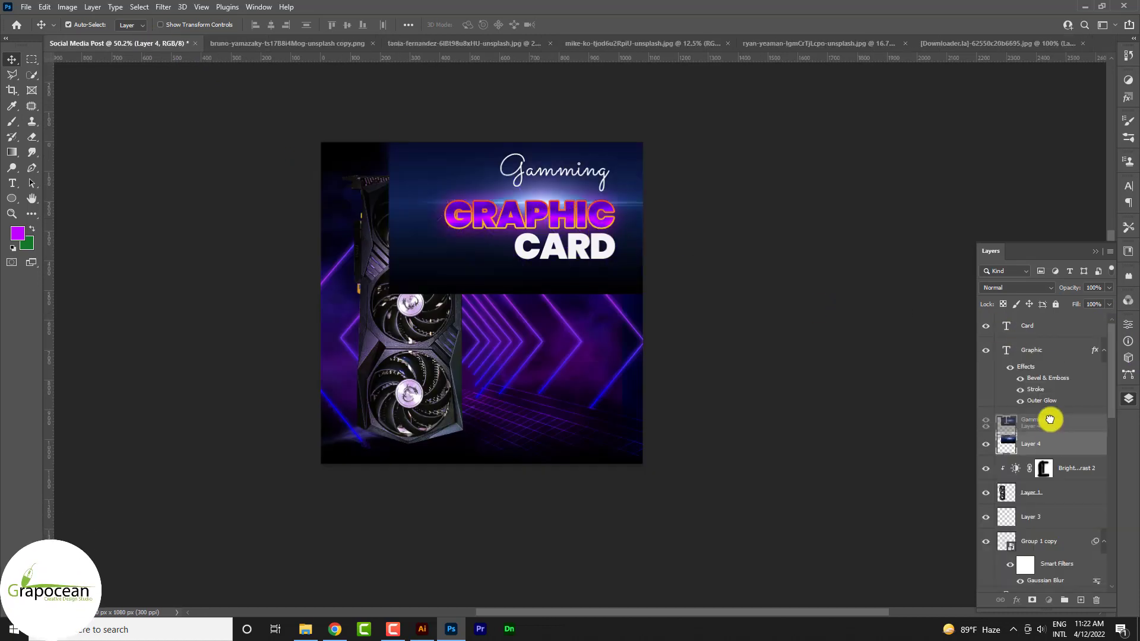
mouse_move(1050, 420)
left_mouse_down()
mouse_move(1041, 287)
mouse_move(1036, 320)
left_mouse_up()
left_click(1017, 287)
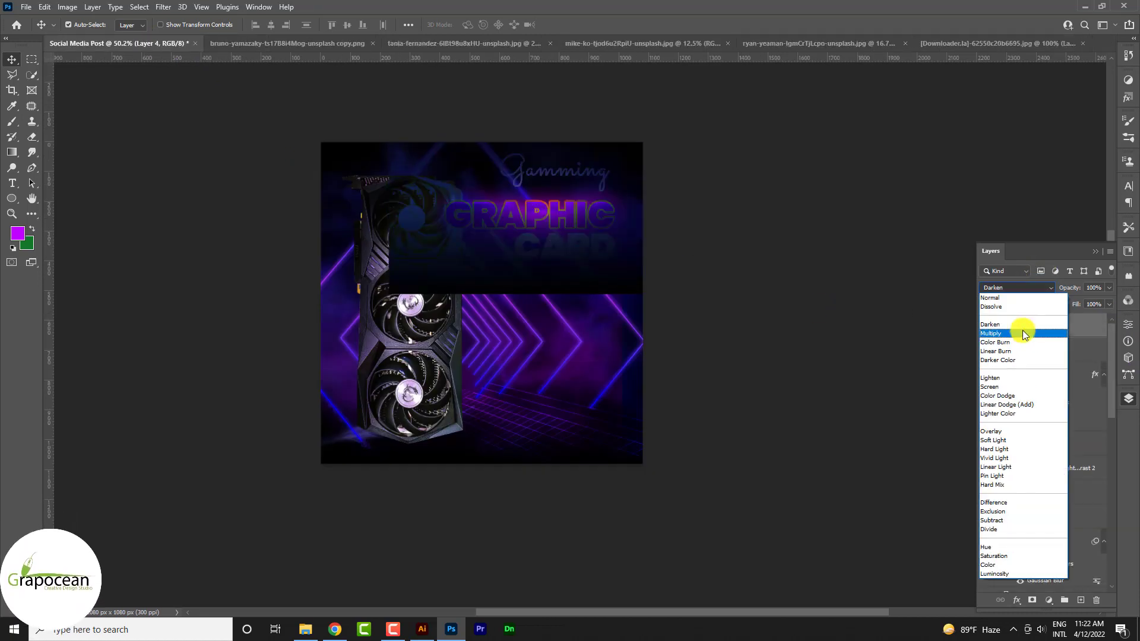
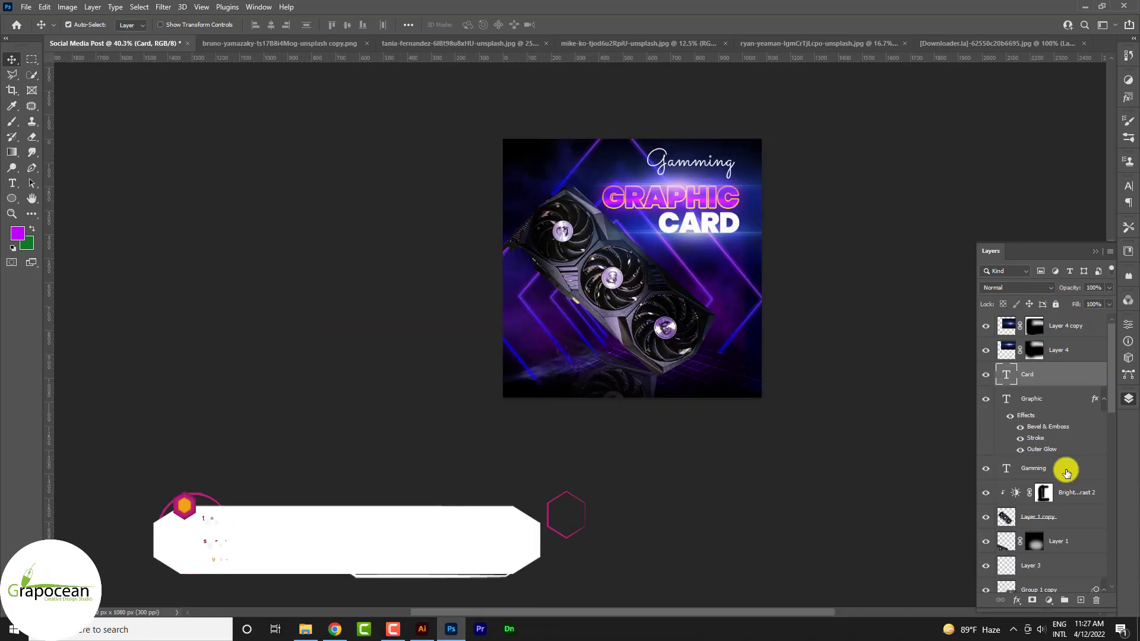
- Duplicate the Gamming text layer and move the copy to the bottom of the post
key("ctrl+j")
key("ctrl+t")
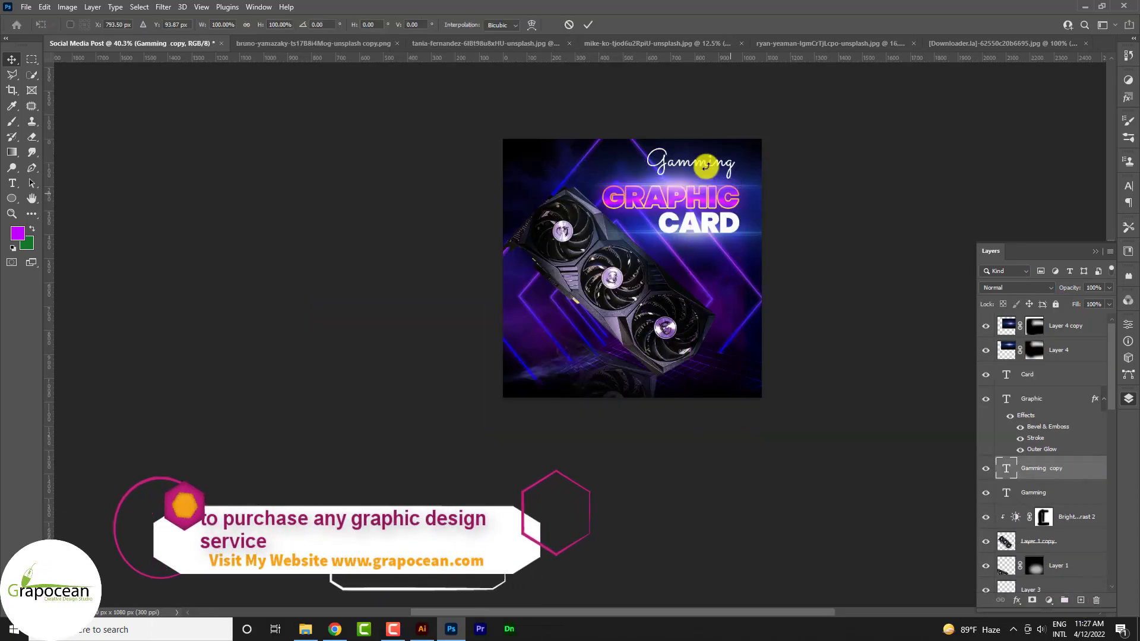
mouse_move(748, 156)
left_mouse_down()
mouse_move(707, 380)
mouse_move(757, 380)
left_mouse_up()
left_click(12, 183)
type("www.")
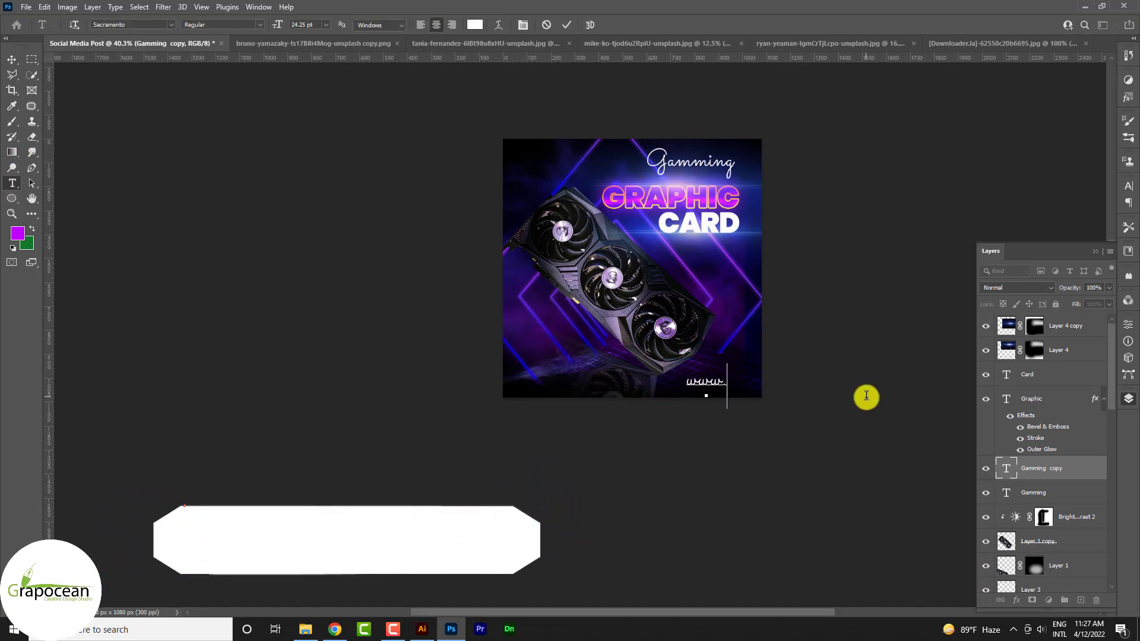
type("grapo")
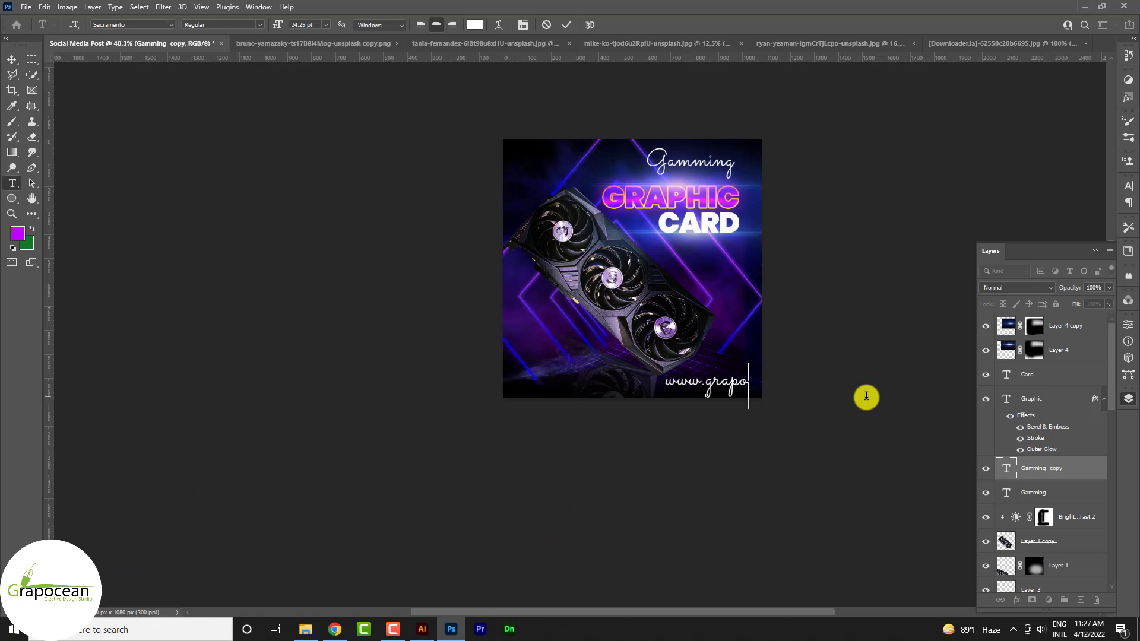
key("ctrl+a")
key("BackSpace")
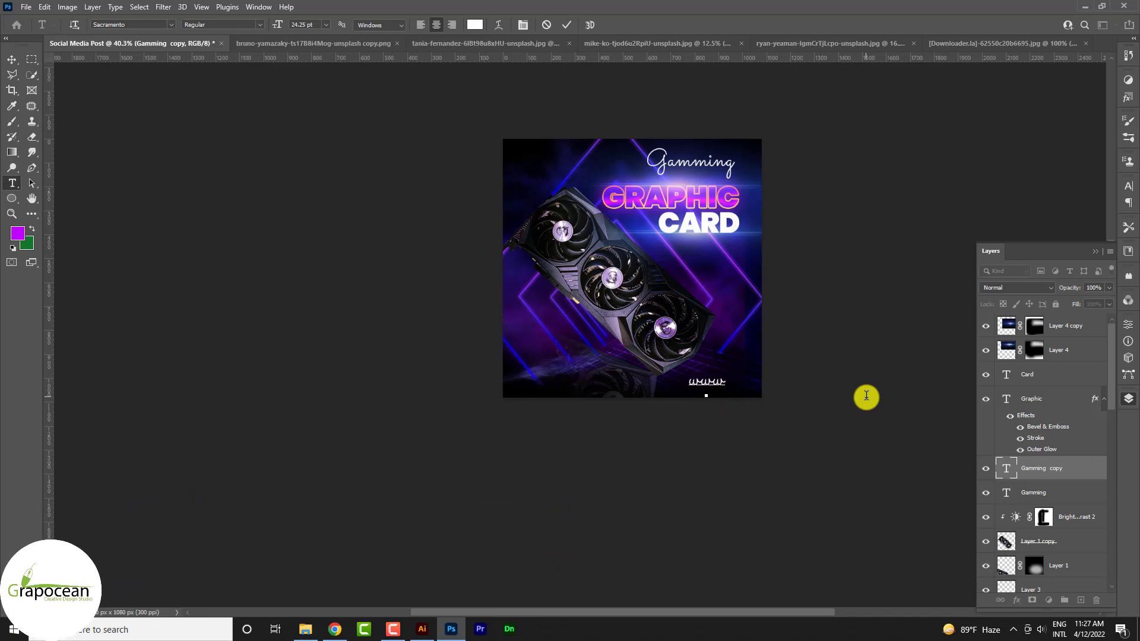
type(".grapocean")
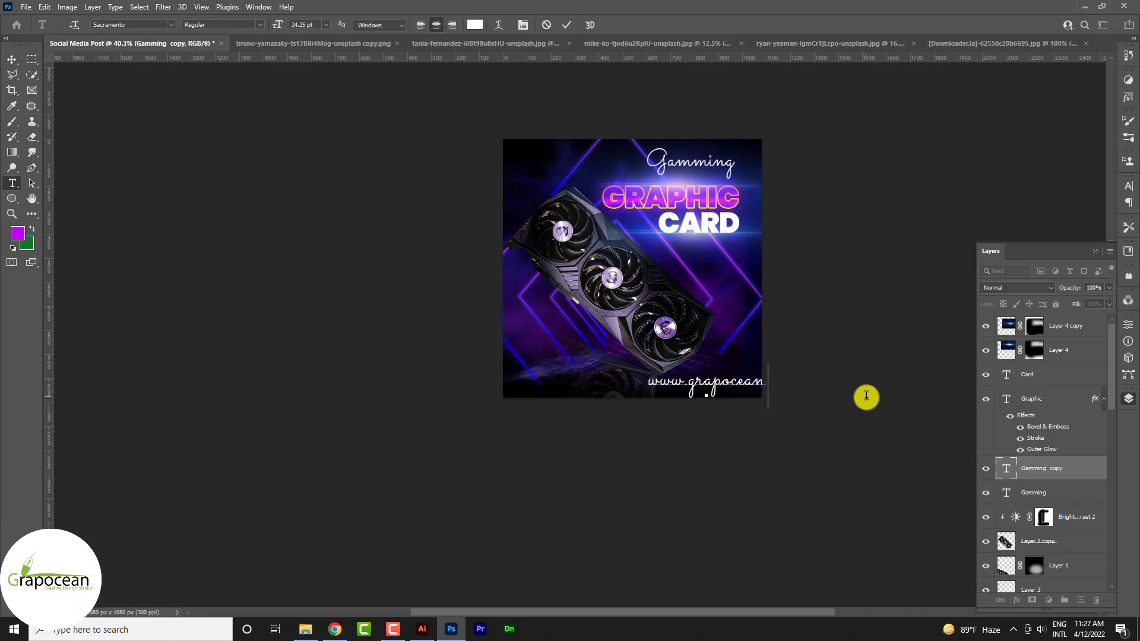
type(".com")
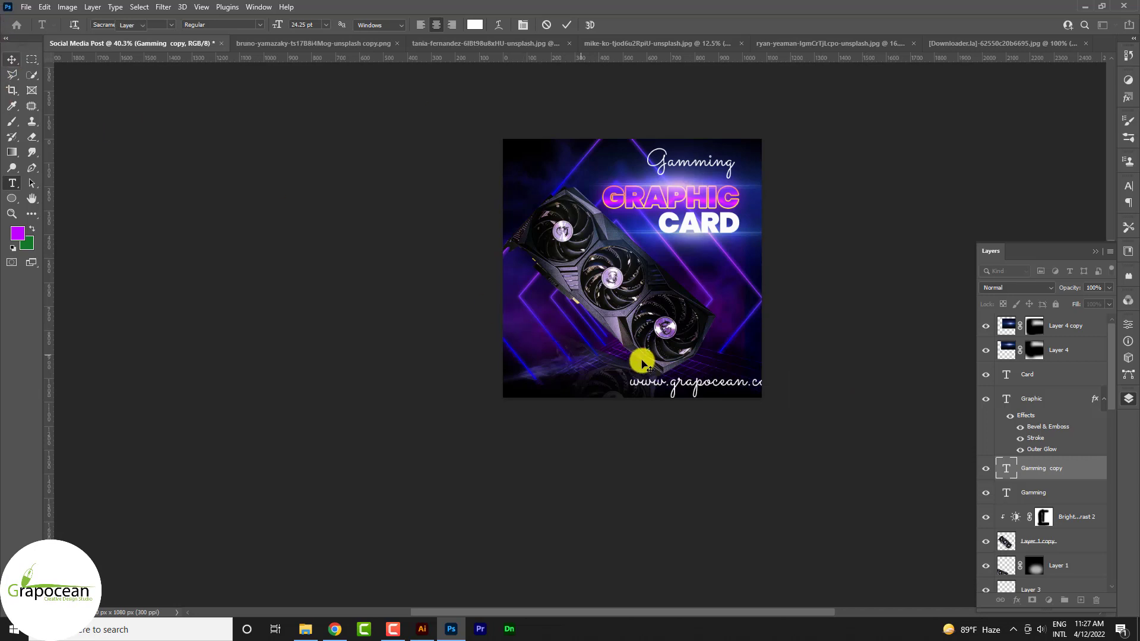
key("ctrl+Return")
left_click(20, 189)
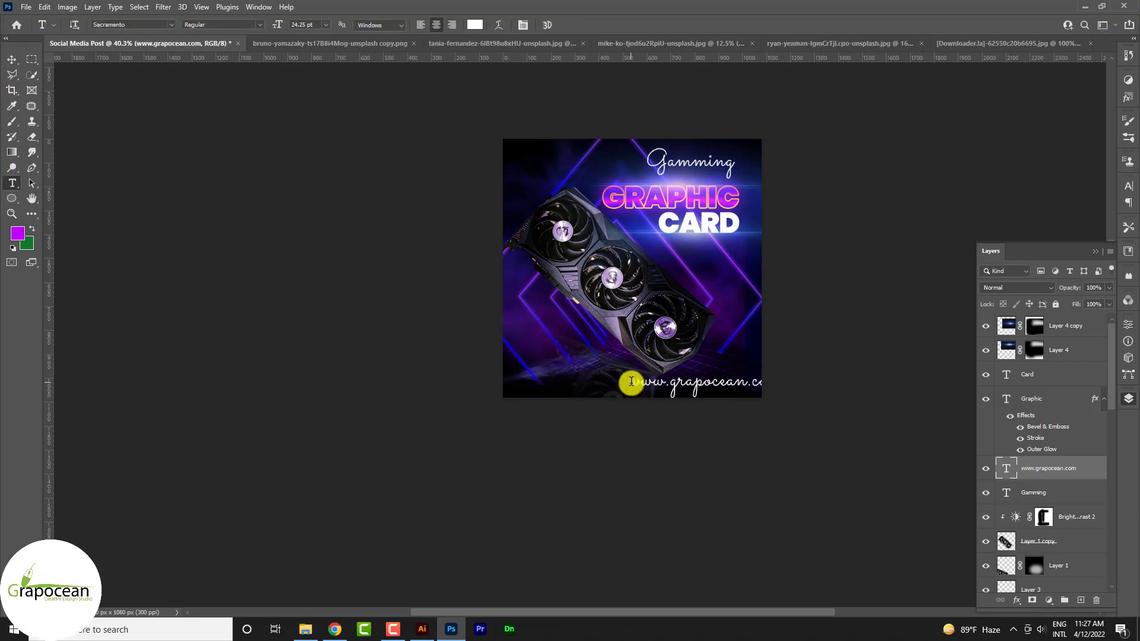
- Restyle the web address text as small Roboto Light, about 6 pt
triple_click(632, 382)
left_click(171, 25)
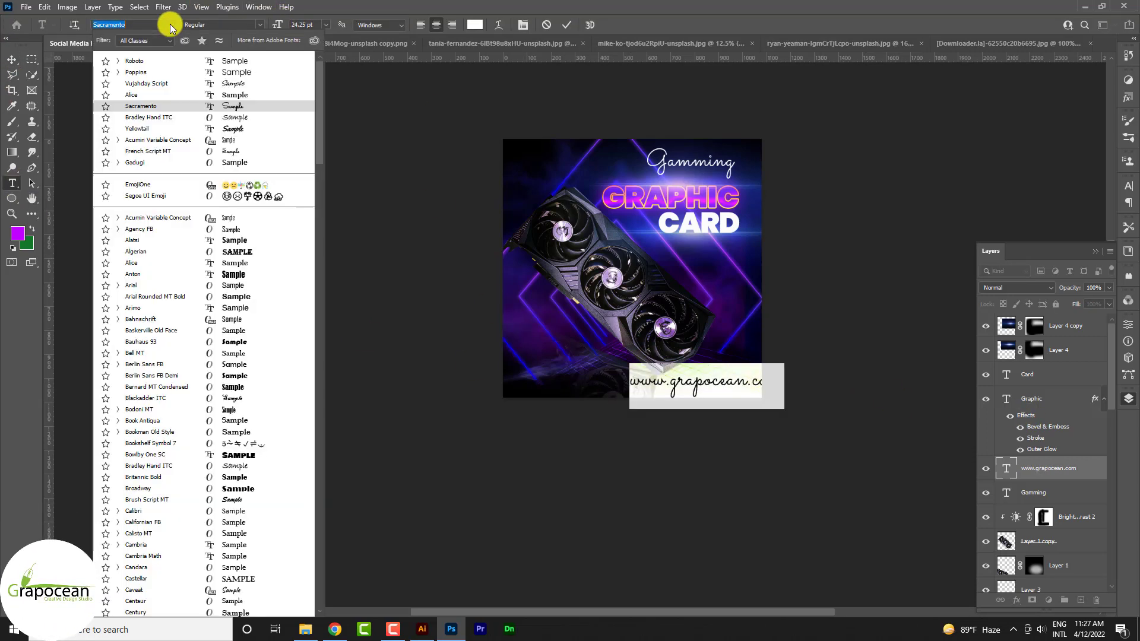
left_click(191, 61)
left_click_drag(287, 24, 269, 26)
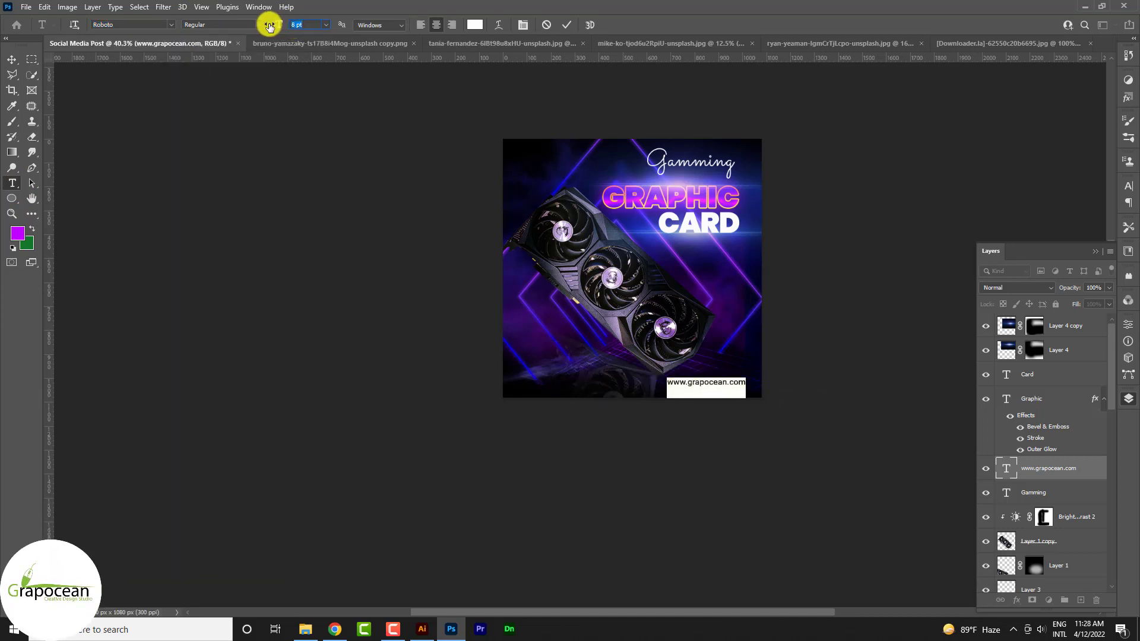
left_click_drag(269, 26, 268, 26)
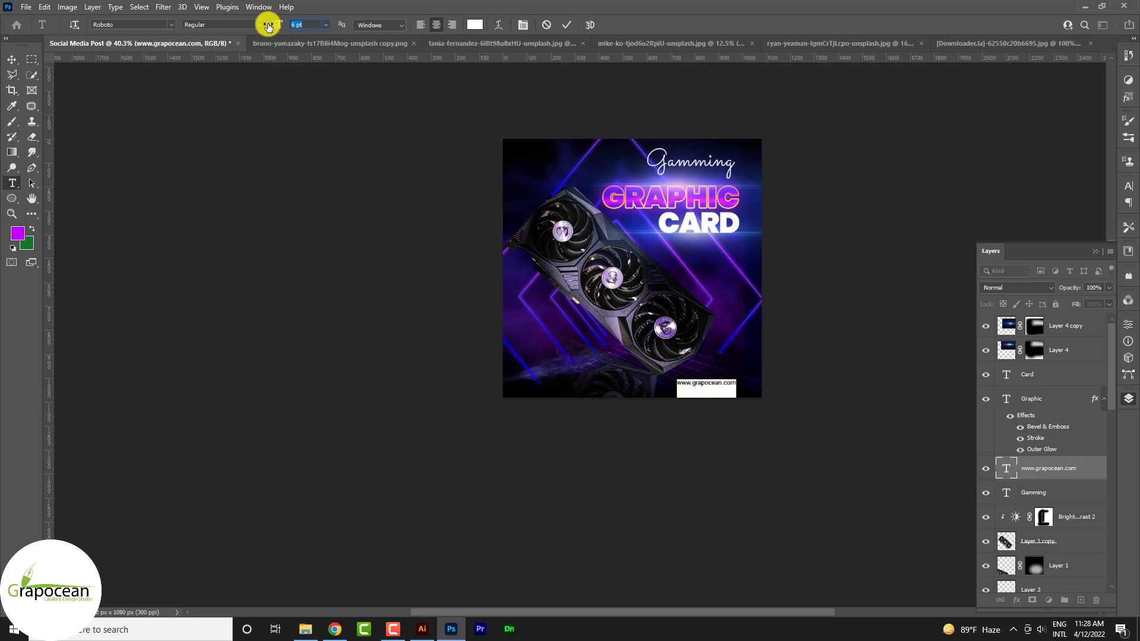
left_click(255, 24)
left_click(234, 55)
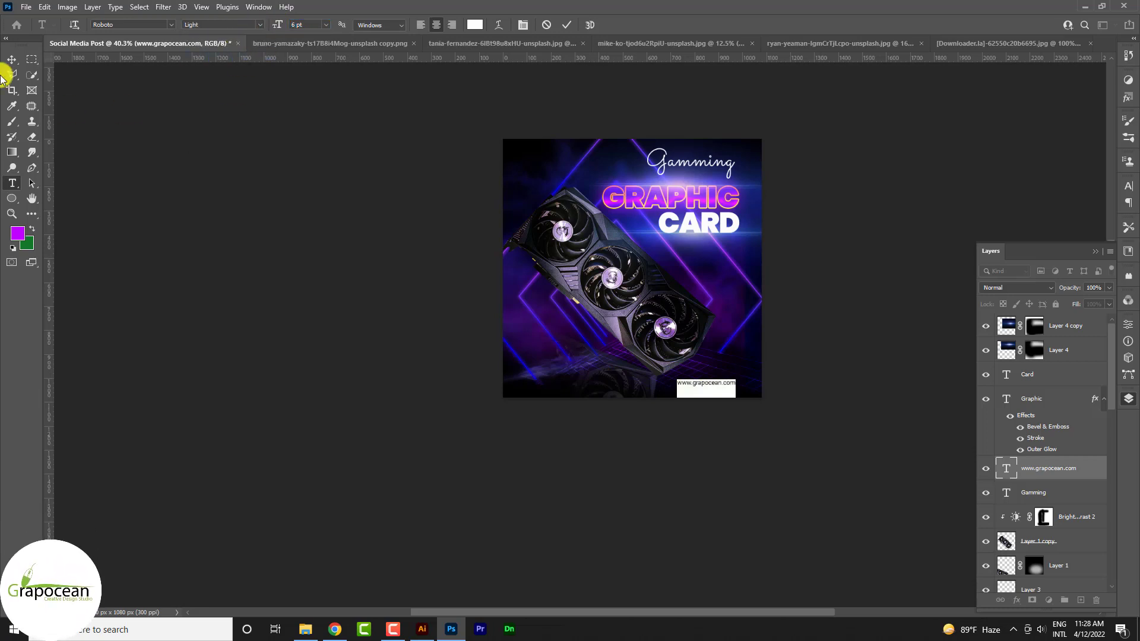
- Move the web address line into the post's bottom-right corner
scroll(722, 392, "up", 2)
scroll(716, 380, "up", 2)
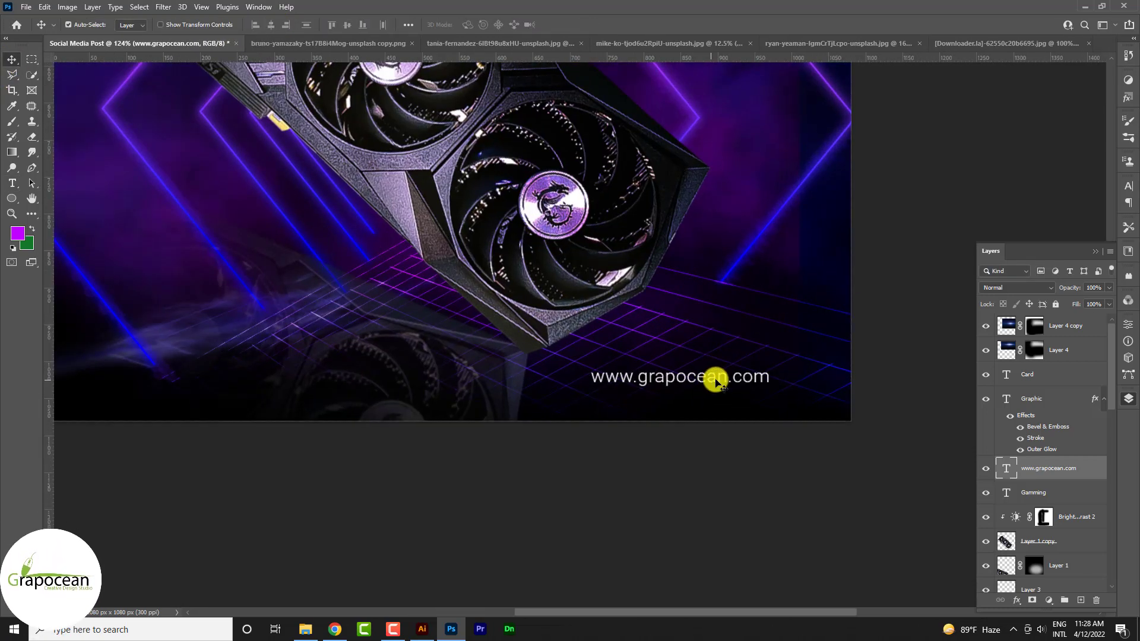
left_click_drag(716, 380, 758, 381)
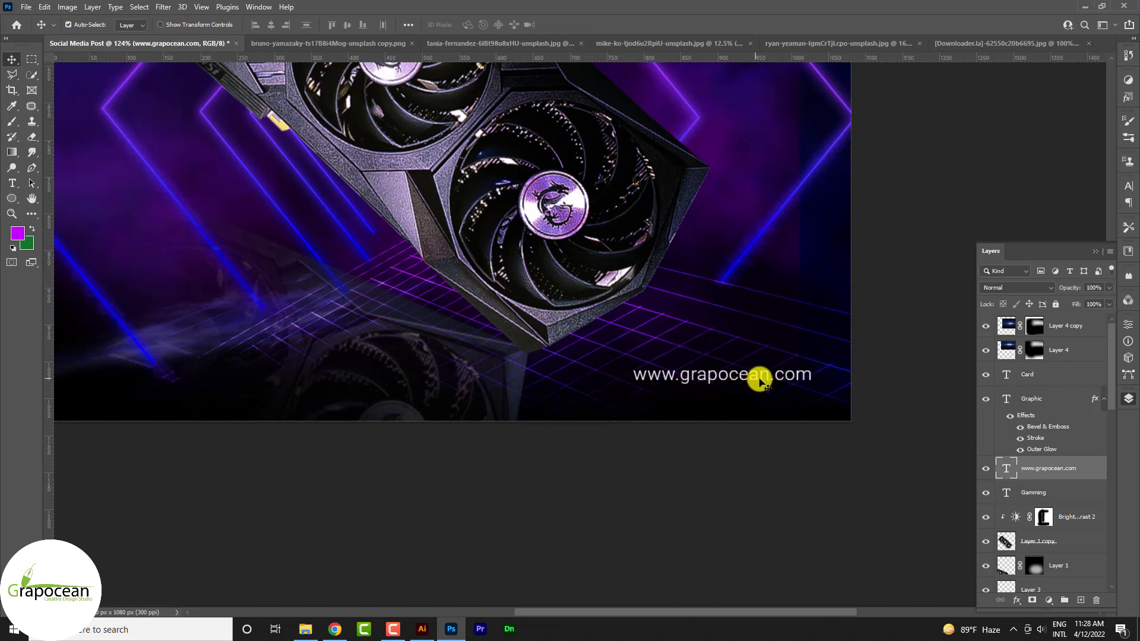
scroll(869, 413, "down", 3)
scroll(856, 389, "down", 2)
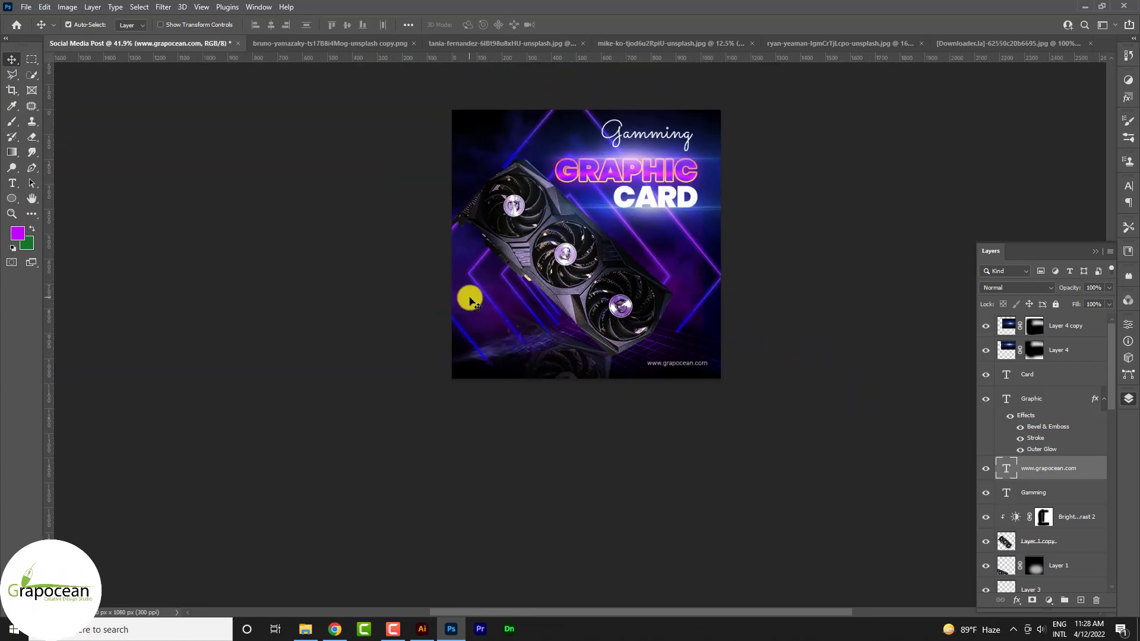
- Draw a black circle on a new top layer and move it over the post's lower-left area
right_click(13, 199)
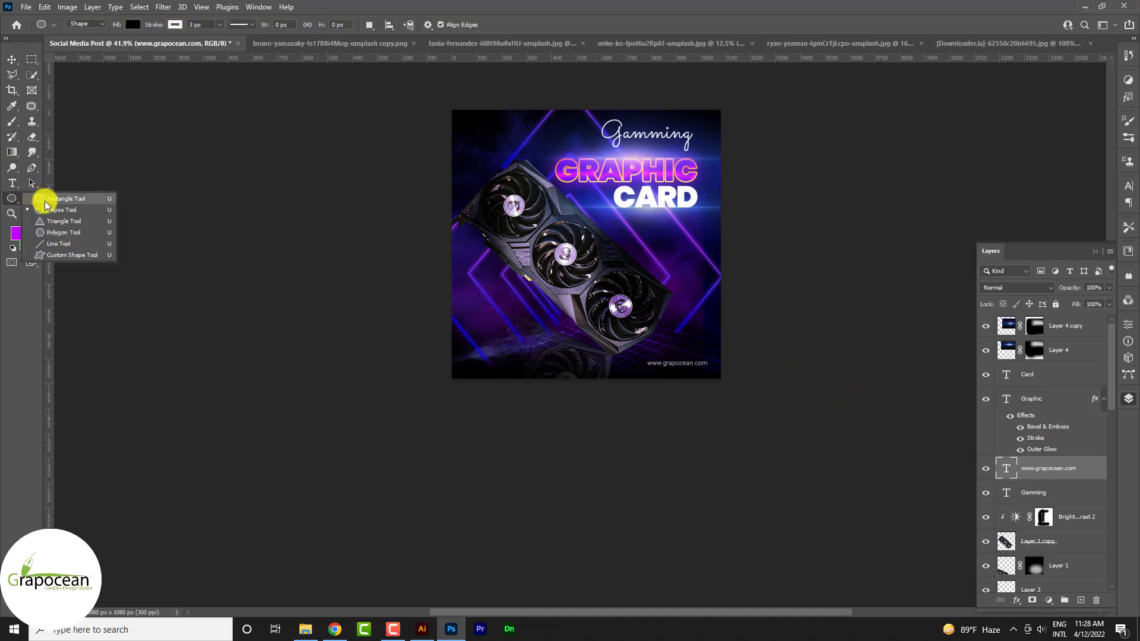
left_click(57, 213)
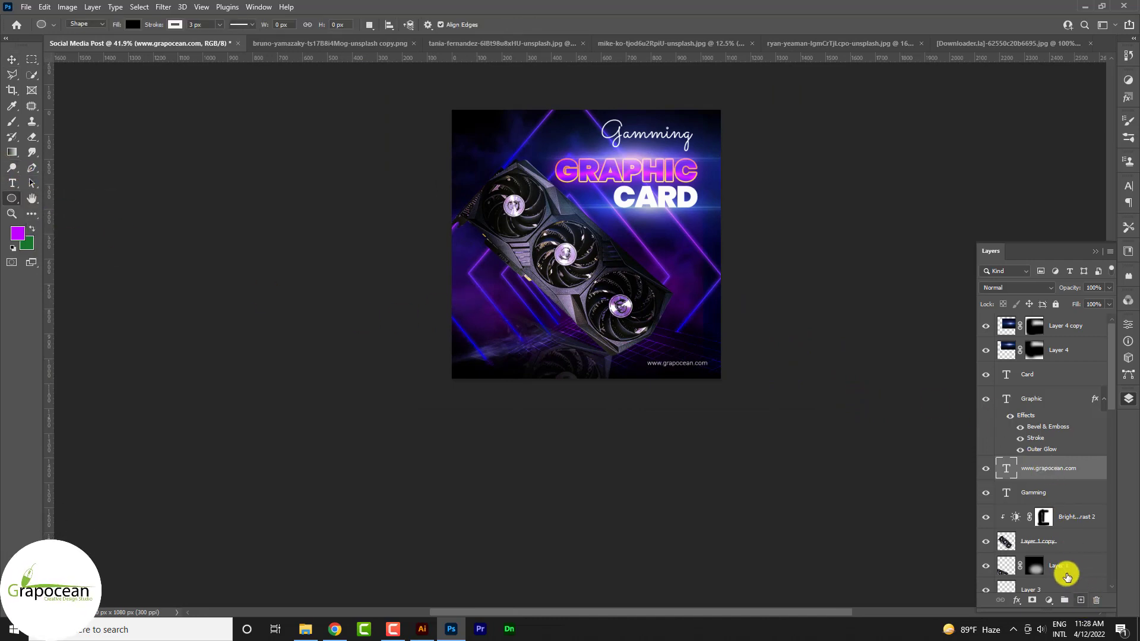
left_click(1079, 331)
left_click(1080, 601)
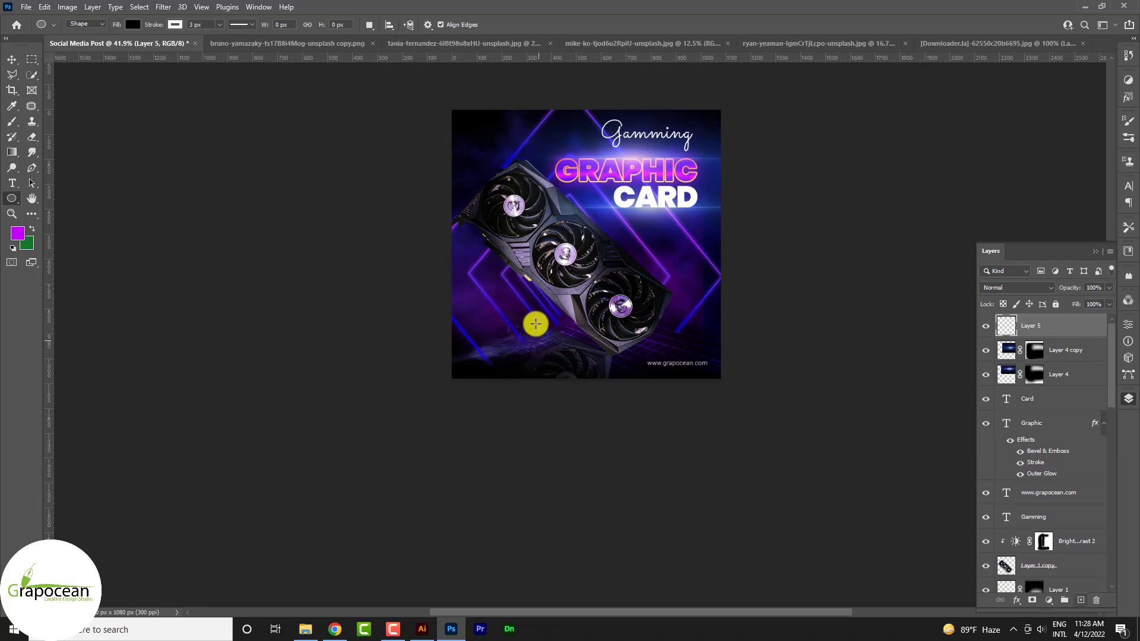
mouse_move(633, 241)
left_mouse_down()
mouse_move(716, 347)
mouse_move(720, 328)
left_mouse_up()
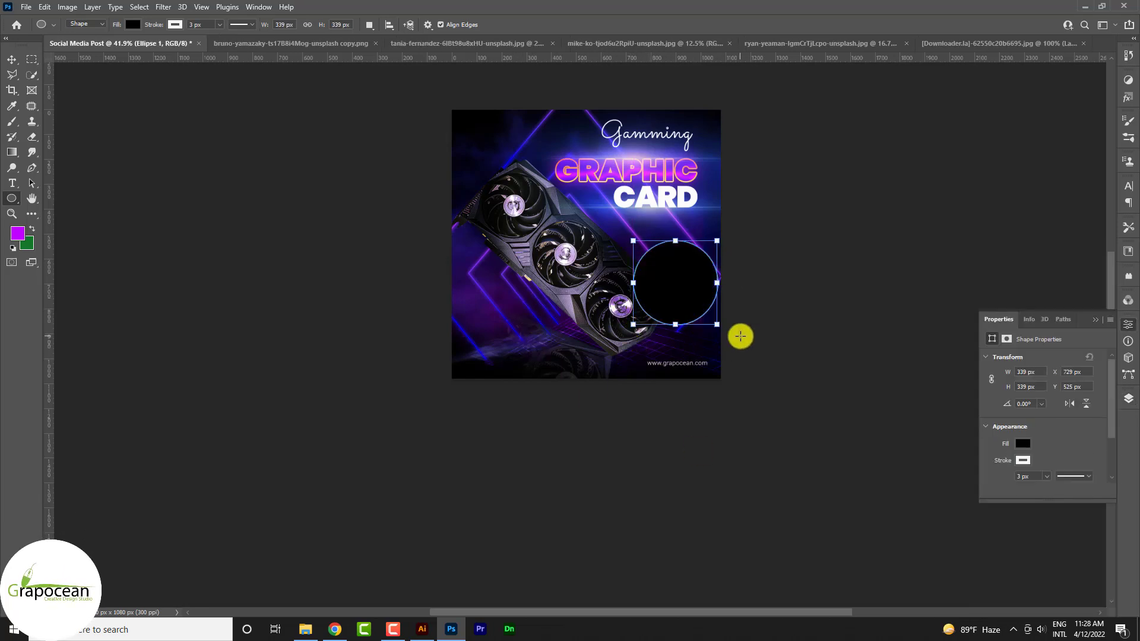
left_click(11, 59)
left_click_drag(656, 287, 528, 297)
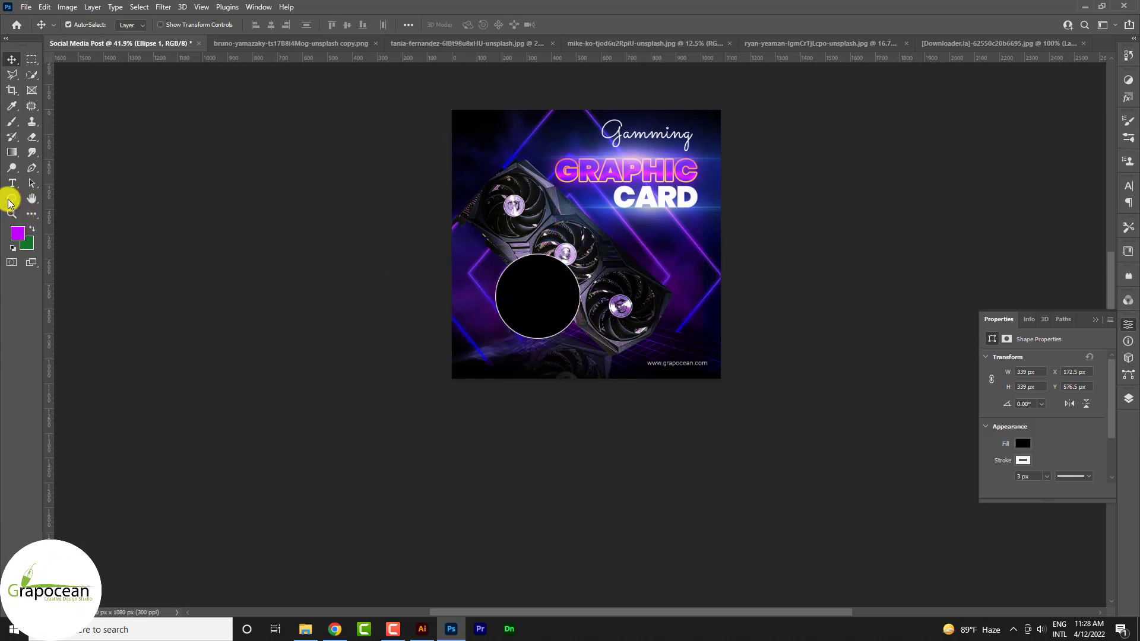
left_click(12, 199)
- Give the circle a magenta fill from recent colours and no stroke
left_click(133, 24)
left_click(174, 24)
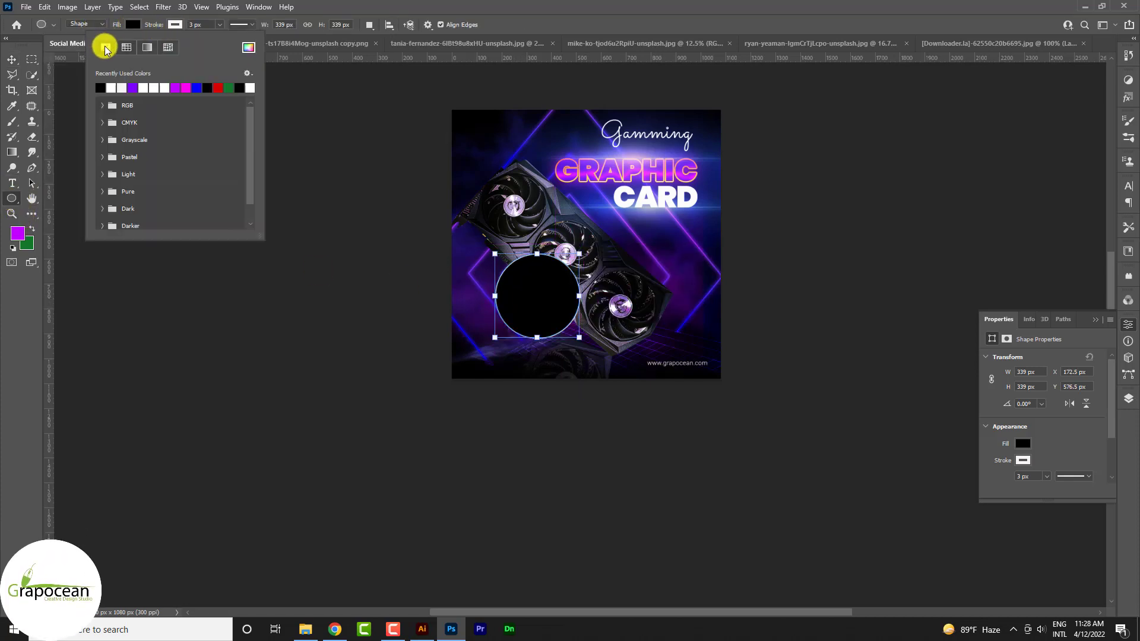
left_click(187, 88)
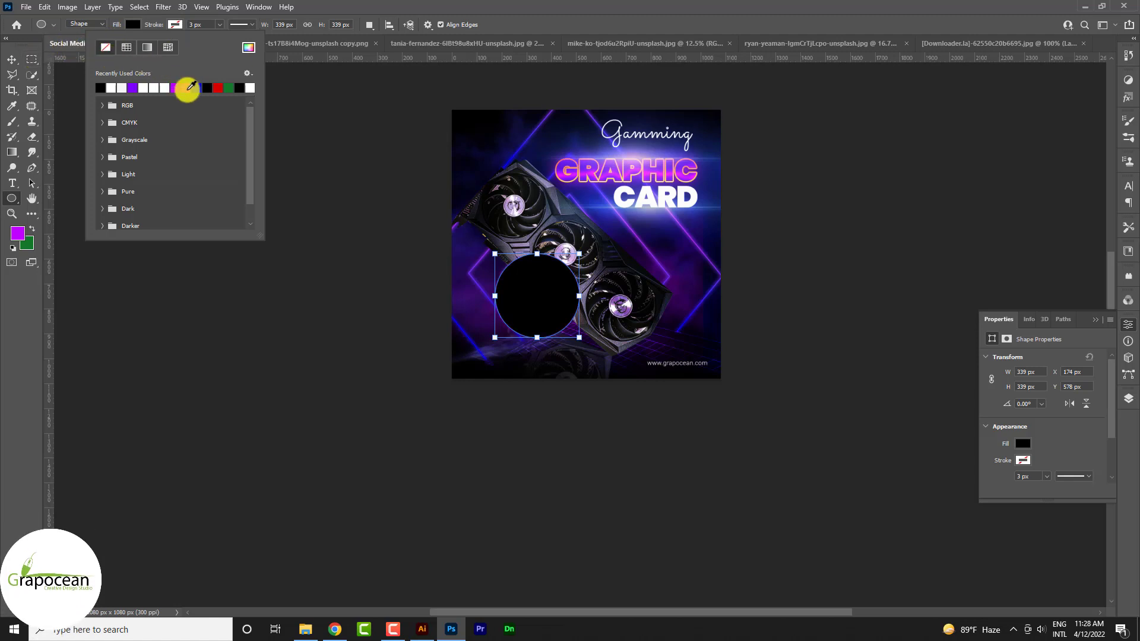
left_click(170, 25)
left_click(106, 47)
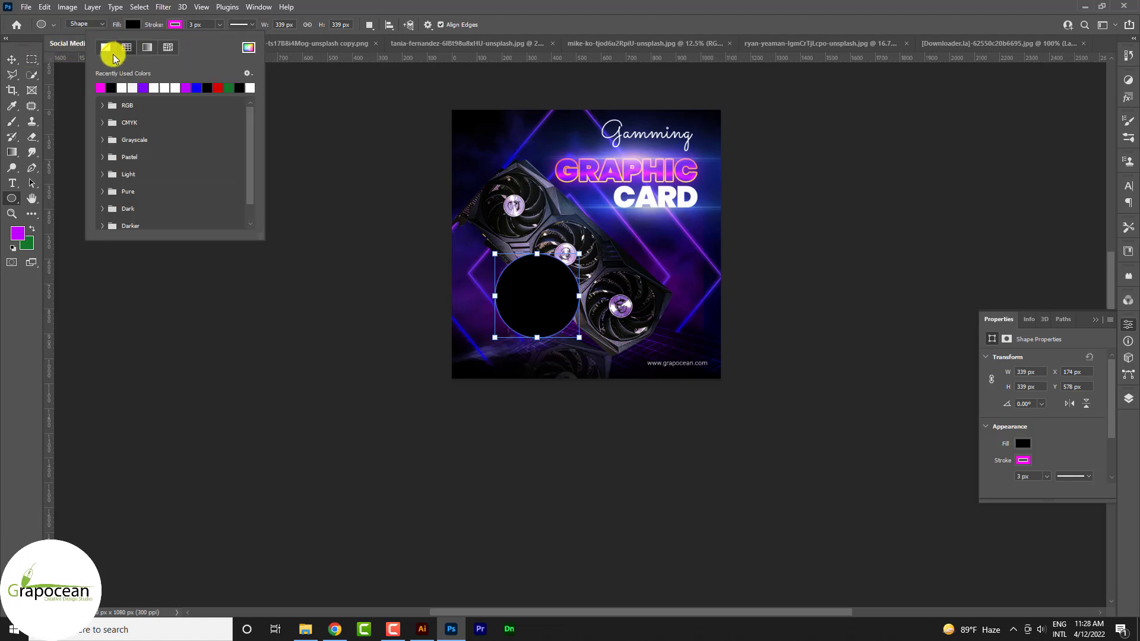
left_click(133, 25)
left_click(59, 87)
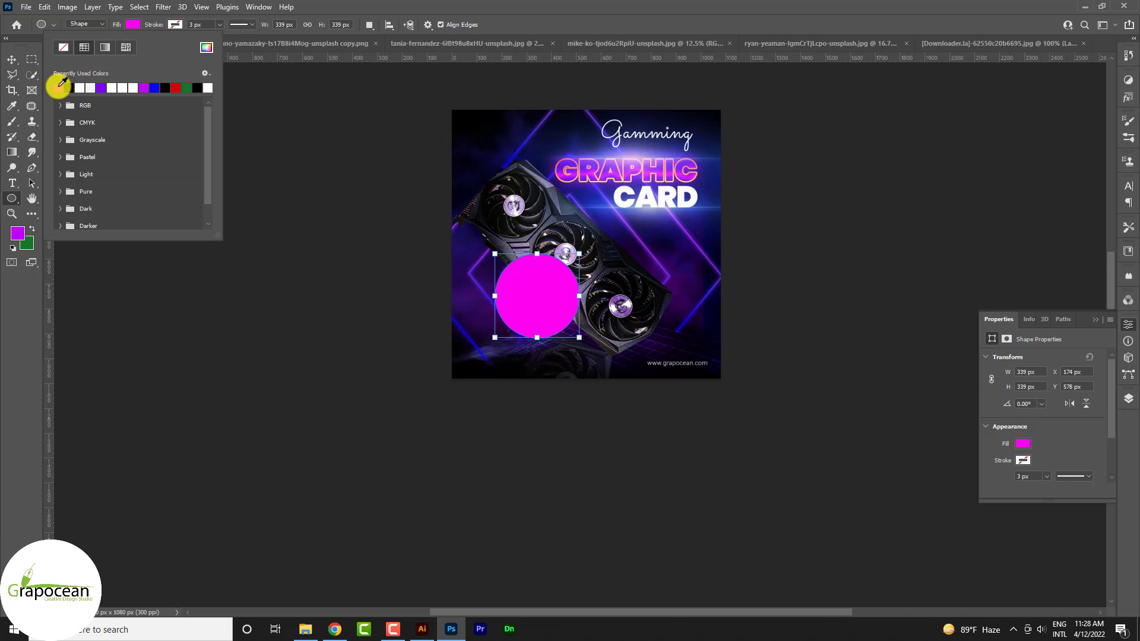
left_click(11, 58)
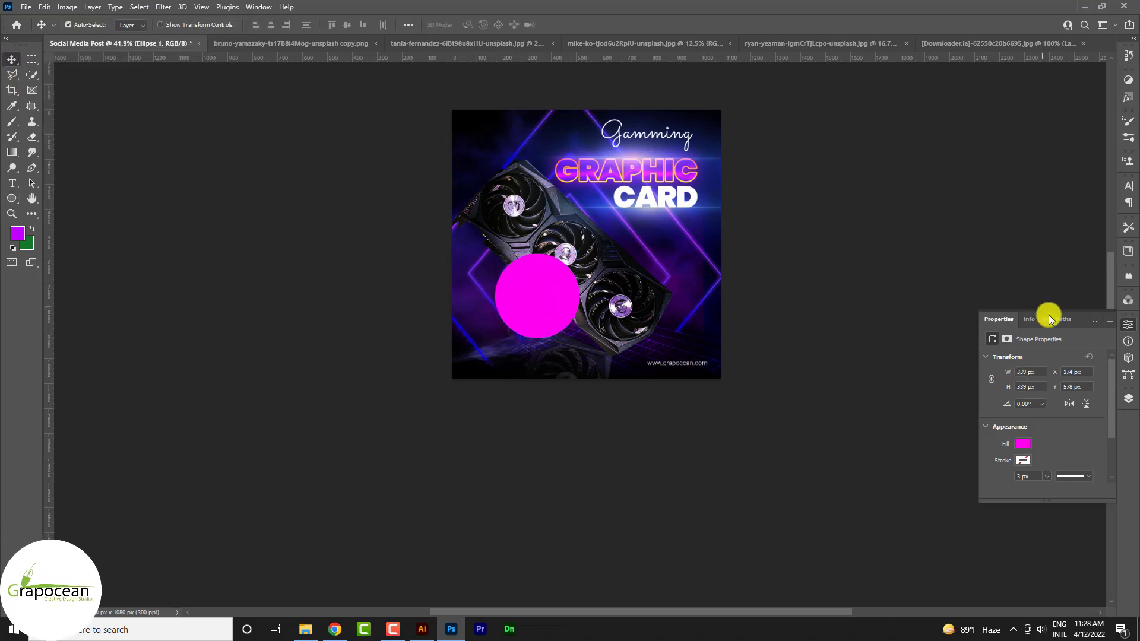
left_click(1097, 325)
left_click(1128, 398)
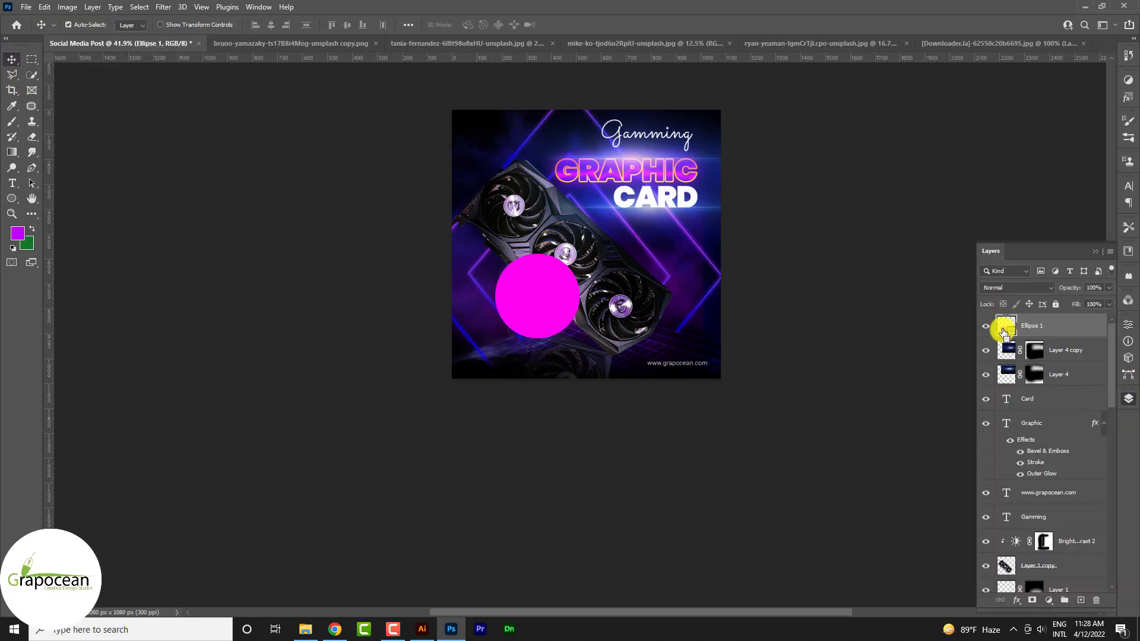
- Brush a soft light grey highlight onto the magenta circle on a new layer
right_click(30, 117)
left_click(69, 120)
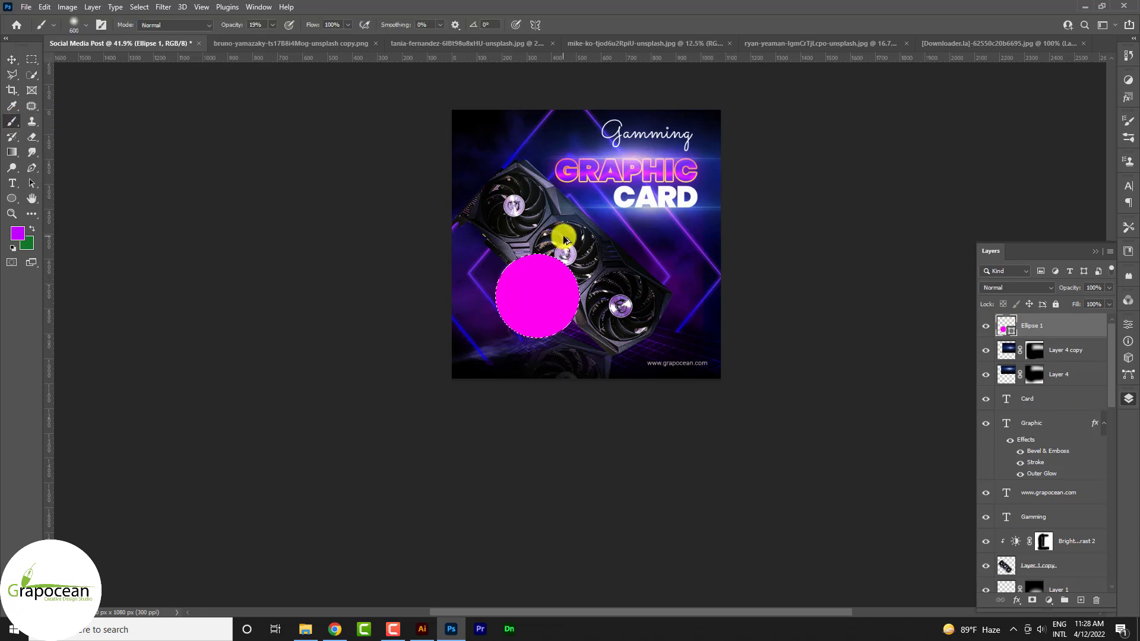
scroll(561, 237, "up", 2)
left_click(1081, 600)
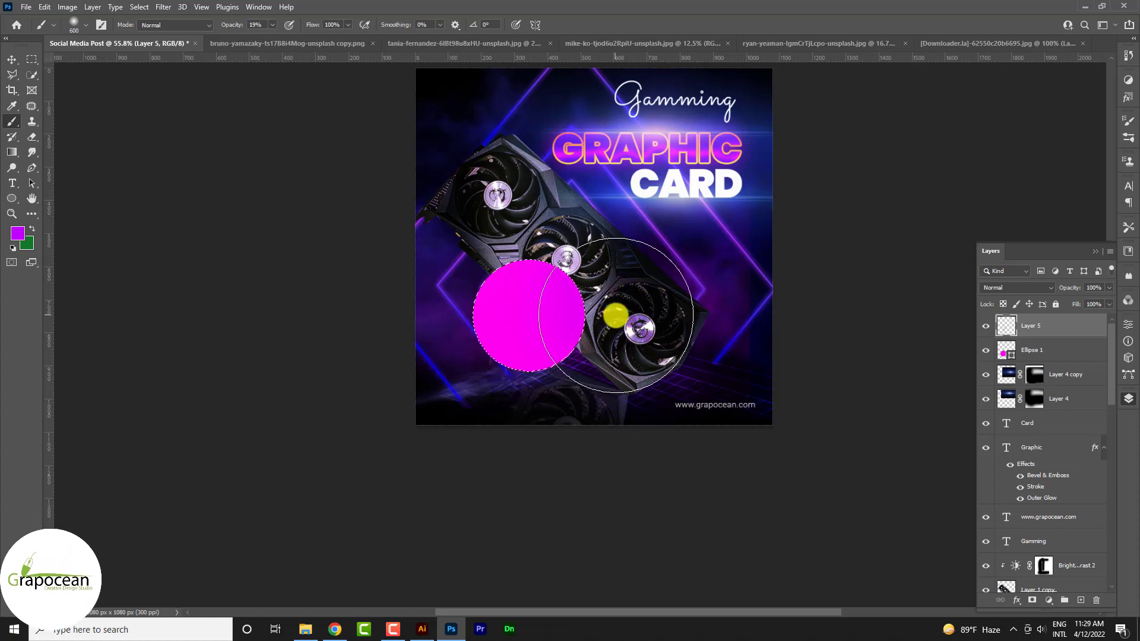
left_click(17, 231)
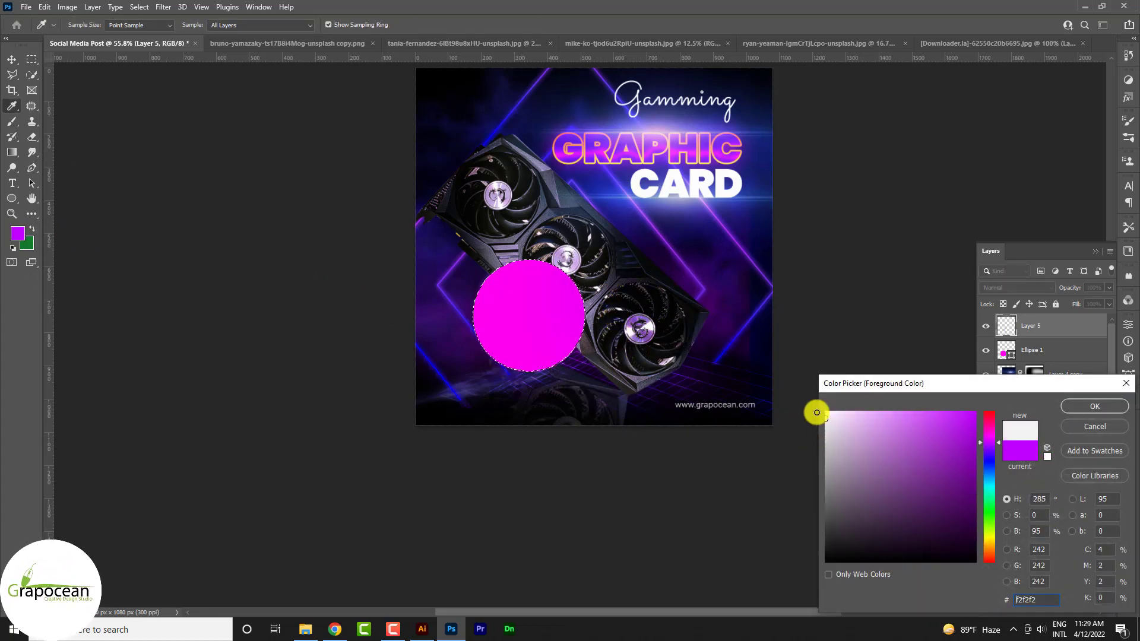
left_click(1095, 406)
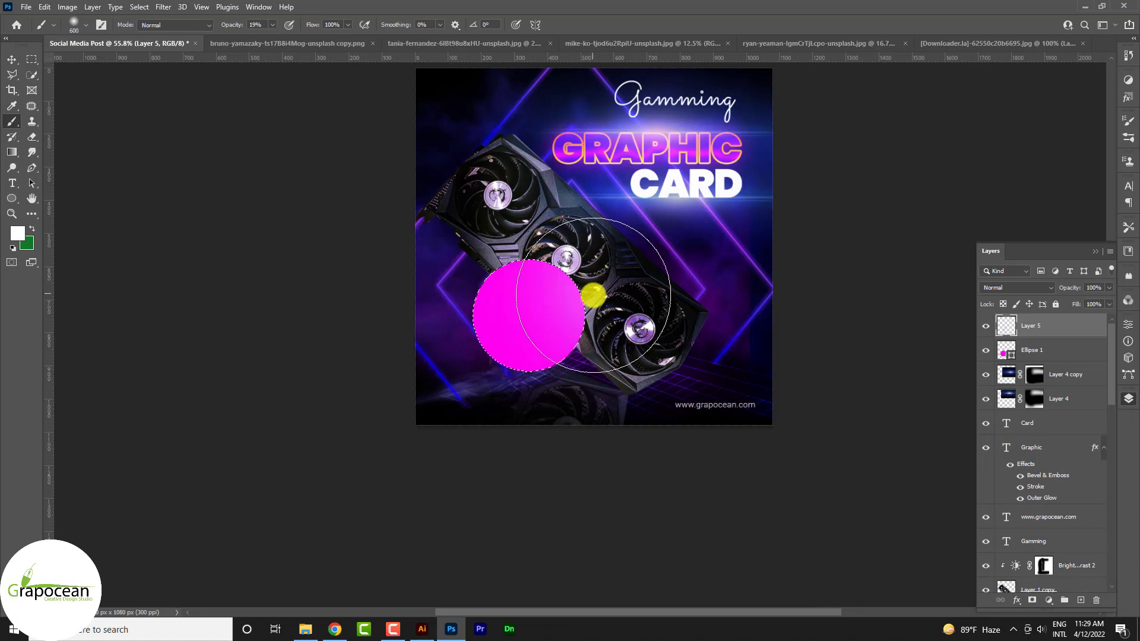
mouse_move(594, 296)
left_mouse_down()
mouse_move(611, 310)
mouse_move(571, 196)
left_mouse_up()
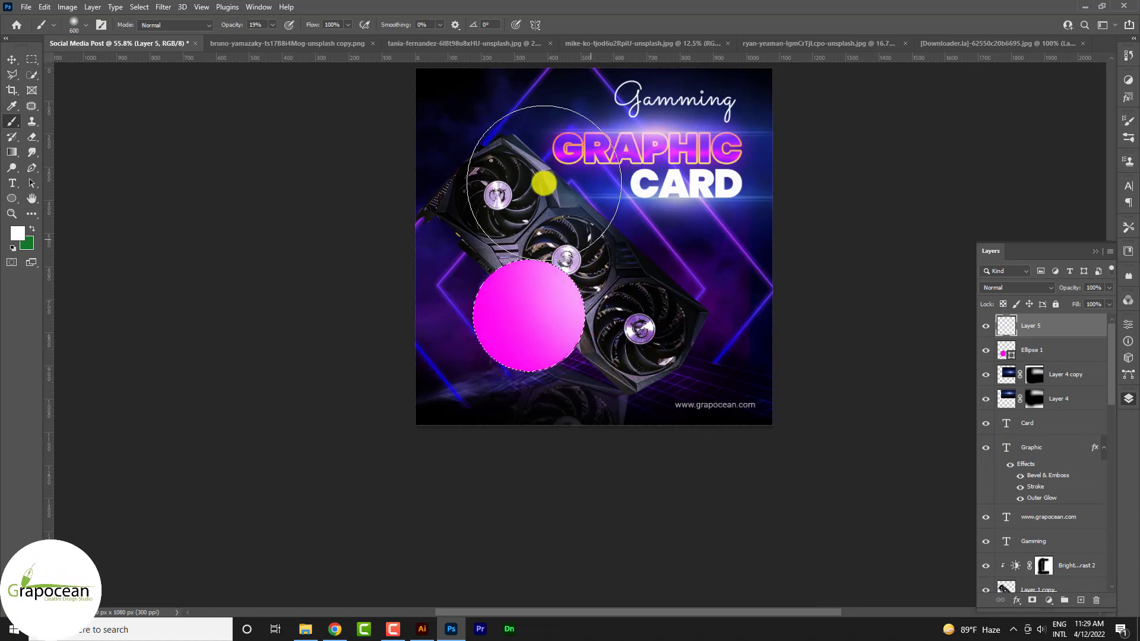
- Reset the brush colour to magenta sampled from the circle, at 100% opacity
left_click(17, 232)
left_click(509, 311)
left_click(1073, 410)
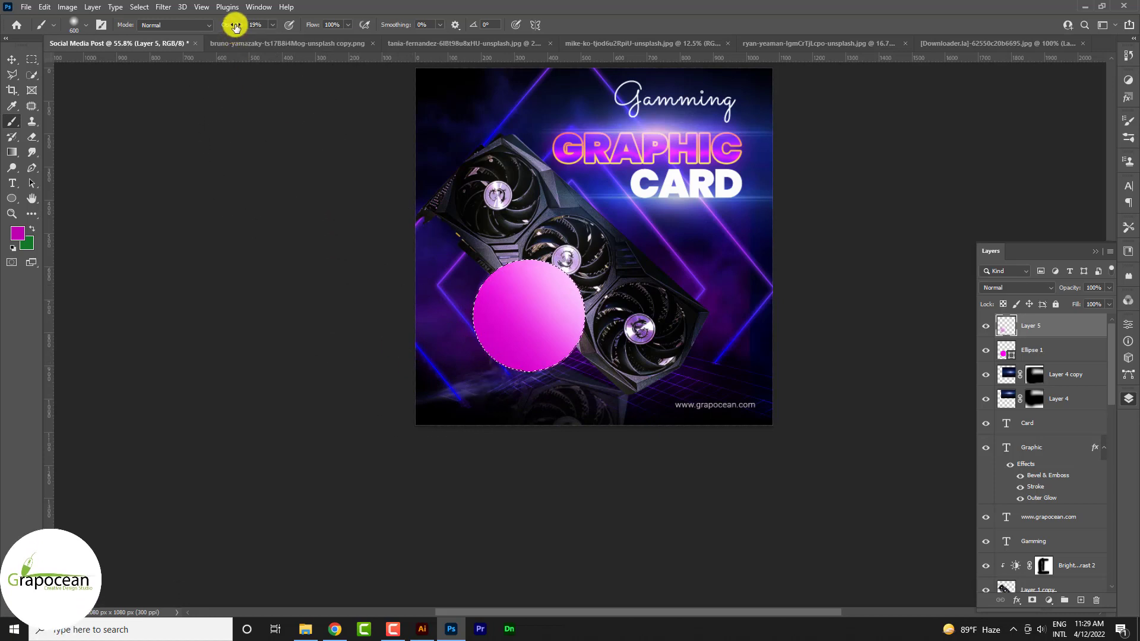
left_click_drag(234, 25, 285, 25)
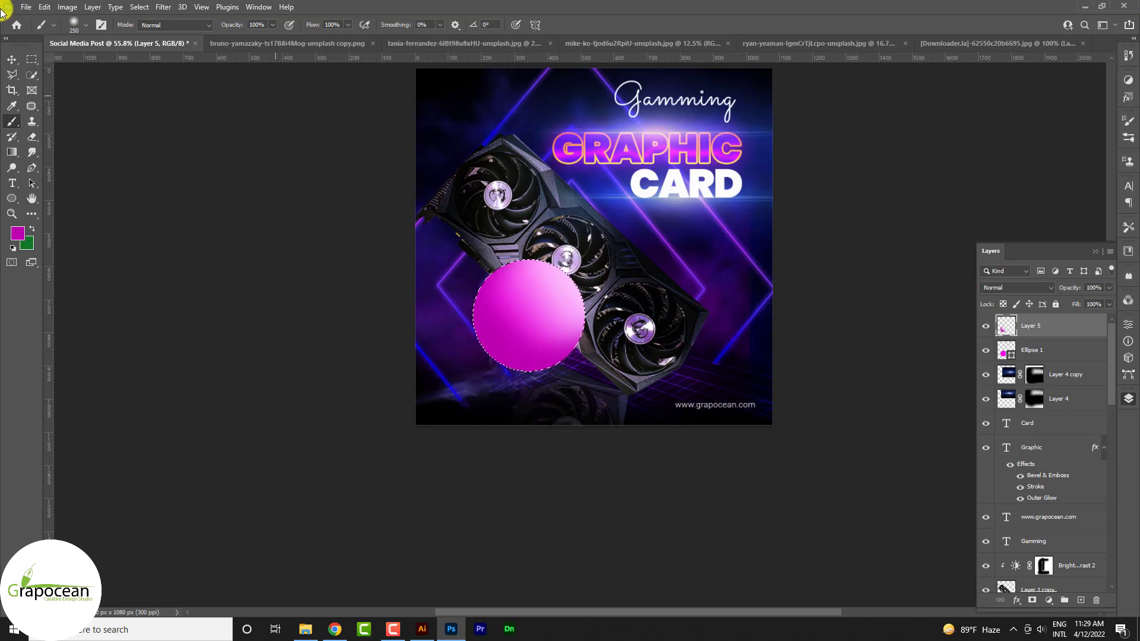
left_click(32, 60)
- Convert Ellipse 1 and Layer 5 into one smart object with Linear Dodge (Add) blending
scroll(546, 437, "down", 3, "alt")
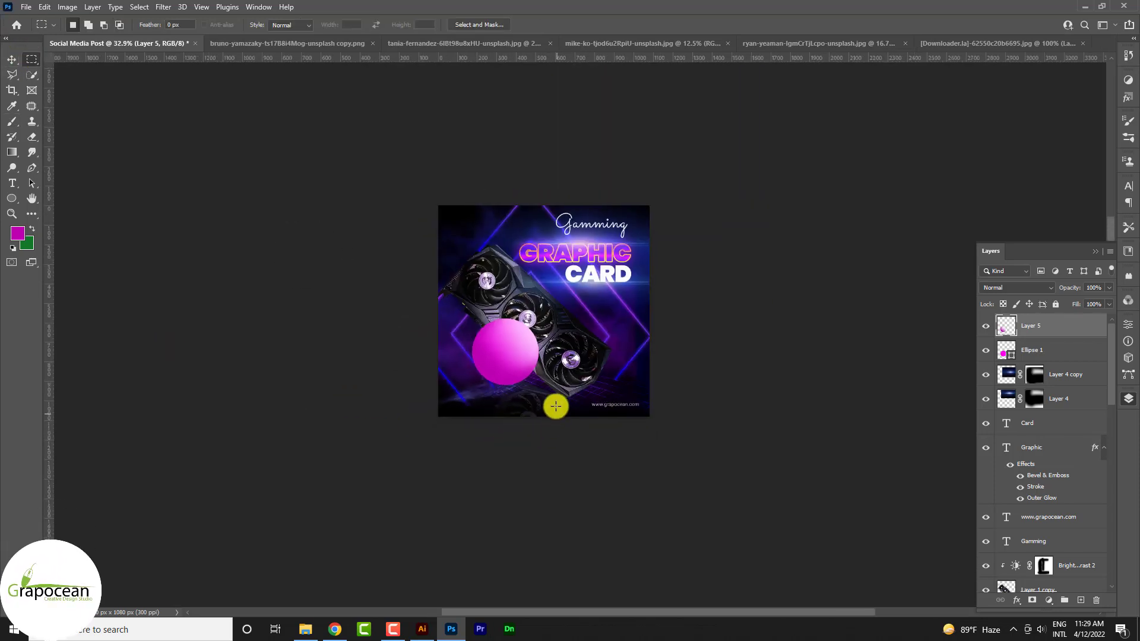
left_click(1063, 350, "shift")
right_click(1062, 329)
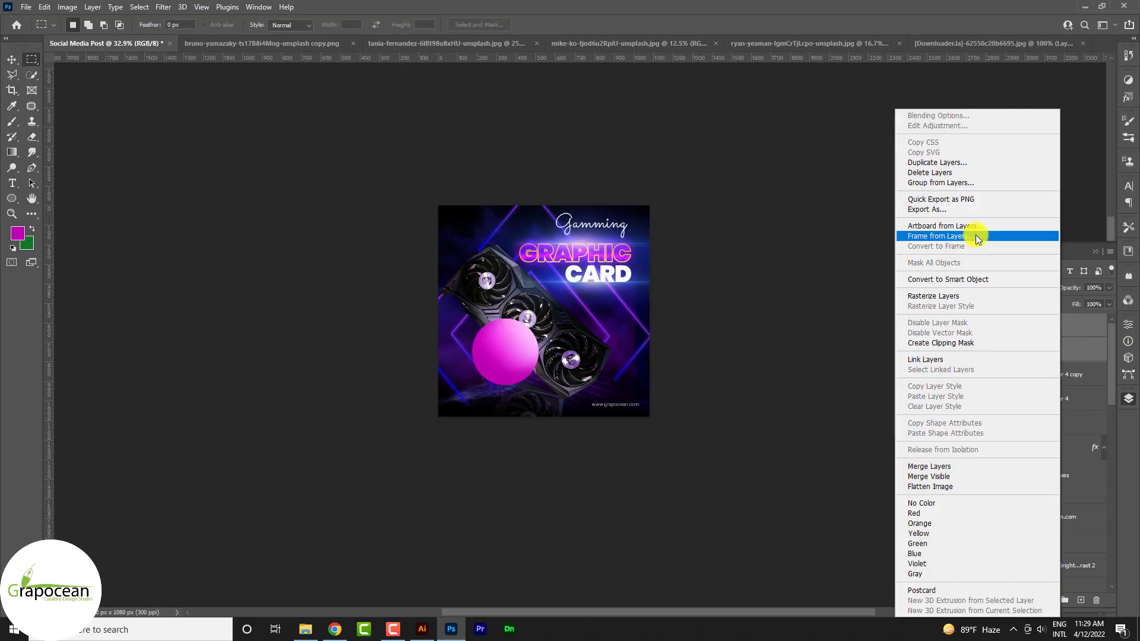
left_click(958, 344)
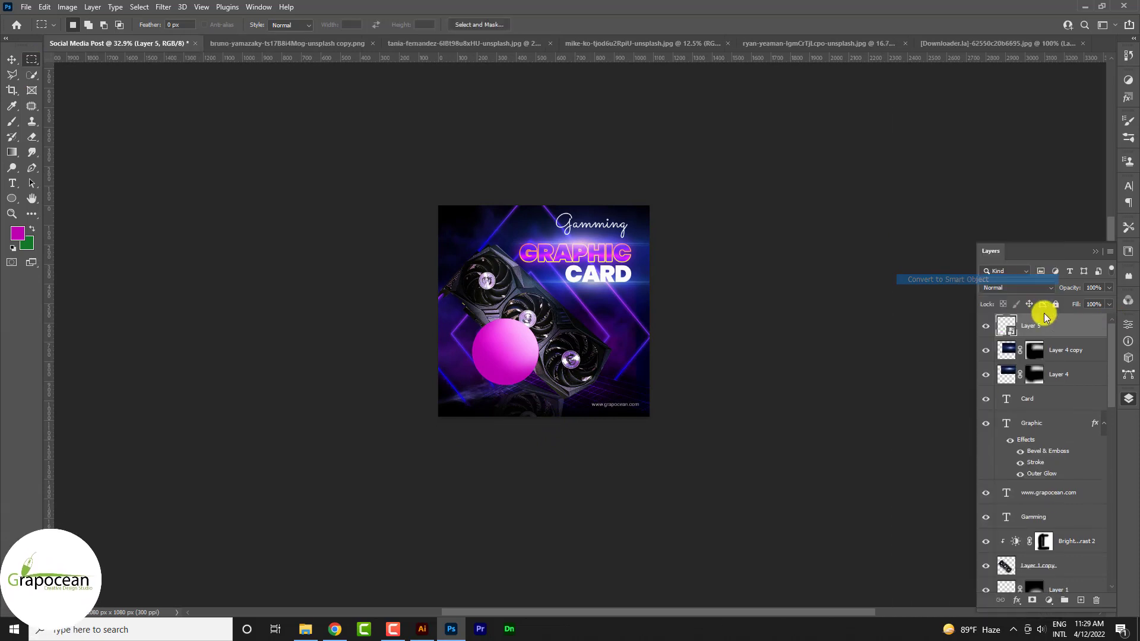
left_click(1013, 287)
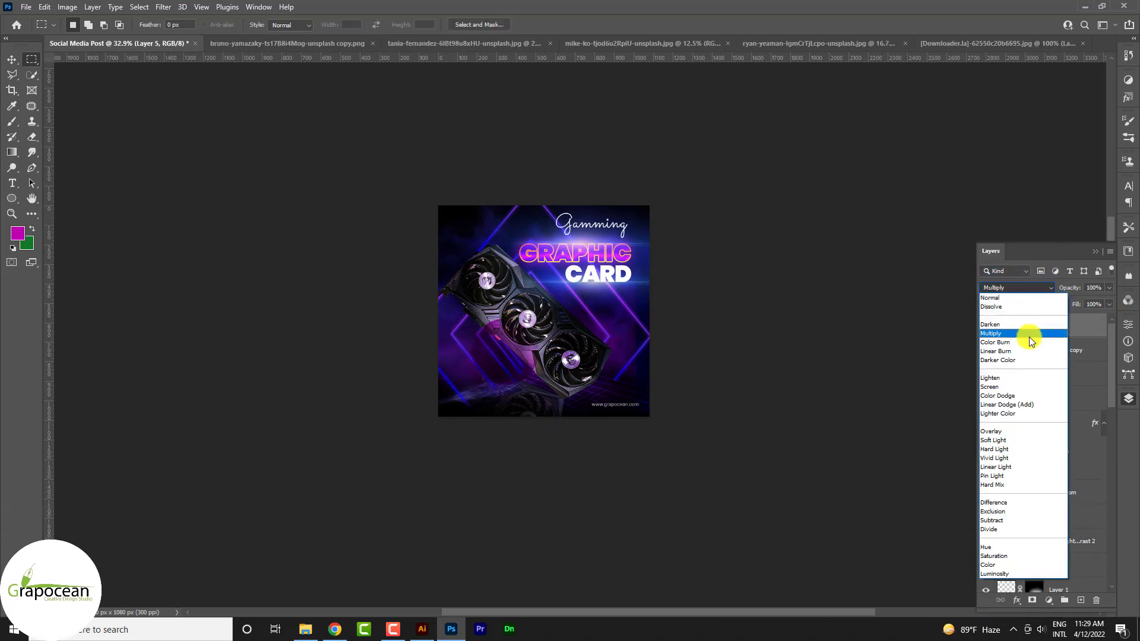
left_click(1028, 405)
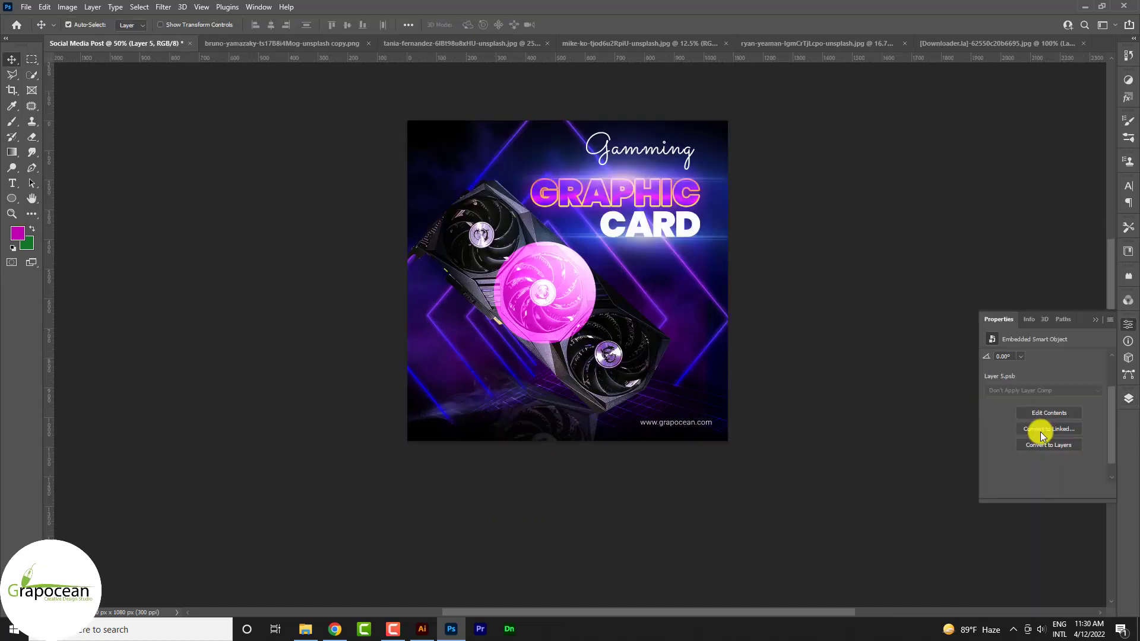
- Apply a 72.6 px Gaussian Blur to the pink sphere smart object
left_click(1096, 319)
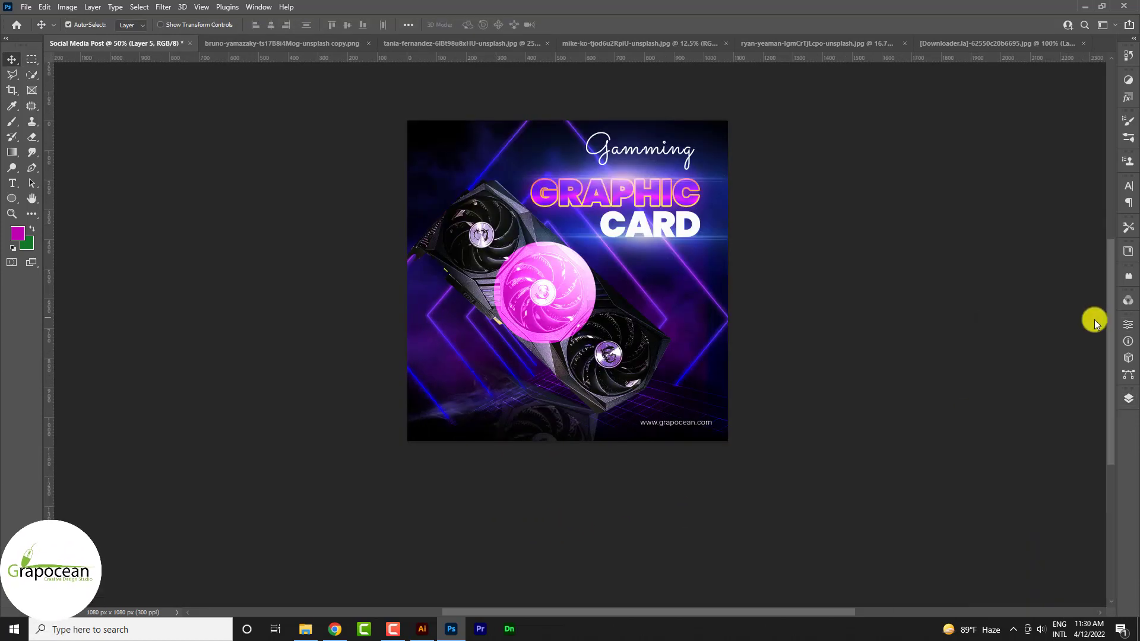
left_click(163, 7)
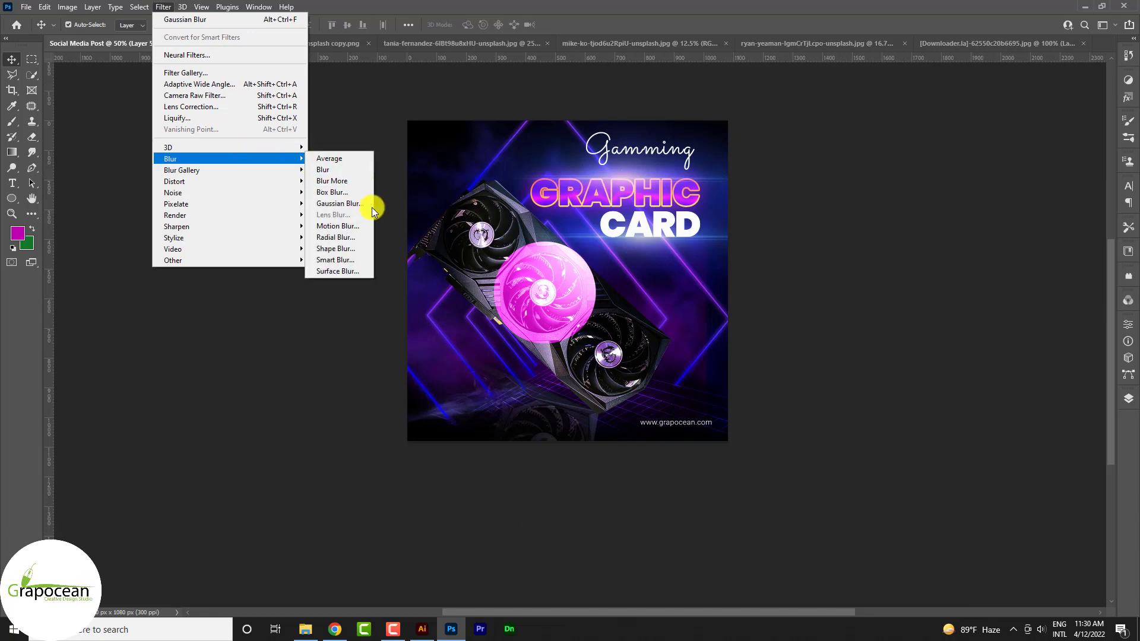
left_click(371, 208)
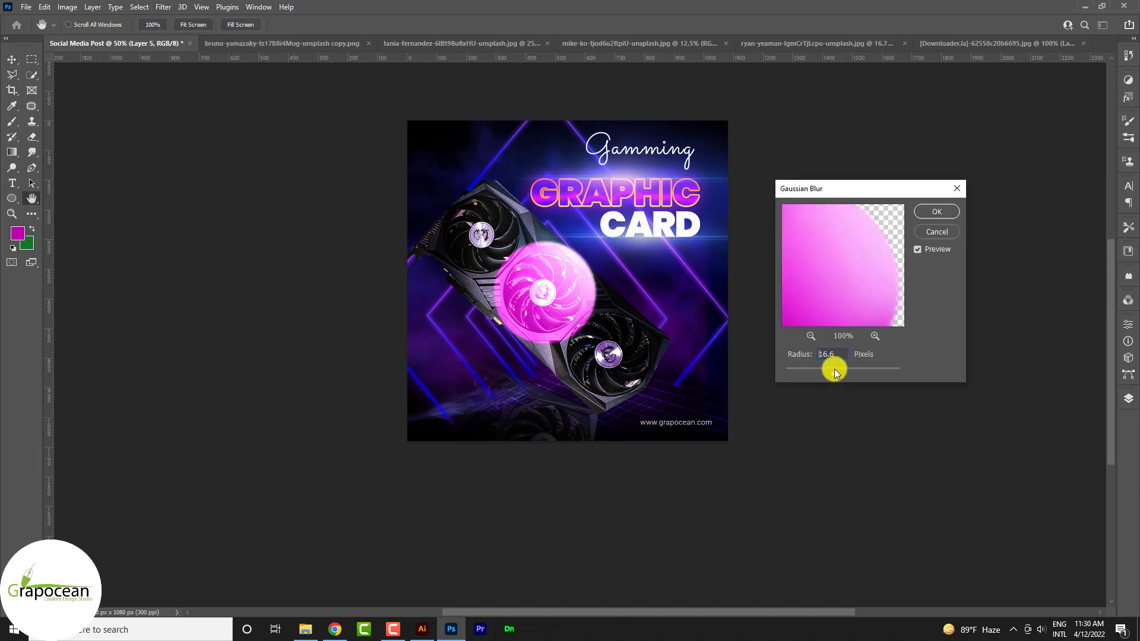
mouse_move(834, 373)
left_mouse_down()
mouse_move(866, 375)
mouse_move(854, 373)
left_mouse_up()
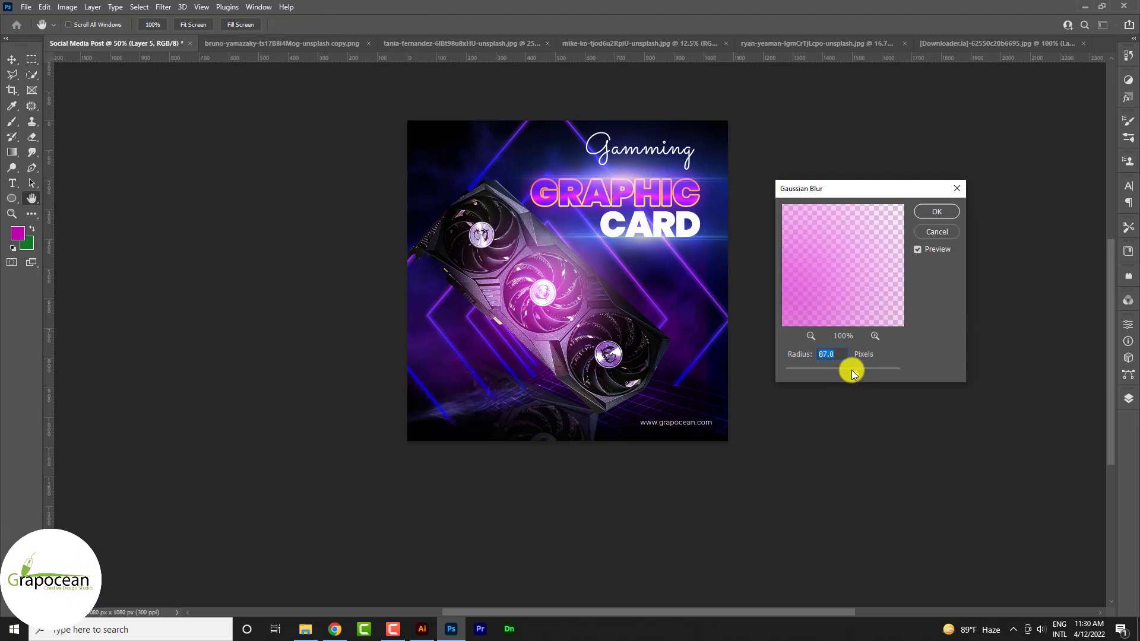
left_click(937, 212)
- Duplicate the fan glow layer and choose a blend mode for the copy
scroll(740, 385, "down", 3)
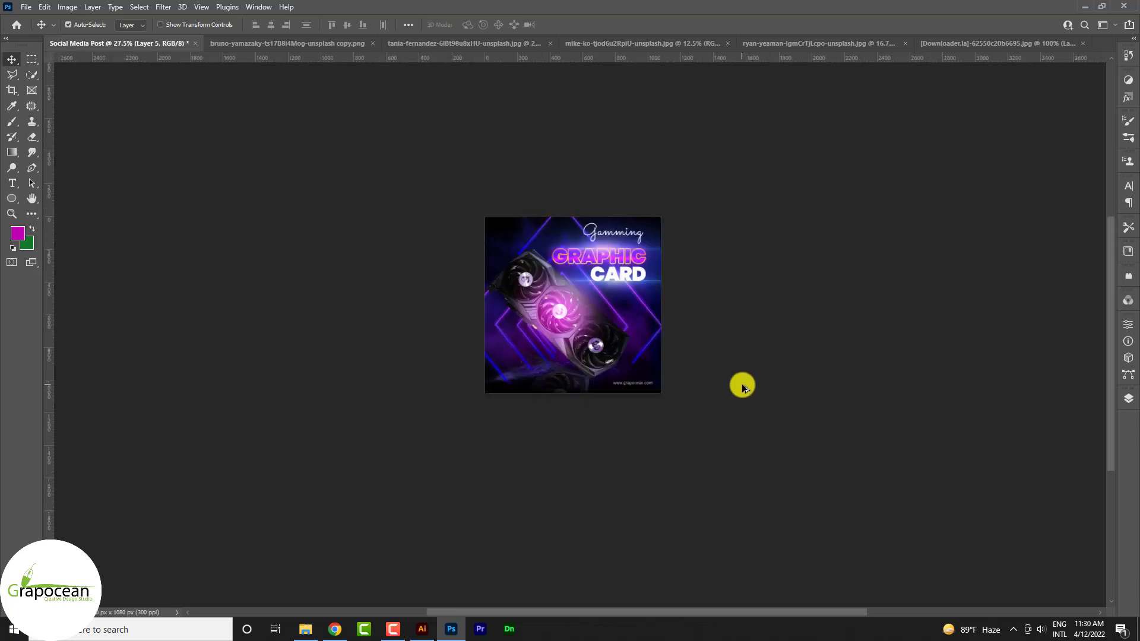
scroll(840, 377, "up", 3)
left_click(1129, 399)
key("ctrl+j")
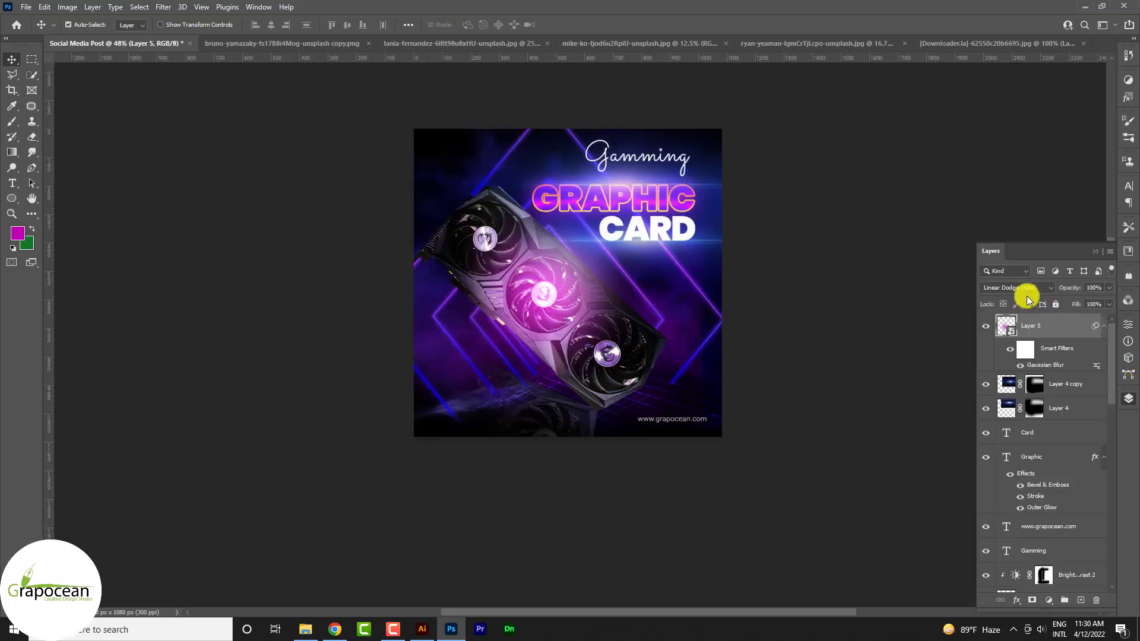
left_click(1016, 287)
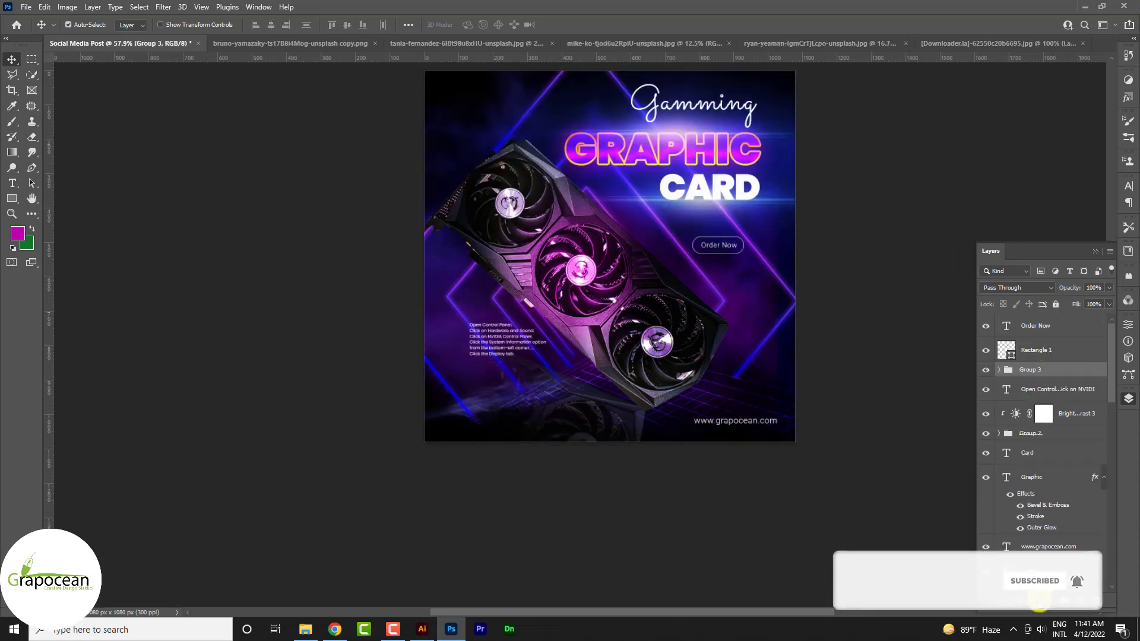
- Add a layer mask to Group 3 and paint black to hide glow over the second and third fans
left_click(1032, 600)
left_click(12, 121)
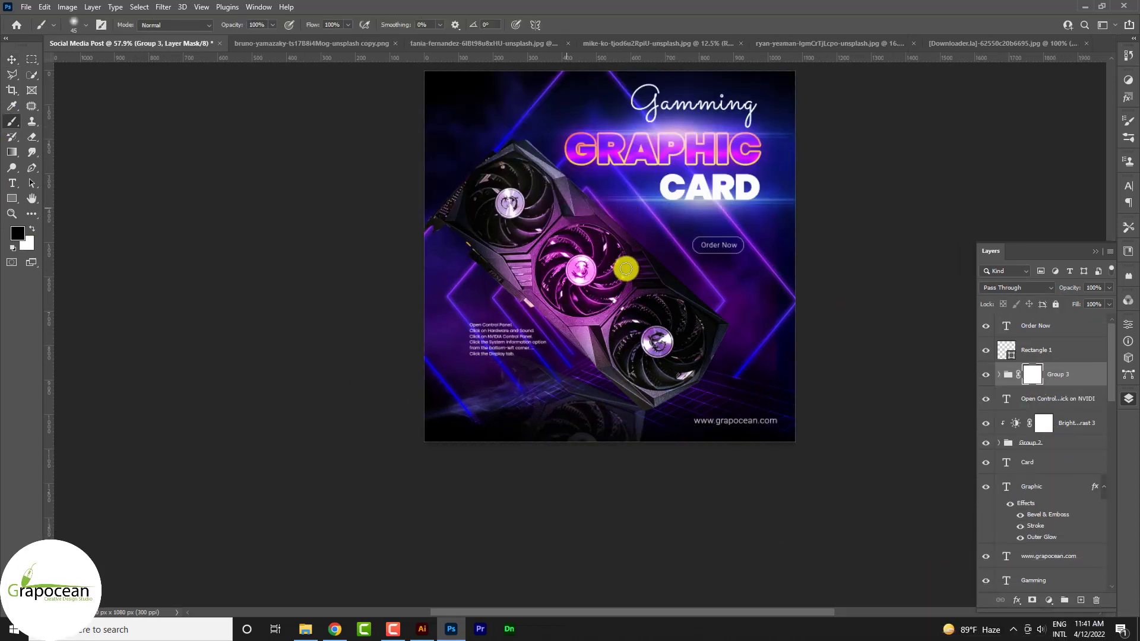
left_click_drag(626, 269, 629, 256)
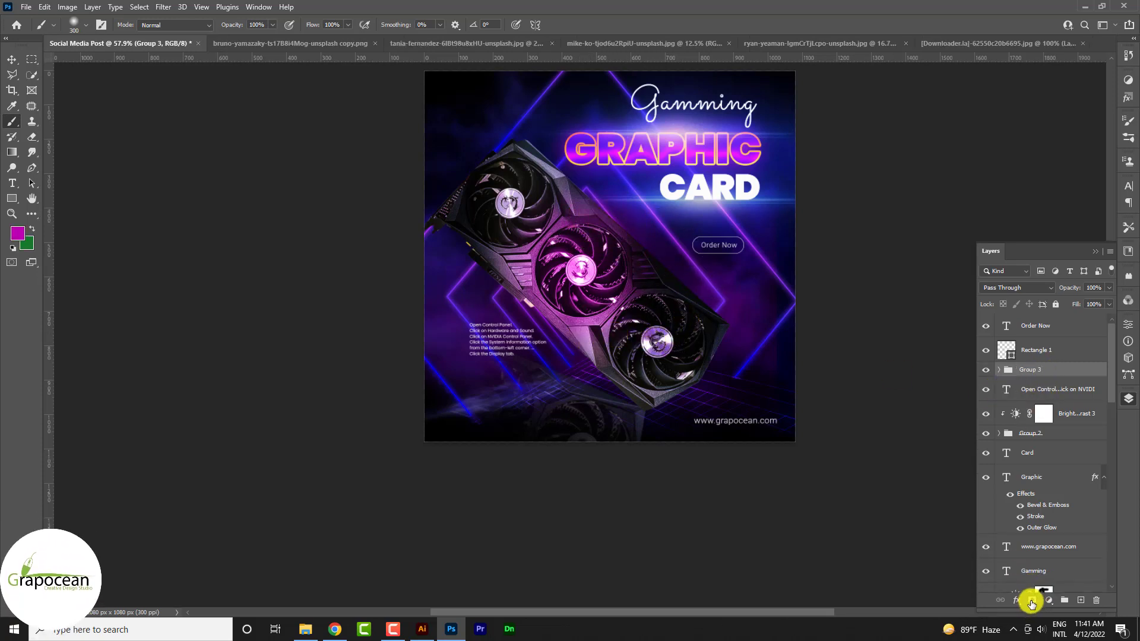
left_click(1033, 599)
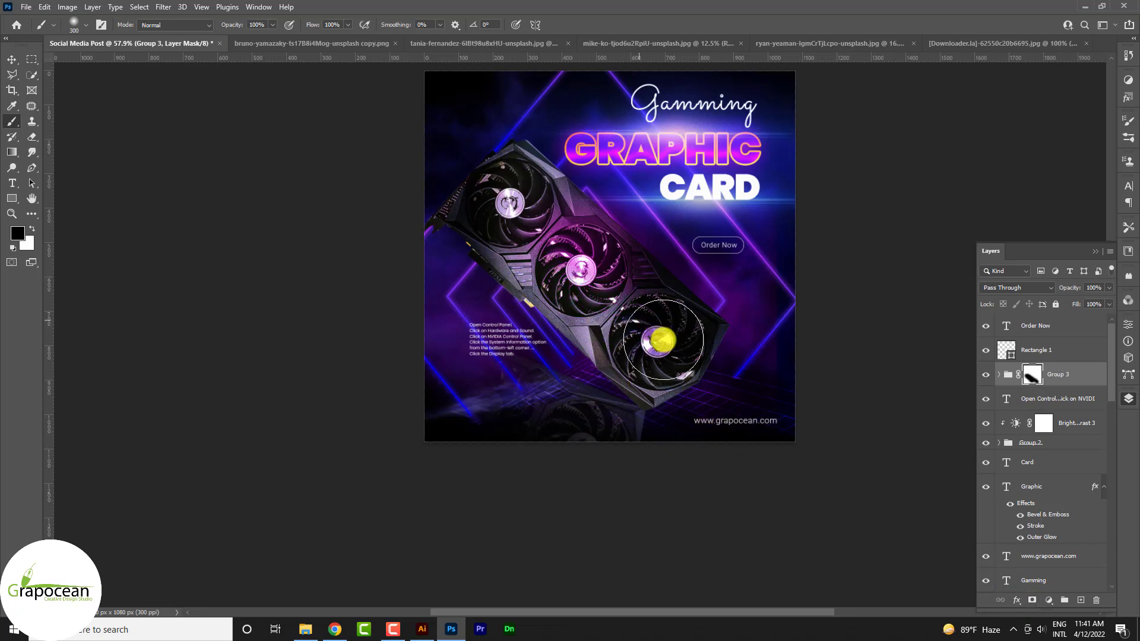
mouse_move(663, 340)
left_mouse_down()
mouse_move(553, 310)
mouse_move(565, 289)
left_mouse_up()
scroll(658, 435, "down", 2)
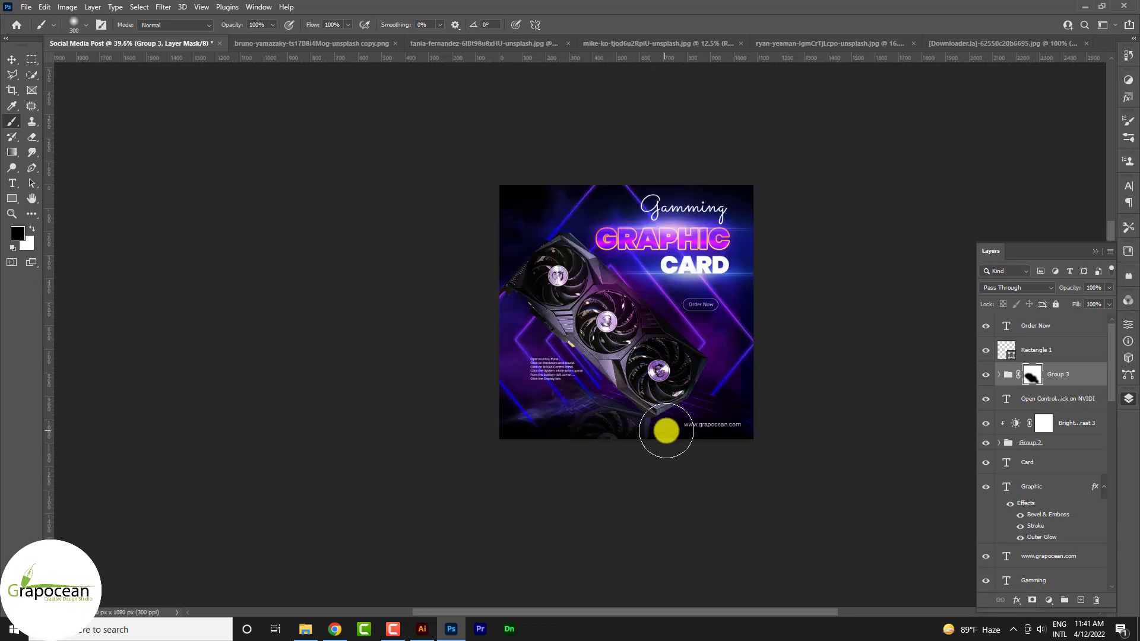
scroll(658, 382, "up", 2)
- Paint white on the mask to restore glow from near GRAPHIC down to the third fan
key("x")
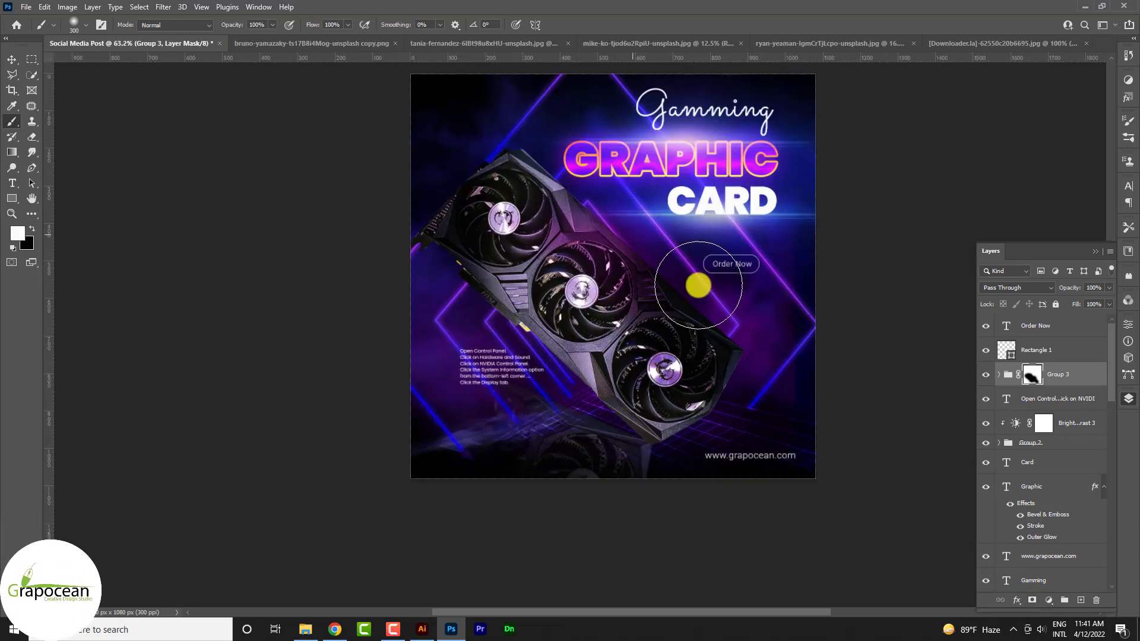
mouse_move(592, 190)
left_mouse_down()
mouse_move(712, 297)
mouse_move(683, 323)
mouse_move(734, 382)
left_mouse_up()
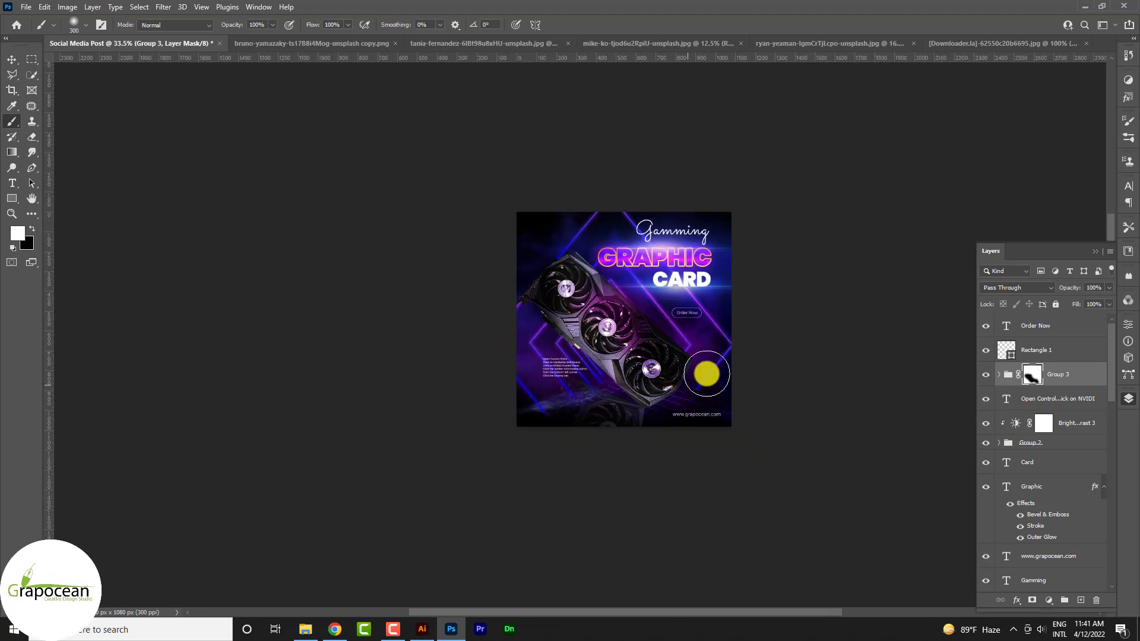
scroll(734, 380, "up", 1)
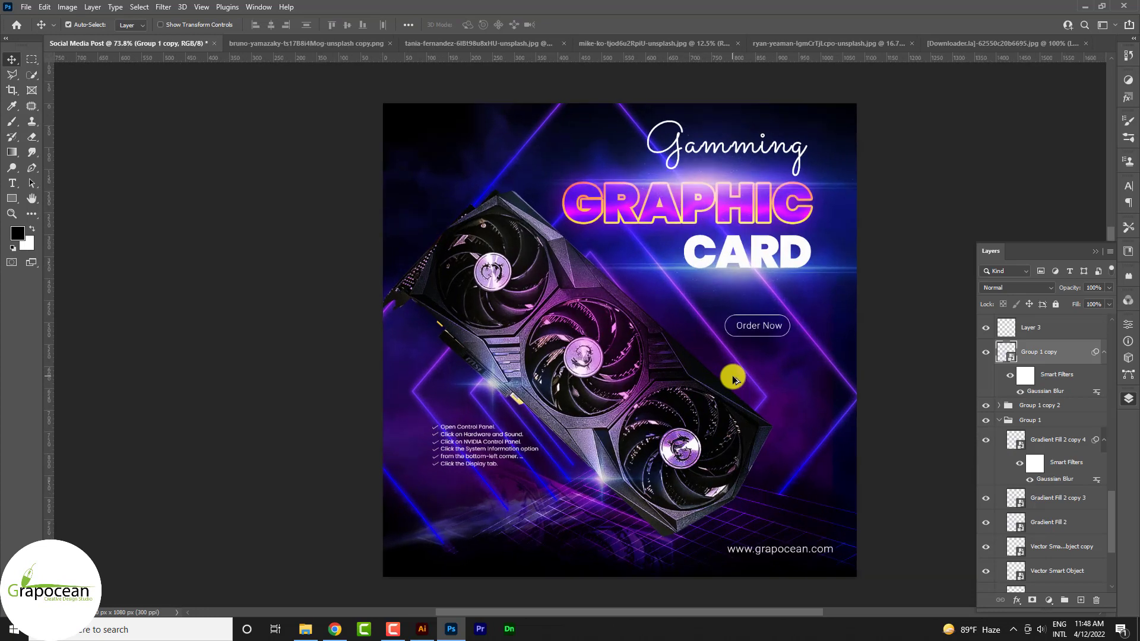
scroll(734, 380, "down", 1)
scroll(734, 380, "up", 1)
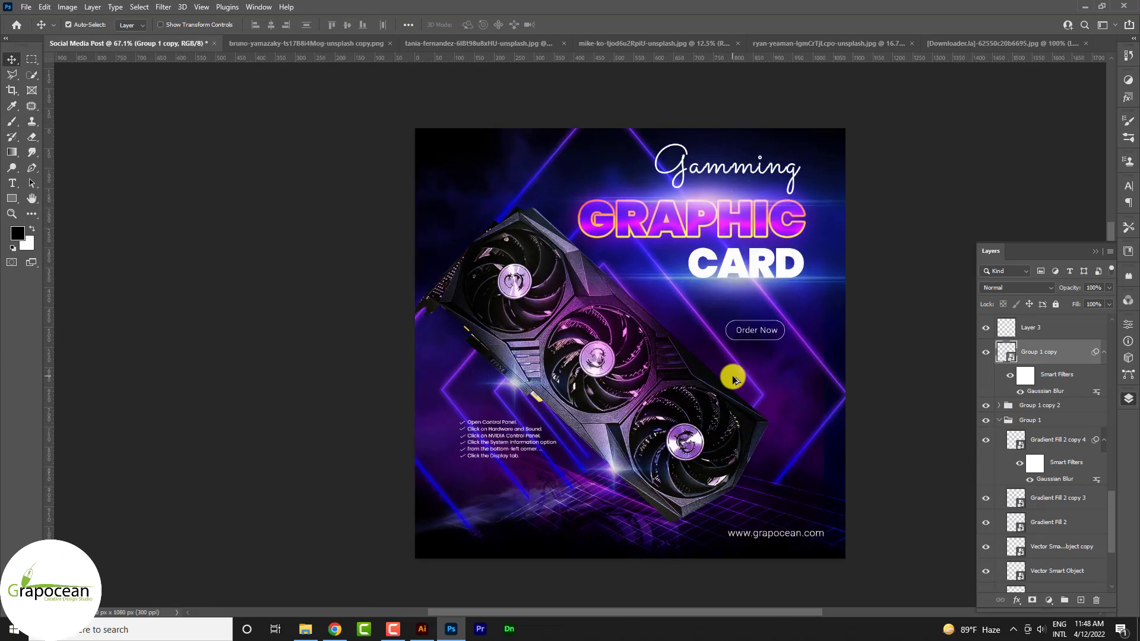